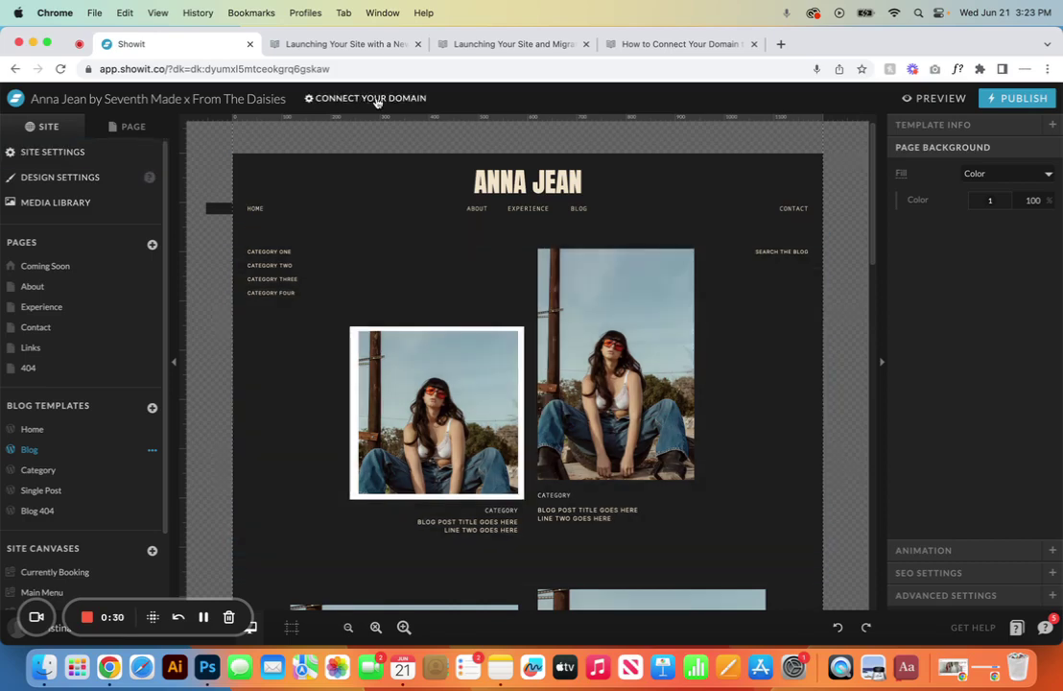
- Open the custom domain editor for the Anna Jean site from its site settings
{"action": "left_click", "coordinate": [346, 99]}
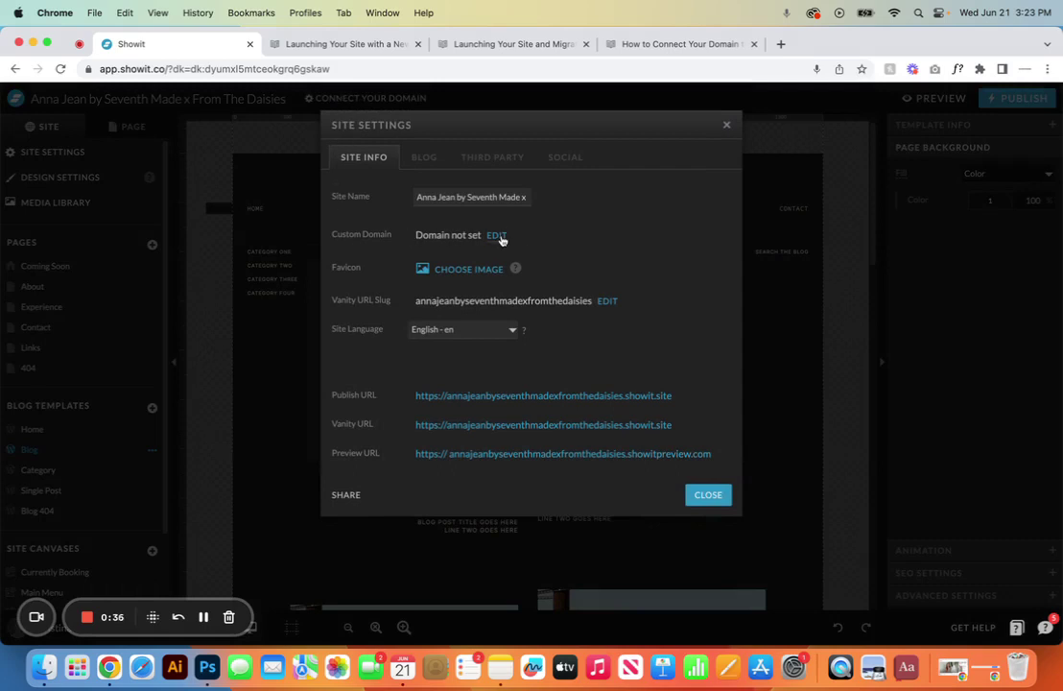
{"action": "left_click", "coordinate": [497, 237]}
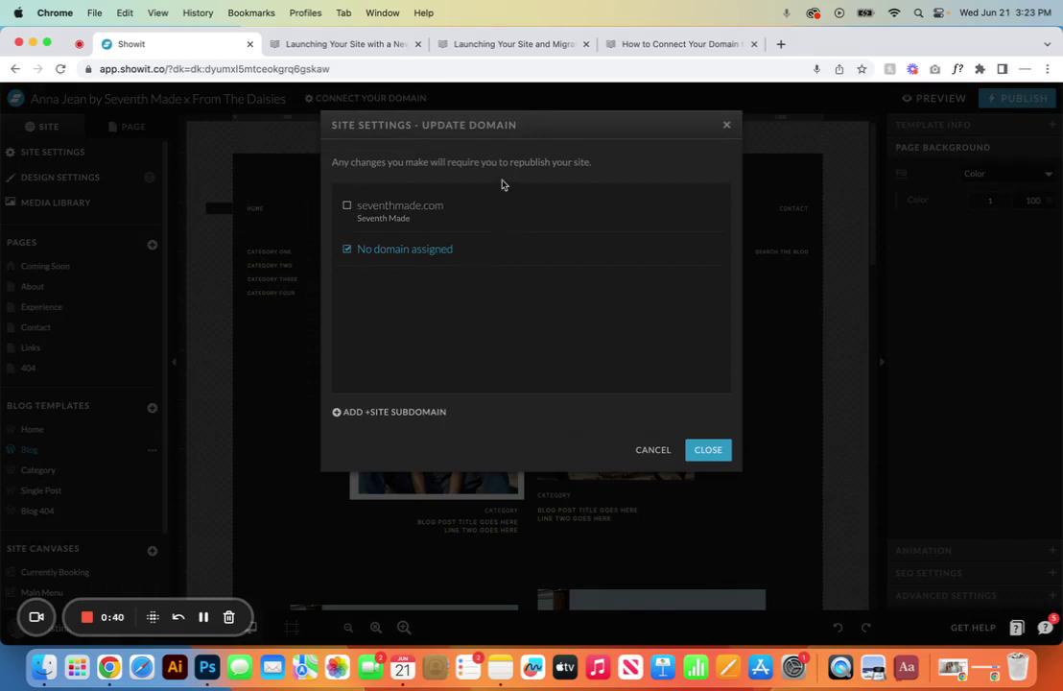
- Switch to the help article "Launching Your Site with a New Blog" and read its domain setup instructions, from opening site settings to the finish screen
{"action": "left_click", "coordinate": [367, 45]}
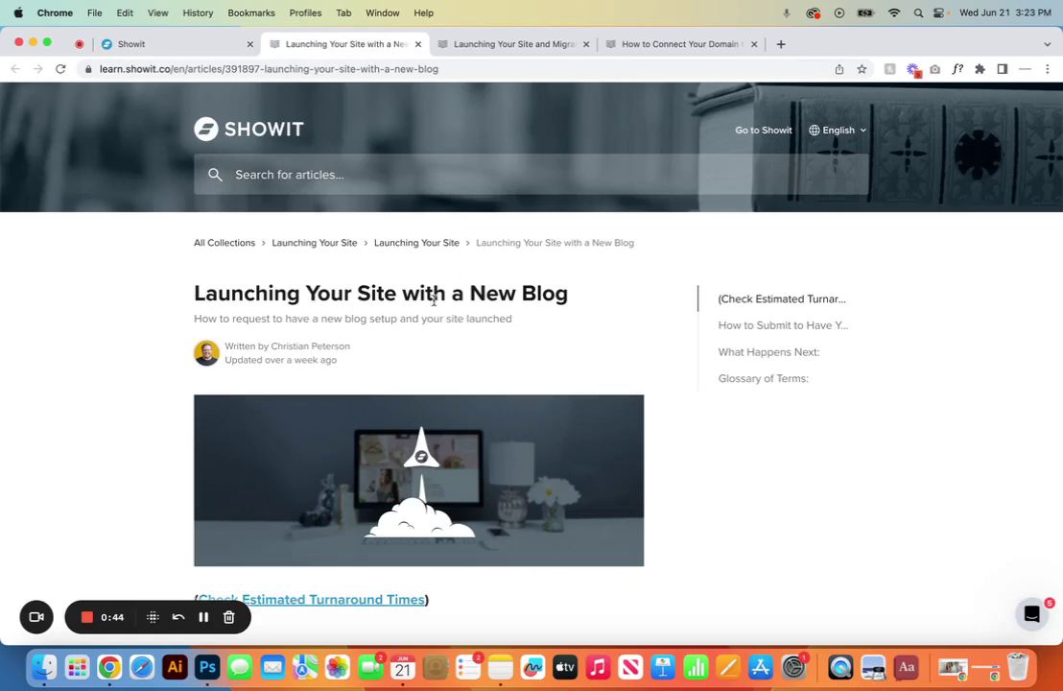
{"action": "scroll", "coordinate": [553, 328], "scroll_direction": "down", "scroll_amount": 10}
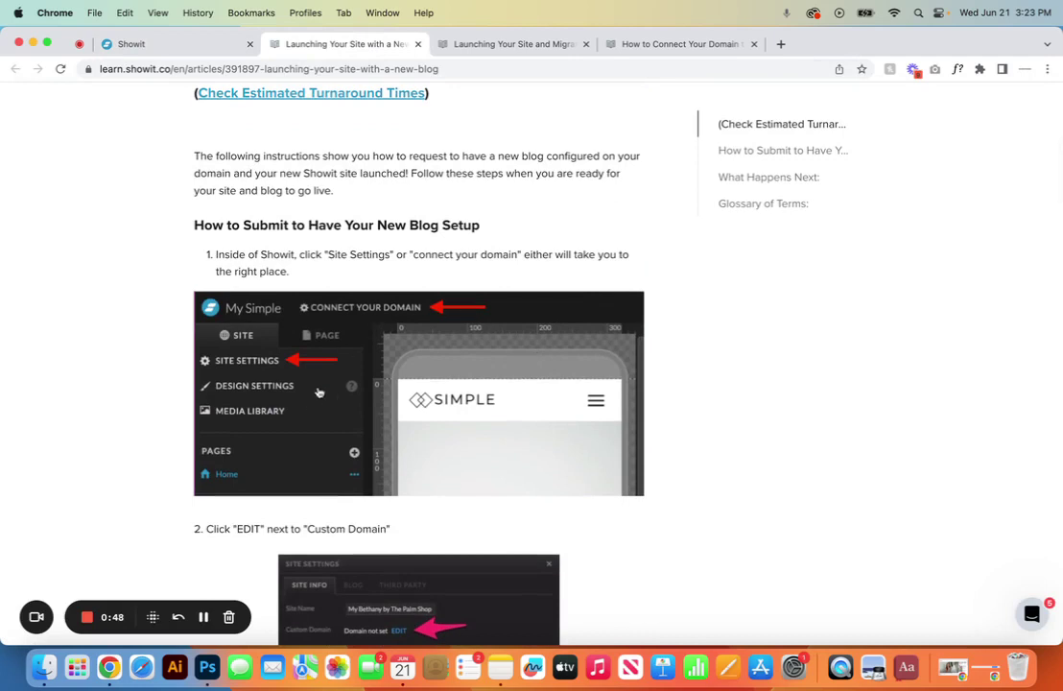
{"action": "scroll", "coordinate": [313, 406], "scroll_direction": "down", "scroll_amount": 5}
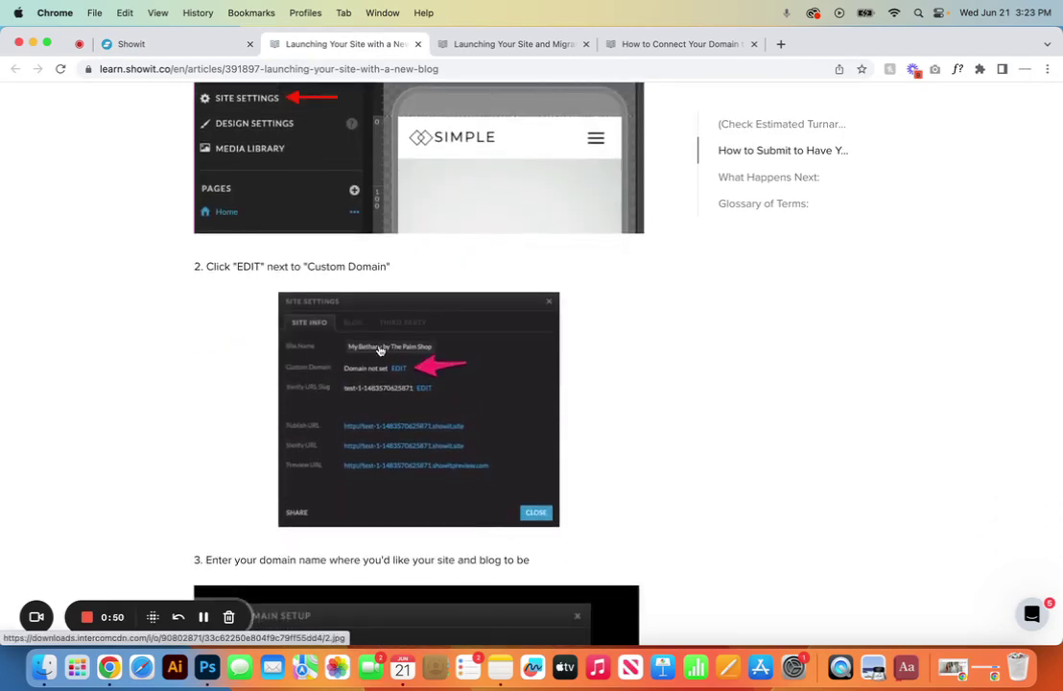
{"action": "scroll", "coordinate": [355, 355], "scroll_direction": "down", "scroll_amount": 6}
{"action": "scroll", "coordinate": [377, 361], "scroll_direction": "down", "scroll_amount": 3}
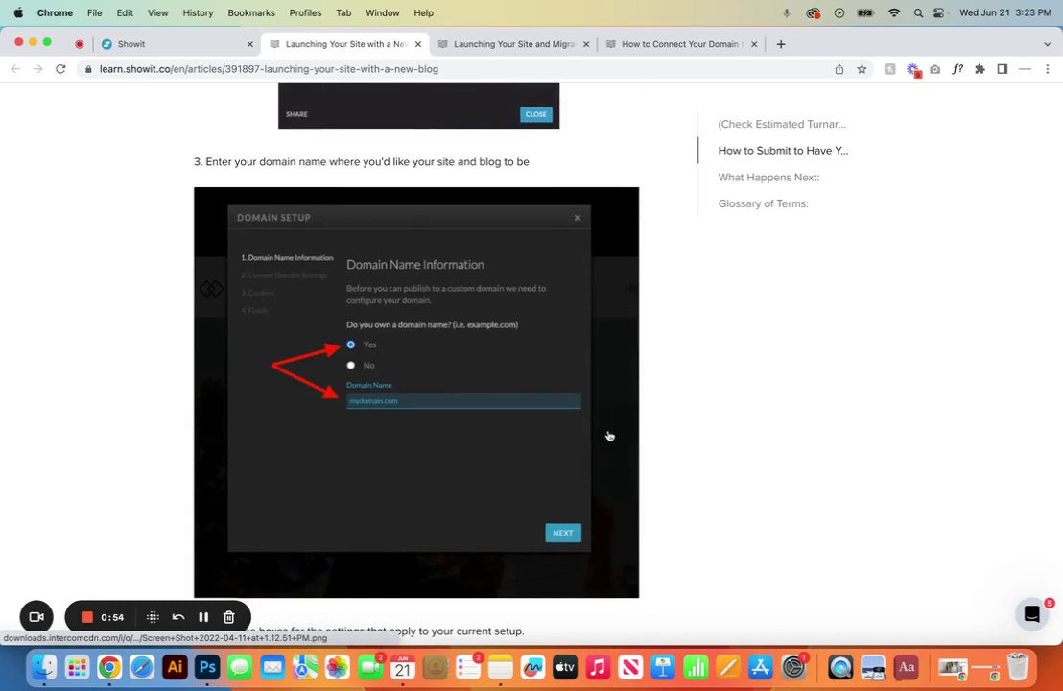
{"action": "scroll", "coordinate": [610, 435], "scroll_direction": "down", "scroll_amount": 10}
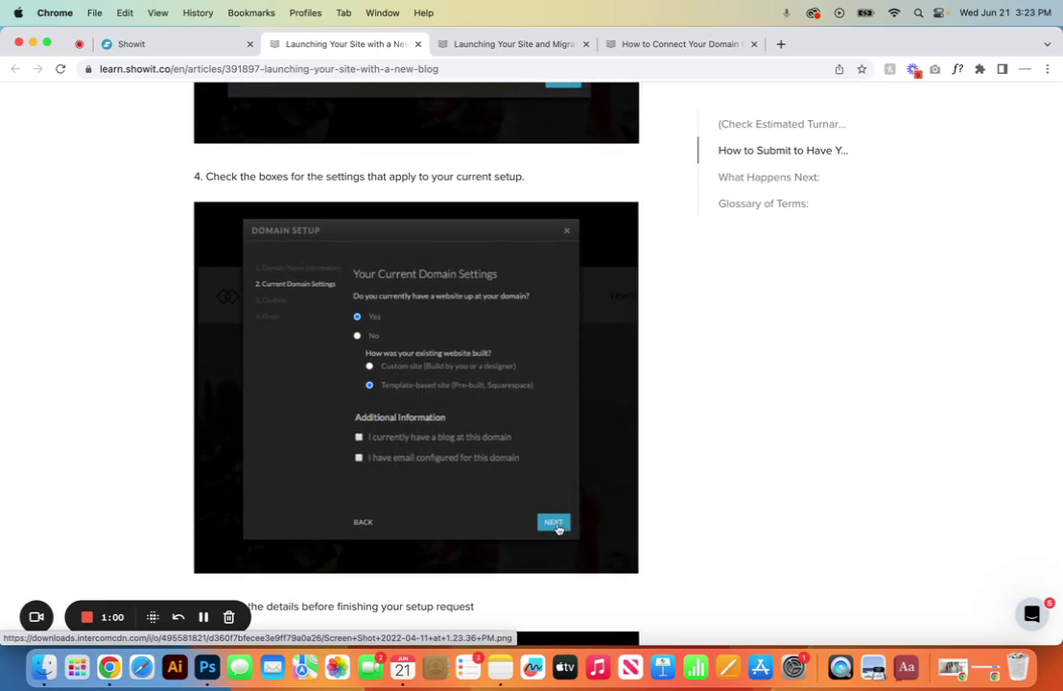
{"action": "scroll", "coordinate": [560, 525], "scroll_direction": "down", "scroll_amount": 7}
{"action": "scroll", "coordinate": [558, 528], "scroll_direction": "down", "scroll_amount": 3}
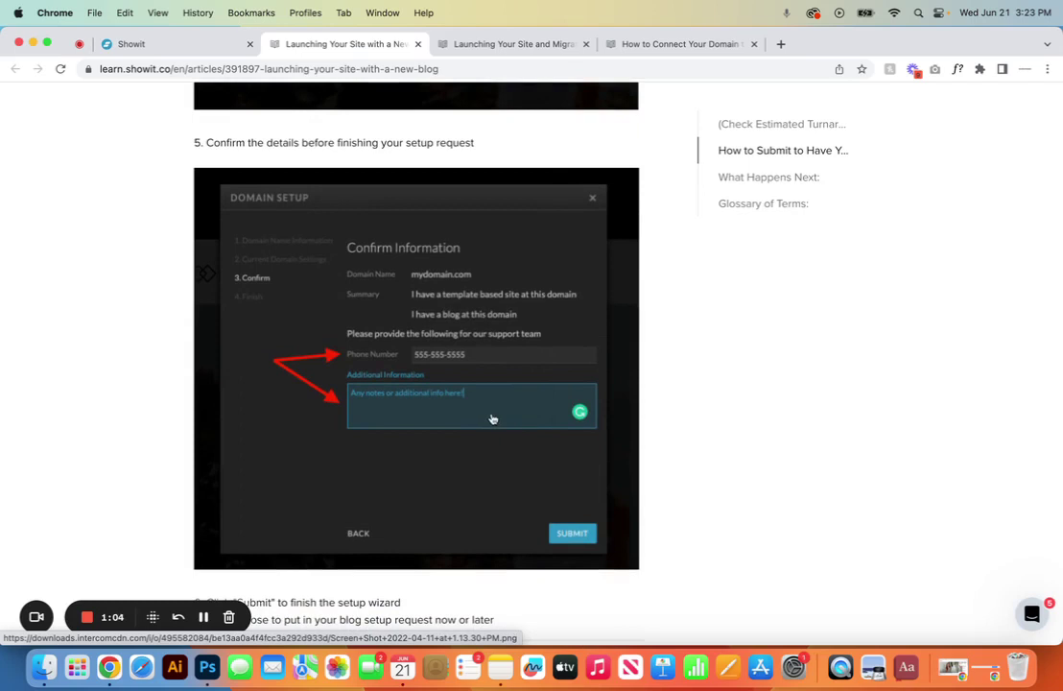
{"action": "scroll", "coordinate": [573, 533], "scroll_direction": "down", "scroll_amount": 8}
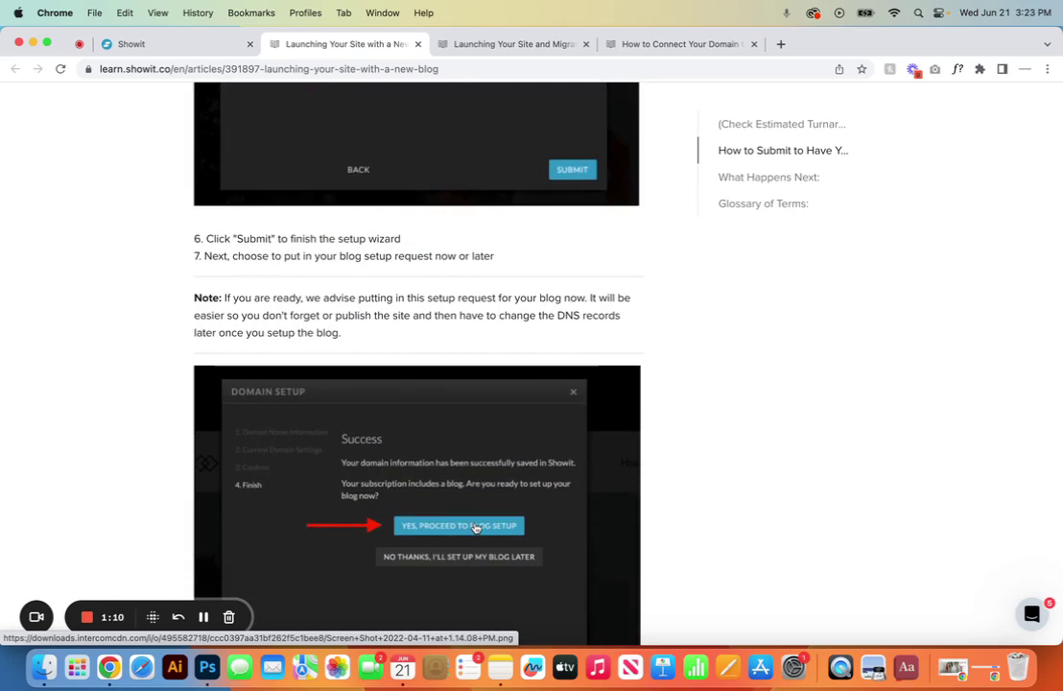
- Read the article's new-blog setup instructions, from choosing the setup type to submitting the request, and the "What Happens Next" list
{"action": "scroll", "coordinate": [475, 527], "scroll_direction": "down", "scroll_amount": 10}
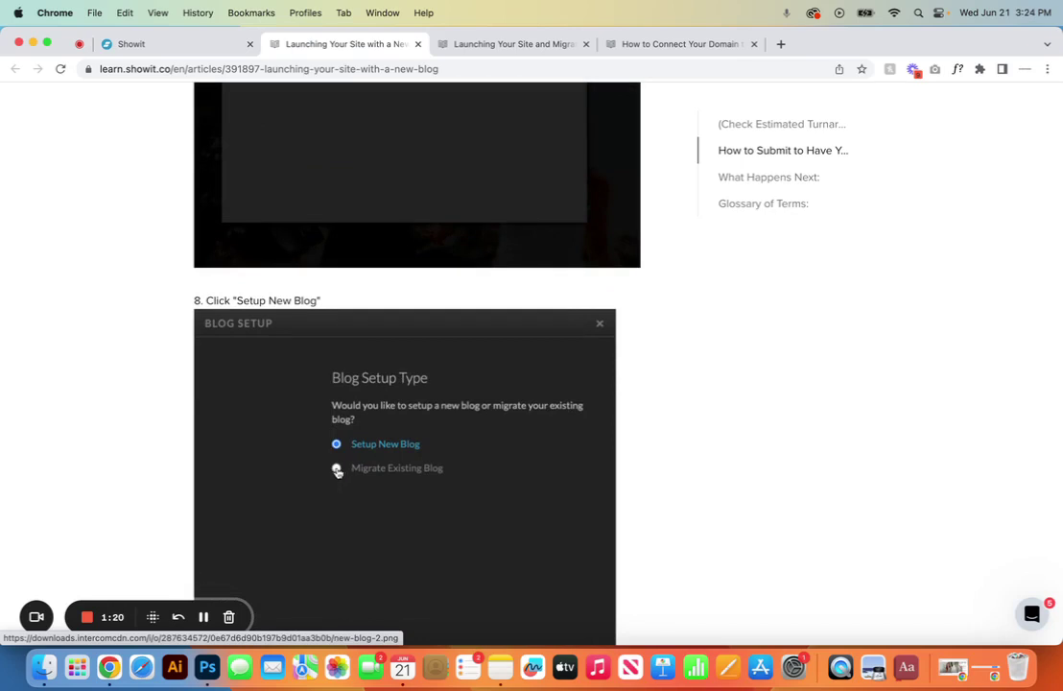
{"action": "scroll", "coordinate": [414, 474], "scroll_direction": "down", "scroll_amount": 10}
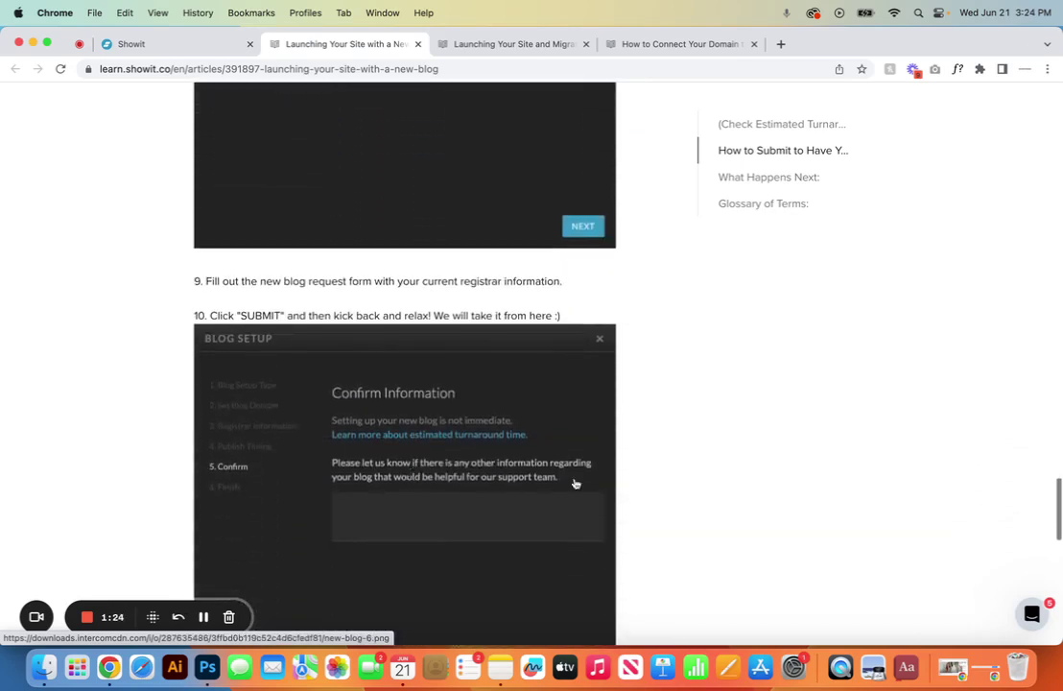
{"action": "scroll", "coordinate": [422, 562], "scroll_direction": "down", "scroll_amount": 4}
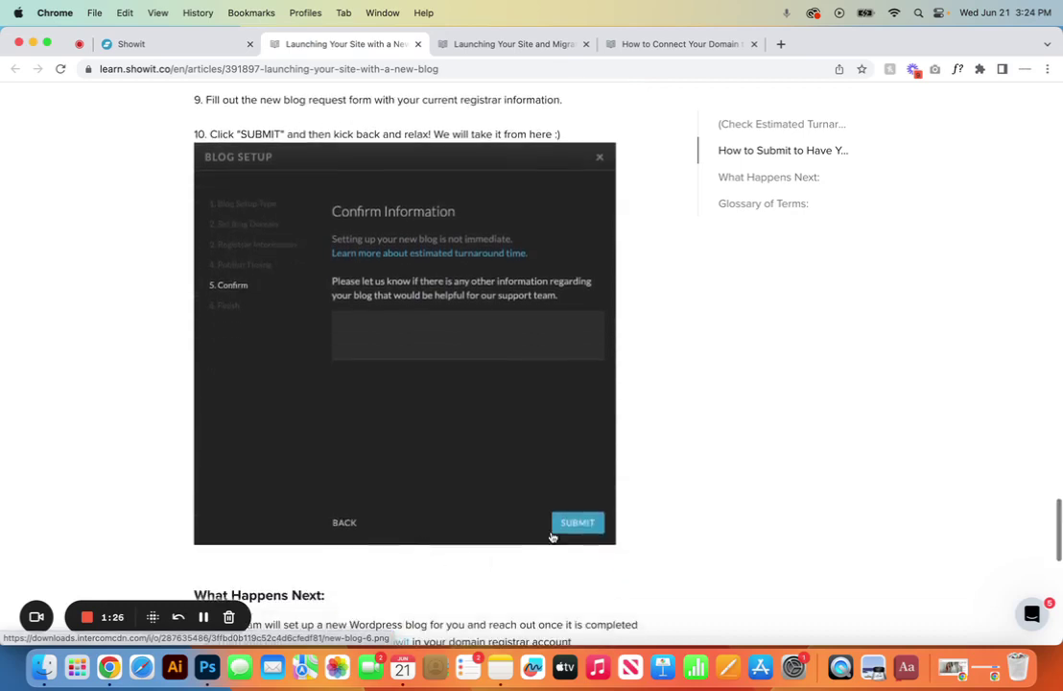
{"action": "scroll", "coordinate": [572, 518], "scroll_direction": "down", "scroll_amount": 3}
{"action": "scroll", "coordinate": [571, 518], "scroll_direction": "down", "scroll_amount": 2}
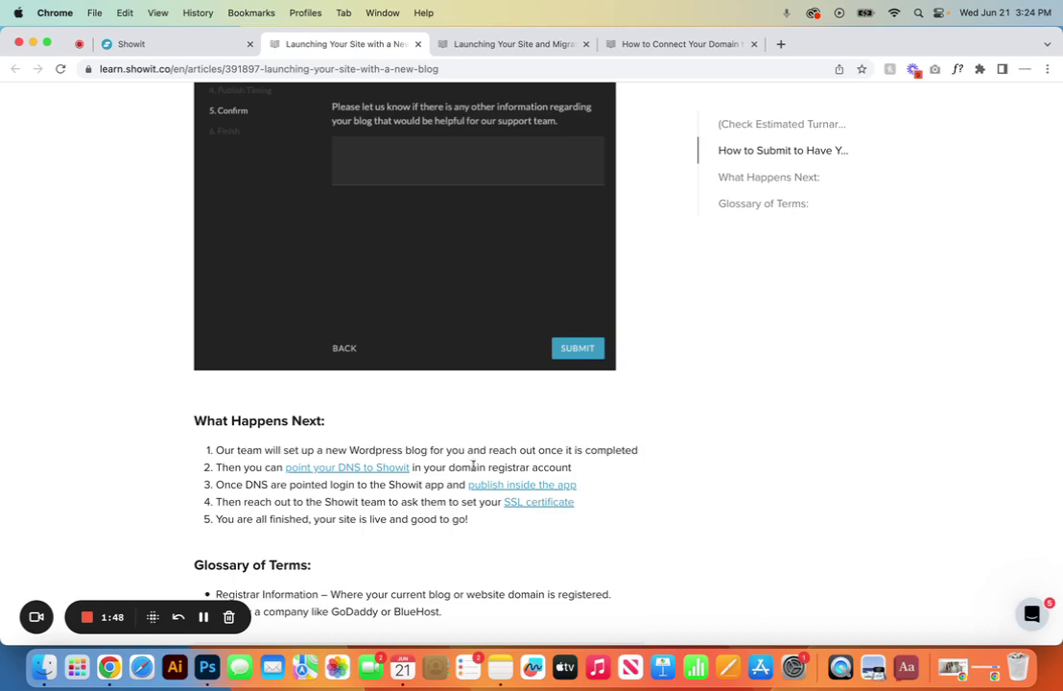
- Review the DNS records article's domain connection checklist and registrar-specific instruction links, then return to the new-blog article
{"action": "left_click", "coordinate": [662, 45]}
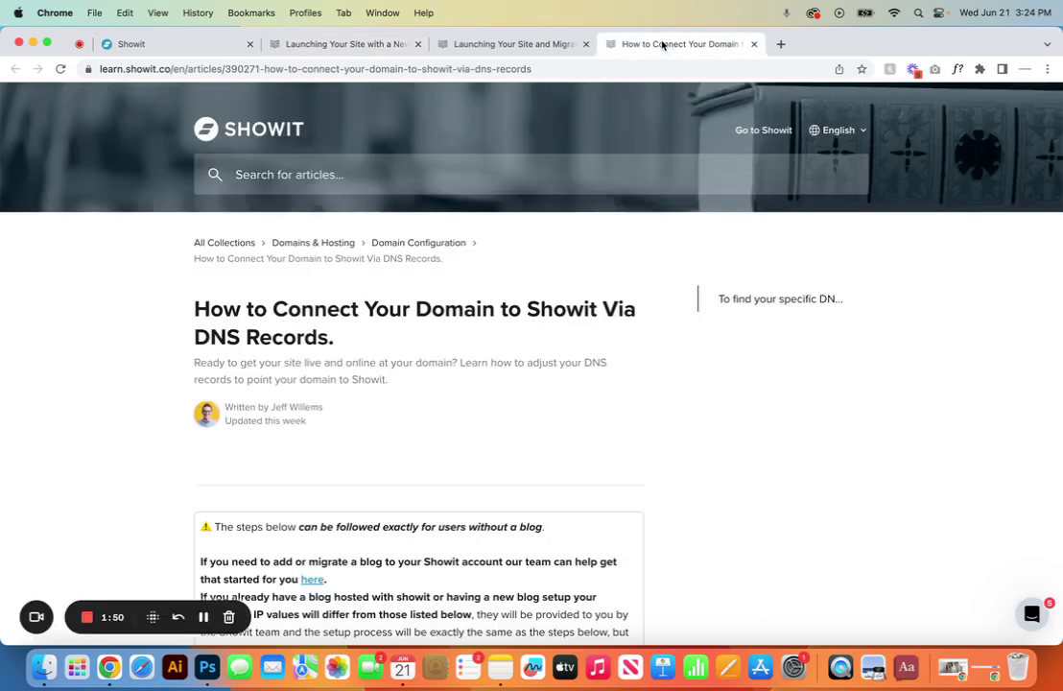
{"action": "scroll", "coordinate": [662, 515], "scroll_direction": "down", "scroll_amount": 10}
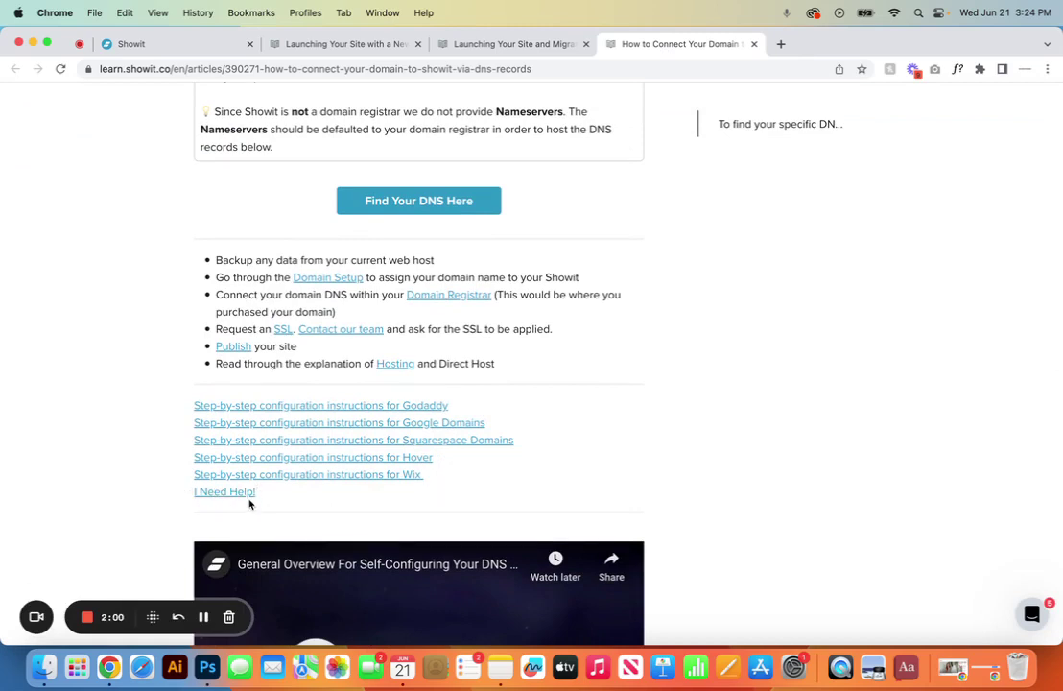
{"action": "left_click", "coordinate": [370, 47]}
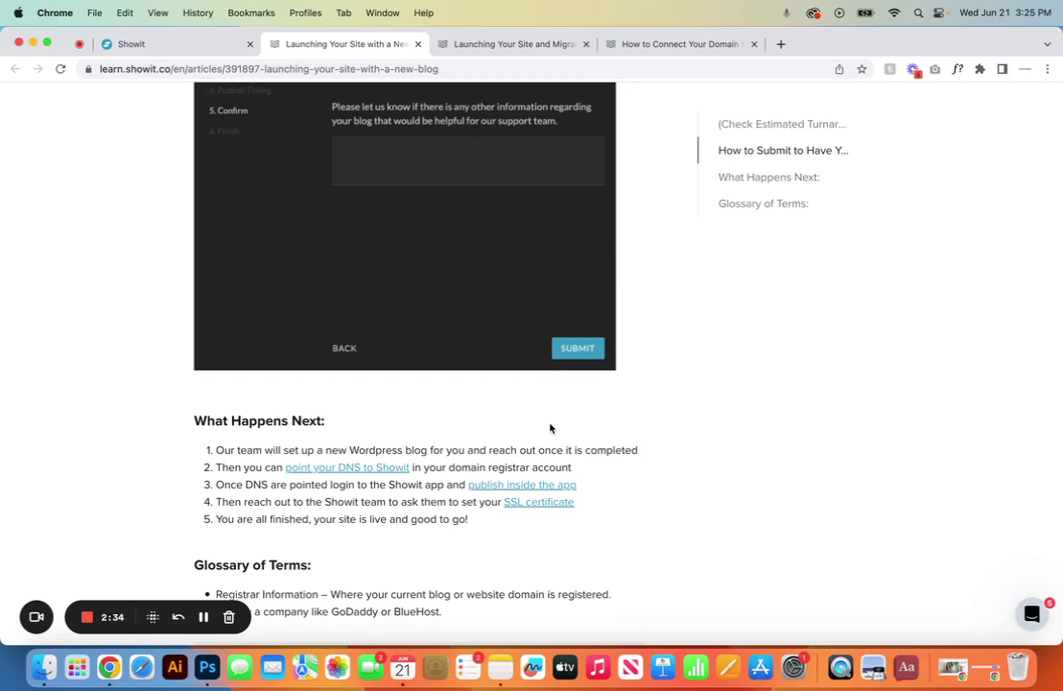
- Open the article "Launching Your Site and Migrate a Blog" and read its domain setup steps, including the existing-blog option and contact details
{"action": "left_click", "coordinate": [507, 45]}
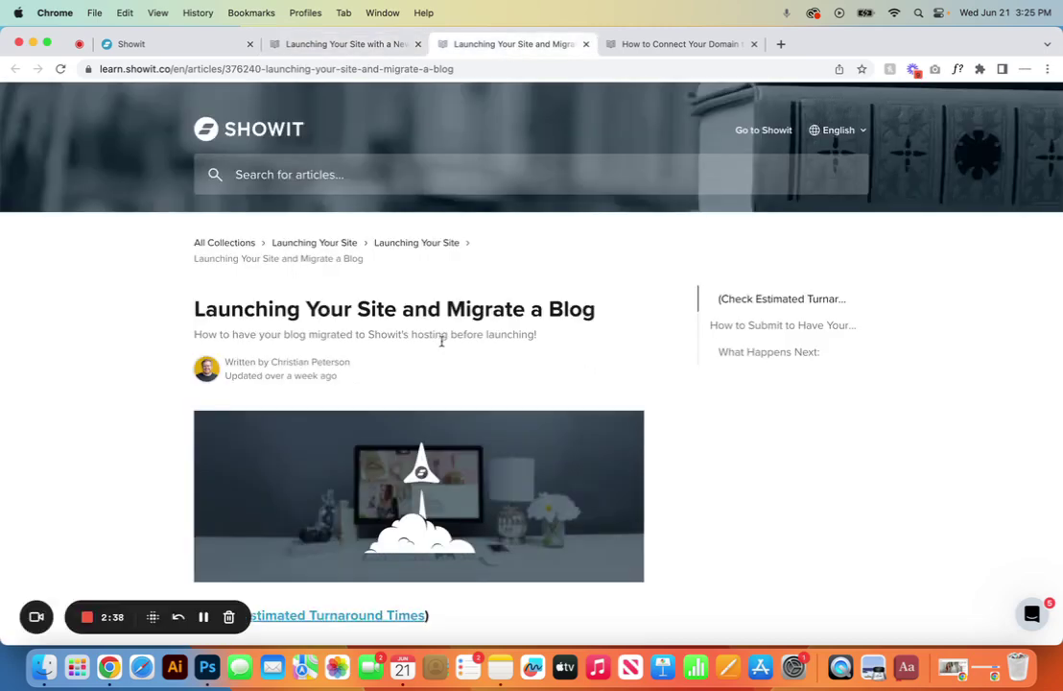
{"action": "scroll", "coordinate": [442, 341], "scroll_direction": "down", "scroll_amount": 10}
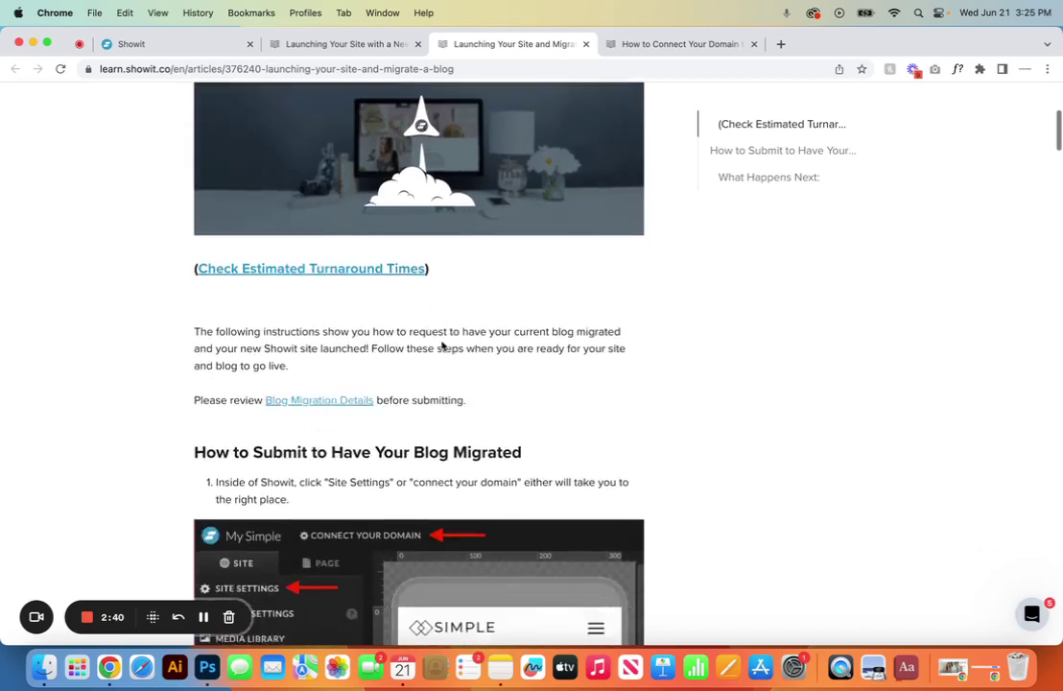
{"action": "scroll", "coordinate": [442, 346], "scroll_direction": "down", "scroll_amount": 6}
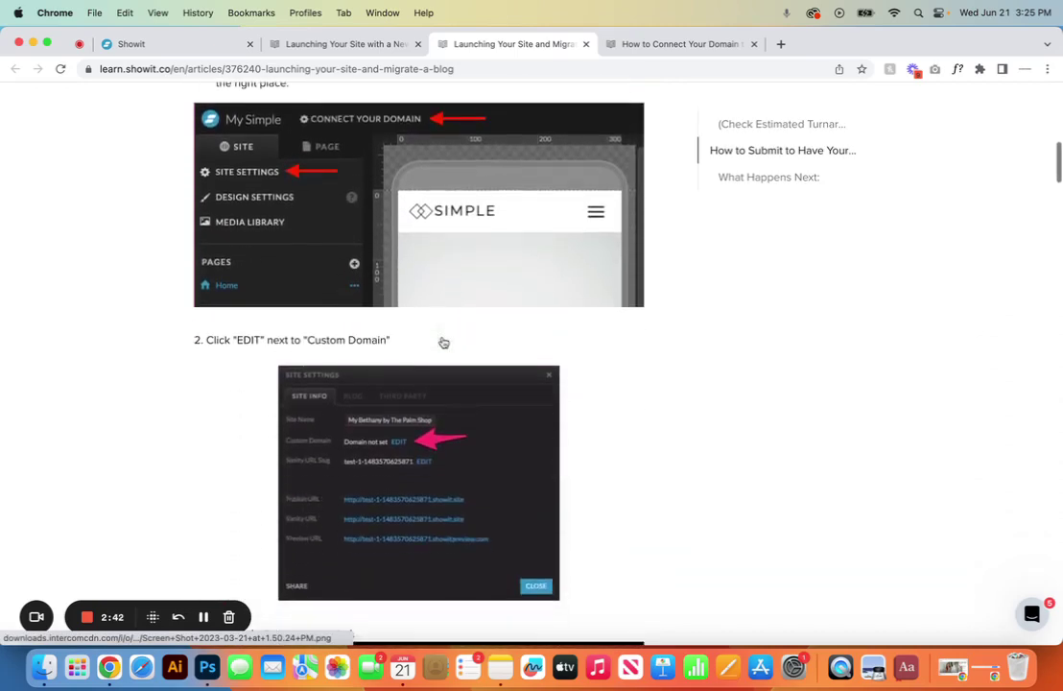
{"action": "scroll", "coordinate": [443, 342], "scroll_direction": "down", "scroll_amount": 6}
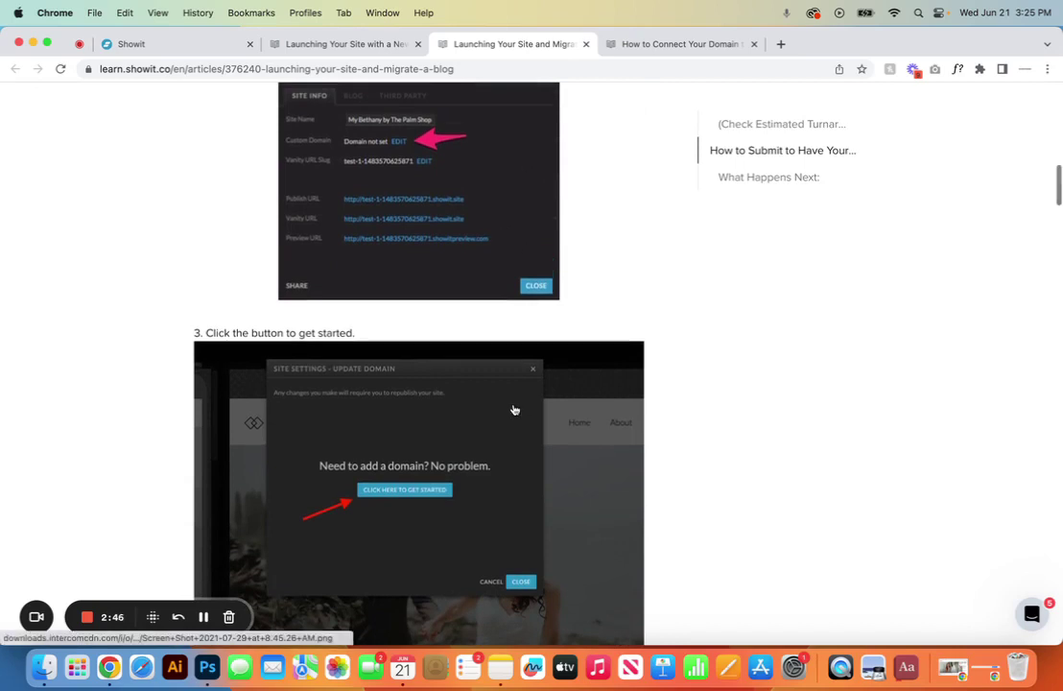
{"action": "scroll", "coordinate": [513, 408], "scroll_direction": "down", "scroll_amount": 5}
{"action": "scroll", "coordinate": [513, 409], "scroll_direction": "down", "scroll_amount": 7}
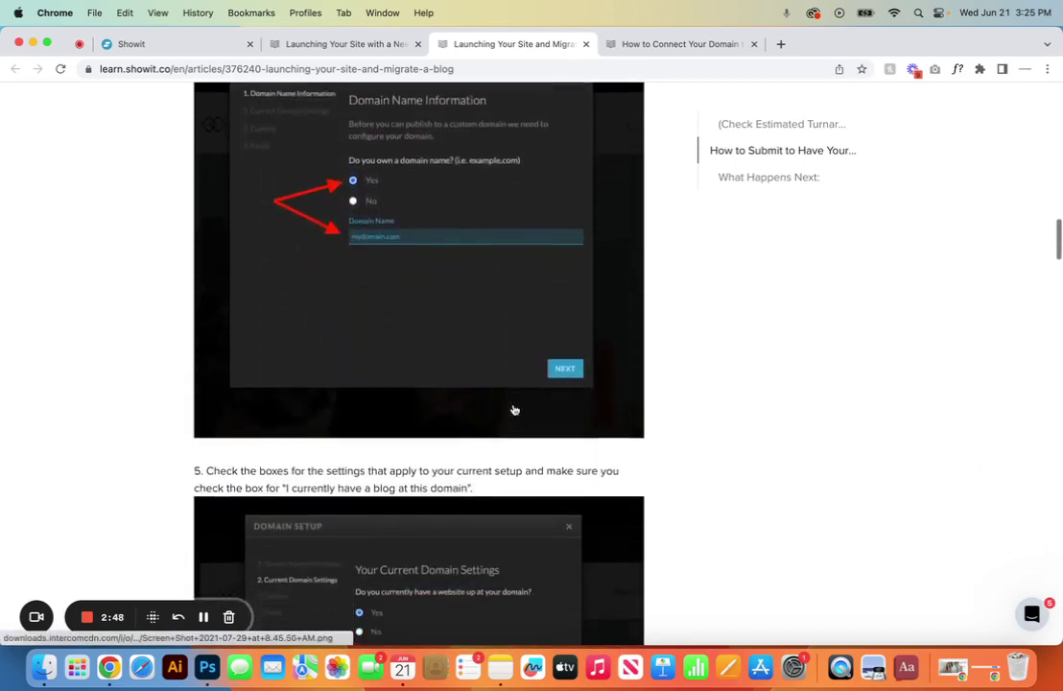
{"action": "scroll", "coordinate": [513, 410], "scroll_direction": "down", "scroll_amount": 3}
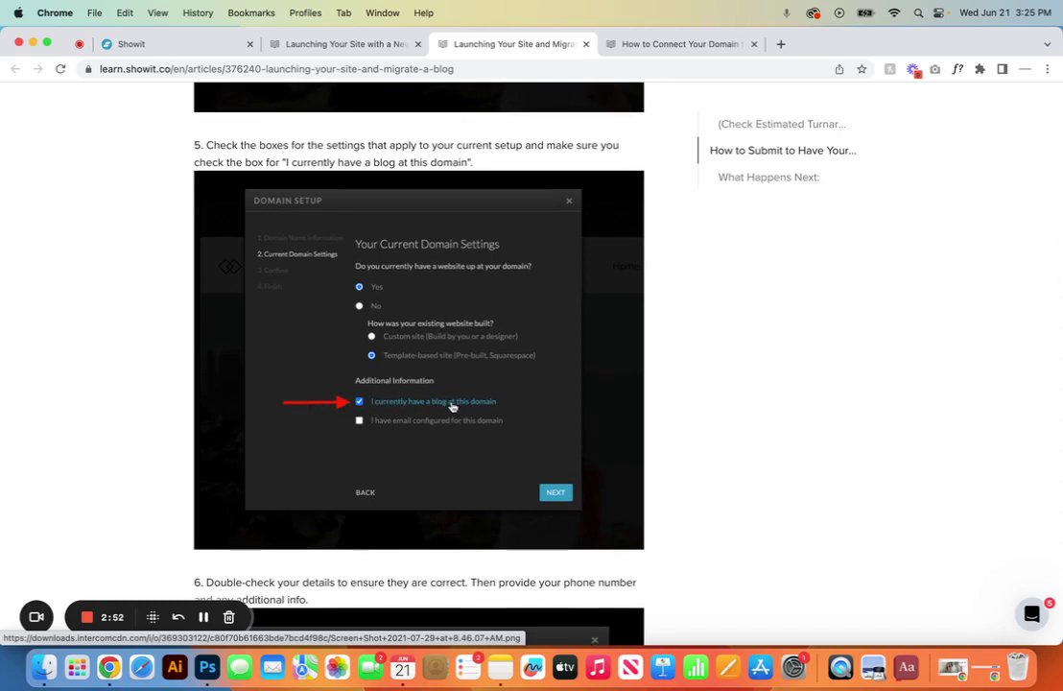
{"action": "scroll", "coordinate": [486, 411], "scroll_direction": "down", "scroll_amount": 10}
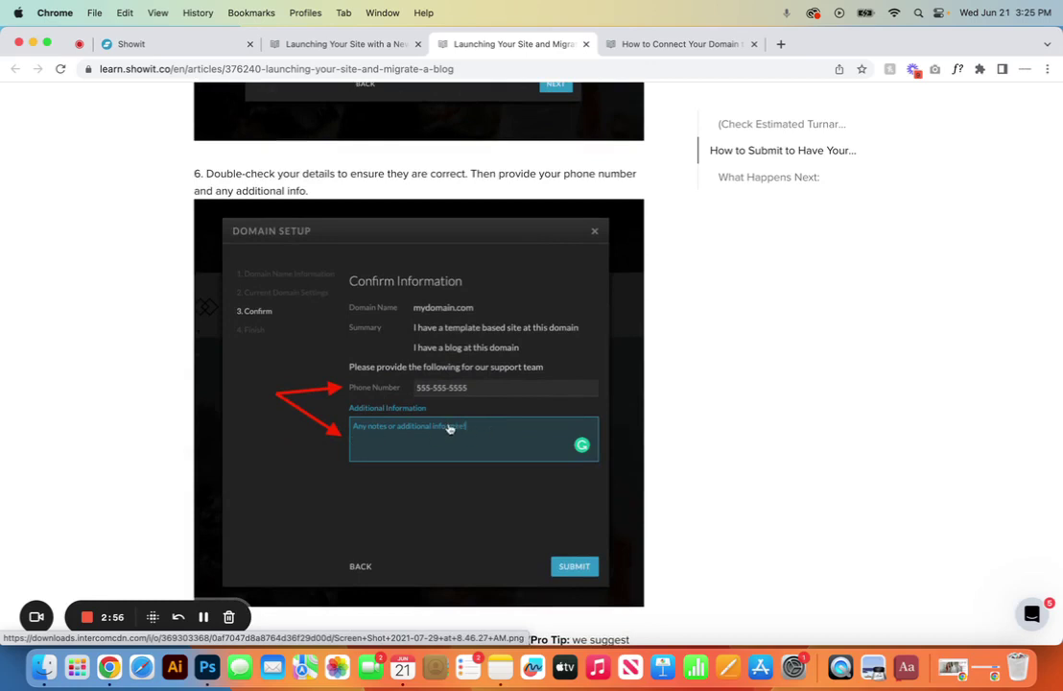
{"action": "scroll", "coordinate": [490, 440], "scroll_direction": "down", "scroll_amount": 5}
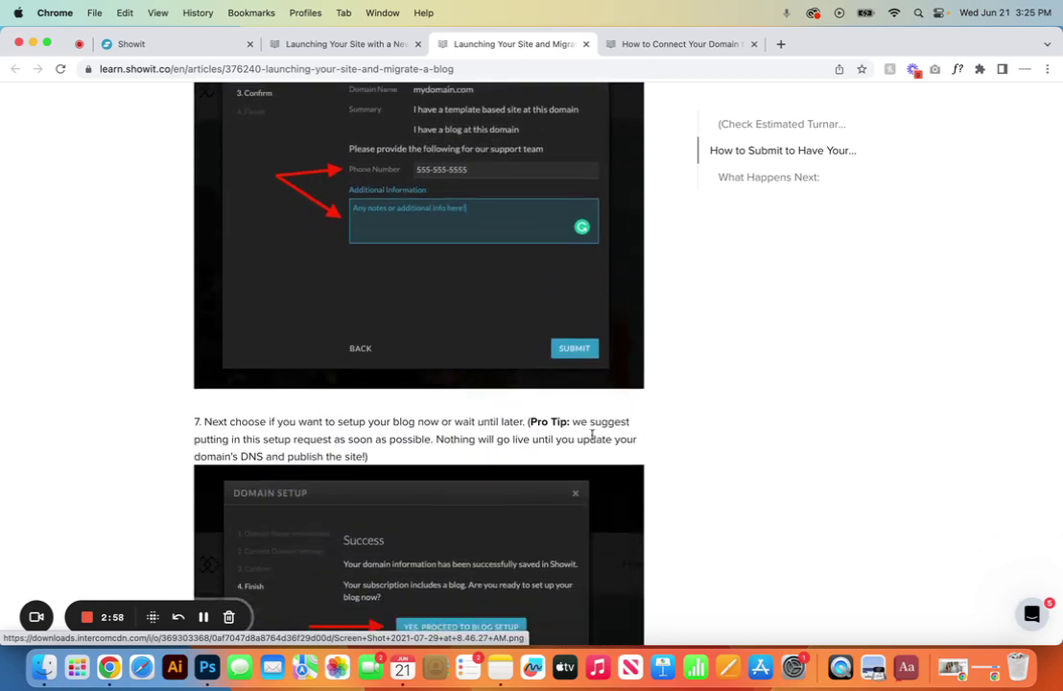
{"action": "scroll", "coordinate": [590, 451], "scroll_direction": "down", "scroll_amount": 2}
{"action": "scroll", "coordinate": [594, 517], "scroll_direction": "down", "scroll_amount": 3}
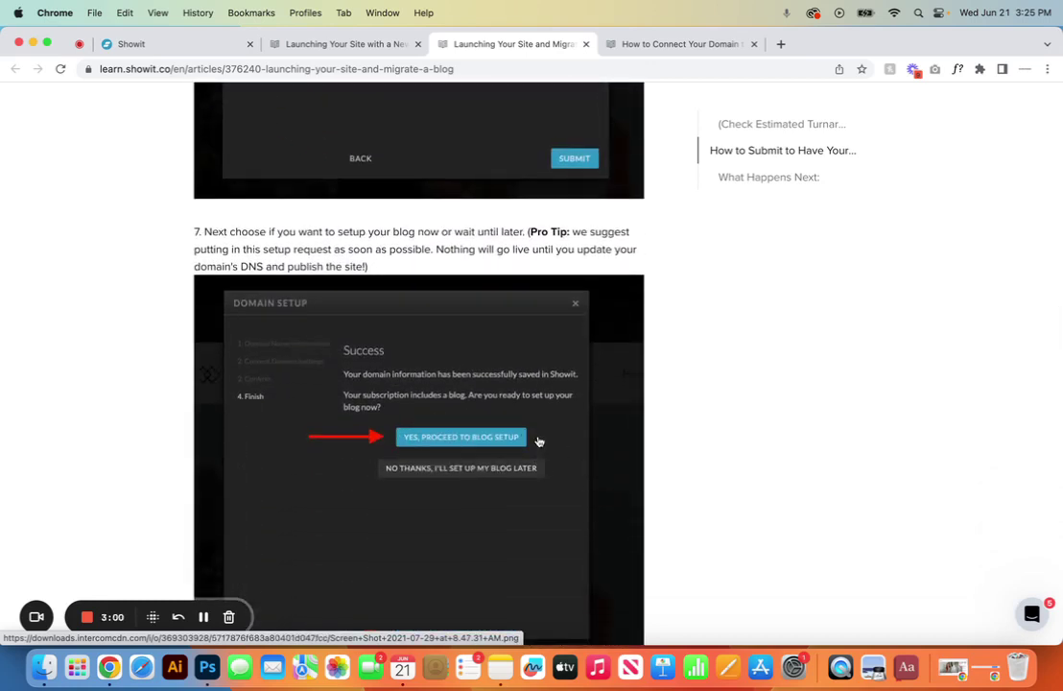
- Read the blog migration steps covering setup type, current blog domain and login, go-live timing and submission, plus the "What Happens Next" list
{"action": "scroll", "coordinate": [525, 434], "scroll_direction": "down", "scroll_amount": 15}
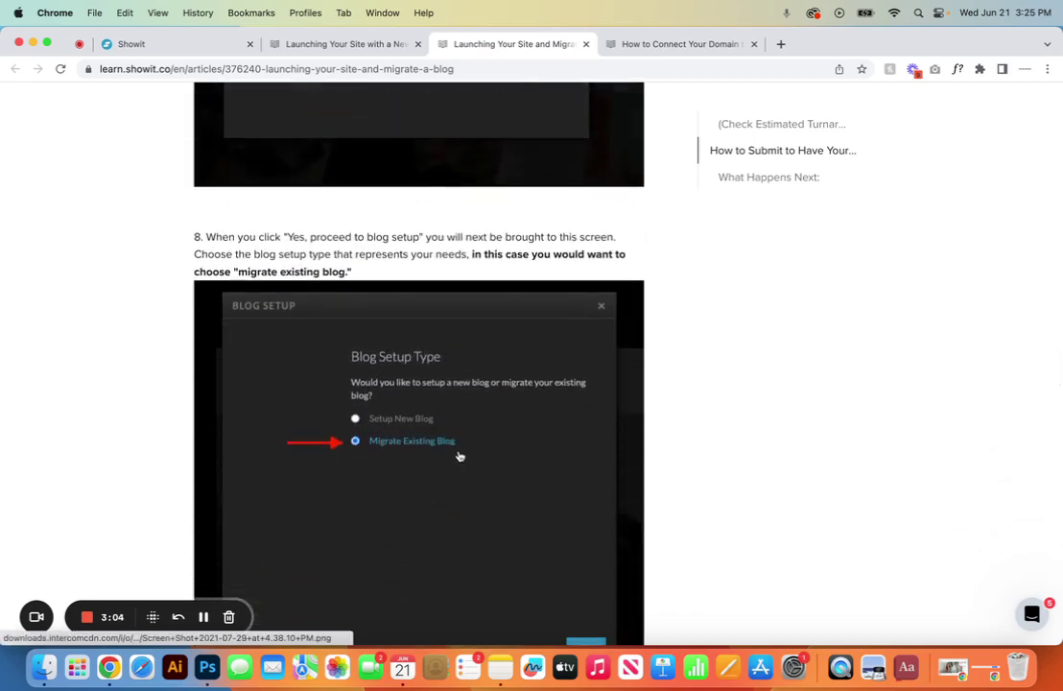
{"action": "scroll", "coordinate": [454, 452], "scroll_direction": "down", "scroll_amount": 15}
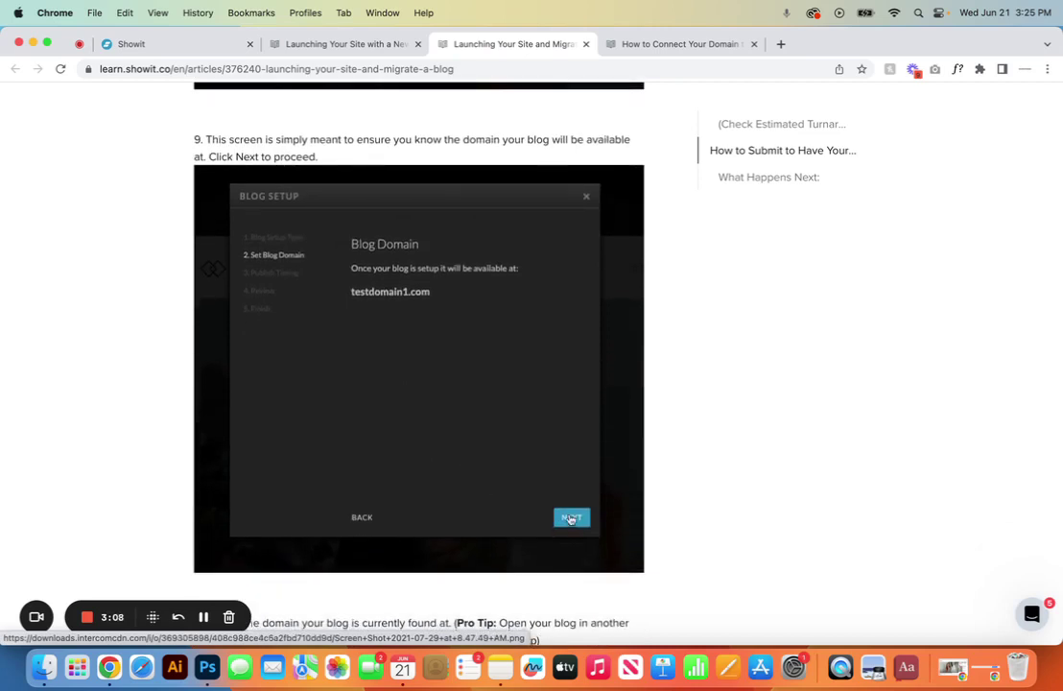
{"action": "scroll", "coordinate": [561, 521], "scroll_direction": "down", "scroll_amount": 10}
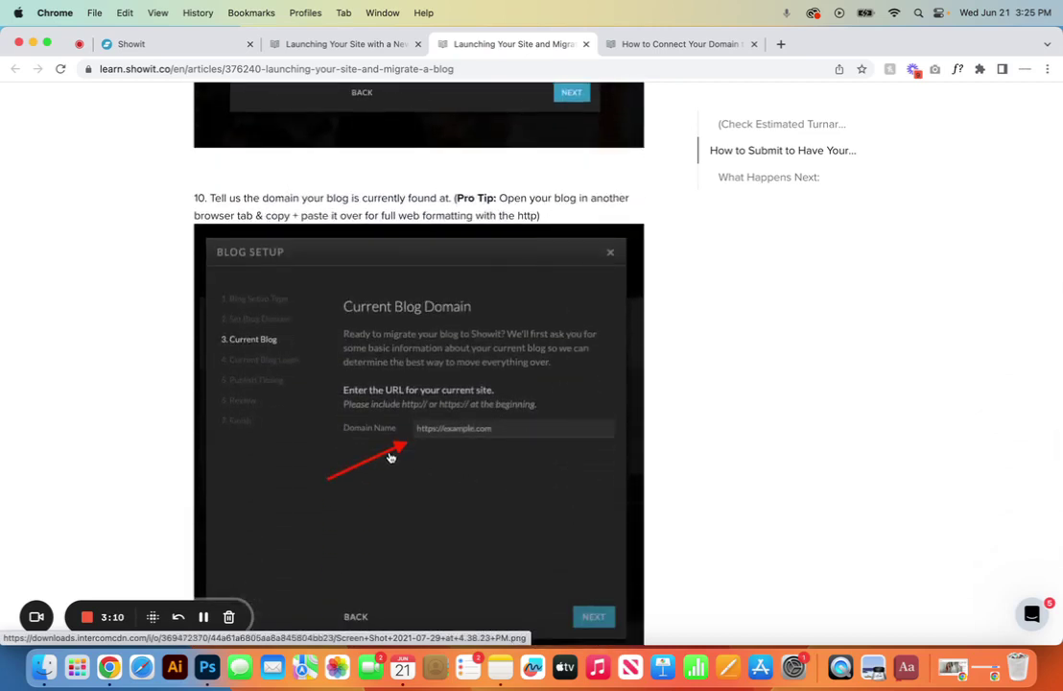
{"action": "scroll", "coordinate": [506, 437], "scroll_direction": "down", "scroll_amount": 3}
{"action": "scroll", "coordinate": [506, 438], "scroll_direction": "down", "scroll_amount": 10}
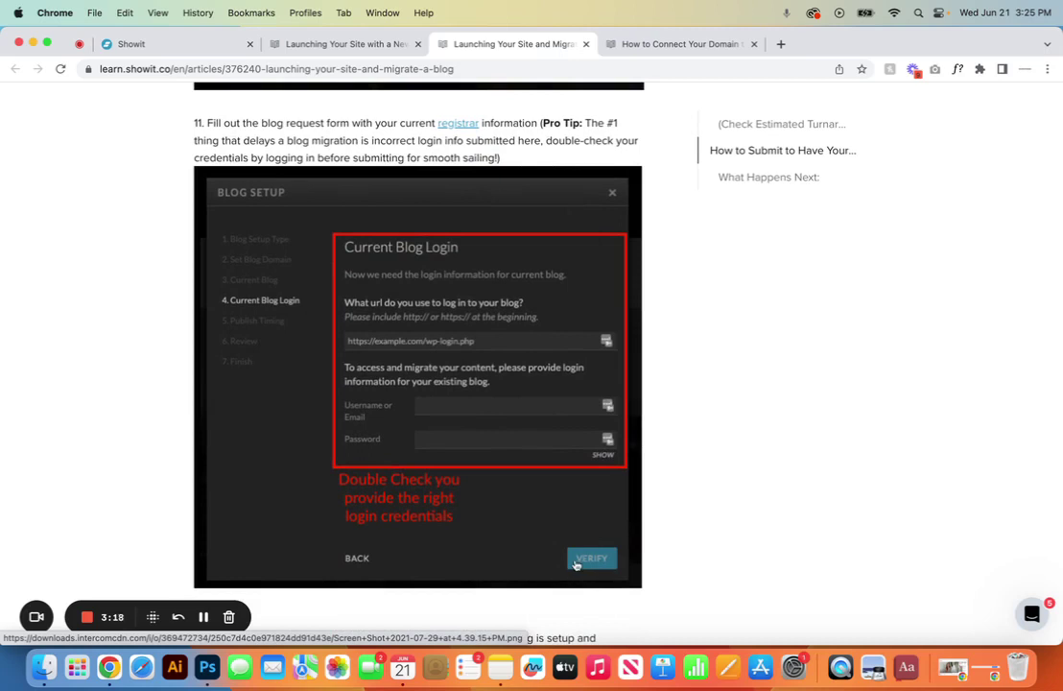
{"action": "scroll", "coordinate": [575, 565], "scroll_direction": "down", "scroll_amount": 10}
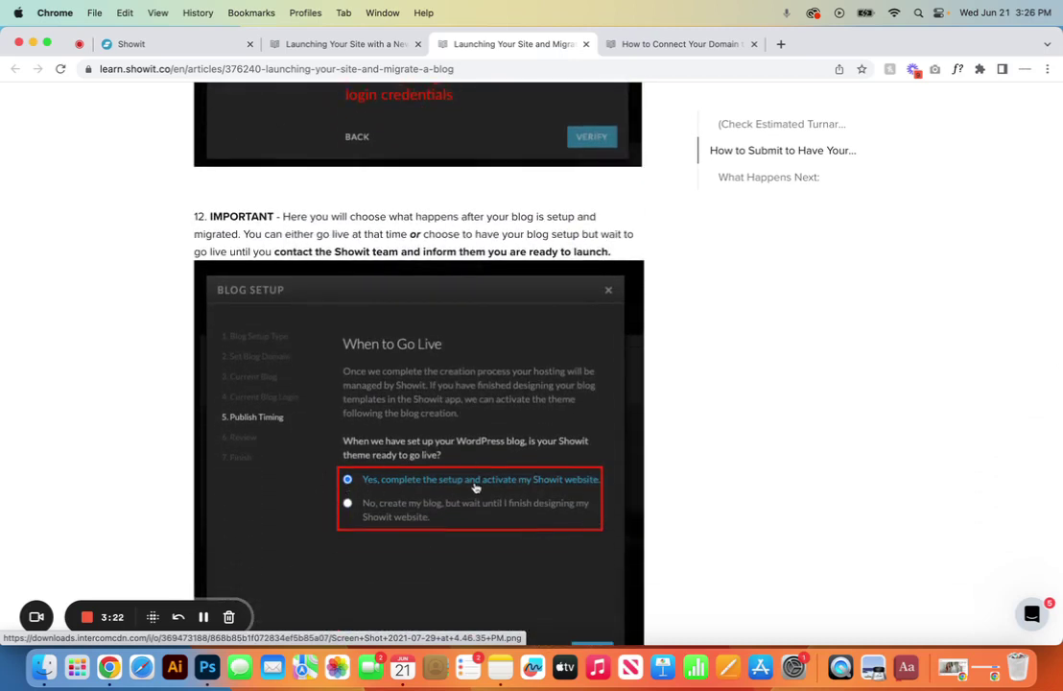
{"action": "scroll", "coordinate": [475, 487], "scroll_direction": "down", "scroll_amount": 1}
{"action": "scroll", "coordinate": [476, 488], "scroll_direction": "down", "scroll_amount": 3}
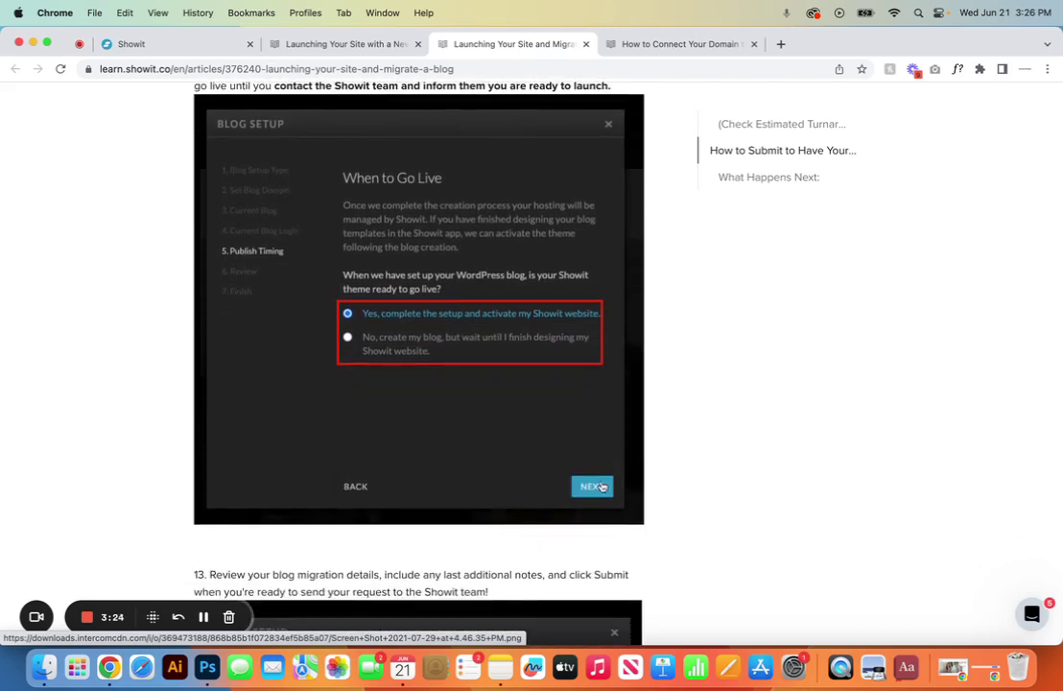
{"action": "scroll", "coordinate": [602, 493], "scroll_direction": "down", "scroll_amount": 9}
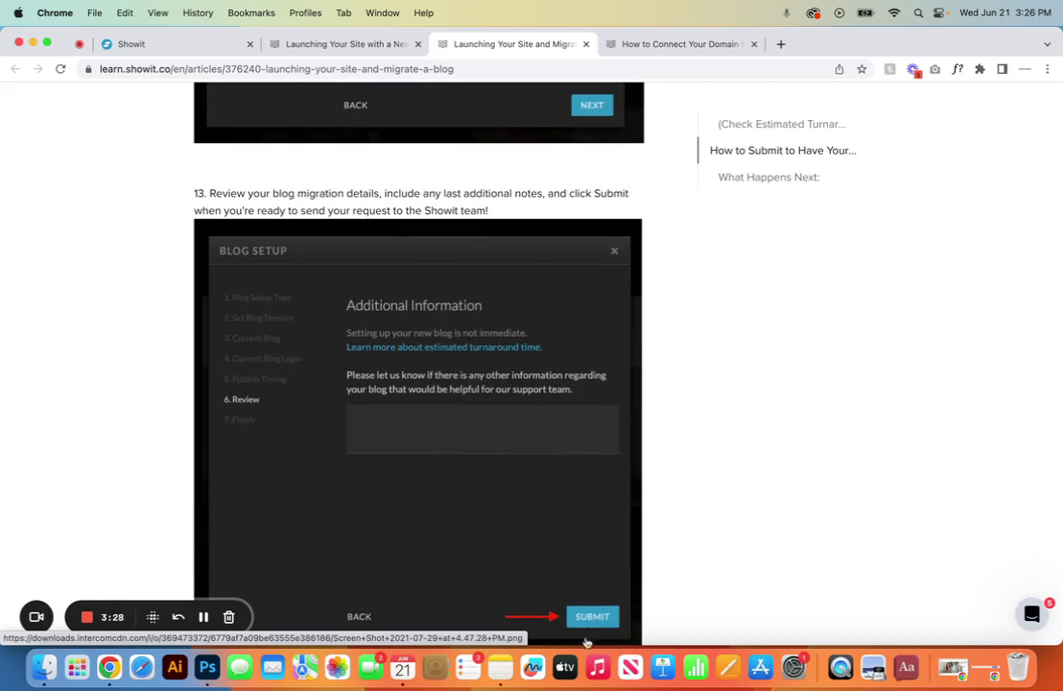
{"action": "scroll", "coordinate": [592, 617], "scroll_direction": "down", "scroll_amount": 6}
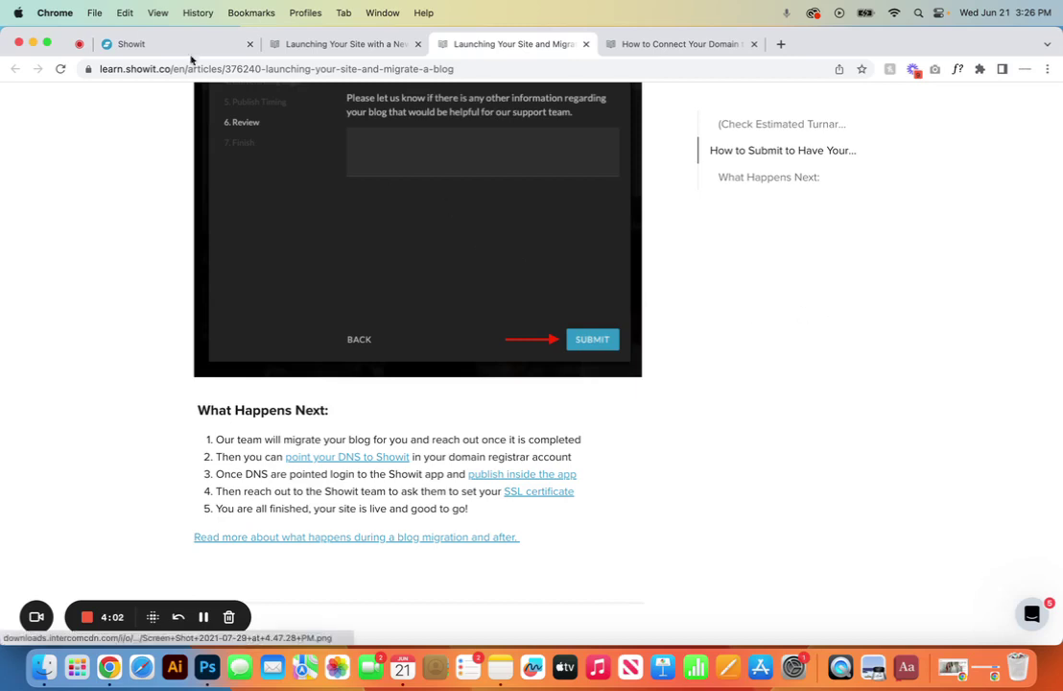
- Switch back to the Showit editor and close the domain update dialog with no domain assigned
{"action": "left_click", "coordinate": [187, 48]}
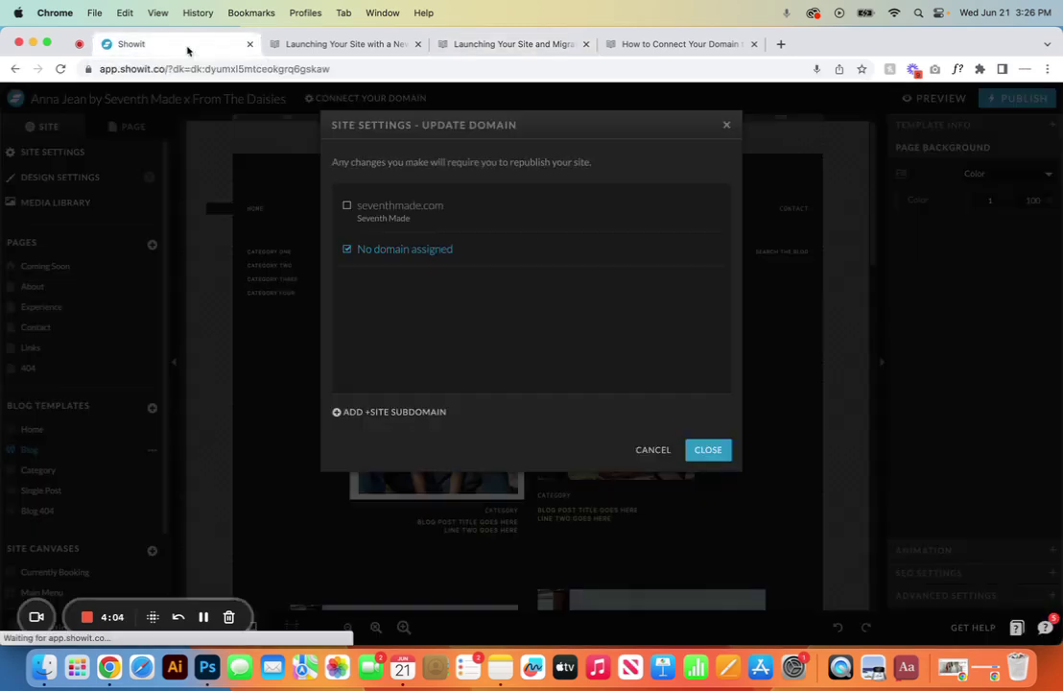
{"action": "left_click", "coordinate": [710, 450]}
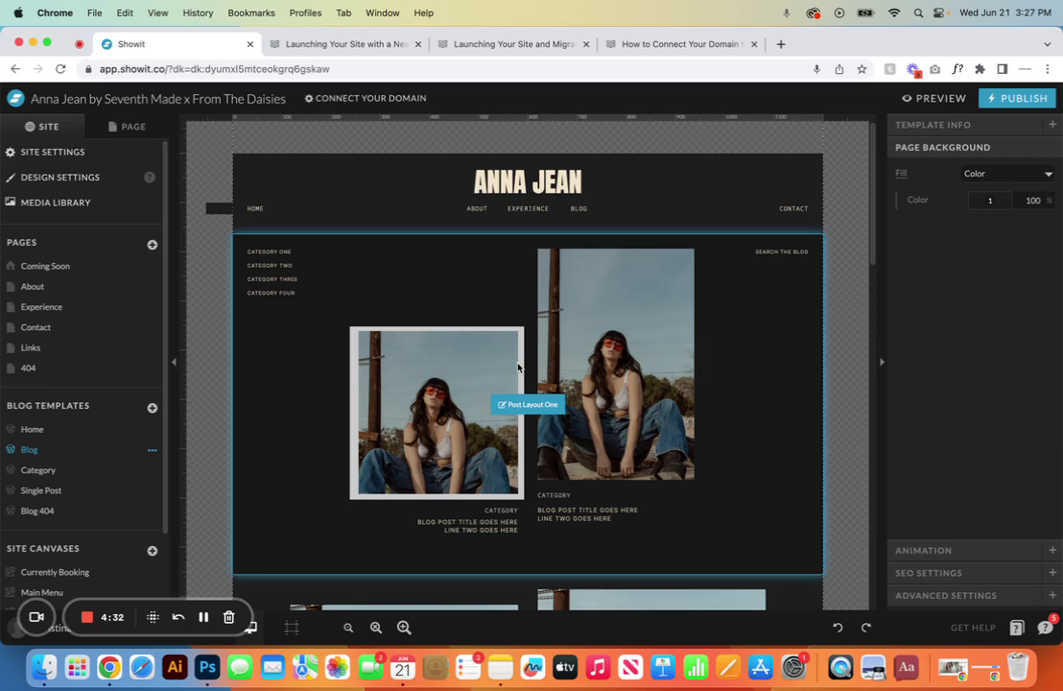
- Open the Blog template's Post Layout One canvas and select the image, frame, category and post title in View 1
{"action": "left_click", "coordinate": [125, 126]}
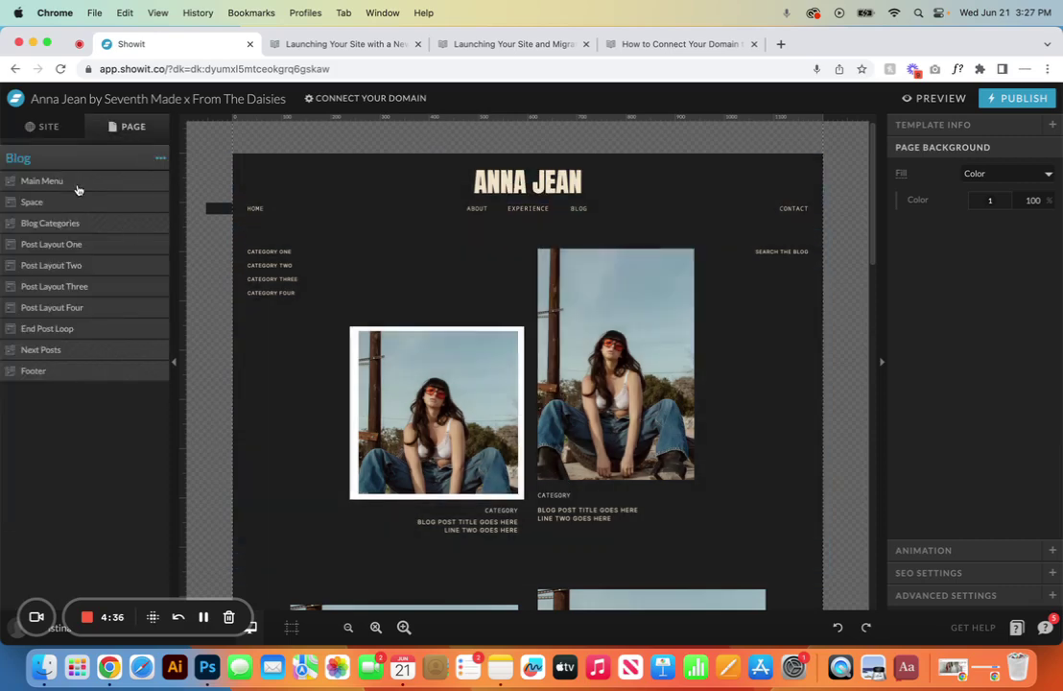
{"action": "left_click", "coordinate": [84, 227]}
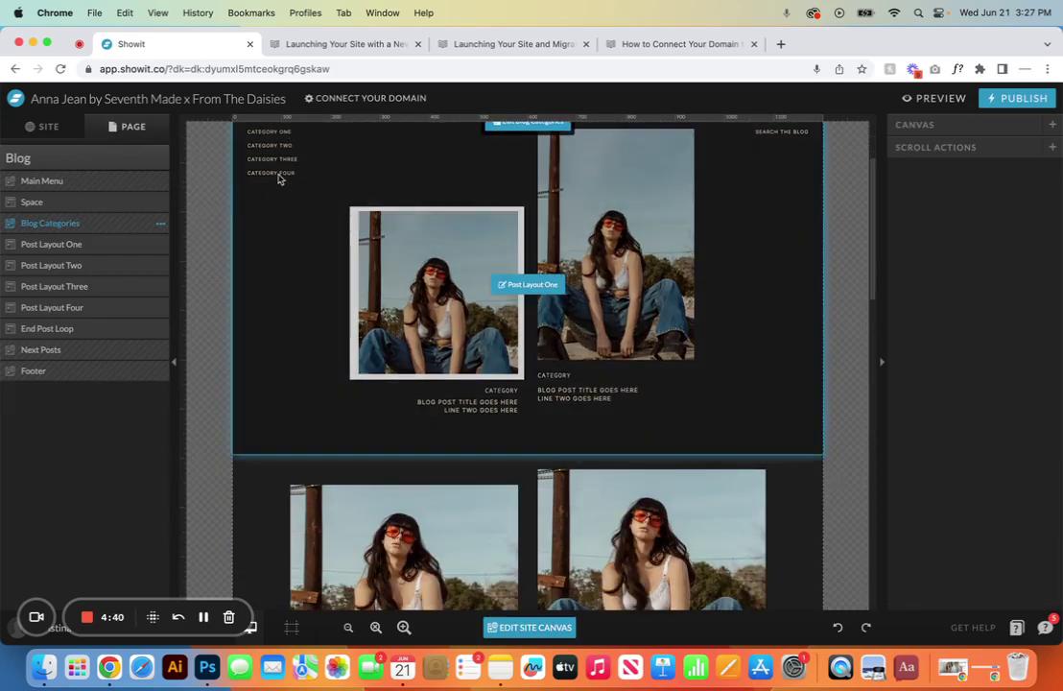
{"action": "left_click", "coordinate": [84, 245]}
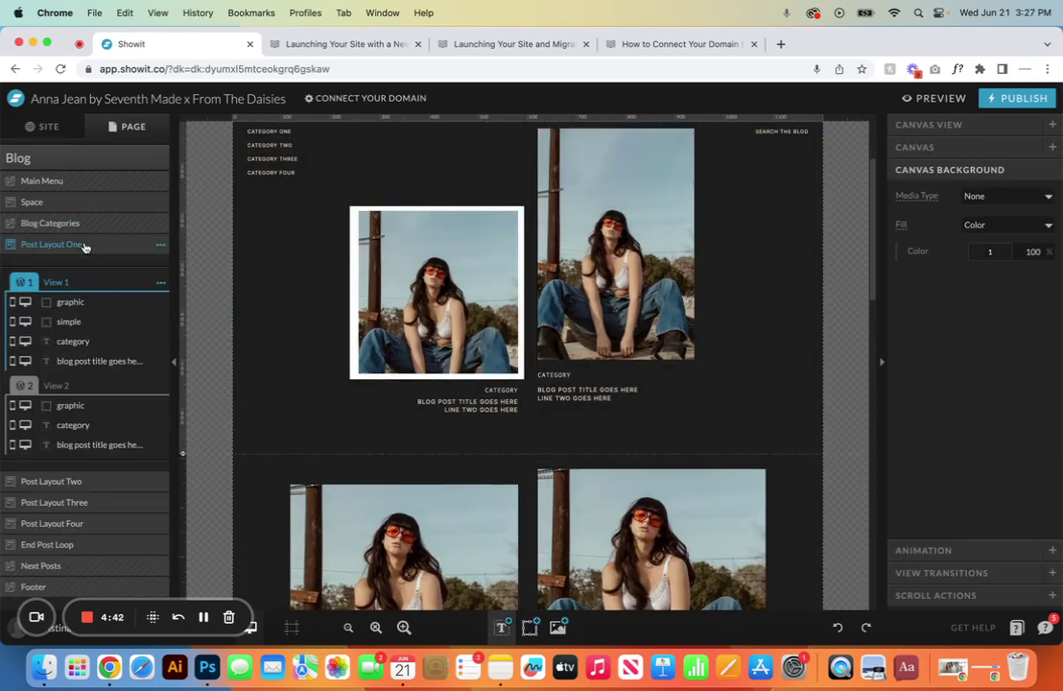
{"action": "scroll", "coordinate": [367, 248], "scroll_direction": "up", "scroll_amount": 1}
{"action": "scroll", "coordinate": [366, 250], "scroll_direction": "up", "scroll_amount": 1}
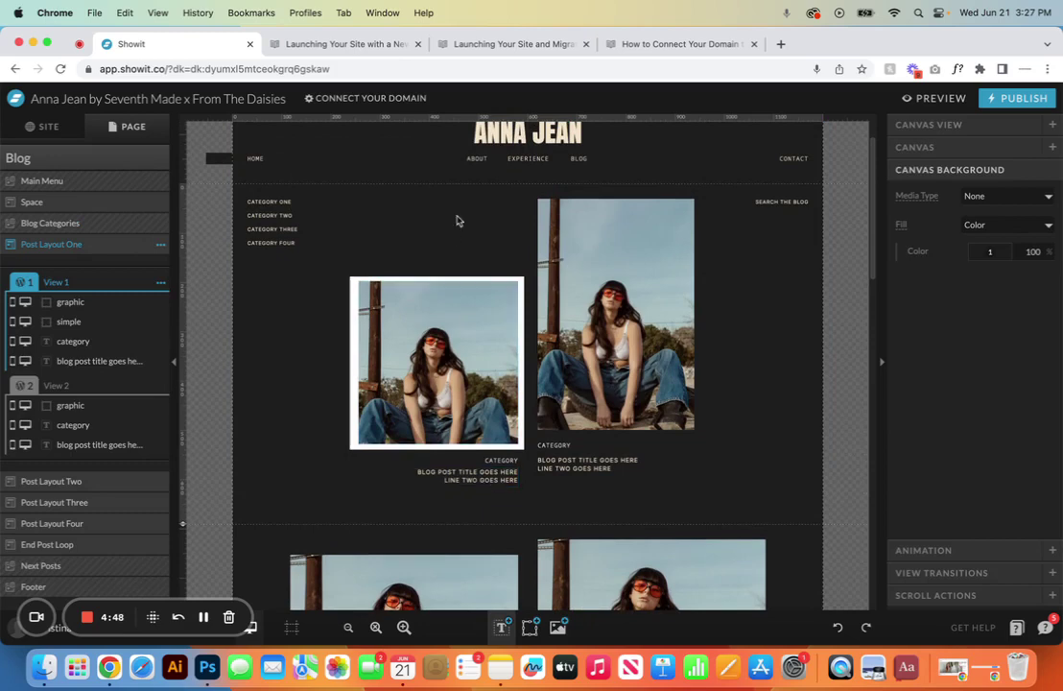
{"action": "left_click", "coordinate": [450, 371]}
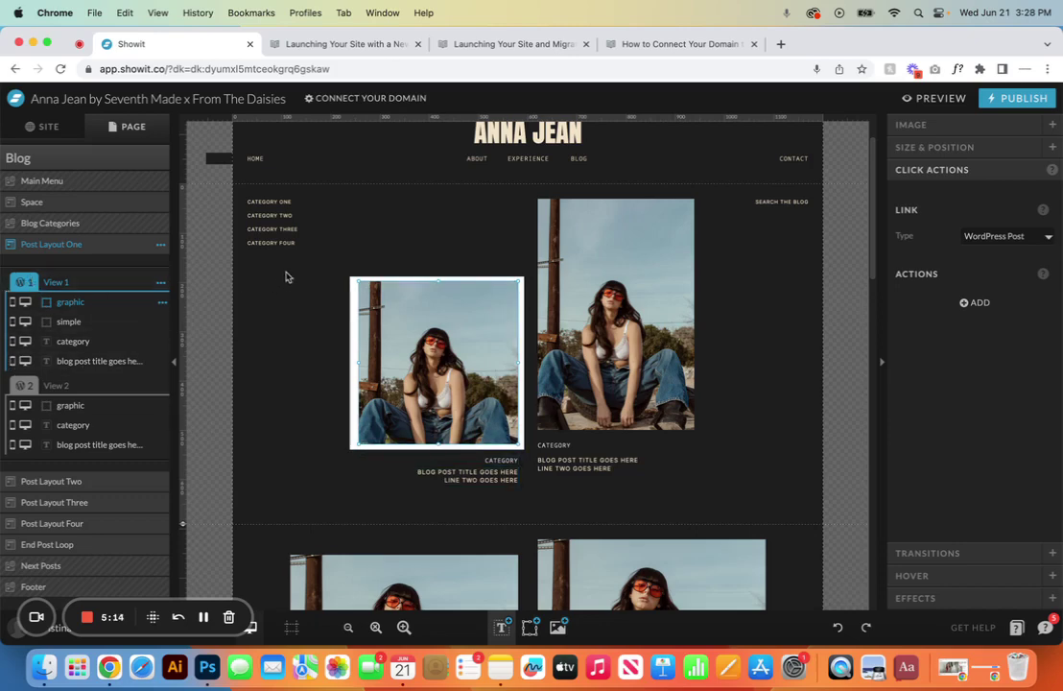
{"action": "left_click_drag", "start_coordinate": [319, 270], "coordinate": [504, 475]}
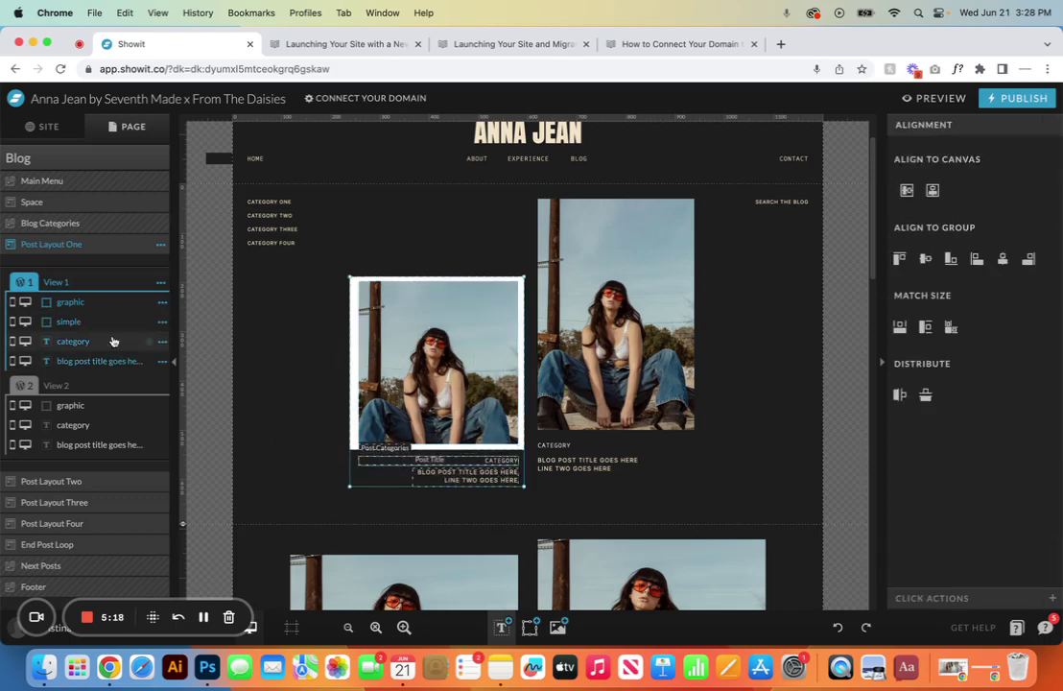
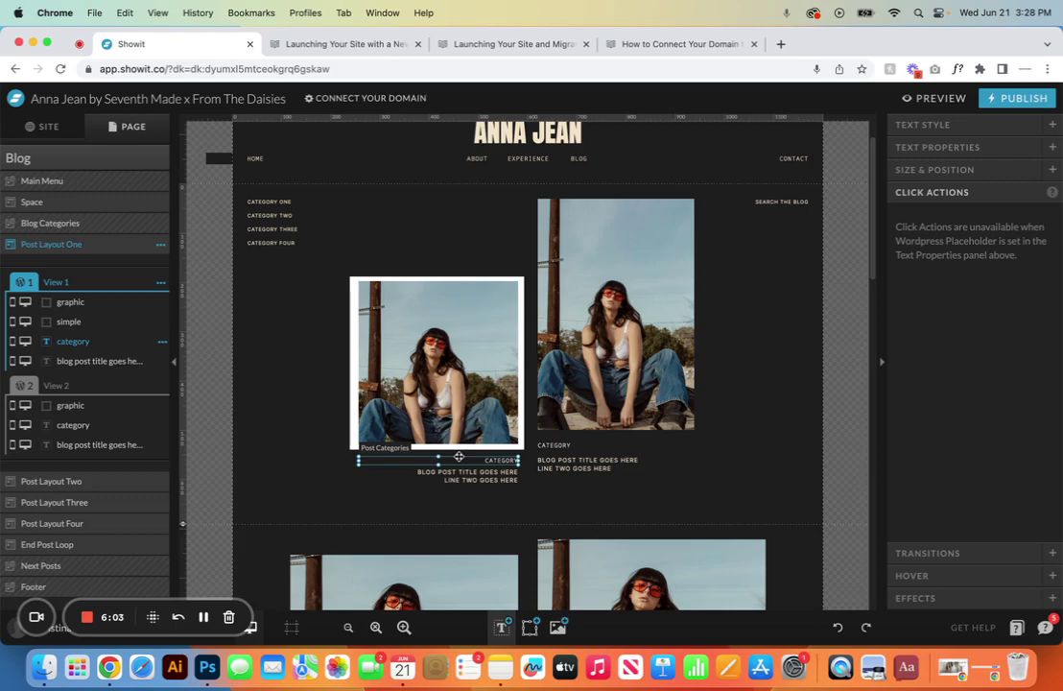
- Try palette color 7 on the View 1 blog post title and set it back to the cream swatch
{"action": "left_click", "coordinate": [467, 479]}
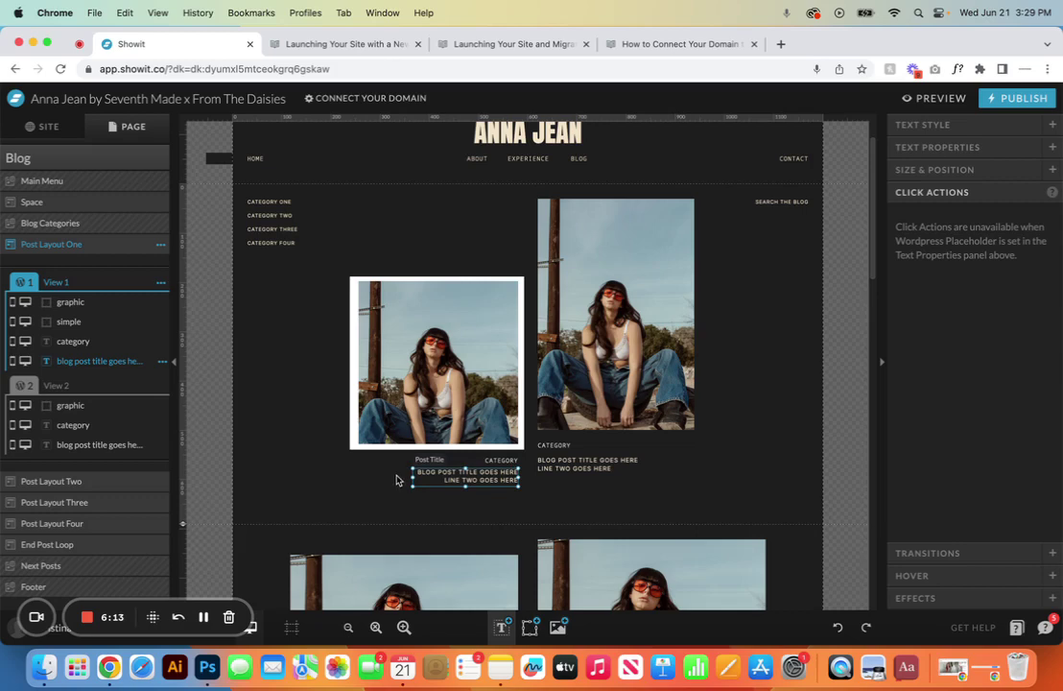
{"action": "left_click", "coordinate": [932, 125]}
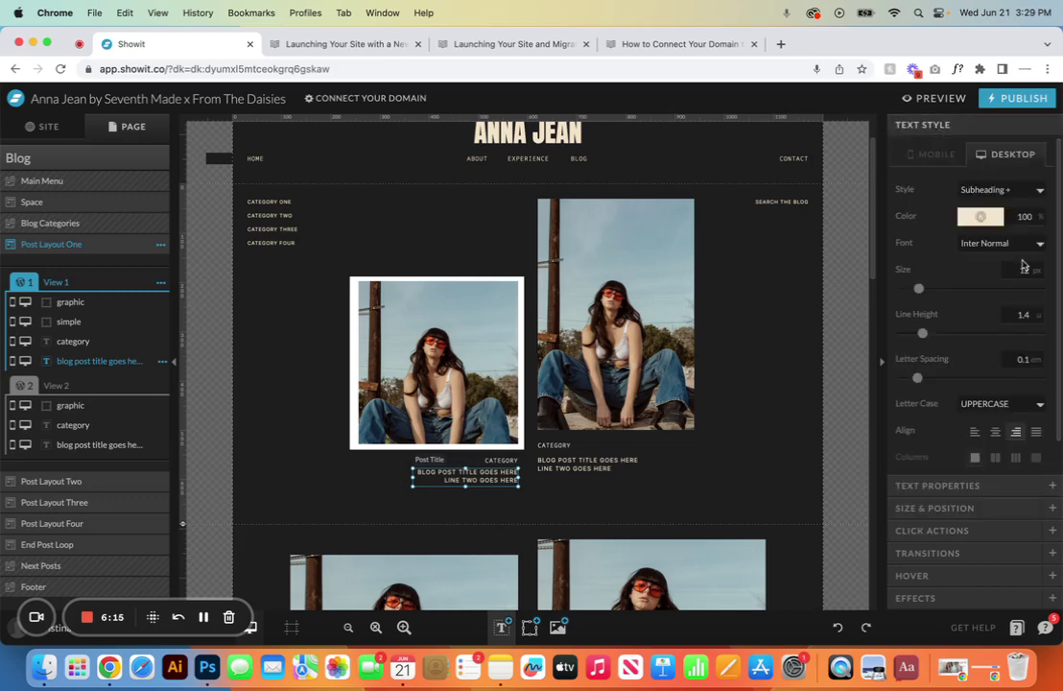
{"action": "left_click", "coordinate": [980, 216]}
{"action": "left_click", "coordinate": [1006, 242]}
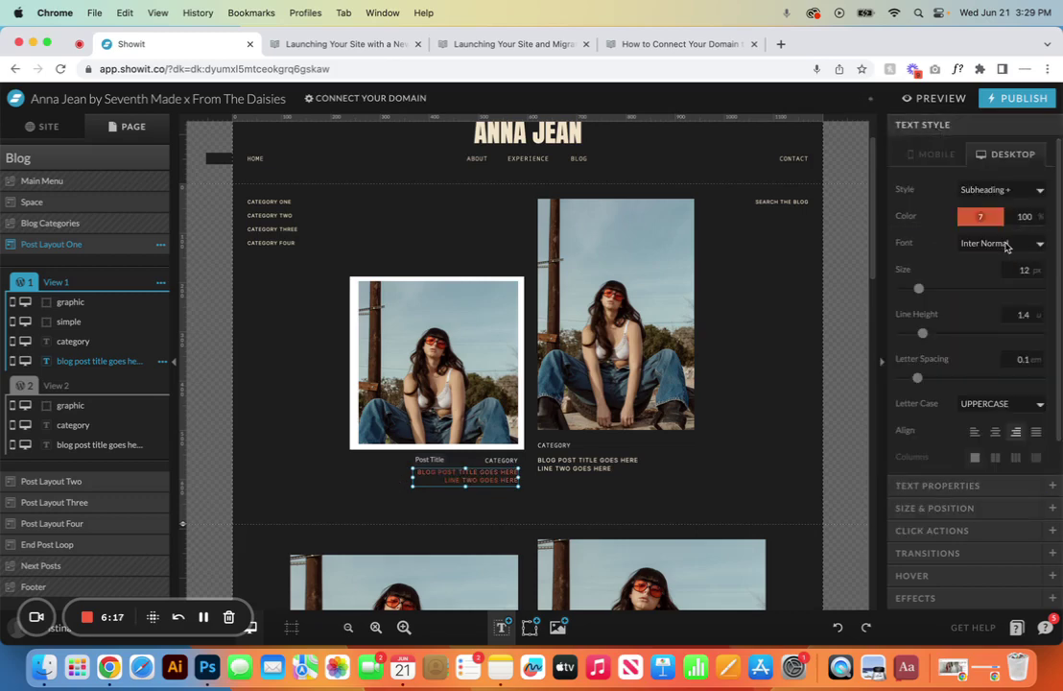
{"action": "left_click", "coordinate": [981, 217]}
{"action": "left_click", "coordinate": [922, 245]}
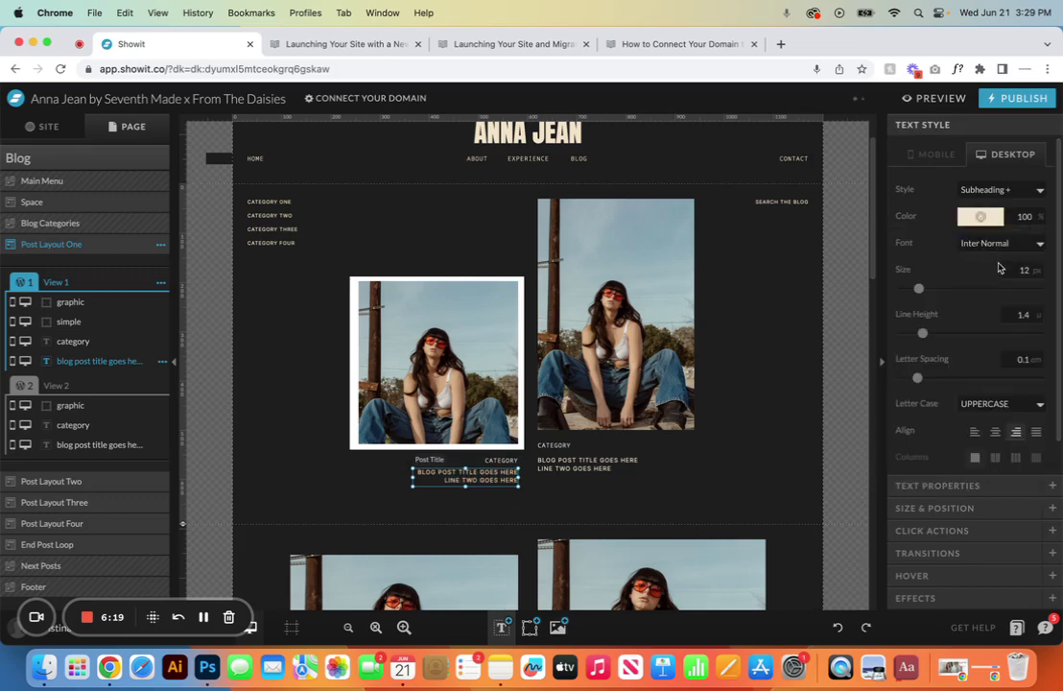
- Try a 17 px size with a taller text box on the View 1 post title, and undo both changes
{"action": "left_click", "coordinate": [994, 244]}
{"action": "key", "text": "Escape"}
{"action": "left_click", "coordinate": [1035, 267]}
{"action": "left_click", "coordinate": [1035, 267]}
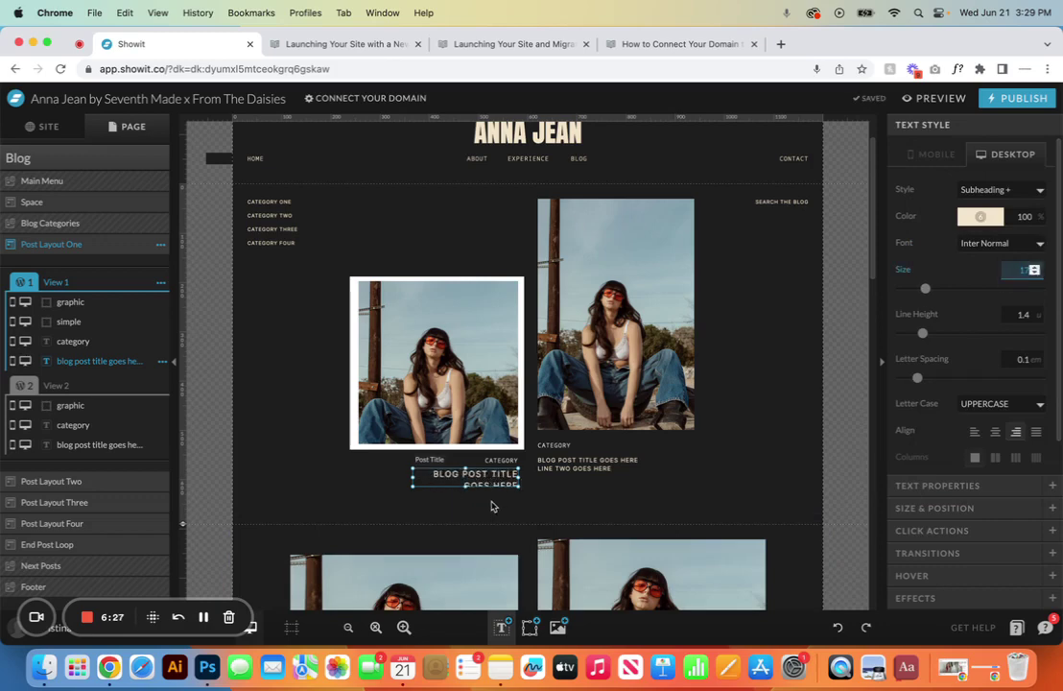
{"action": "scroll", "coordinate": [966, 422], "scroll_direction": "down", "scroll_amount": 2}
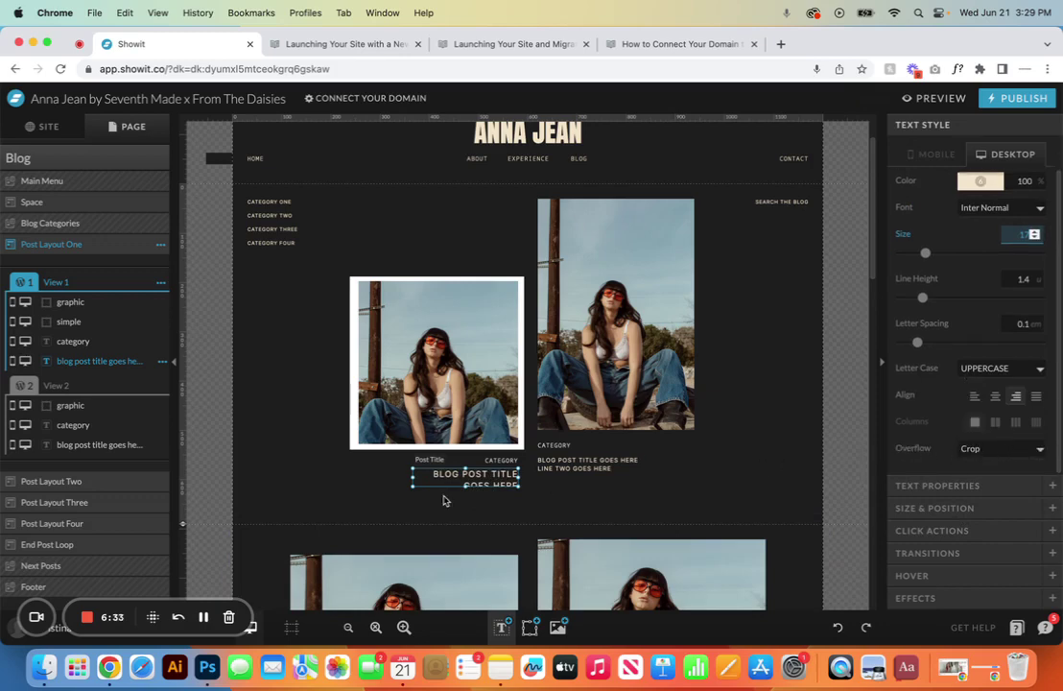
{"action": "mouse_move", "coordinate": [466, 487]}
{"action": "left_mouse_down"}
{"action": "mouse_move", "coordinate": [473, 518]}
{"action": "mouse_move", "coordinate": [474, 509]}
{"action": "left_mouse_up"}
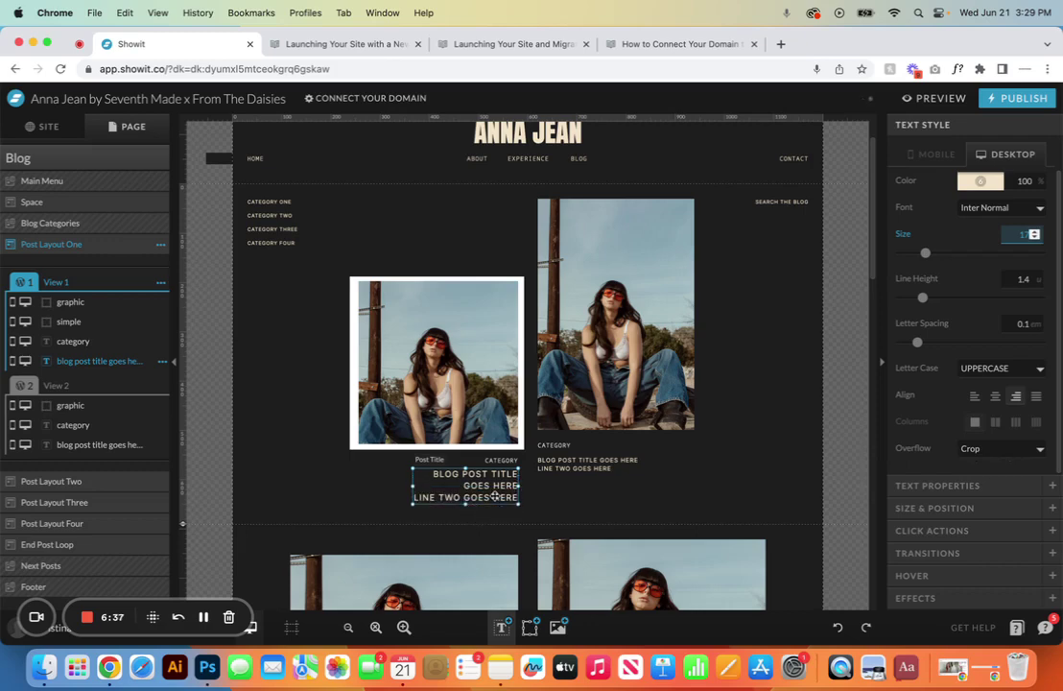
{"action": "left_click", "coordinate": [840, 628]}
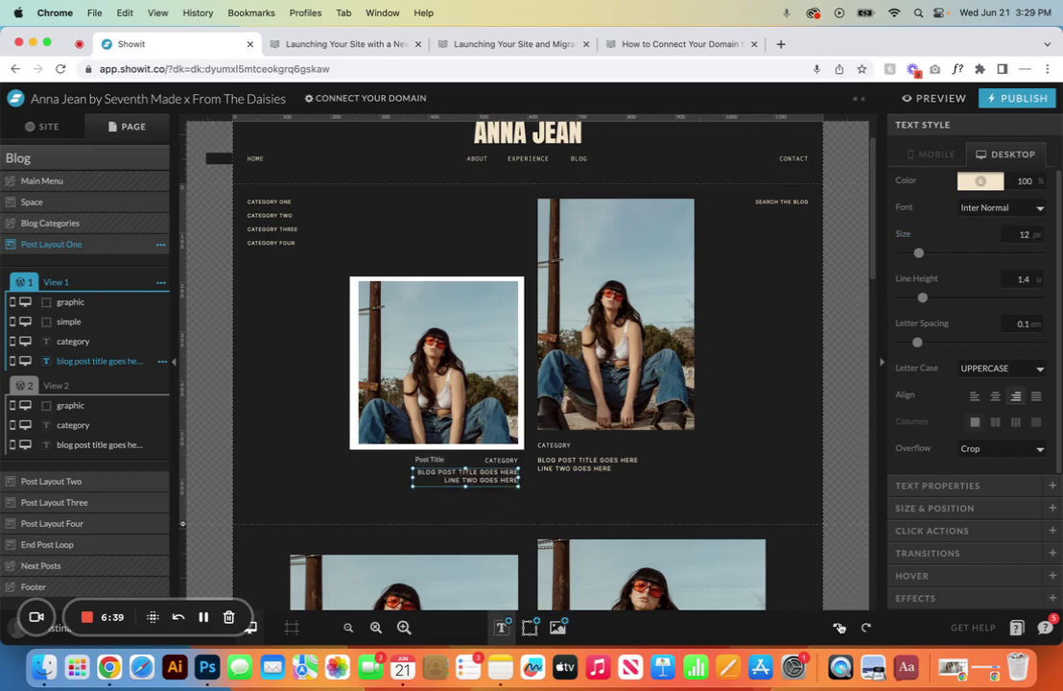
{"action": "left_click", "coordinate": [485, 509]}
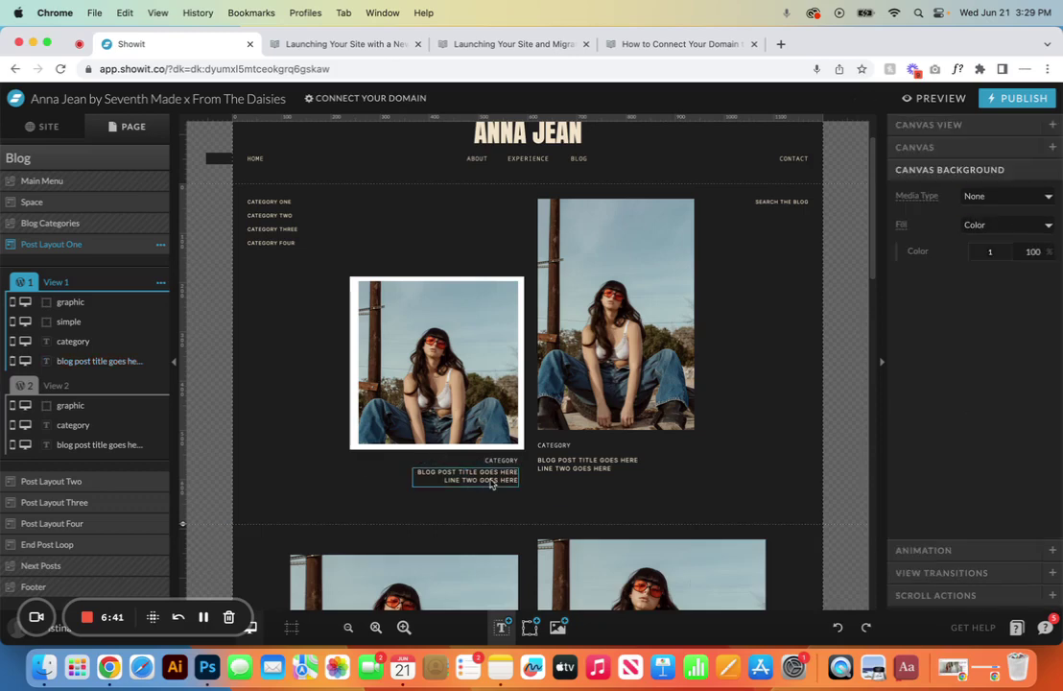
- Try placing the View 1 post title above its framed image, and undo the move
{"action": "left_click", "coordinate": [490, 479]}
{"action": "left_click_drag", "start_coordinate": [491, 480], "coordinate": [514, 262]}
{"action": "left_click", "coordinate": [499, 238]}
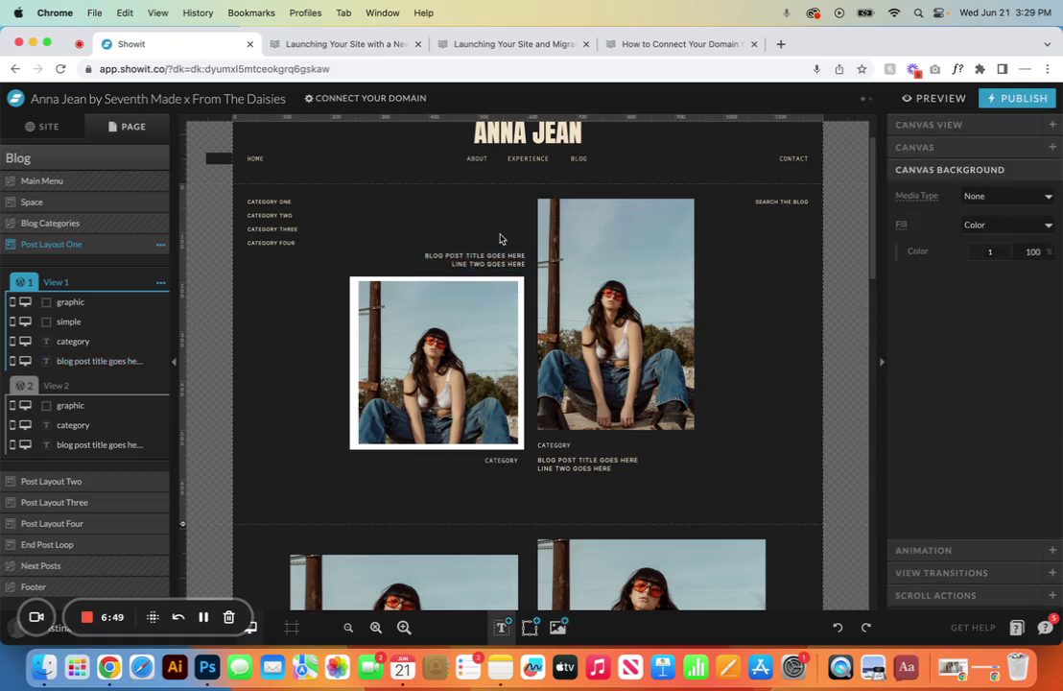
{"action": "left_click", "coordinate": [840, 628]}
{"action": "left_click", "coordinate": [839, 629]}
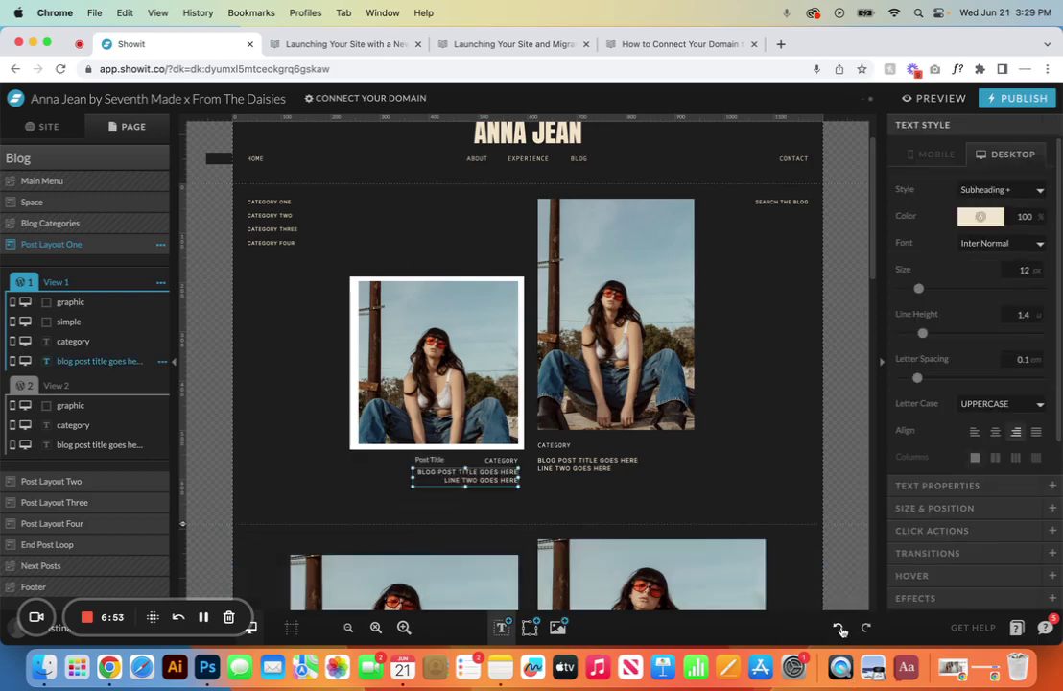
- Select the post elements of View 2 in Post Layout One and widen its featured image to 571 px
{"action": "left_click", "coordinate": [570, 494]}
{"action": "left_click", "coordinate": [585, 287]}
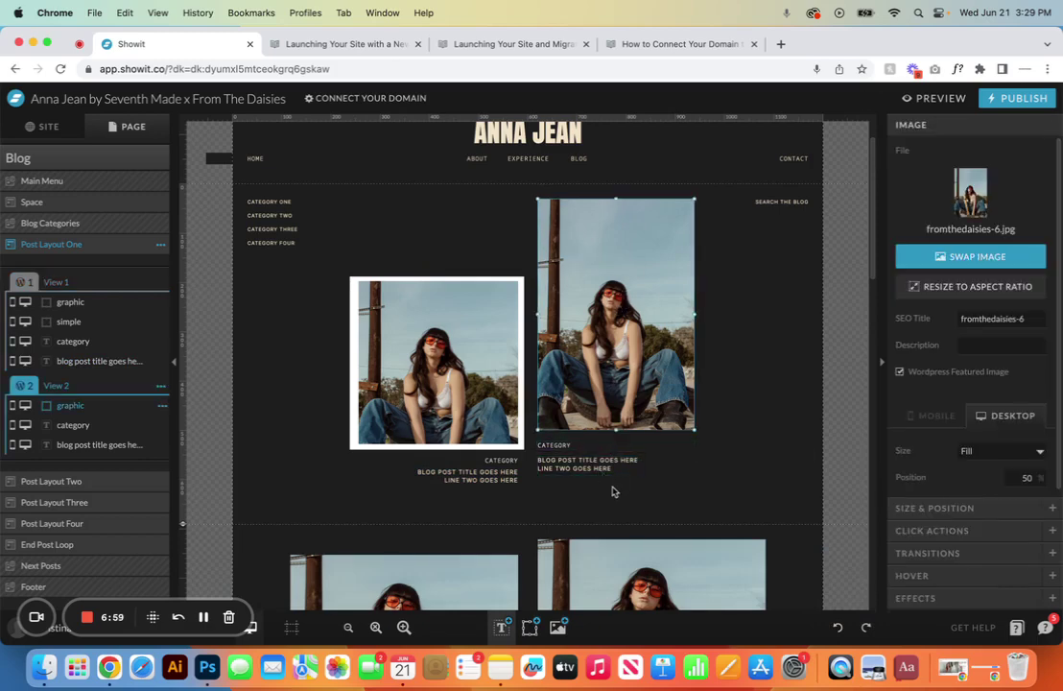
{"action": "left_click_drag", "start_coordinate": [612, 486], "coordinate": [526, 422]}
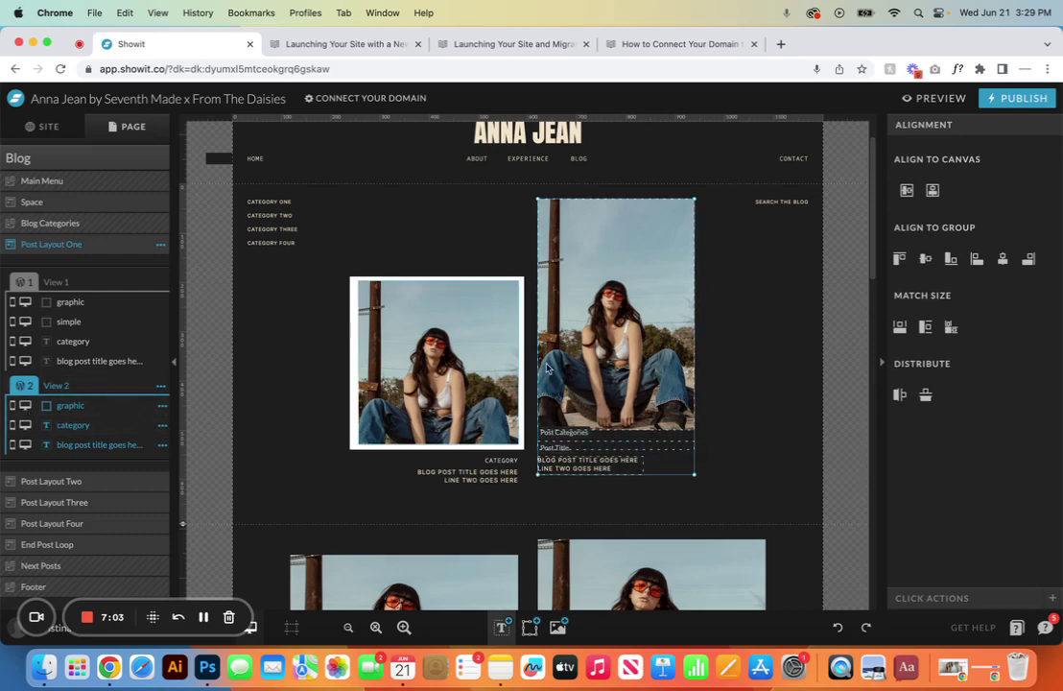
{"action": "left_click", "coordinate": [664, 336]}
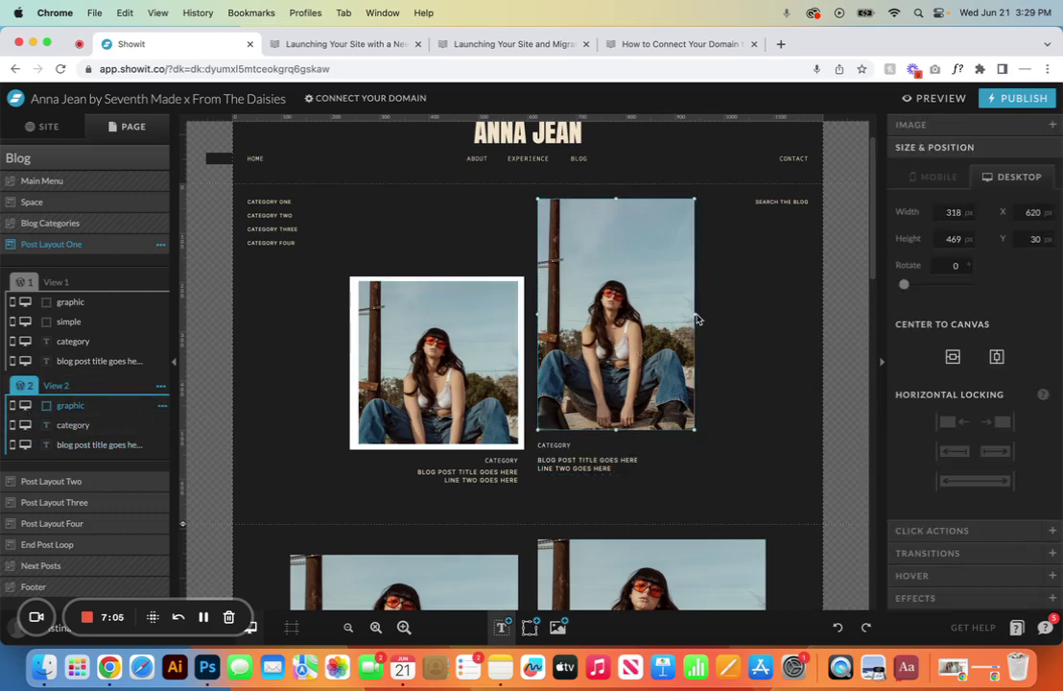
{"action": "left_click_drag", "start_coordinate": [696, 315], "coordinate": [819, 316]}
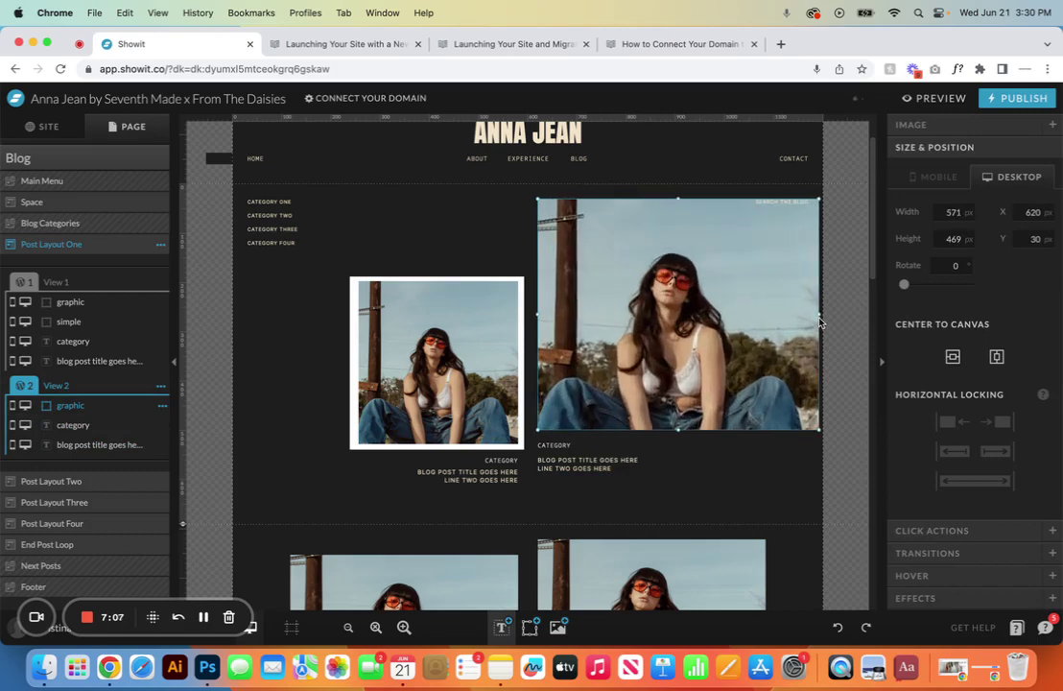
- Change the View 2 category label's text color to palette color 7
{"action": "left_click", "coordinate": [577, 451]}
{"action": "left_click", "coordinate": [560, 447]}
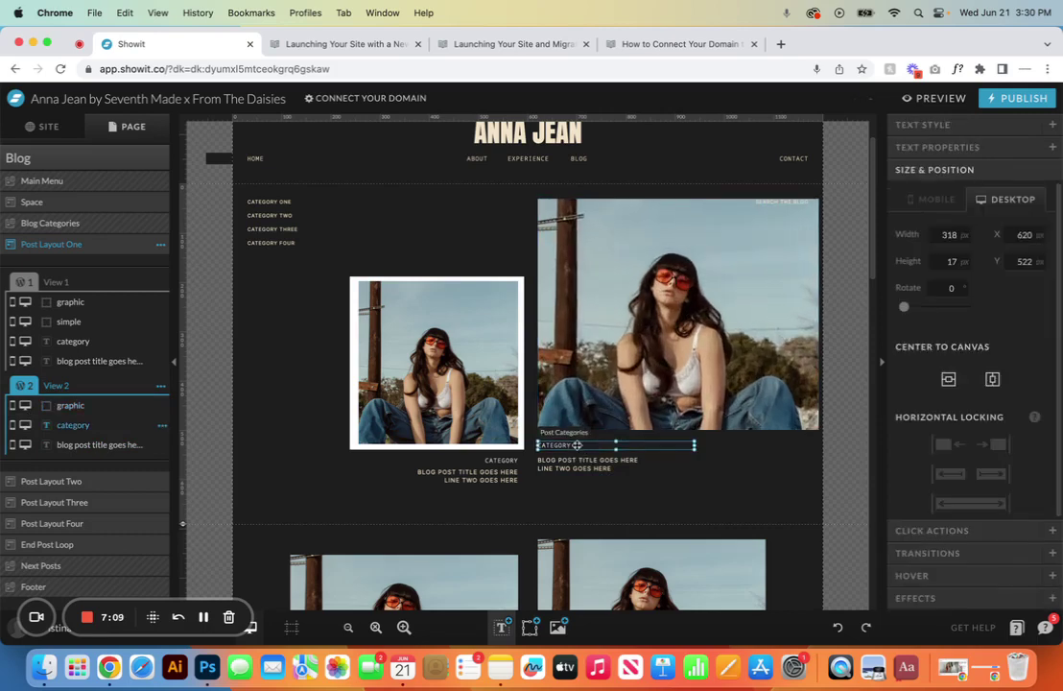
{"action": "left_click", "coordinate": [945, 126]}
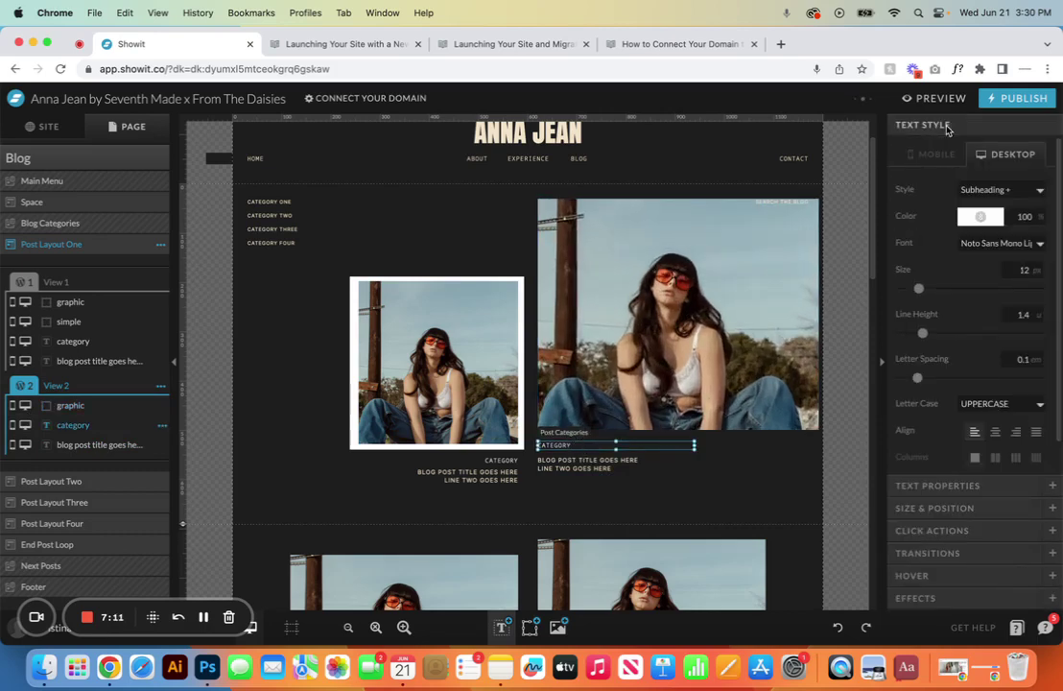
{"action": "left_click", "coordinate": [986, 222]}
{"action": "left_click", "coordinate": [998, 249]}
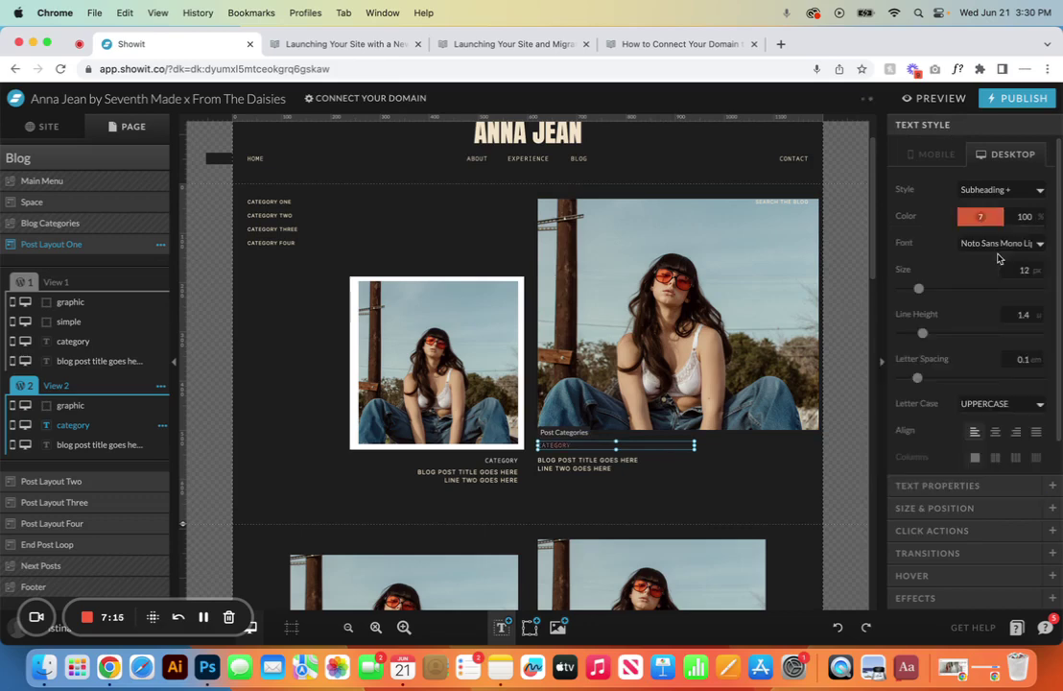
- Undo the category label's recoloring and the widening of the View 2 image, and clear the selection
{"action": "left_click", "coordinate": [837, 628]}
{"action": "left_click", "coordinate": [838, 628]}
{"action": "left_click", "coordinate": [743, 491]}
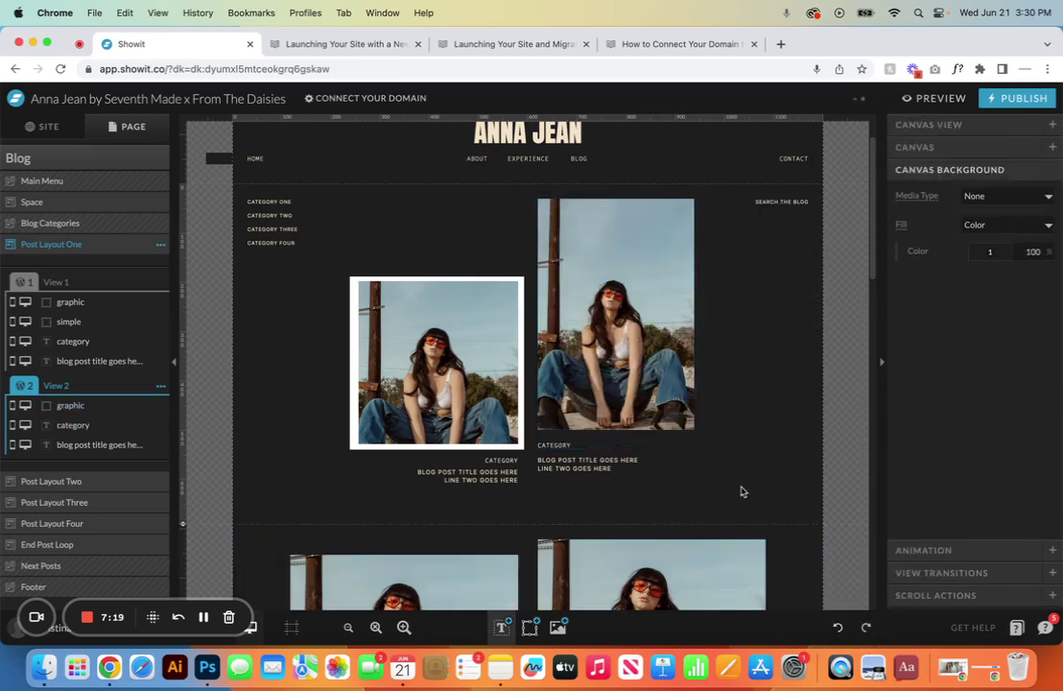
- Show the mobile layout beside the desktop one, inspect the View 2 image on mobile, and return to the desktop layout only
{"action": "left_click", "coordinate": [209, 641]}
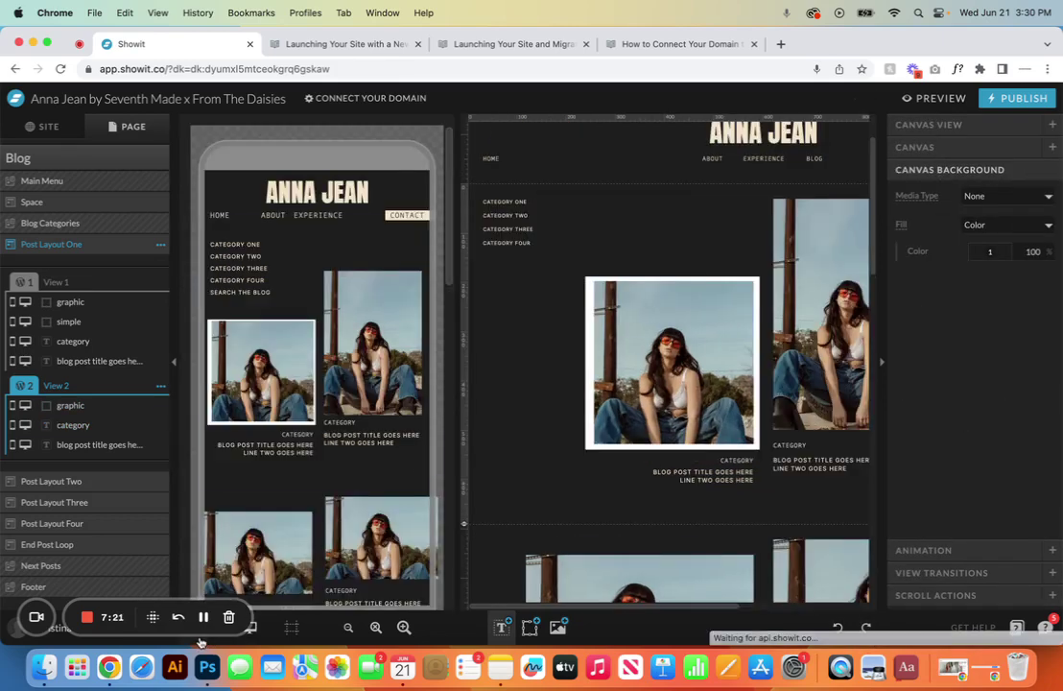
{"action": "left_click", "coordinate": [347, 329]}
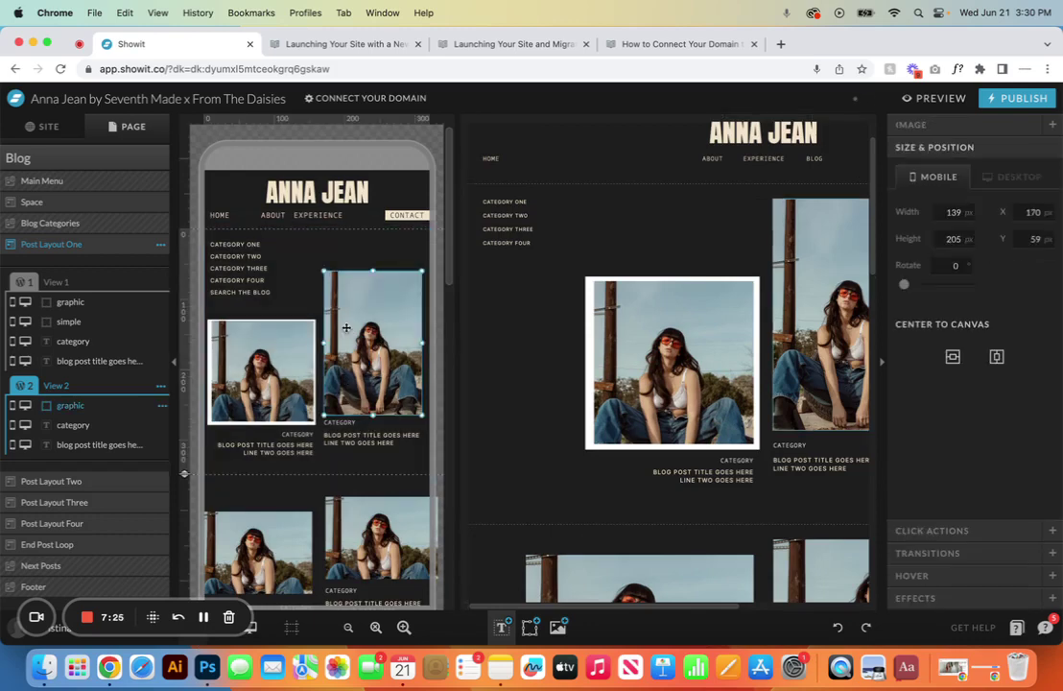
{"action": "left_click", "coordinate": [250, 626]}
- Inspect the Post Layout Two canvas by selecting its post images and the grouped image, category and title of View 1
{"action": "scroll", "coordinate": [532, 411], "scroll_direction": "down", "scroll_amount": 3}
{"action": "scroll", "coordinate": [532, 411], "scroll_direction": "down", "scroll_amount": 2}
{"action": "left_click", "coordinate": [717, 425]}
{"action": "left_click", "coordinate": [407, 352]}
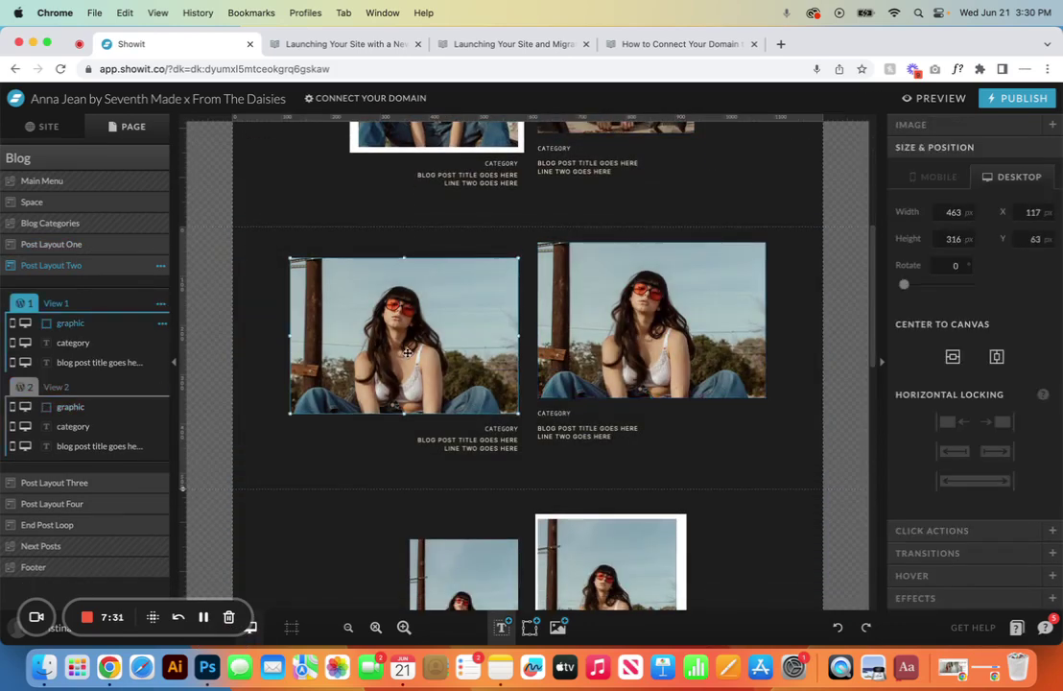
{"action": "scroll", "coordinate": [407, 352], "scroll_direction": "down", "scroll_amount": 3}
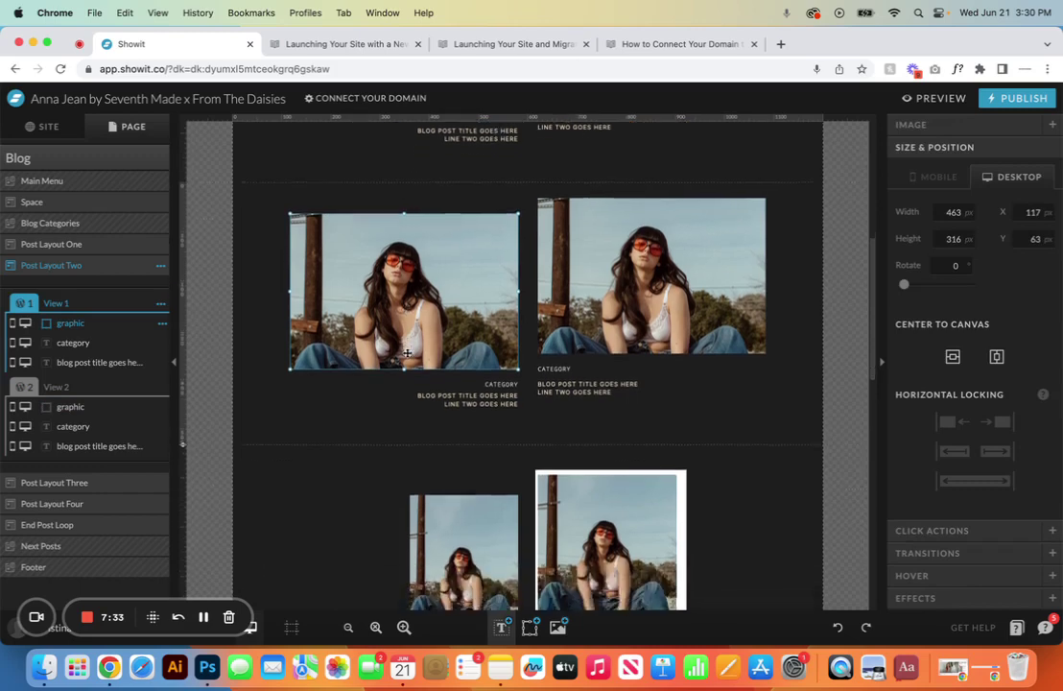
{"action": "left_click_drag", "start_coordinate": [518, 329], "coordinate": [255, 231]}
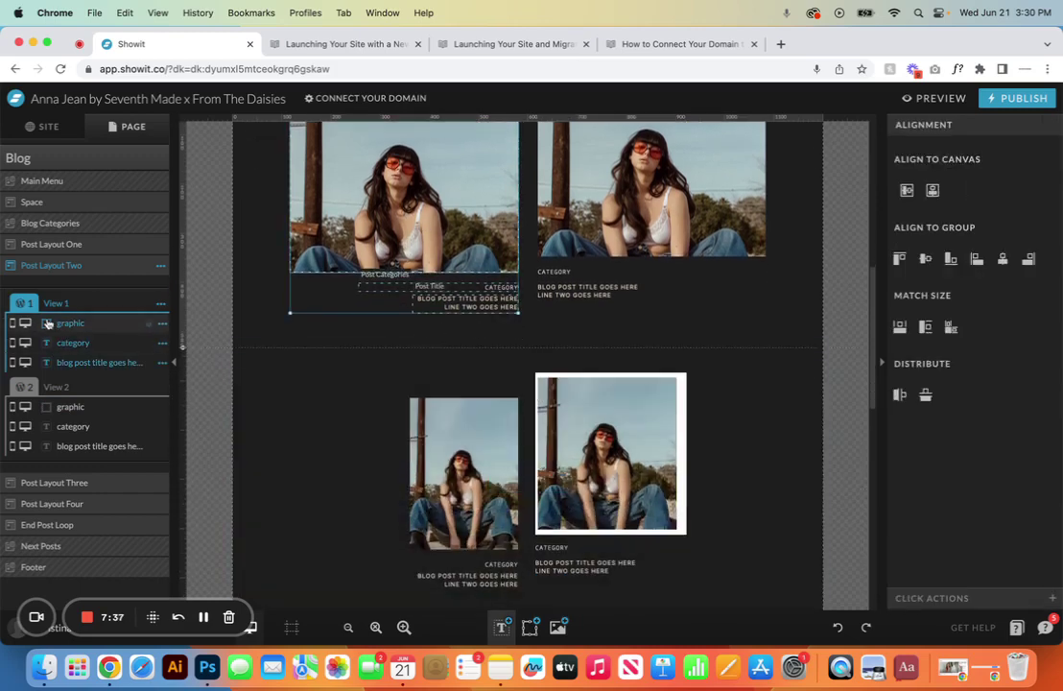
{"action": "left_click", "coordinate": [422, 338]}
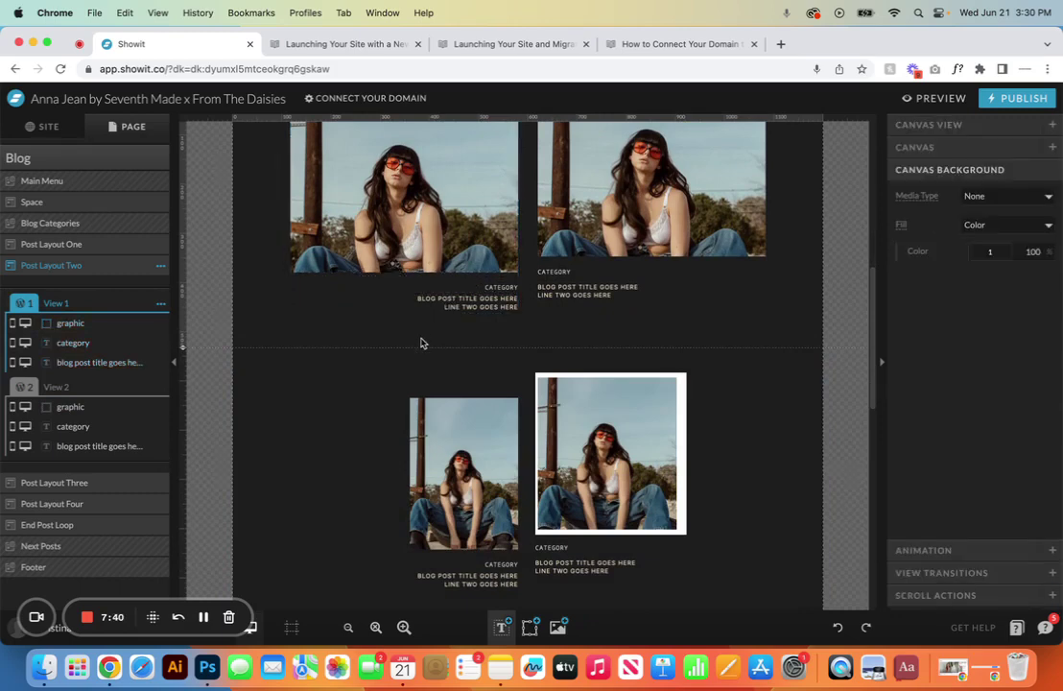
- Return to the site-level page list, open the Category blog template and review its post layouts
{"action": "left_click", "coordinate": [85, 161]}
{"action": "left_click", "coordinate": [44, 125]}
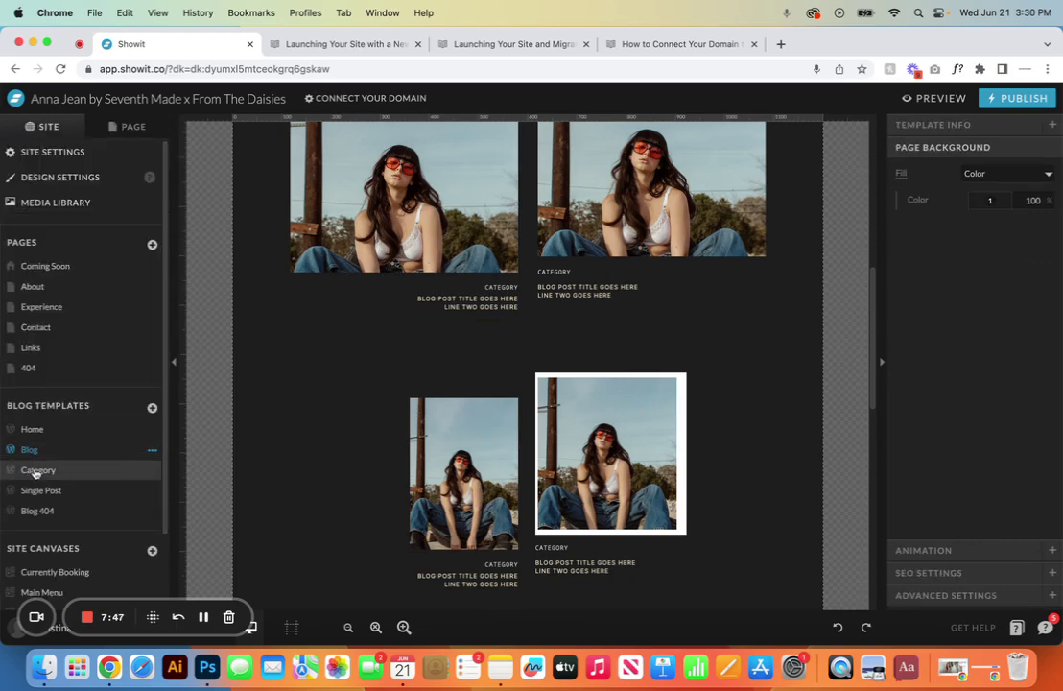
{"action": "scroll", "coordinate": [375, 375], "scroll_direction": "up", "scroll_amount": 10}
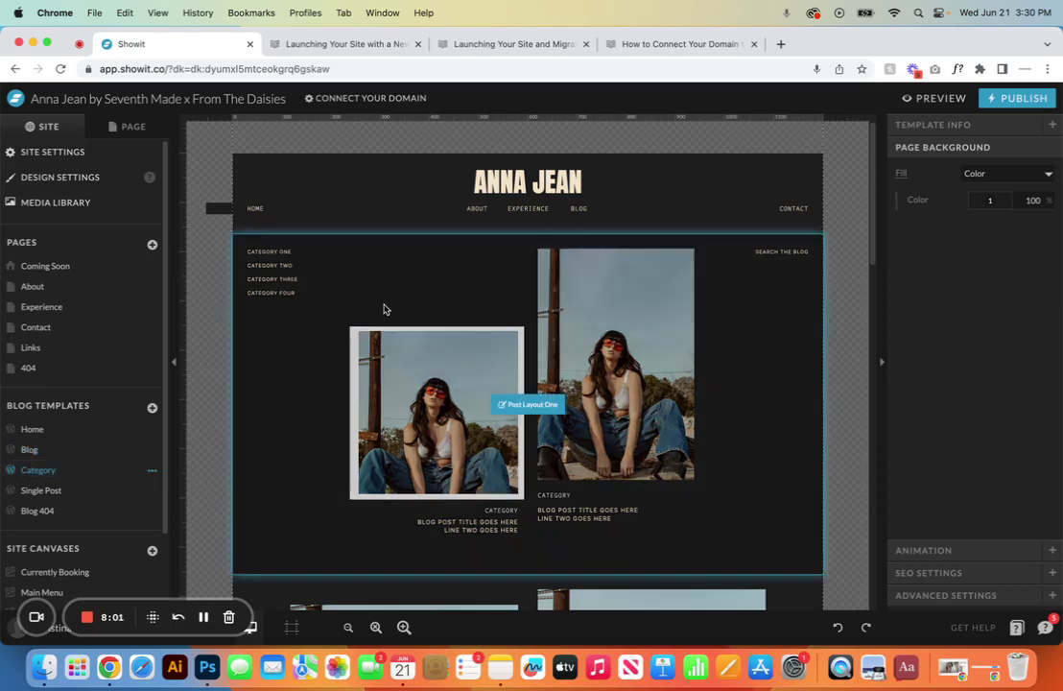
{"action": "scroll", "coordinate": [461, 308], "scroll_direction": "down", "scroll_amount": 2}
{"action": "scroll", "coordinate": [606, 422], "scroll_direction": "down", "scroll_amount": 8}
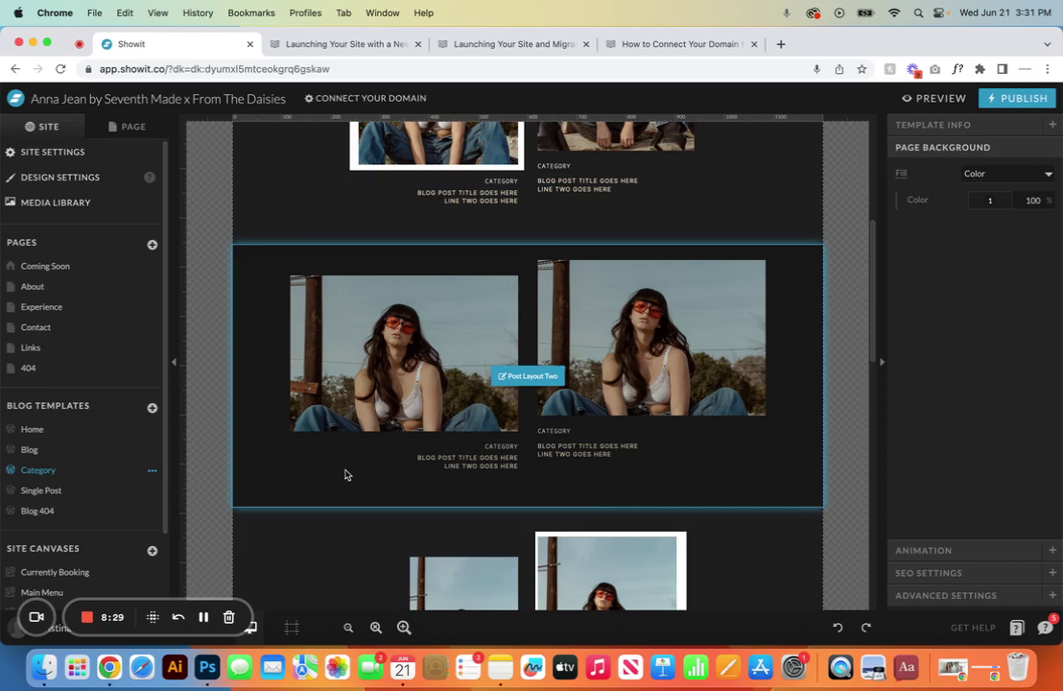
- Open the Blog template and duplicate it within the blog templates
{"action": "left_click", "coordinate": [60, 449]}
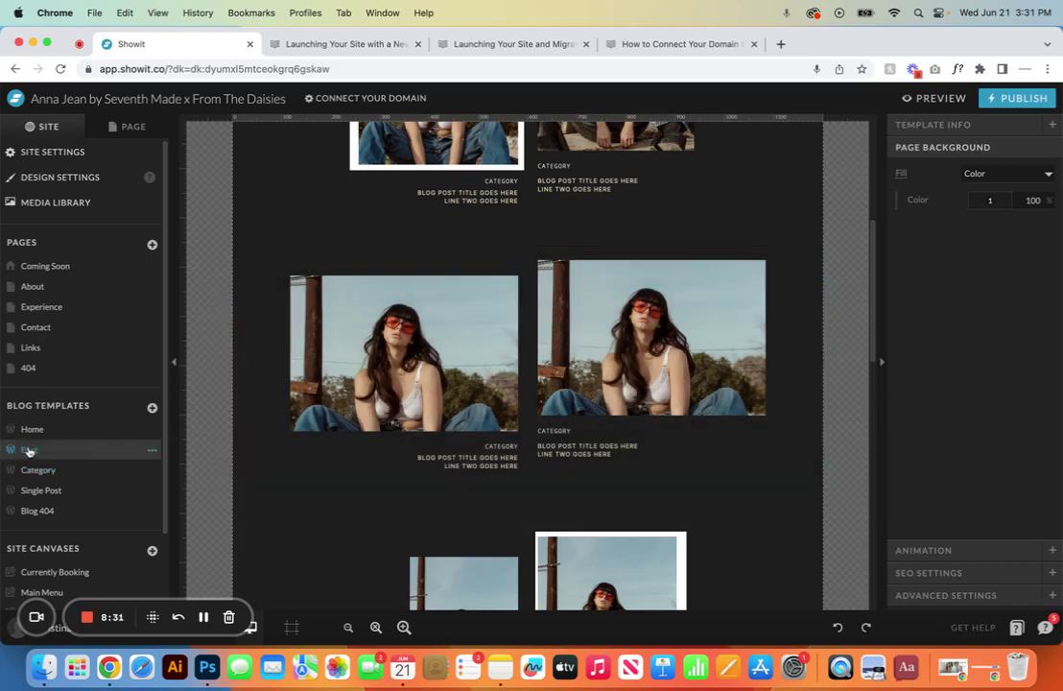
{"action": "left_click", "coordinate": [152, 450]}
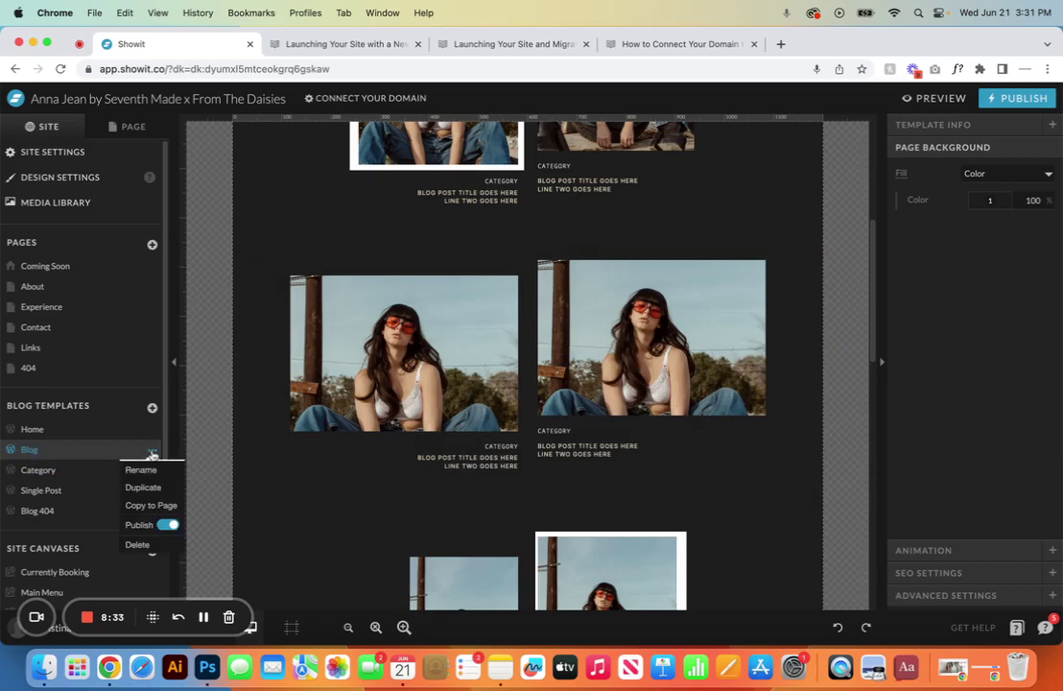
{"action": "left_click", "coordinate": [149, 486]}
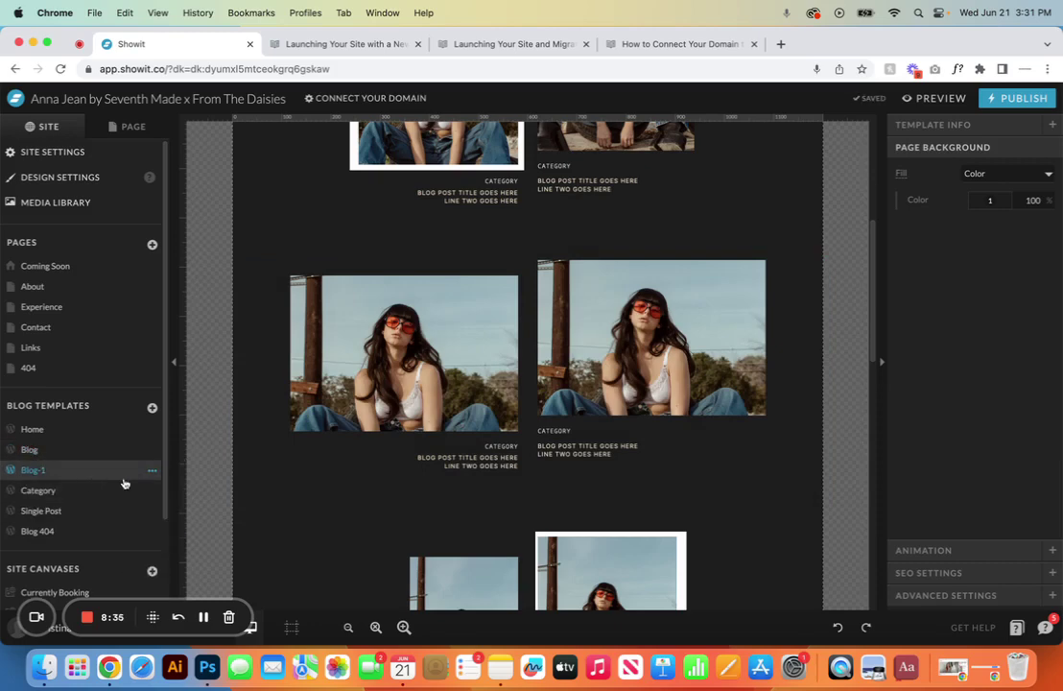
- Delete the original Category blog template and confirm its removal
{"action": "left_click", "coordinate": [69, 494]}
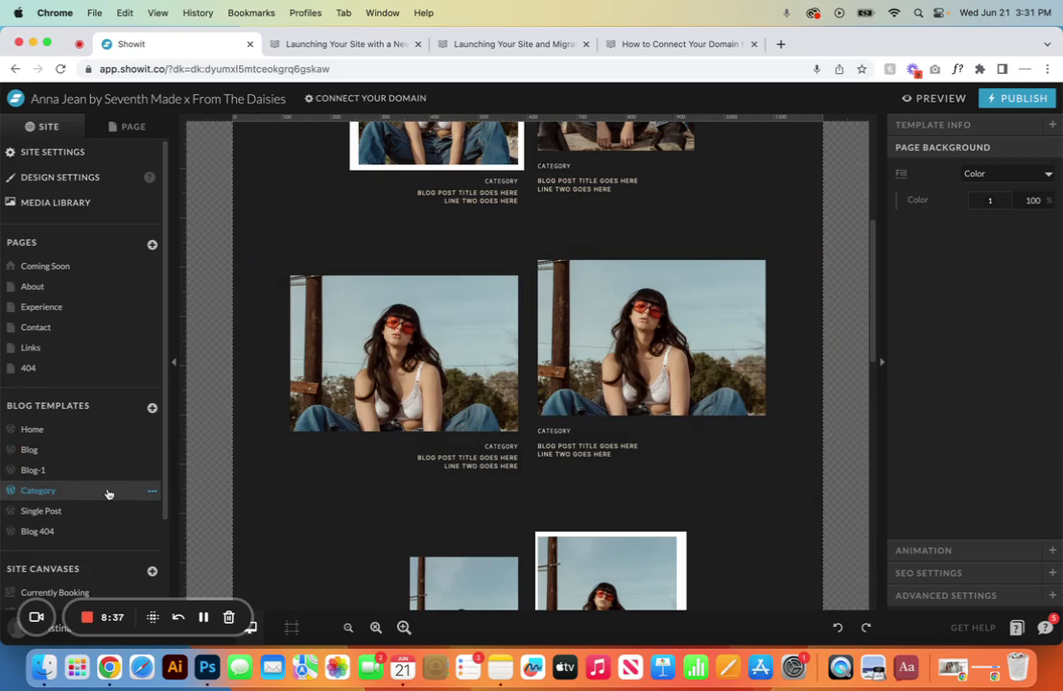
{"action": "left_click", "coordinate": [97, 474]}
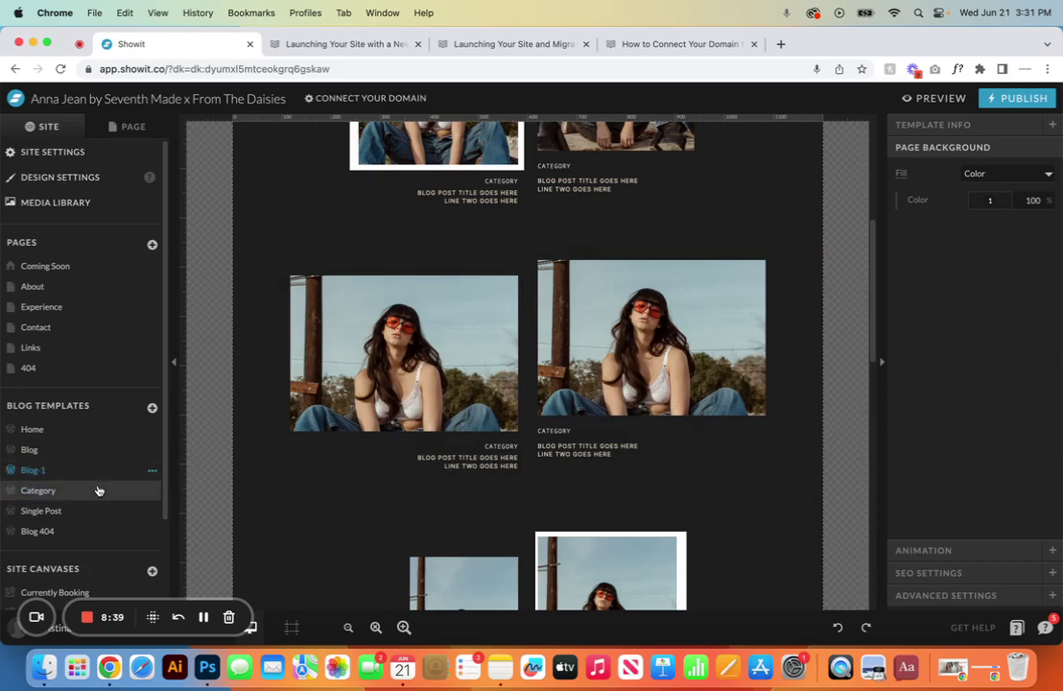
{"action": "left_click", "coordinate": [152, 491]}
{"action": "left_click", "coordinate": [142, 582]}
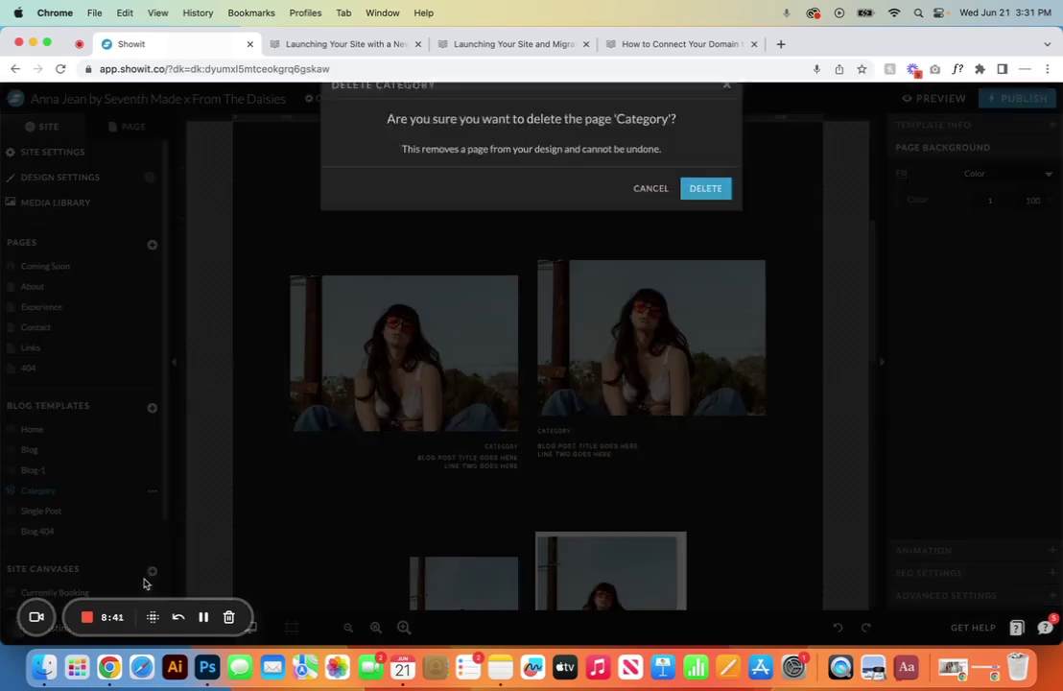
{"action": "left_click", "coordinate": [705, 227]}
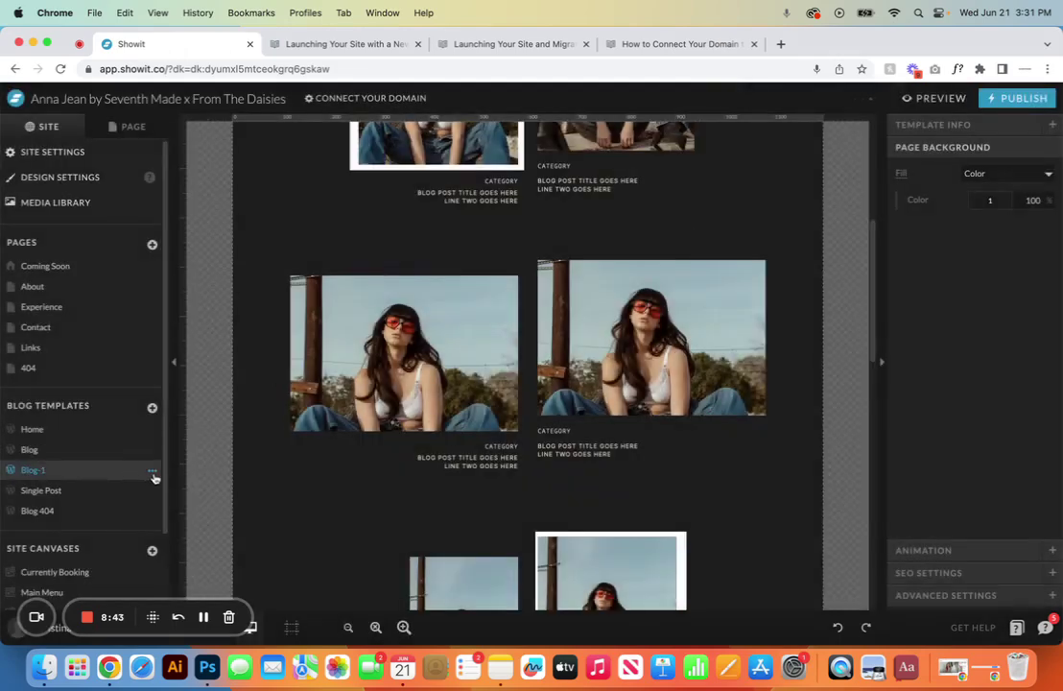
- Rename the duplicated Blog template as Category and save the name
{"action": "left_click", "coordinate": [152, 472]}
{"action": "left_click", "coordinate": [146, 488]}
{"action": "type", "text": "c"}
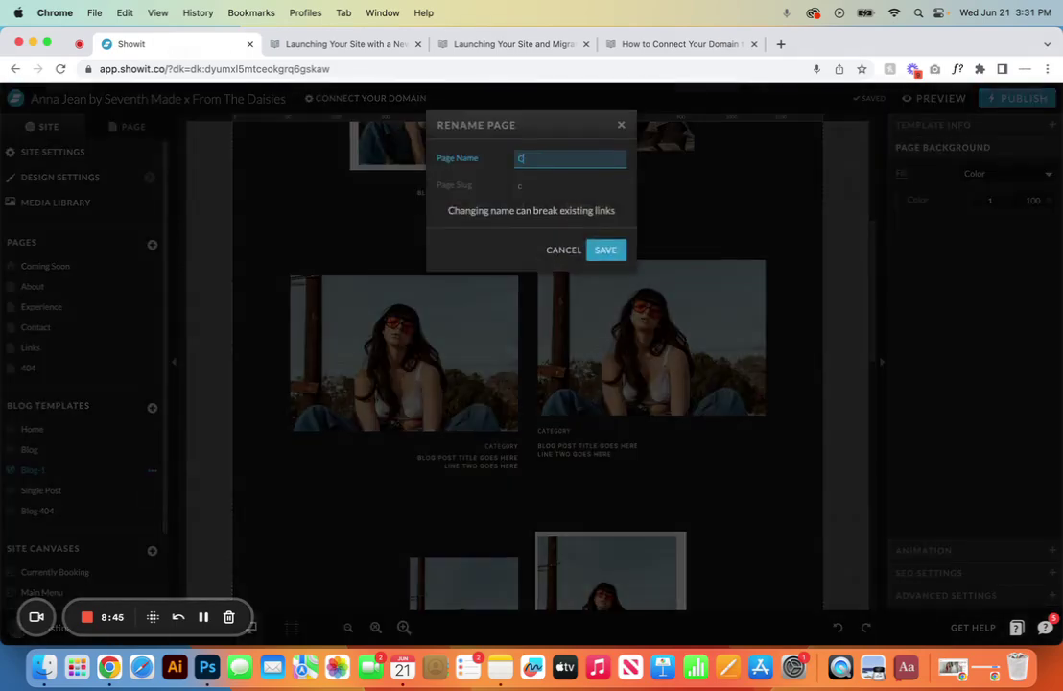
{"action": "type", "text": "ategory"}
{"action": "left_click", "coordinate": [610, 250]}
- Set the WordPress template type of the new Category page to Category in its template info
{"action": "left_click", "coordinate": [945, 124]}
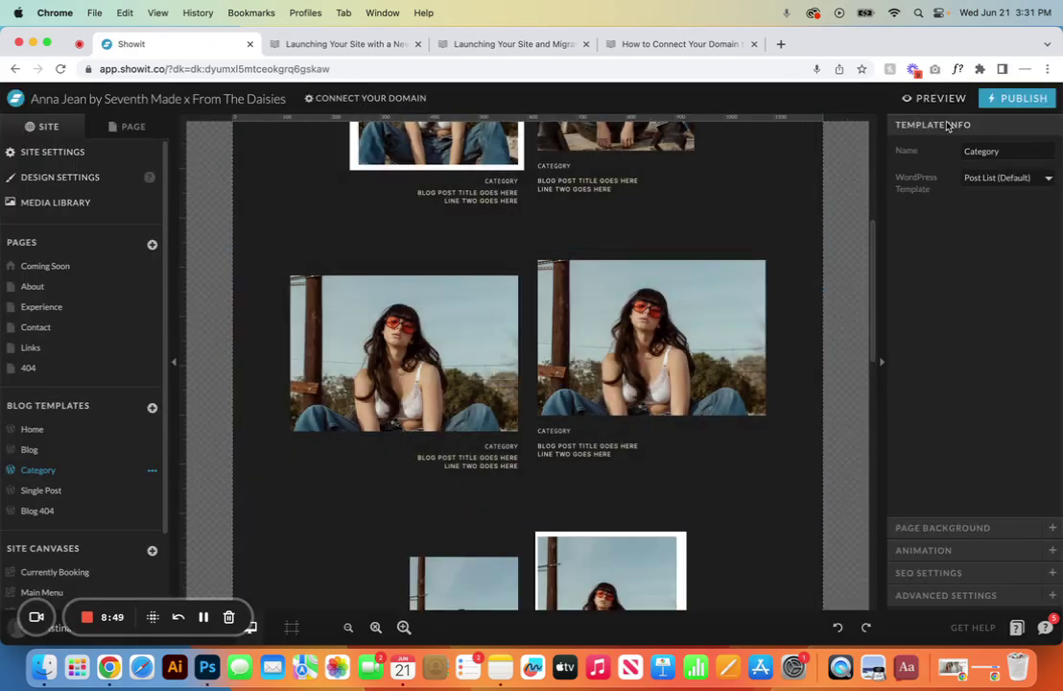
{"action": "left_click", "coordinate": [1045, 182]}
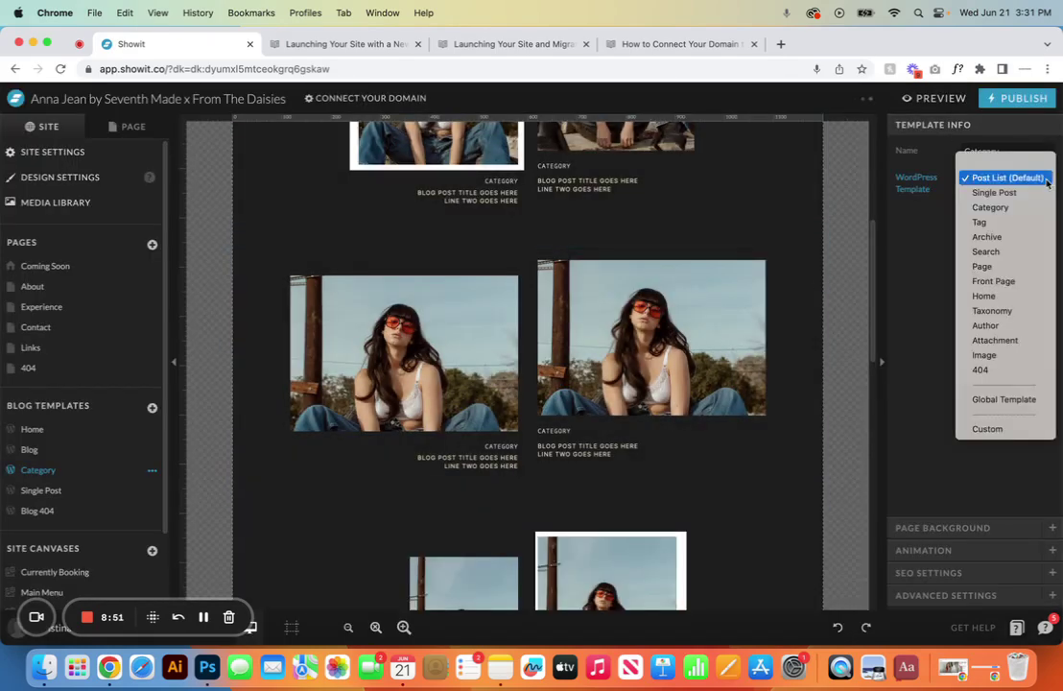
{"action": "left_click", "coordinate": [1031, 208]}
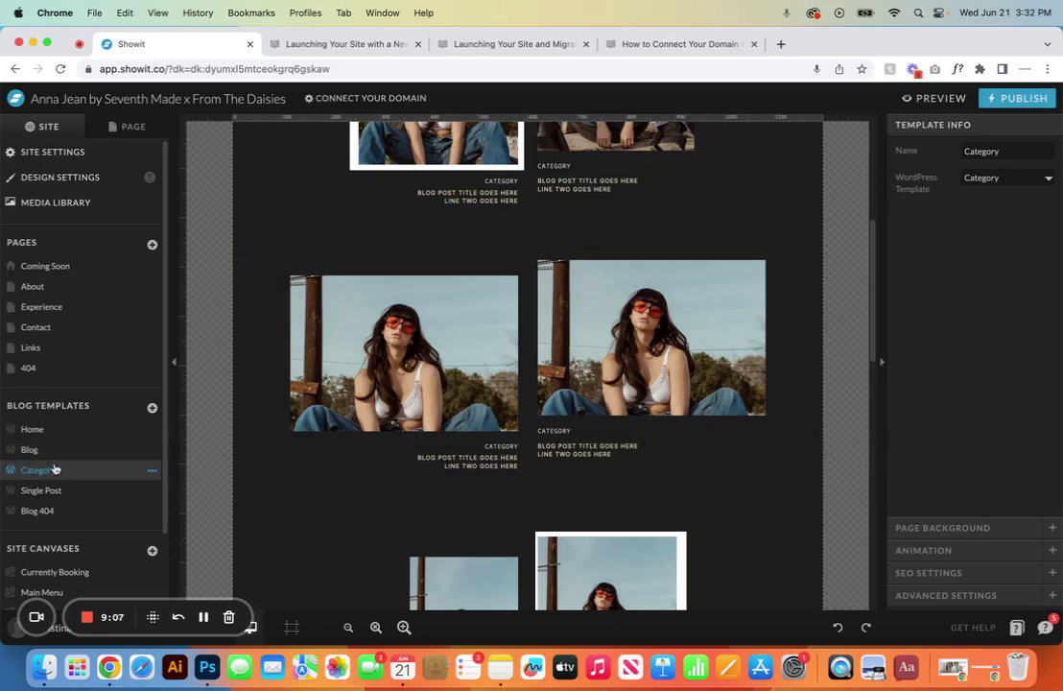
- Review the new Category layout and compare it with the Blog and Single Post templates
{"action": "scroll", "coordinate": [345, 301], "scroll_direction": "up", "scroll_amount": 3}
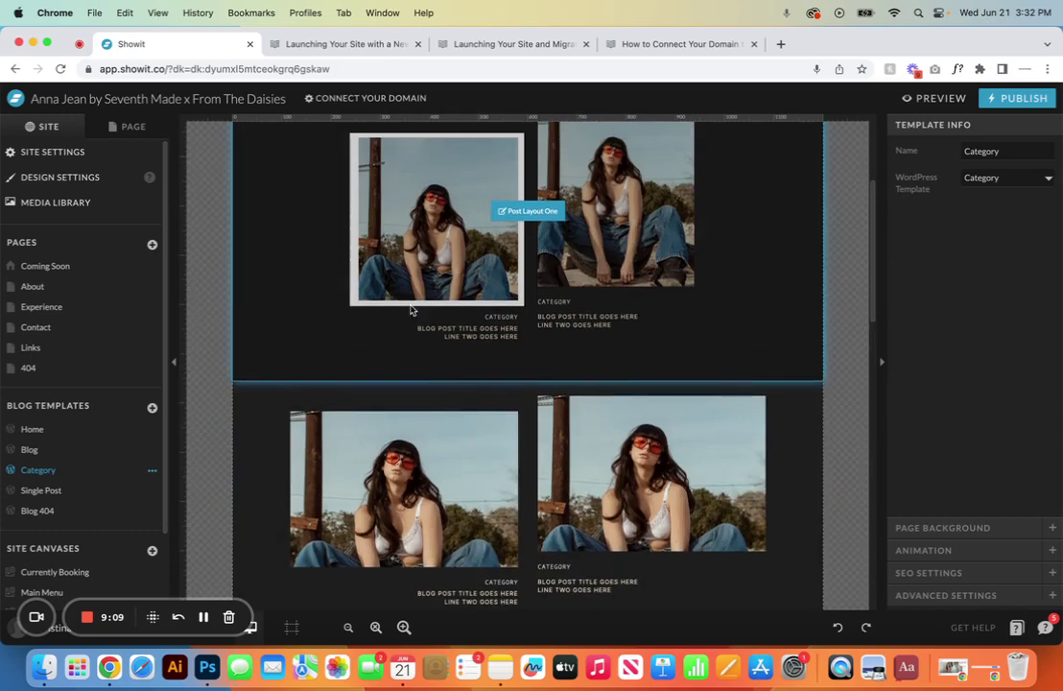
{"action": "scroll", "coordinate": [471, 312], "scroll_direction": "up", "scroll_amount": 2}
{"action": "left_click", "coordinate": [104, 450]}
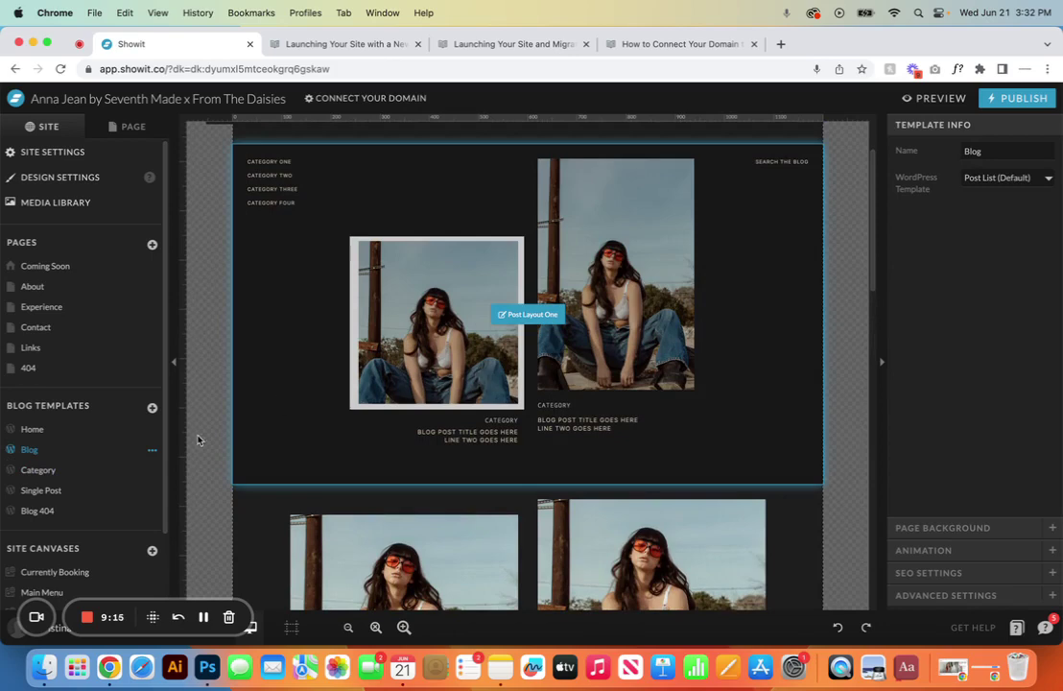
{"action": "left_click", "coordinate": [76, 497]}
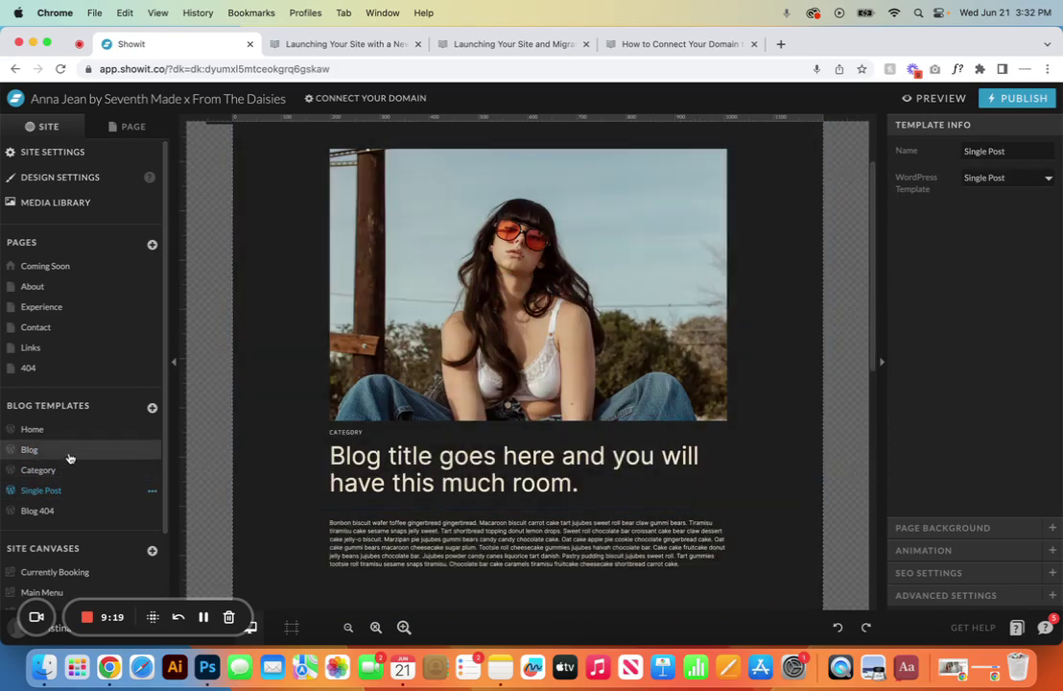
{"action": "left_click", "coordinate": [30, 450]}
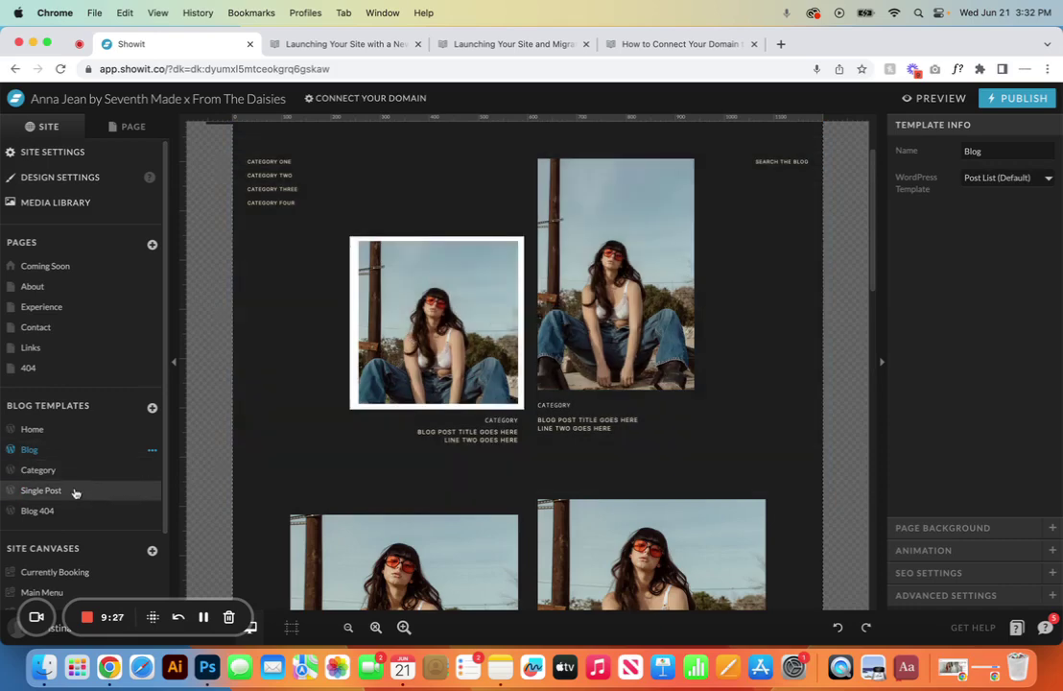
- Open the Single Post template, select its post image and show the page's canvases and elements
{"action": "left_click", "coordinate": [42, 491]}
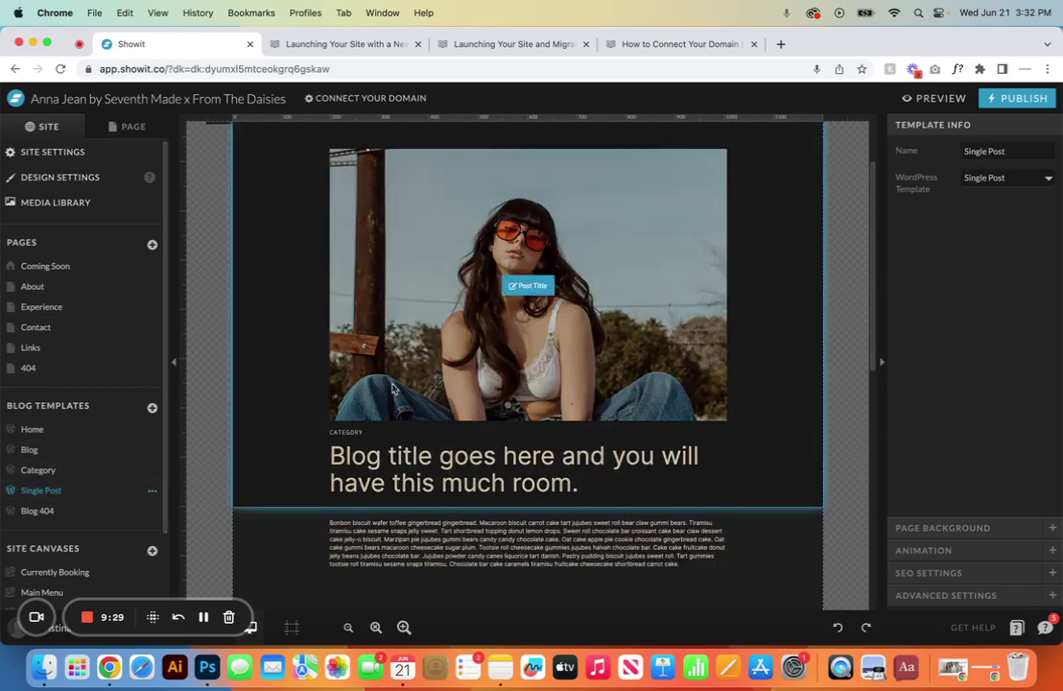
{"action": "left_click", "coordinate": [433, 248]}
{"action": "left_click", "coordinate": [433, 245]}
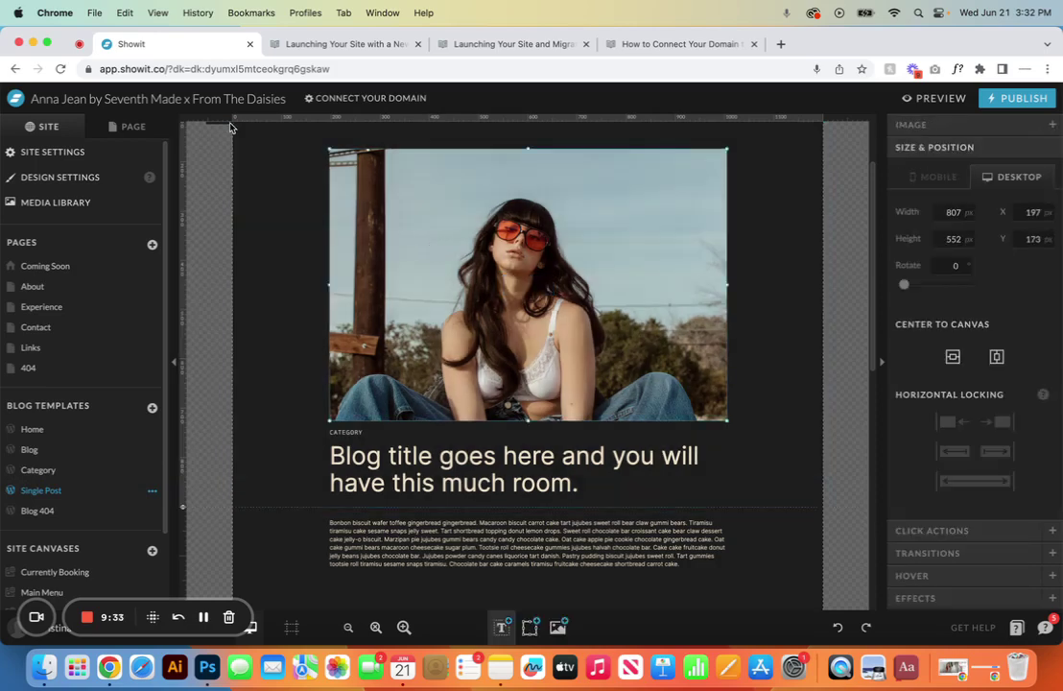
{"action": "left_click", "coordinate": [132, 126]}
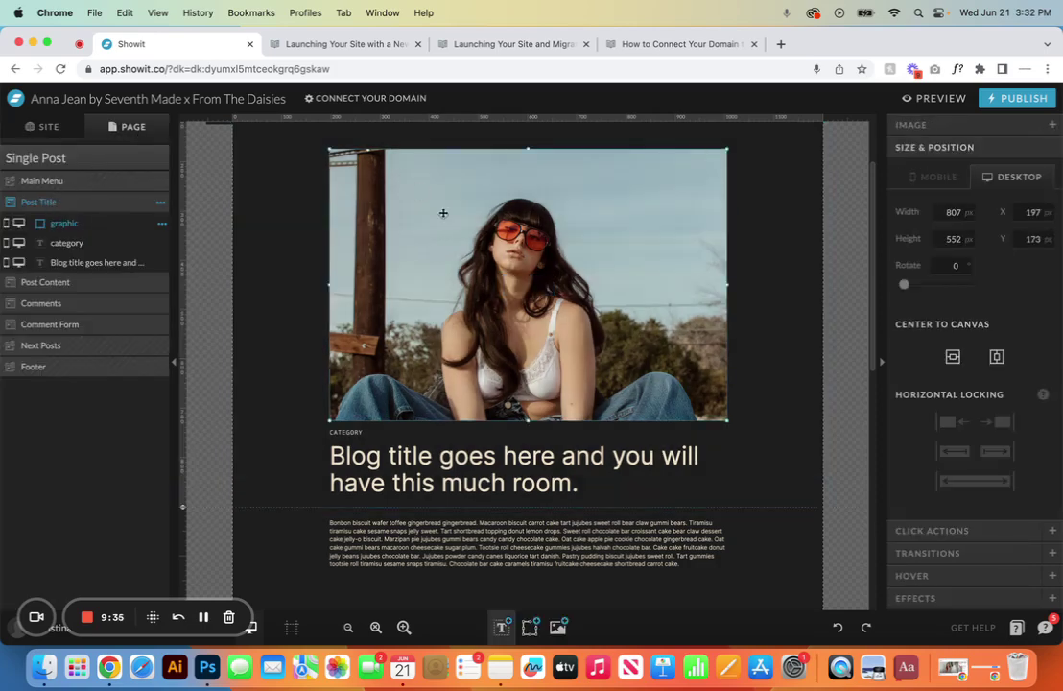
- Try stretching the Post Title canvas image upward to a height of about 726 px, and undo the resize
{"action": "scroll", "coordinate": [441, 213], "scroll_direction": "up", "scroll_amount": 3}
{"action": "left_click_drag", "start_coordinate": [528, 240], "coordinate": [520, 154]}
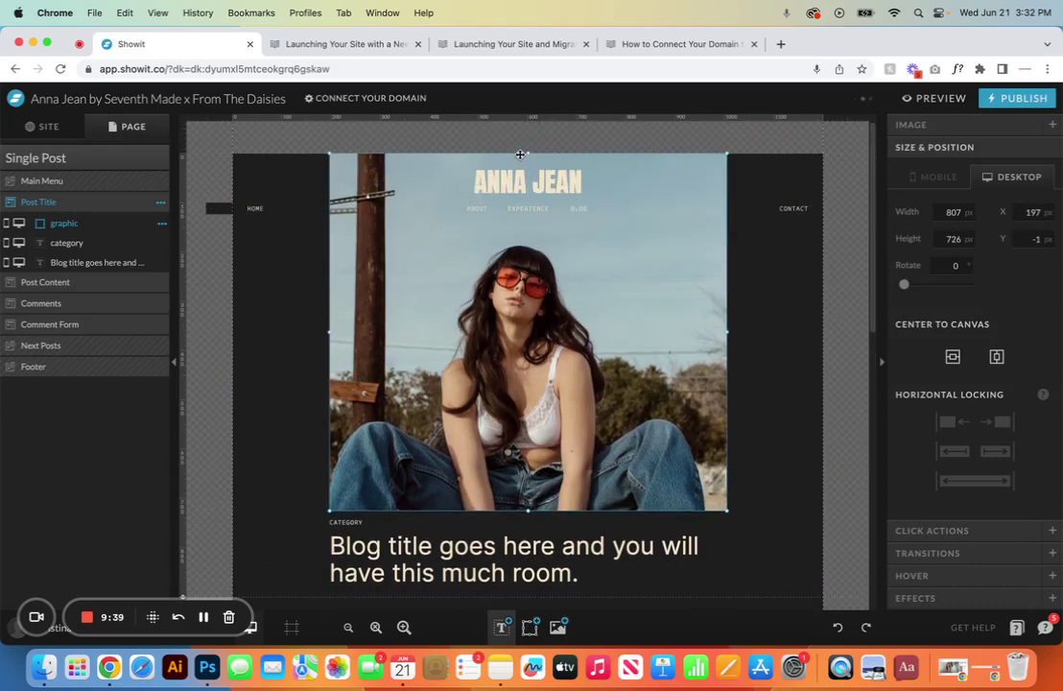
{"action": "left_click", "coordinate": [837, 627]}
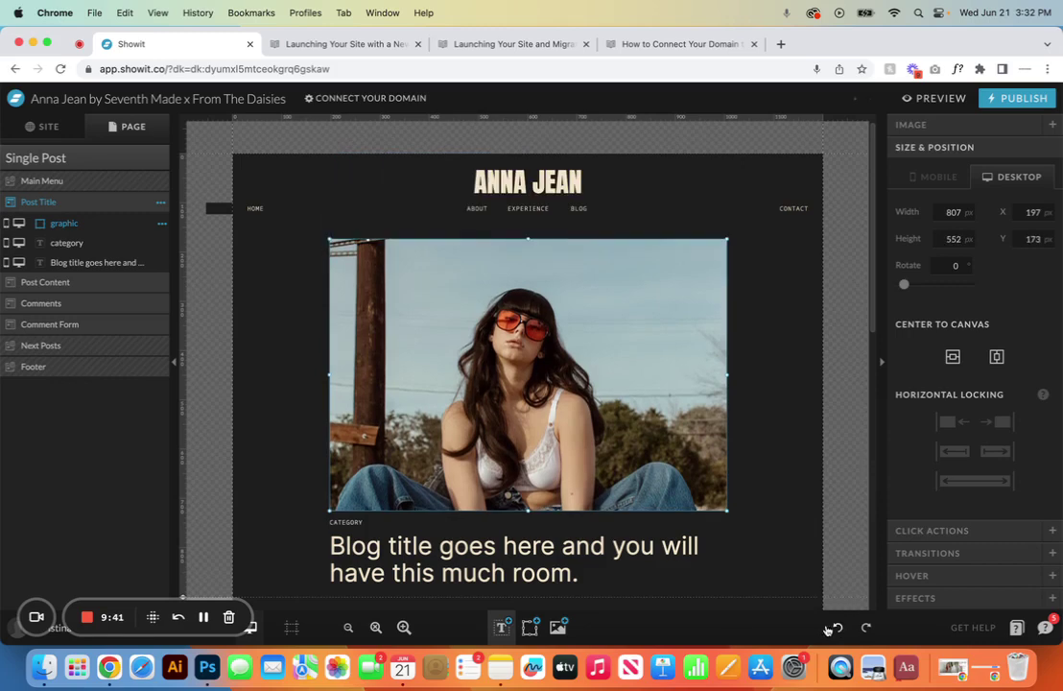
- Try enlarging the Single Post category label to 24 px and making its text box taller, and undo both changes
{"action": "left_click", "coordinate": [385, 524]}
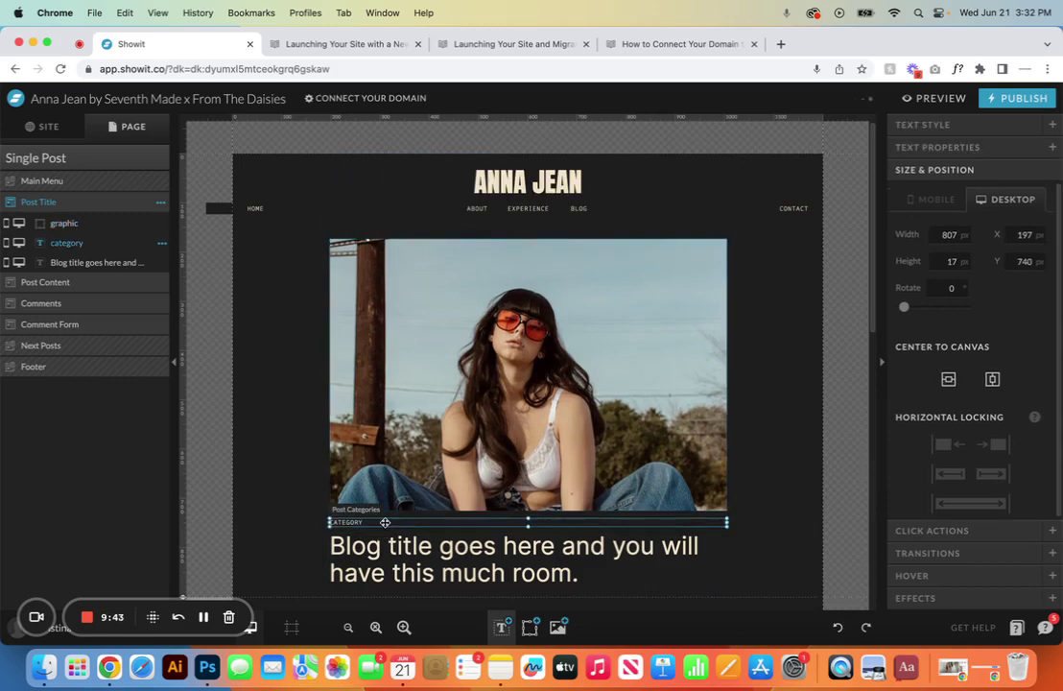
{"action": "left_click", "coordinate": [923, 125]}
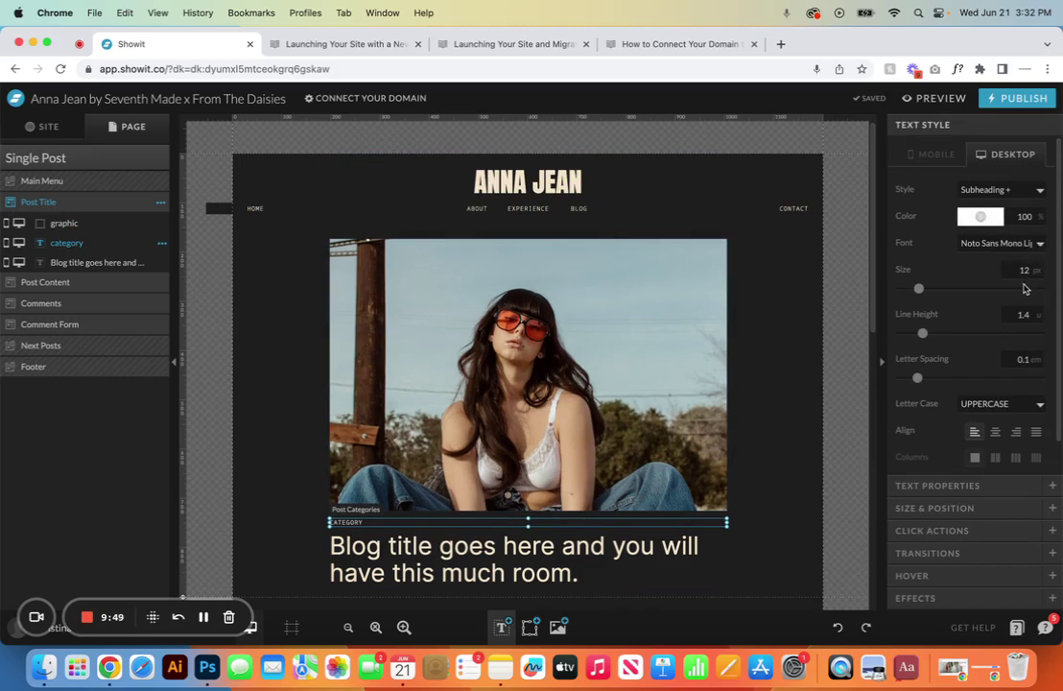
{"action": "left_click_drag", "start_coordinate": [919, 289], "coordinate": [935, 290]}
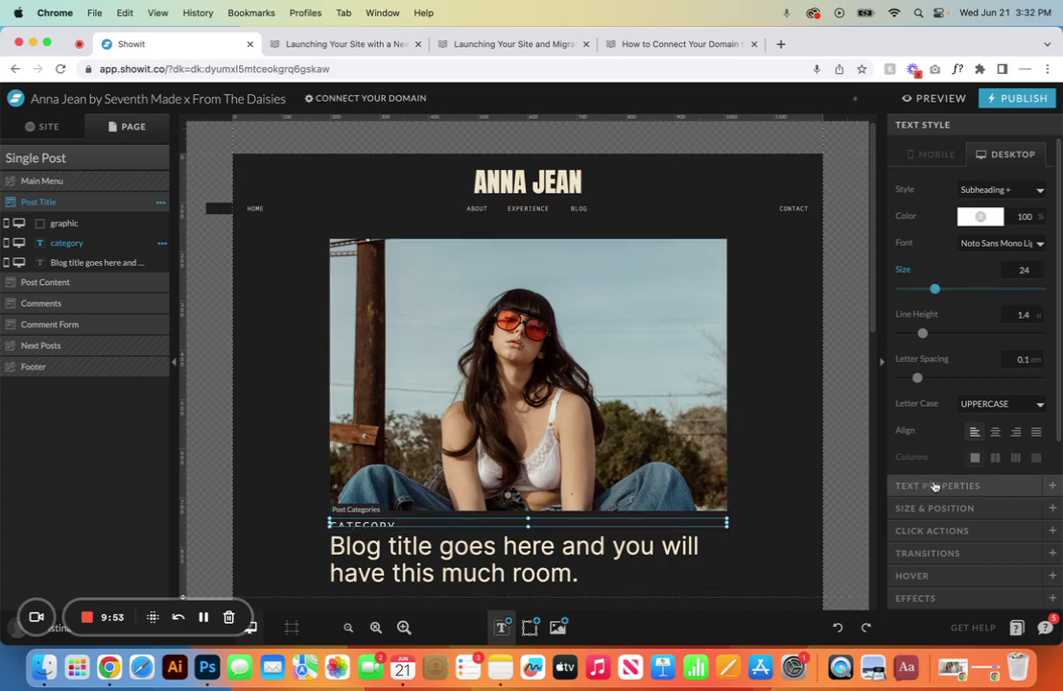
{"action": "scroll", "coordinate": [941, 439], "scroll_direction": "down", "scroll_amount": 1}
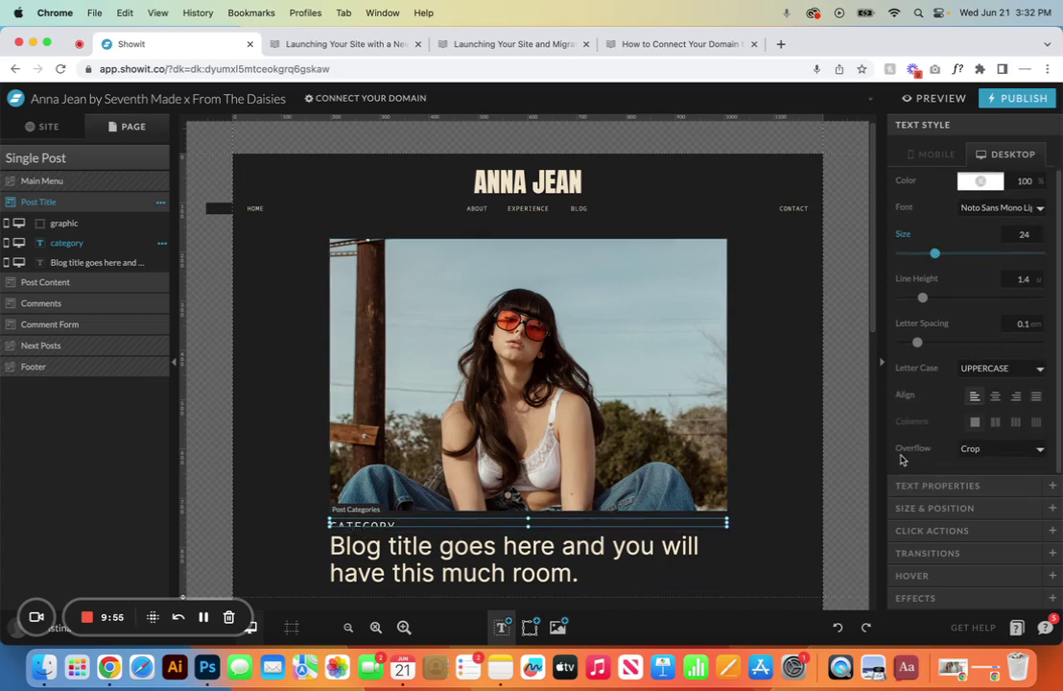
{"action": "left_click", "coordinate": [995, 448]}
{"action": "left_click", "coordinate": [993, 449]}
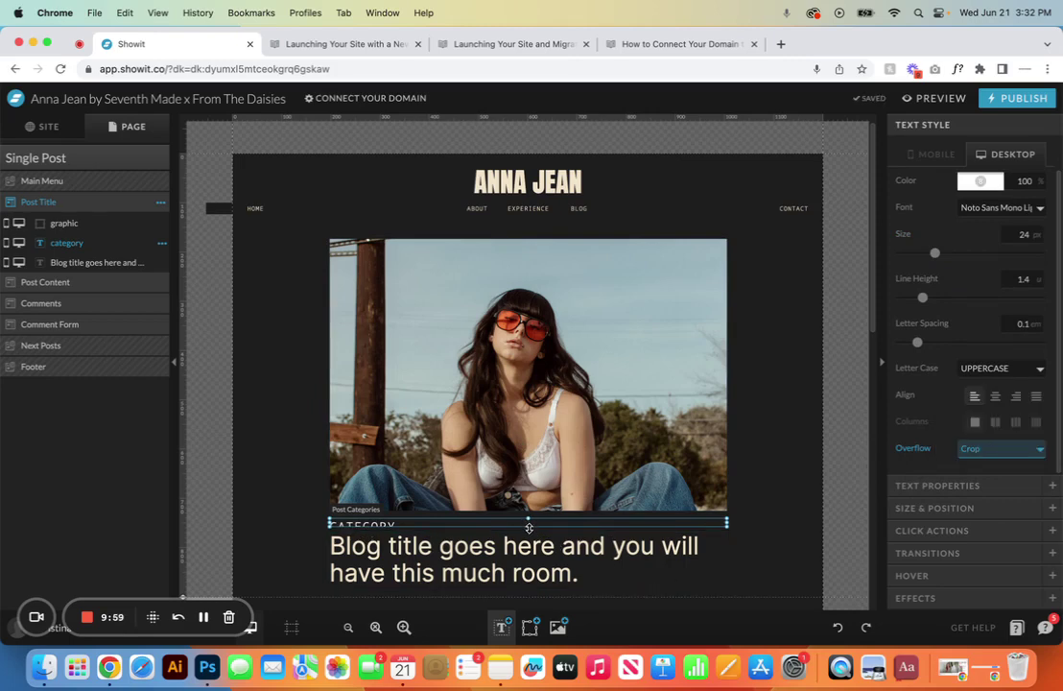
{"action": "left_click_drag", "start_coordinate": [529, 527], "coordinate": [528, 535]}
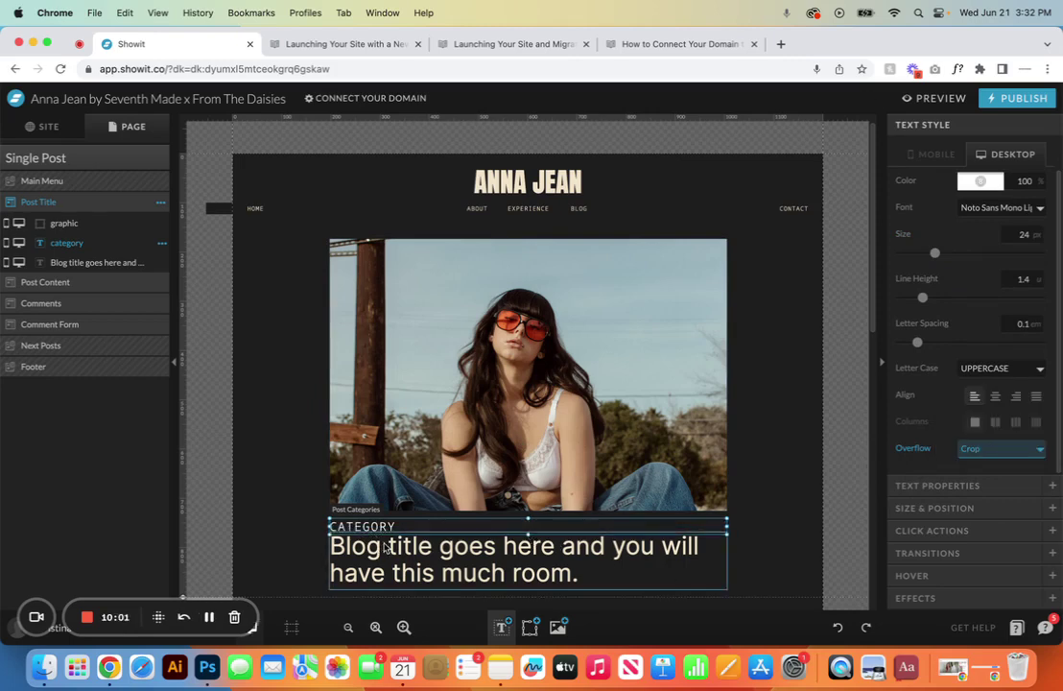
{"action": "left_click", "coordinate": [838, 627]}
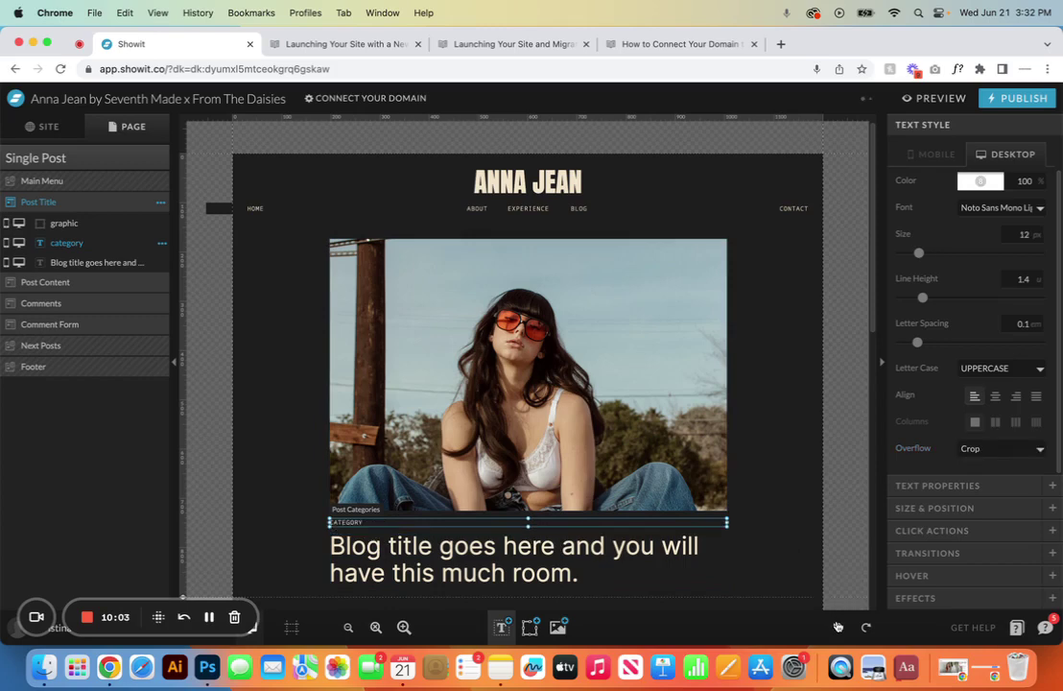
- Restyle the Single Post blog title with color 7, the Anton Normal font and centered alignment
{"action": "left_click", "coordinate": [545, 573]}
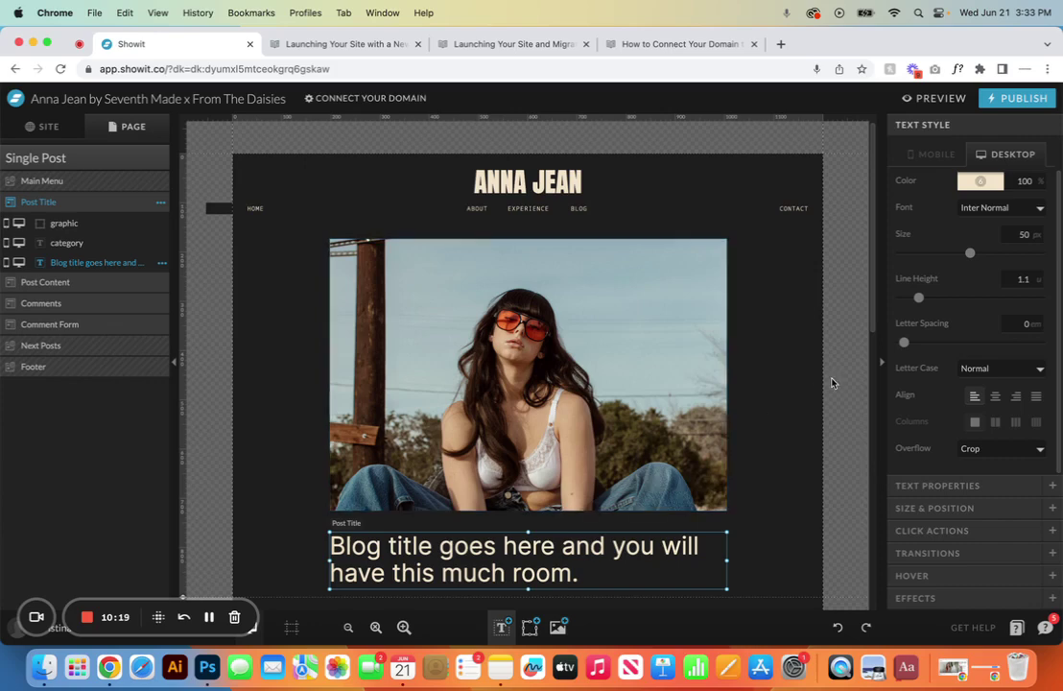
{"action": "left_click", "coordinate": [981, 181]}
{"action": "left_click", "coordinate": [1001, 206]}
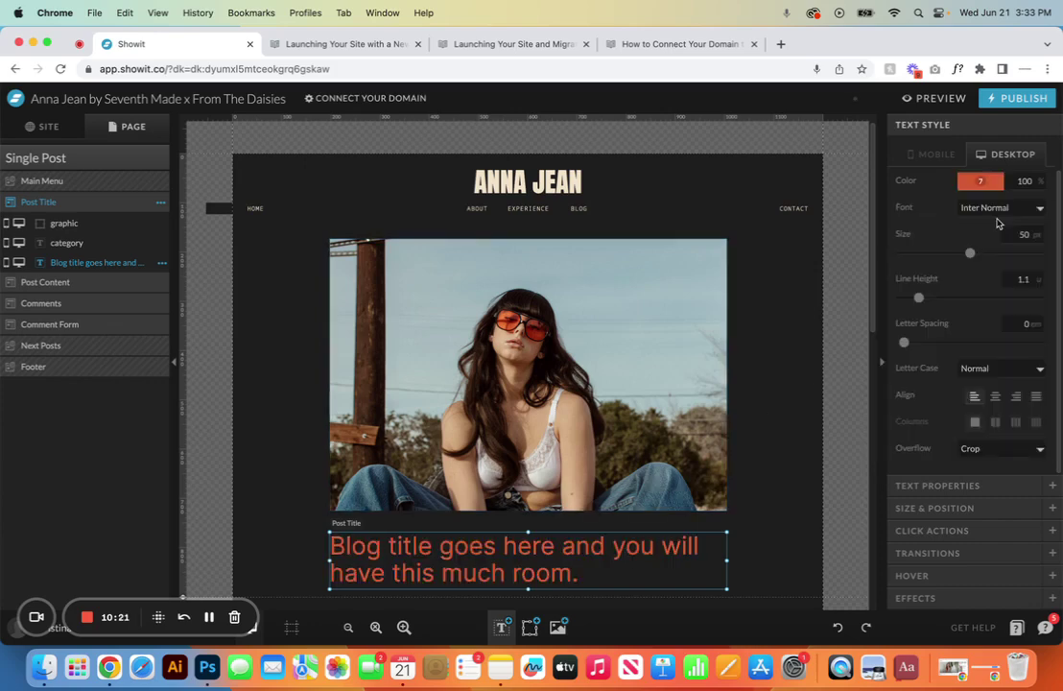
{"action": "left_click", "coordinate": [1027, 206]}
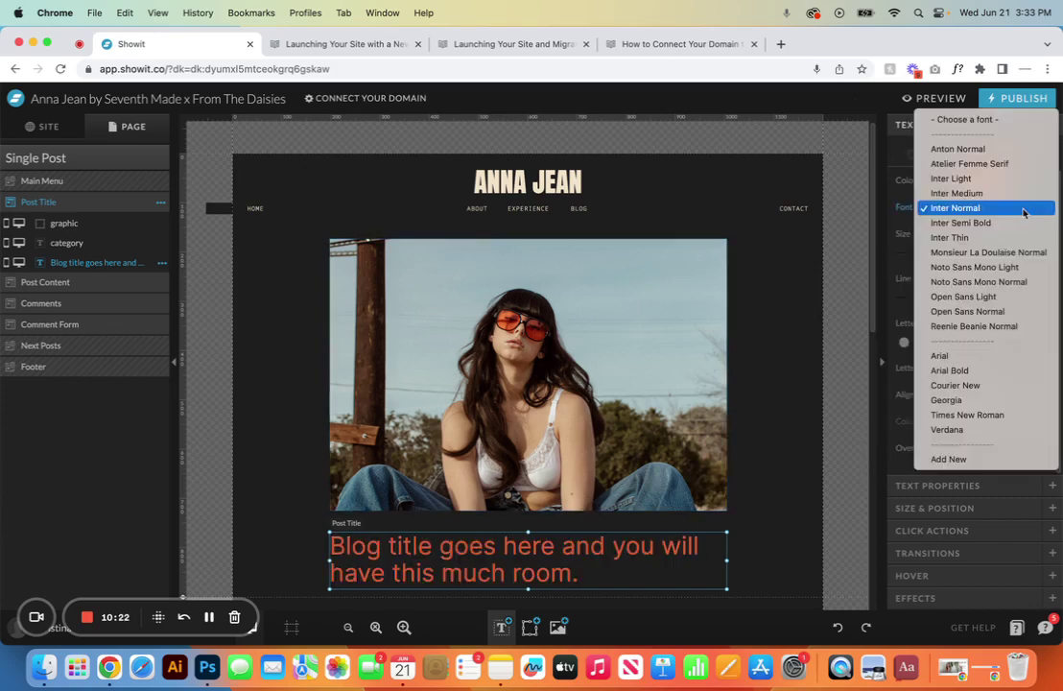
{"action": "left_click", "coordinate": [986, 150]}
{"action": "left_click", "coordinate": [995, 395]}
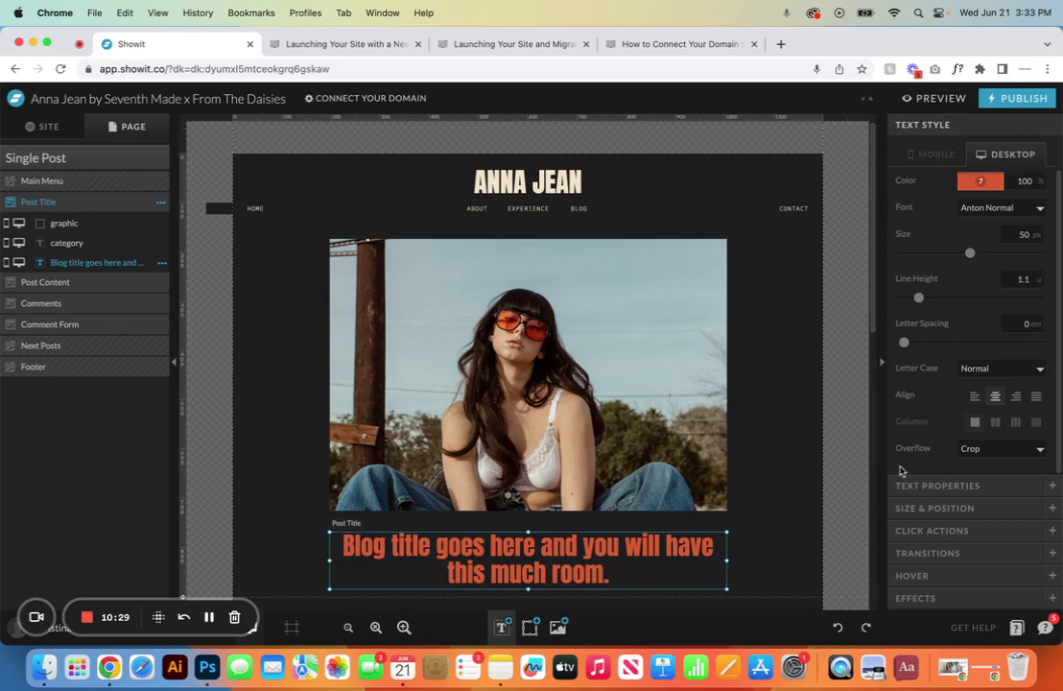
- Undo the blog title's alignment, font and color changes
{"action": "left_click", "coordinate": [838, 628]}
{"action": "left_click", "coordinate": [838, 628]}
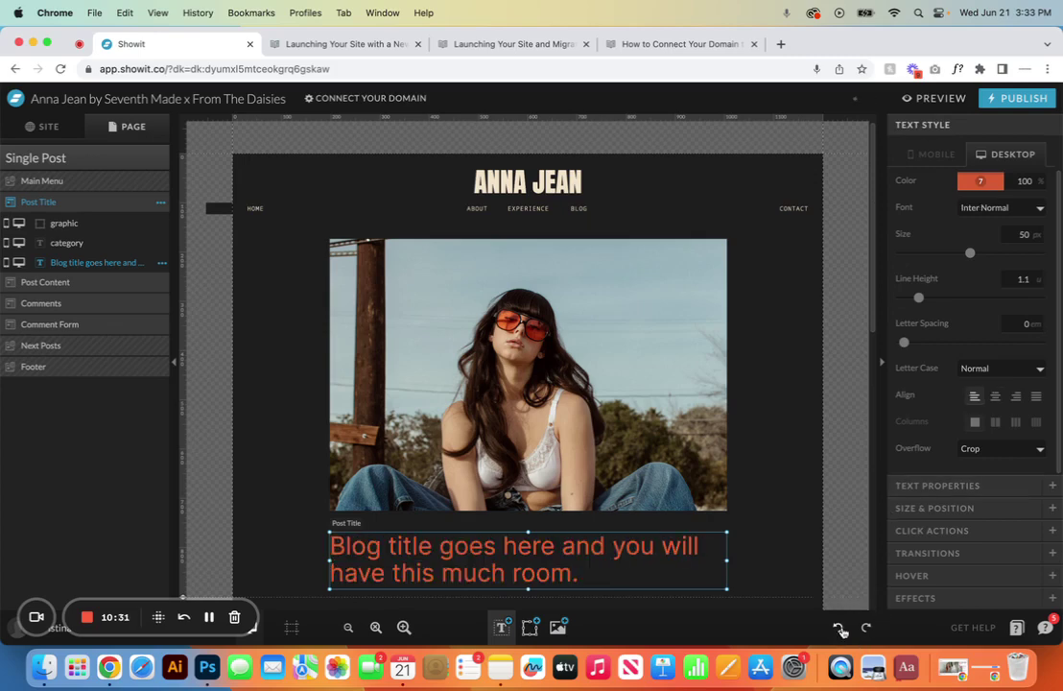
{"action": "left_click", "coordinate": [838, 627]}
- Select the body text in the Single Post template's Post Content canvas to inspect its text style
{"action": "scroll", "coordinate": [724, 520], "scroll_direction": "down", "scroll_amount": 5}
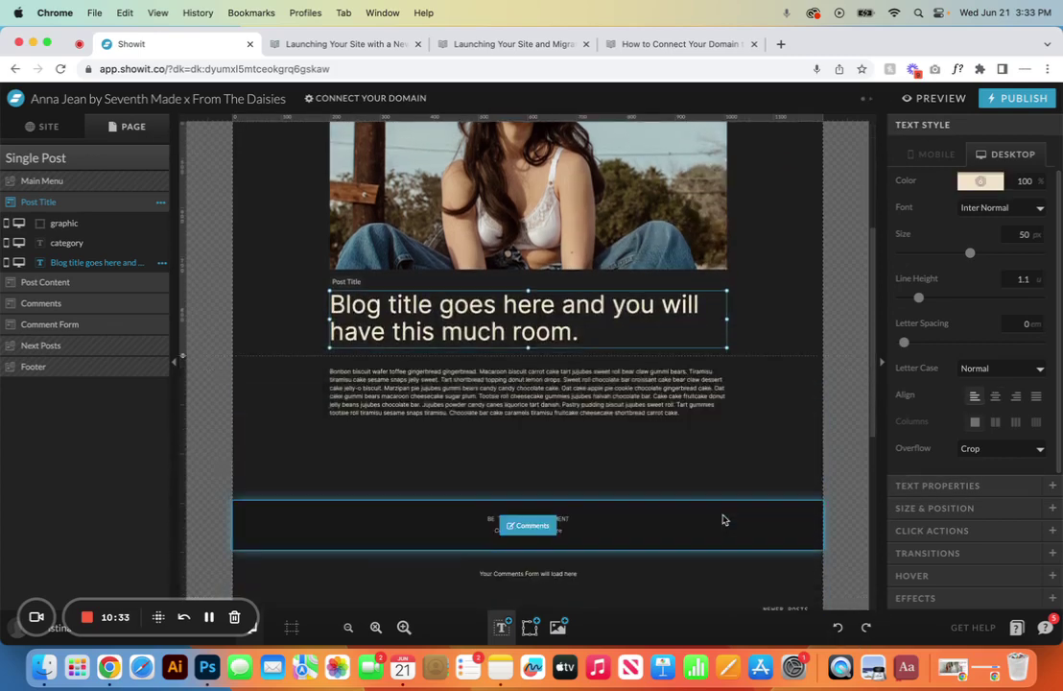
{"action": "left_click", "coordinate": [804, 393]}
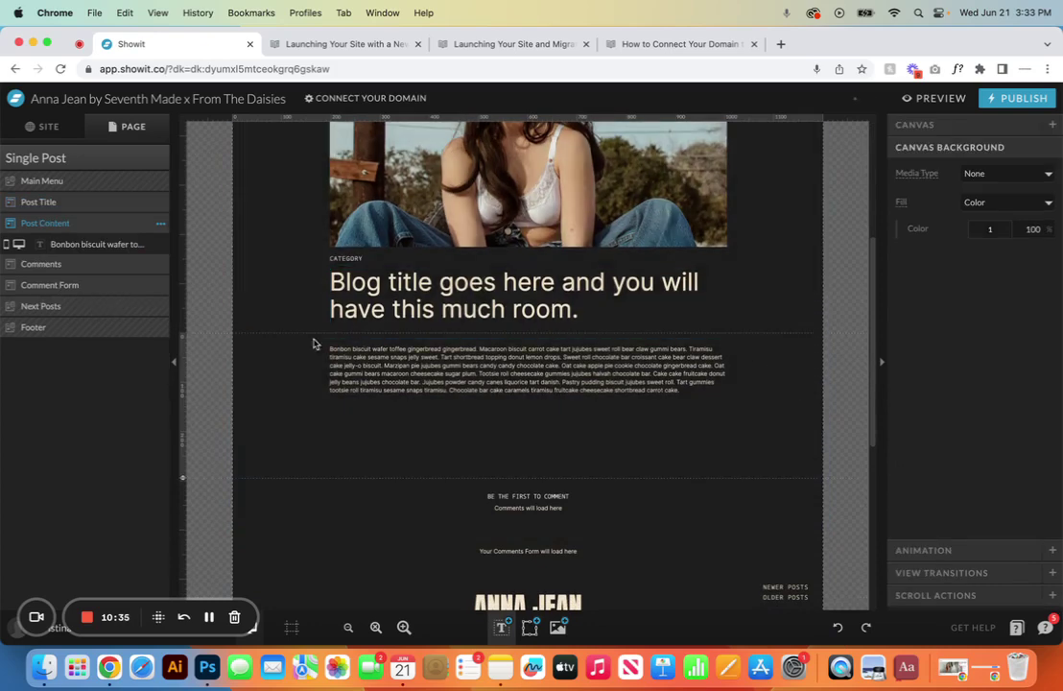
{"action": "left_click", "coordinate": [522, 390]}
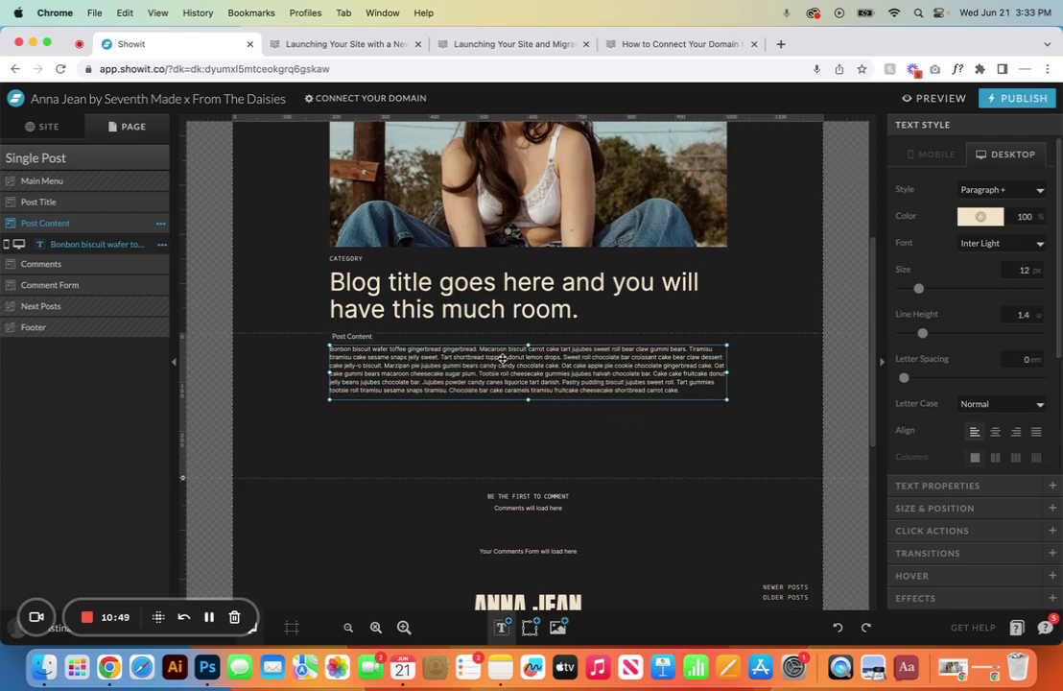
- Review the canvas settings of the Post Content, Comments and Comment Form canvases in the Single Post template
{"action": "left_click", "coordinate": [780, 395]}
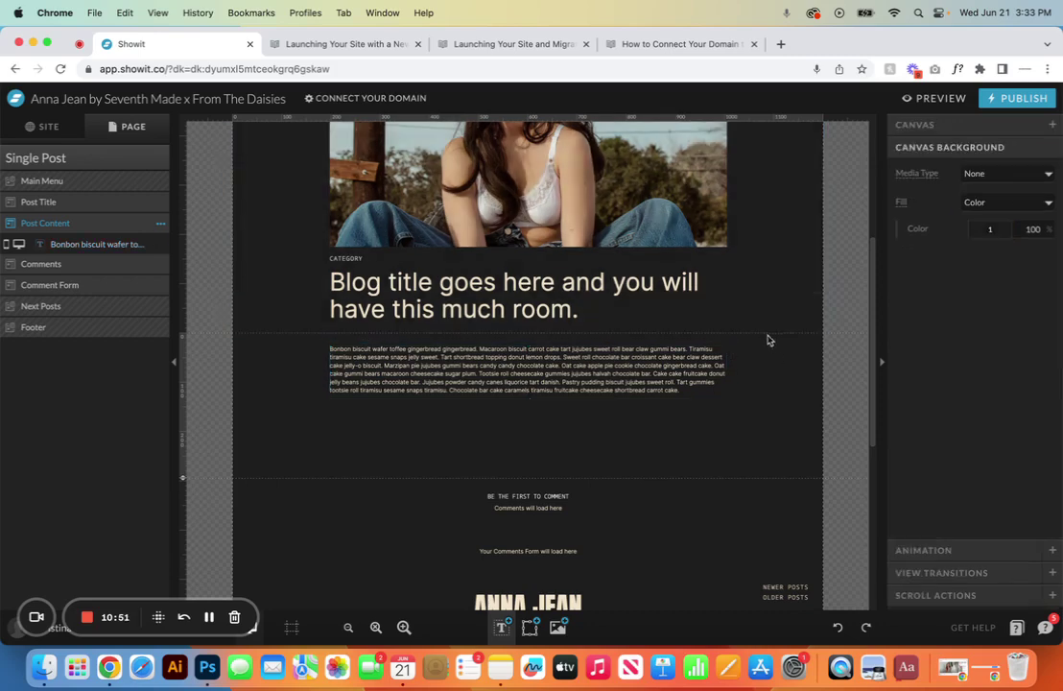
{"action": "left_click", "coordinate": [922, 124]}
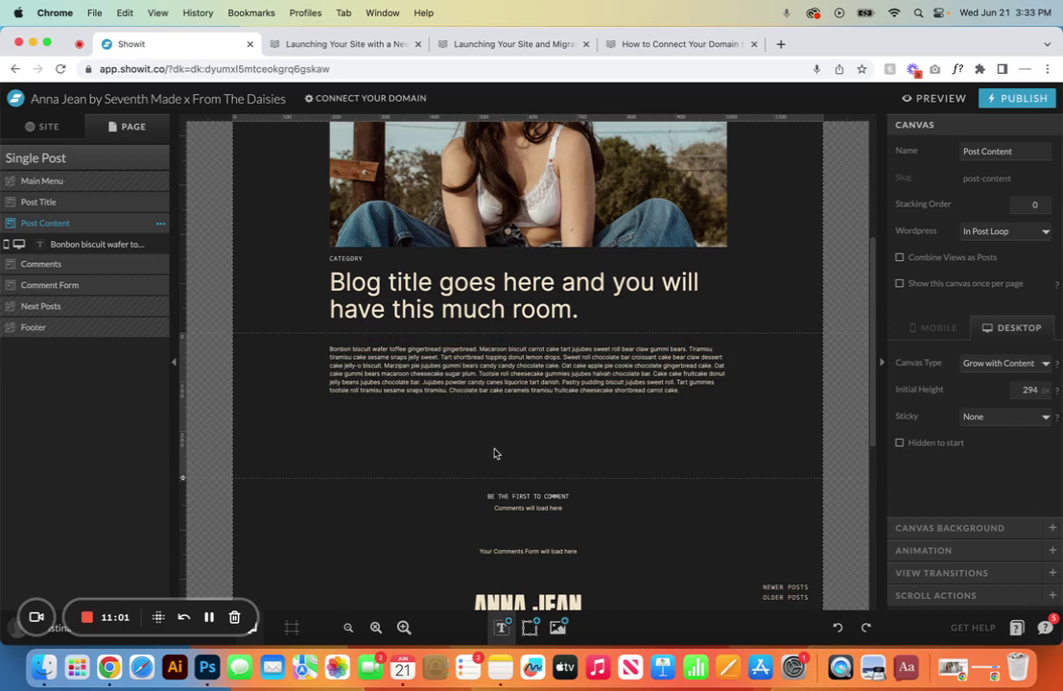
{"action": "left_click", "coordinate": [84, 265]}
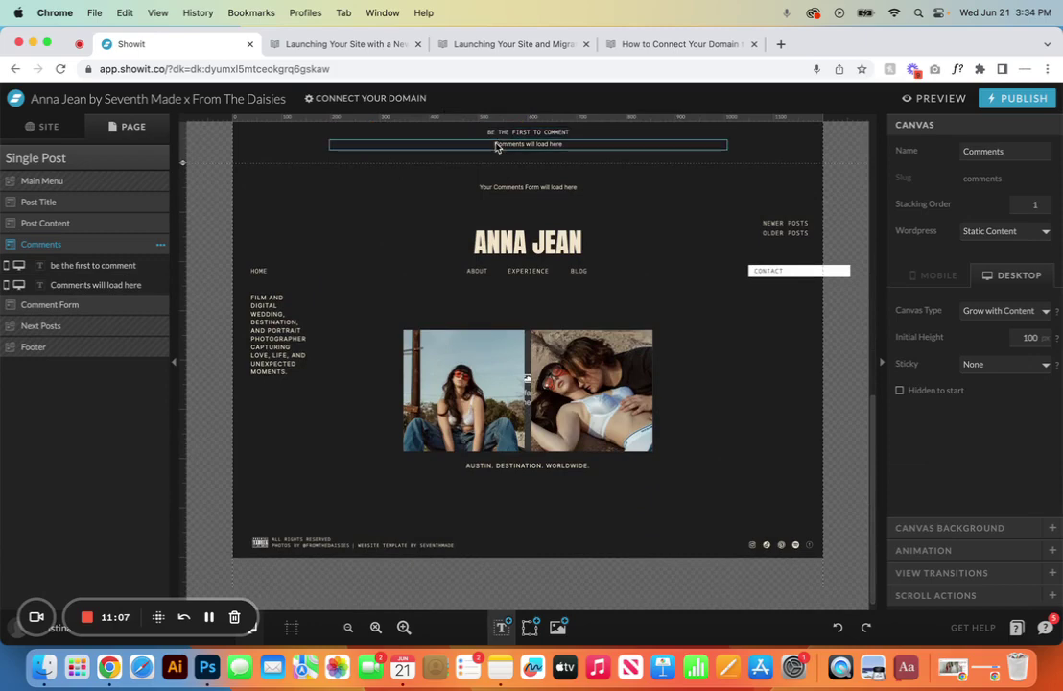
{"action": "scroll", "coordinate": [519, 151], "scroll_direction": "up", "scroll_amount": 5}
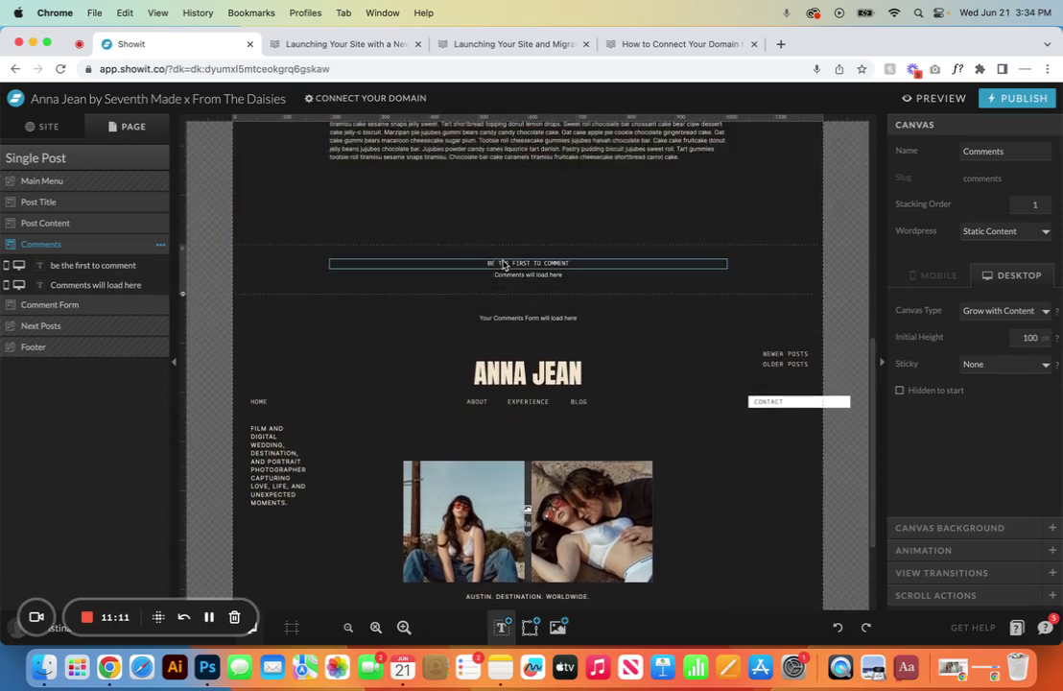
{"action": "left_click", "coordinate": [106, 306]}
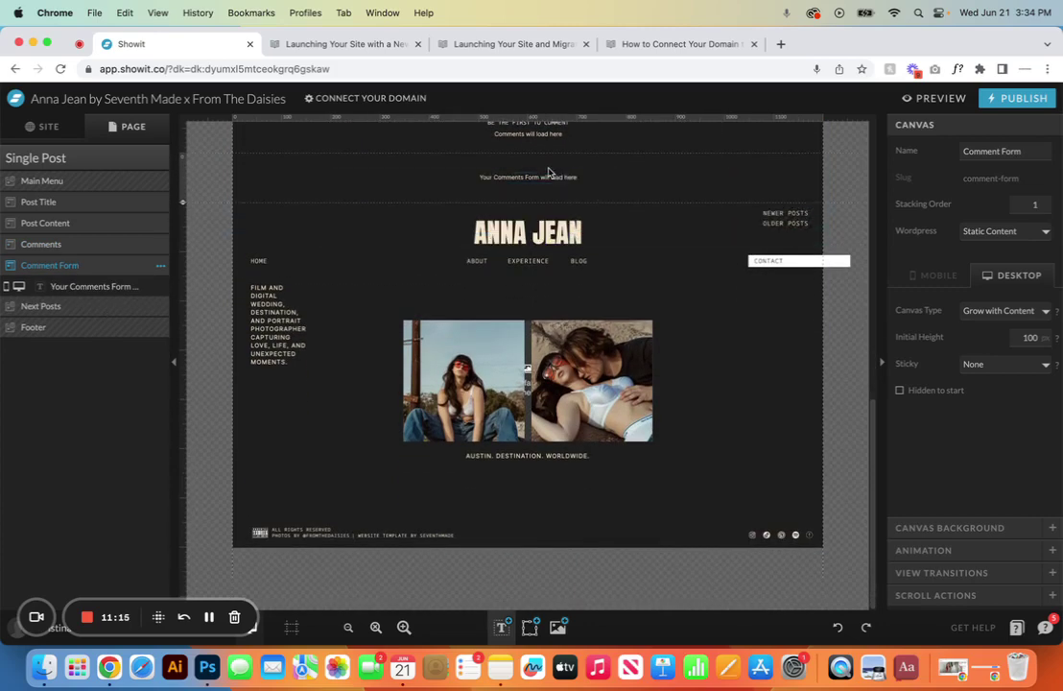
- Hide the Comments canvas of the Single Post template on both desktop and mobile
{"action": "left_click", "coordinate": [105, 243]}
{"action": "left_click", "coordinate": [159, 244]}
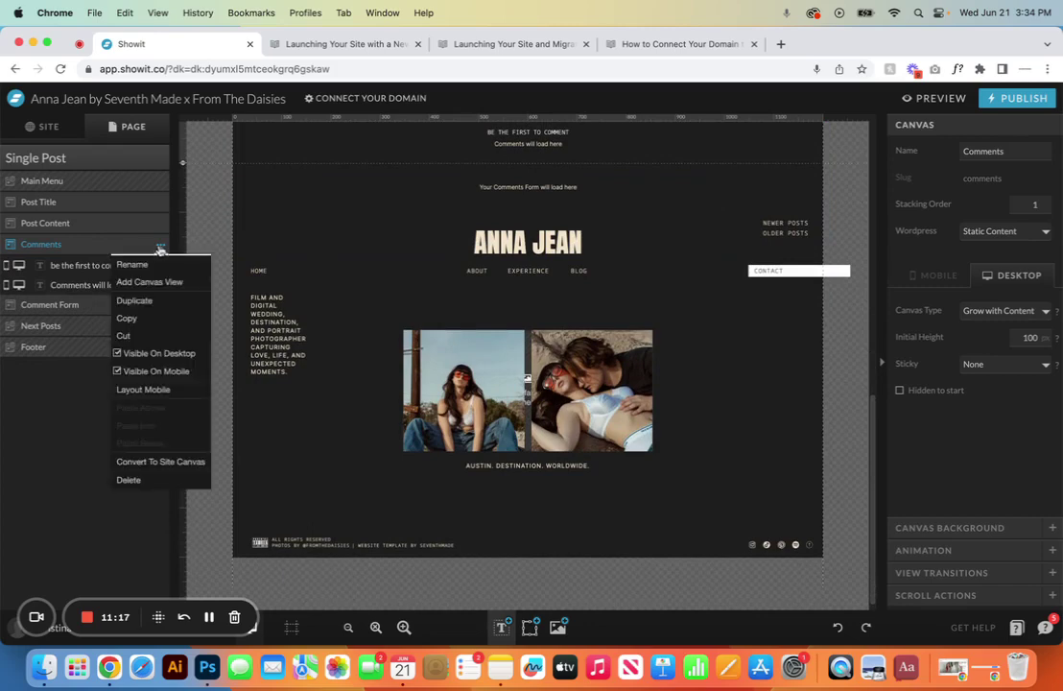
{"action": "left_click", "coordinate": [119, 353]}
{"action": "left_click", "coordinate": [160, 243]}
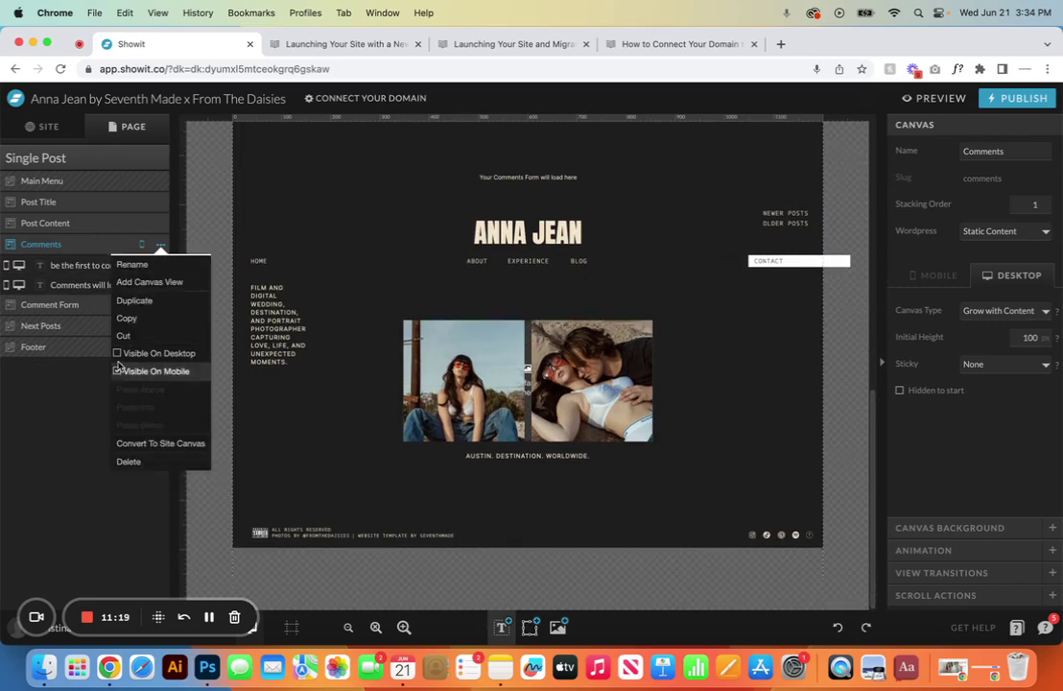
{"action": "left_click", "coordinate": [134, 371]}
- Hide the Comment Form canvas on both desktop and mobile
{"action": "left_click", "coordinate": [160, 304]}
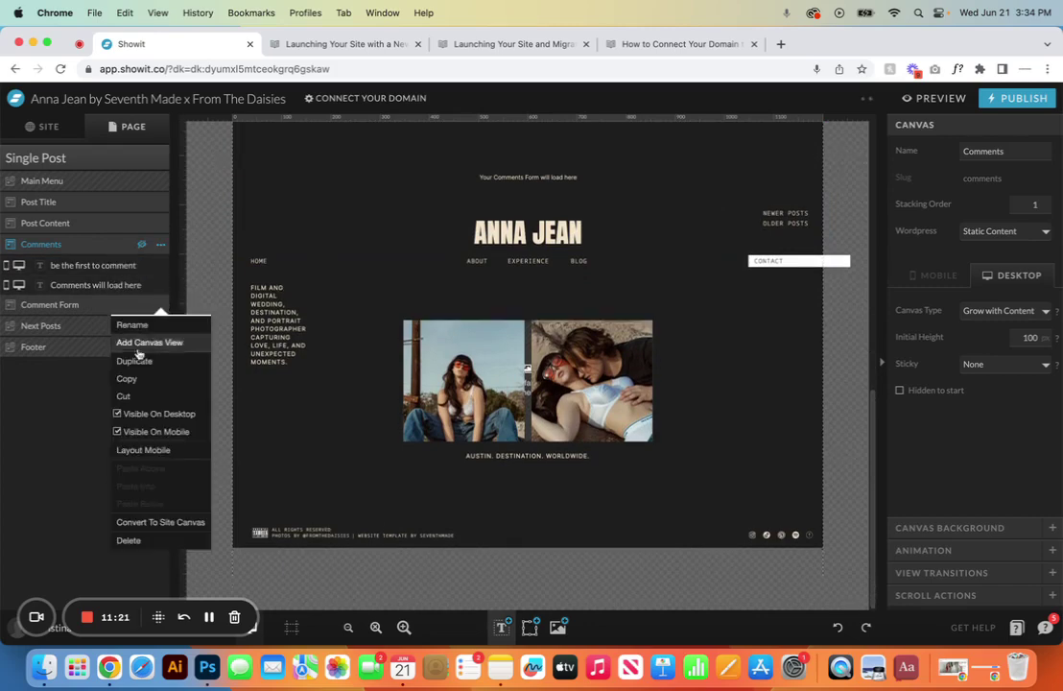
{"action": "left_click", "coordinate": [121, 412]}
{"action": "left_click", "coordinate": [160, 304]}
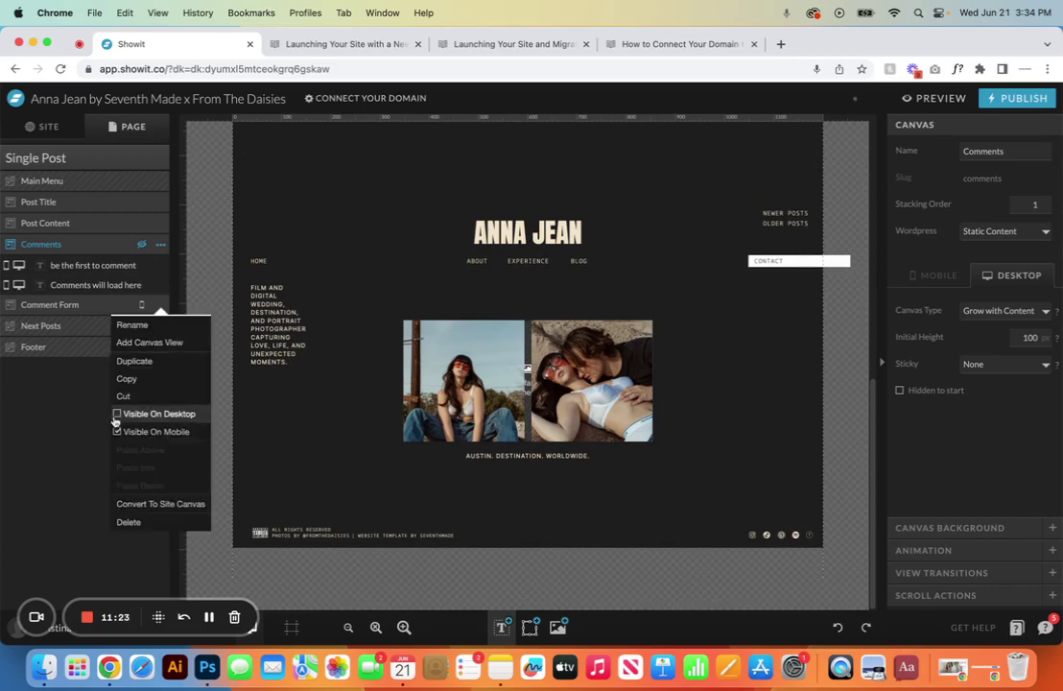
{"action": "left_click", "coordinate": [119, 430]}
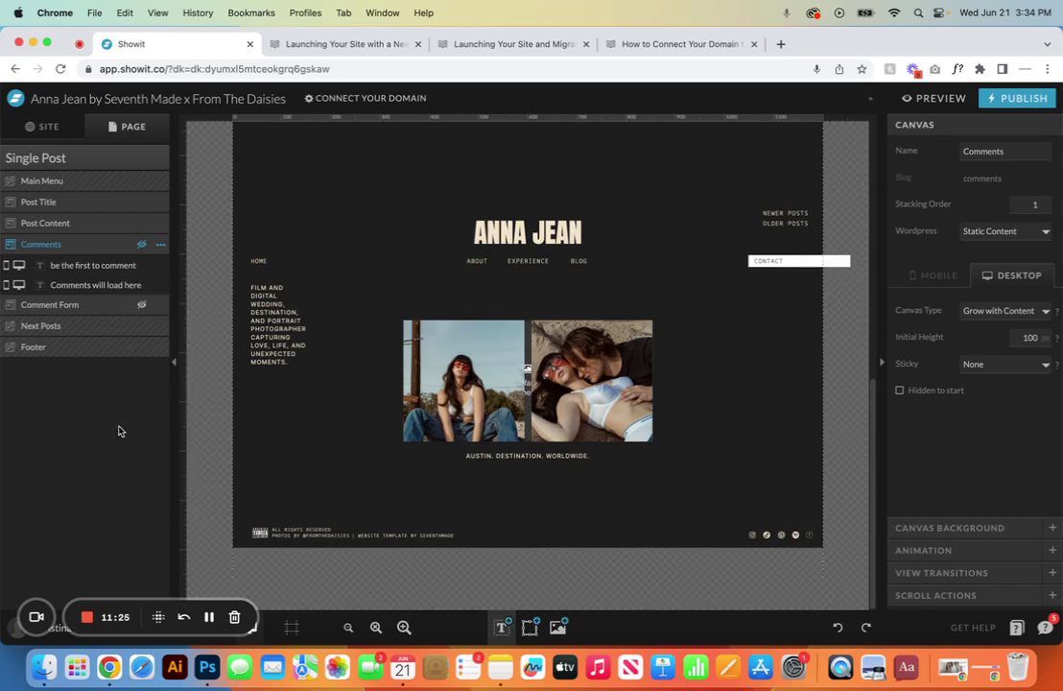
- Make the Comment Form canvas visible again on desktop and mobile
{"action": "left_click", "coordinate": [160, 304]}
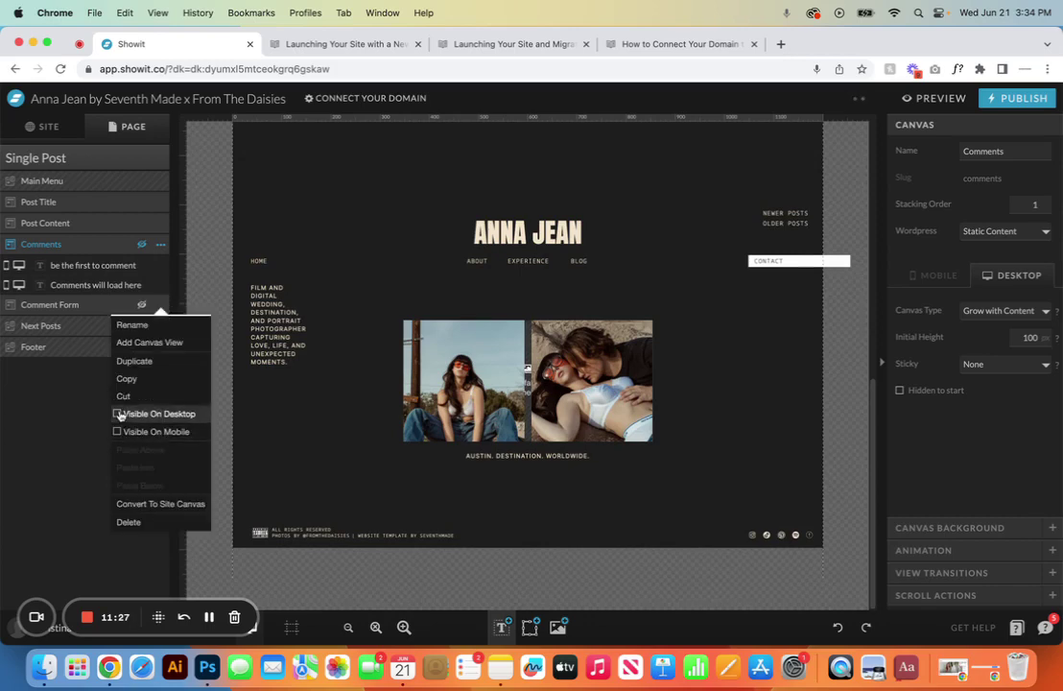
{"action": "left_click", "coordinate": [121, 413]}
{"action": "left_click", "coordinate": [160, 307]}
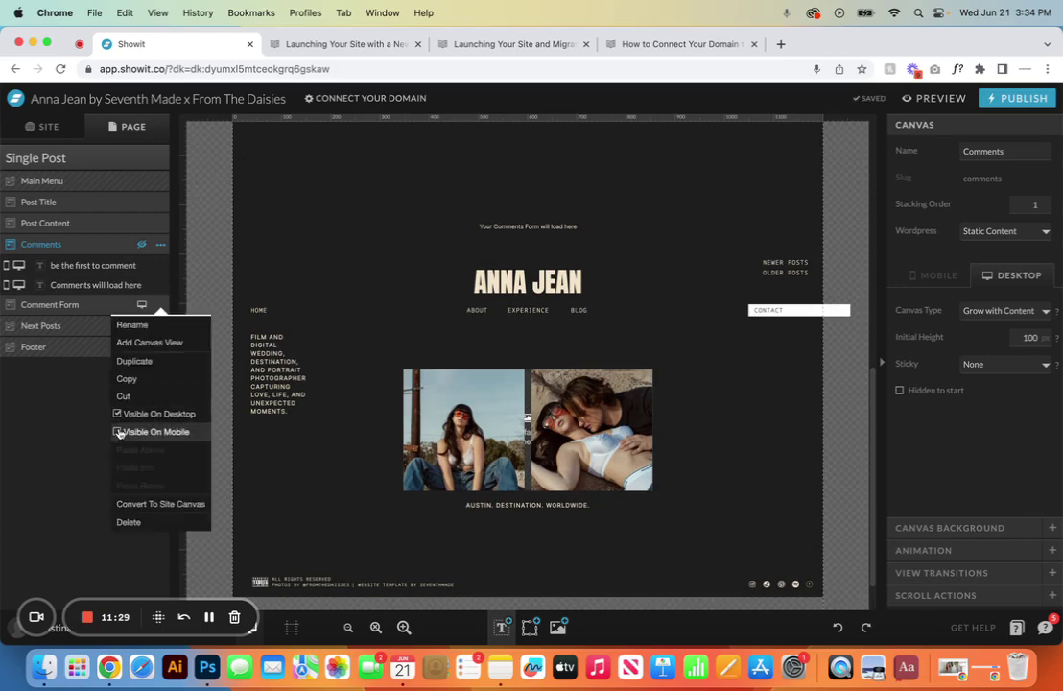
{"action": "left_click", "coordinate": [119, 431]}
- Restore the Comments canvas's visibility on both desktop and mobile
{"action": "left_click", "coordinate": [162, 245]}
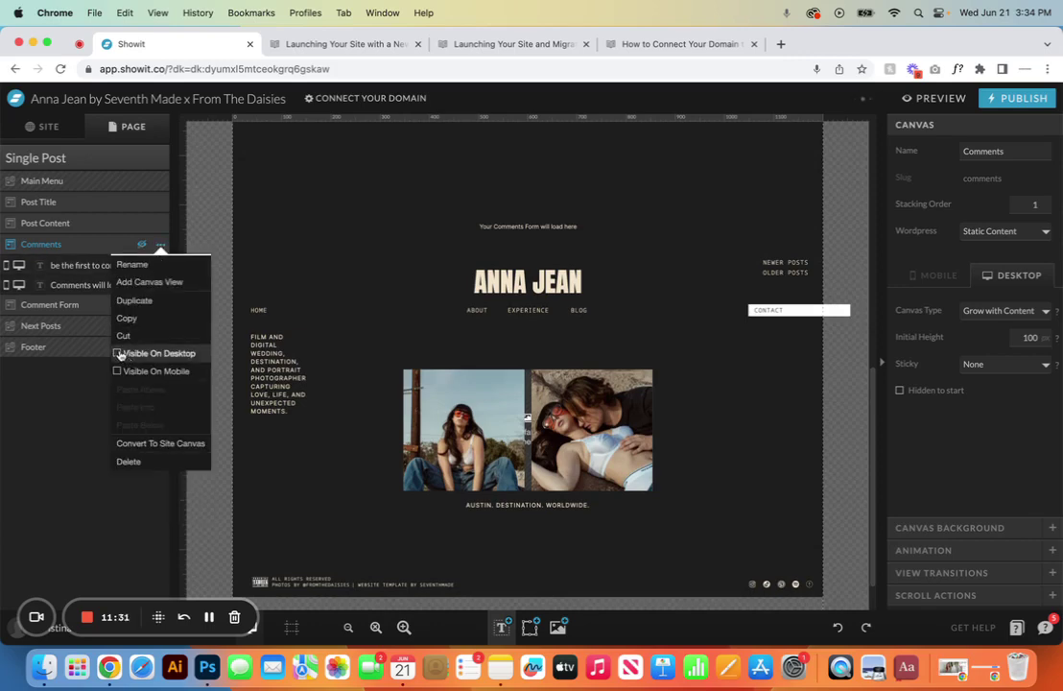
{"action": "left_click", "coordinate": [120, 354]}
{"action": "left_click", "coordinate": [161, 245]}
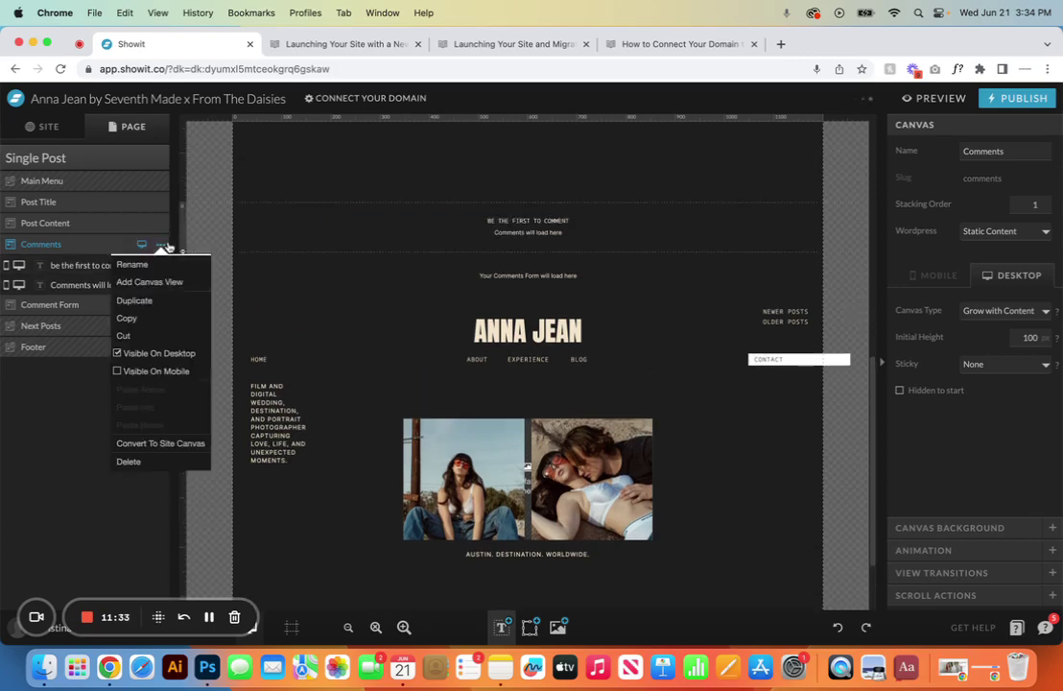
{"action": "left_click", "coordinate": [121, 370]}
{"action": "scroll", "coordinate": [315, 226], "scroll_direction": "up", "scroll_amount": 2}
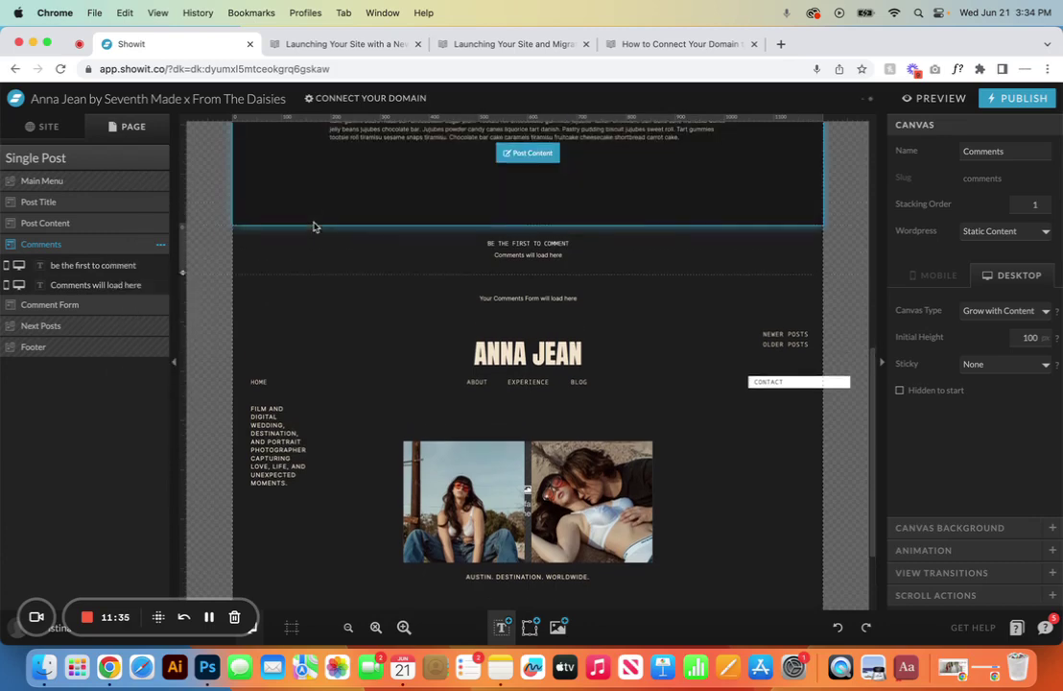
- Select the Next Posts site canvas to inspect it, and open the Blog template
{"action": "left_click", "coordinate": [333, 347]}
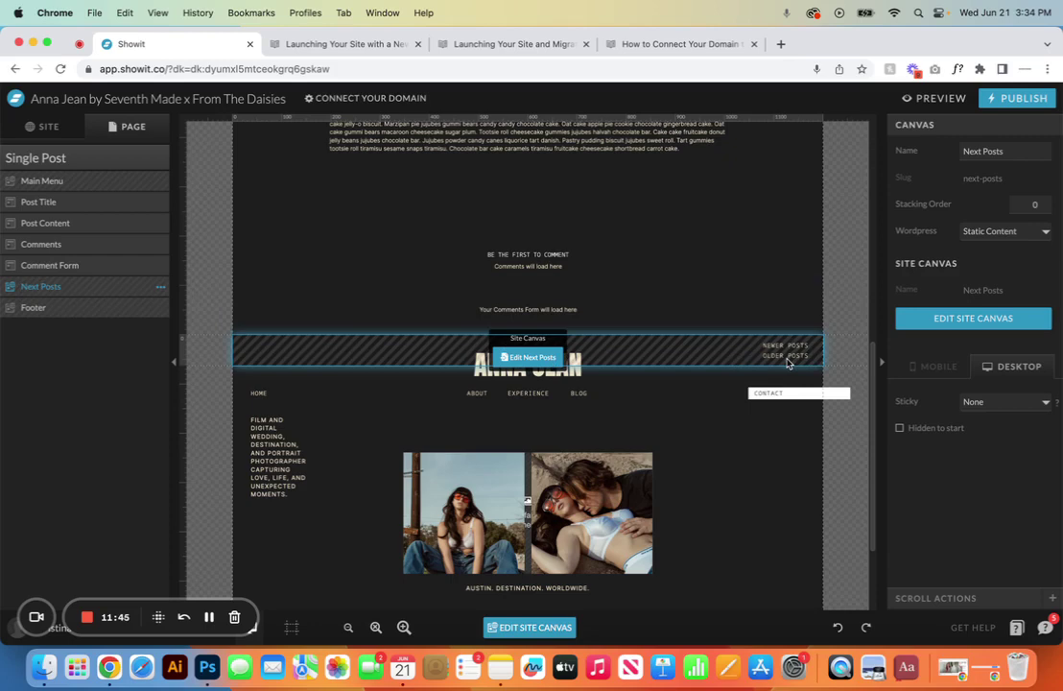
{"action": "left_click", "coordinate": [44, 126]}
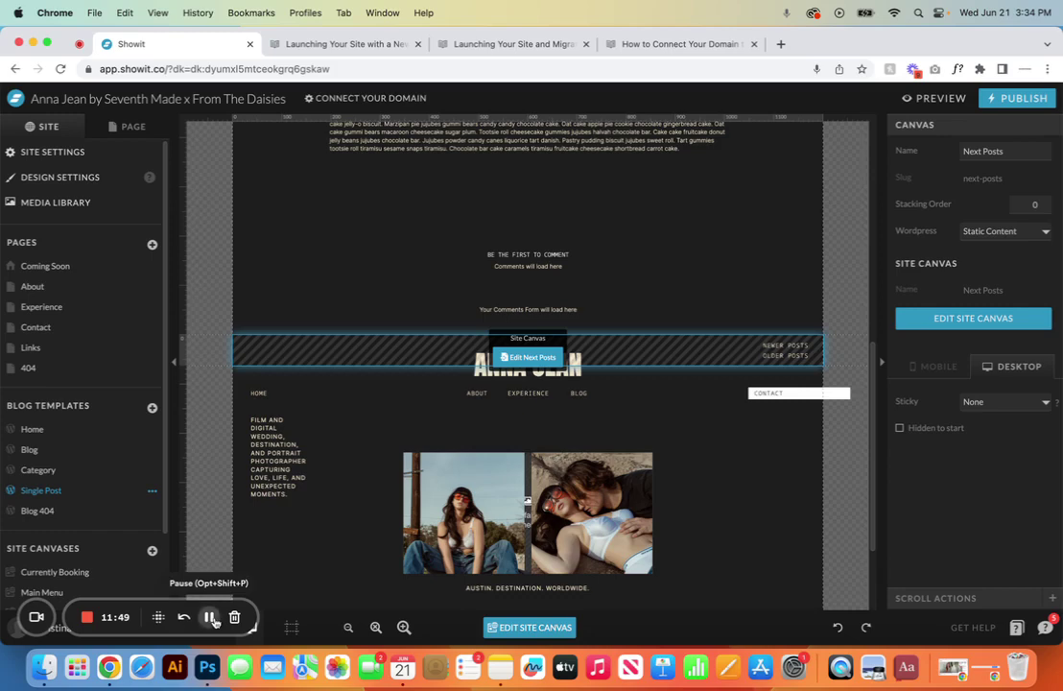
{"action": "left_click", "coordinate": [75, 448]}
{"action": "left_click", "coordinate": [76, 450]}
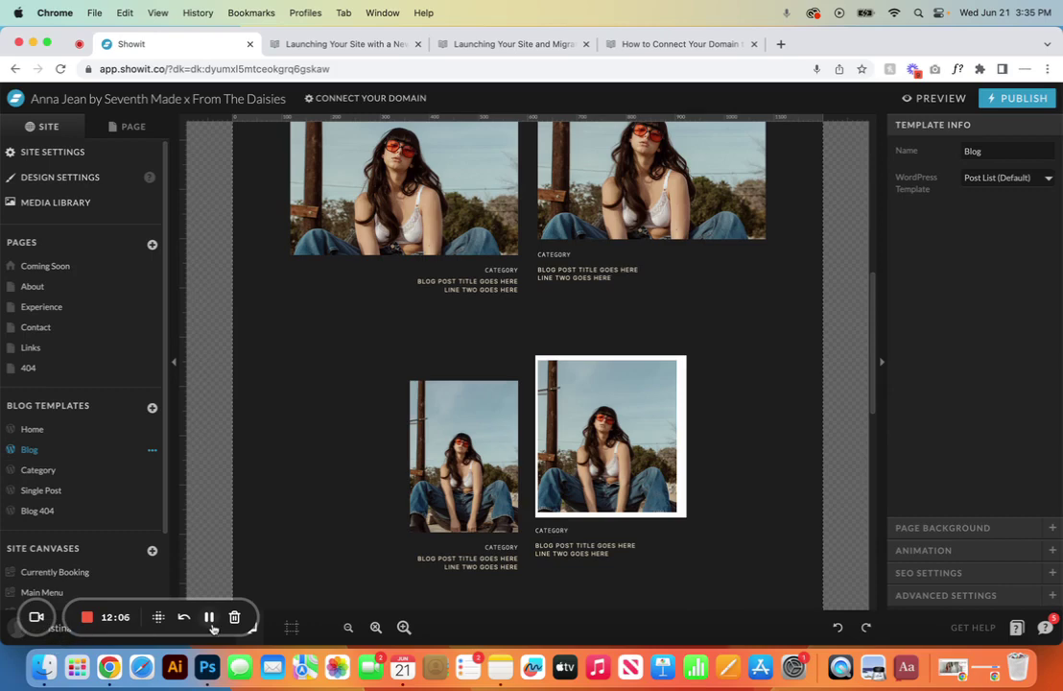
- Go to the Showit account home page and open the WordPress blog admin from there
{"action": "left_click_drag", "start_coordinate": [212, 627], "coordinate": [602, 113]}
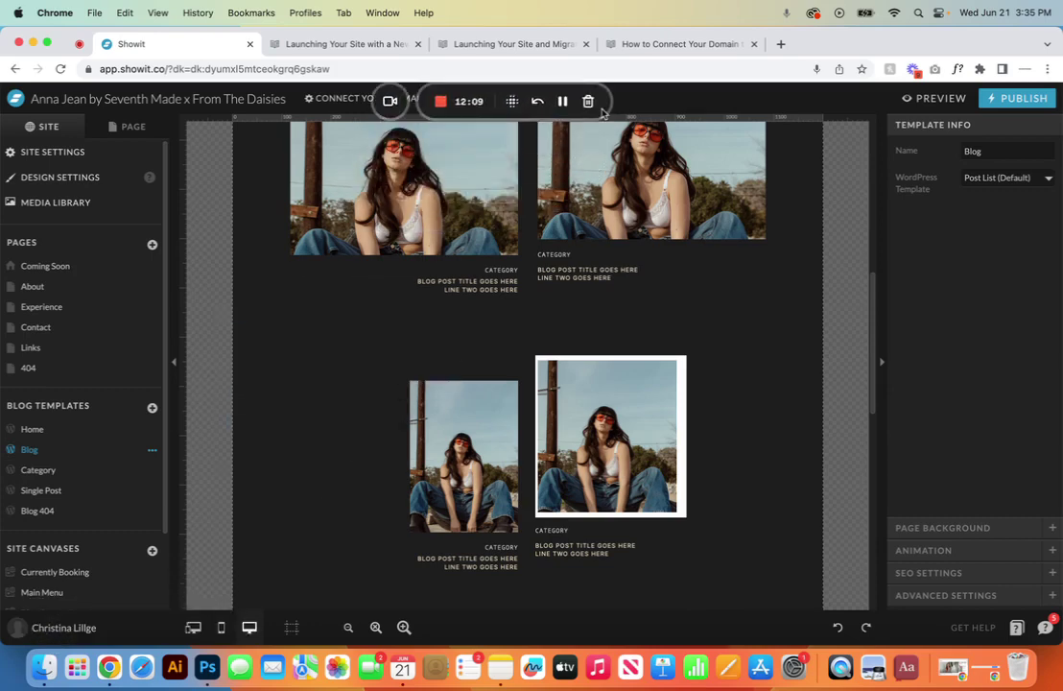
{"action": "left_click", "coordinate": [63, 628]}
{"action": "left_click", "coordinate": [623, 186]}
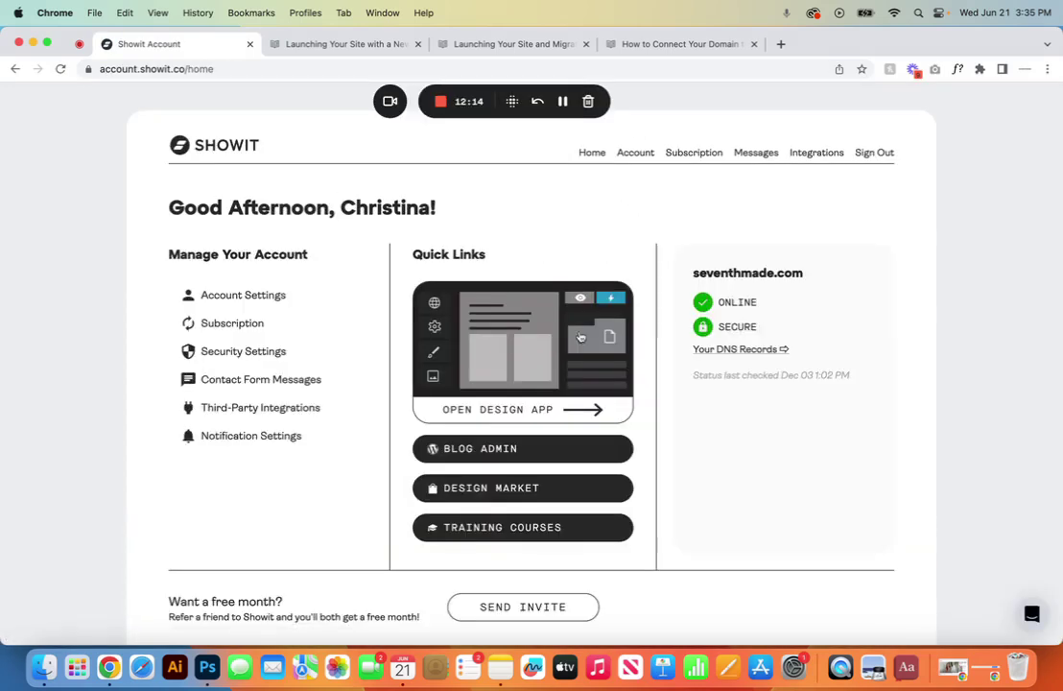
{"action": "left_click", "coordinate": [474, 449]}
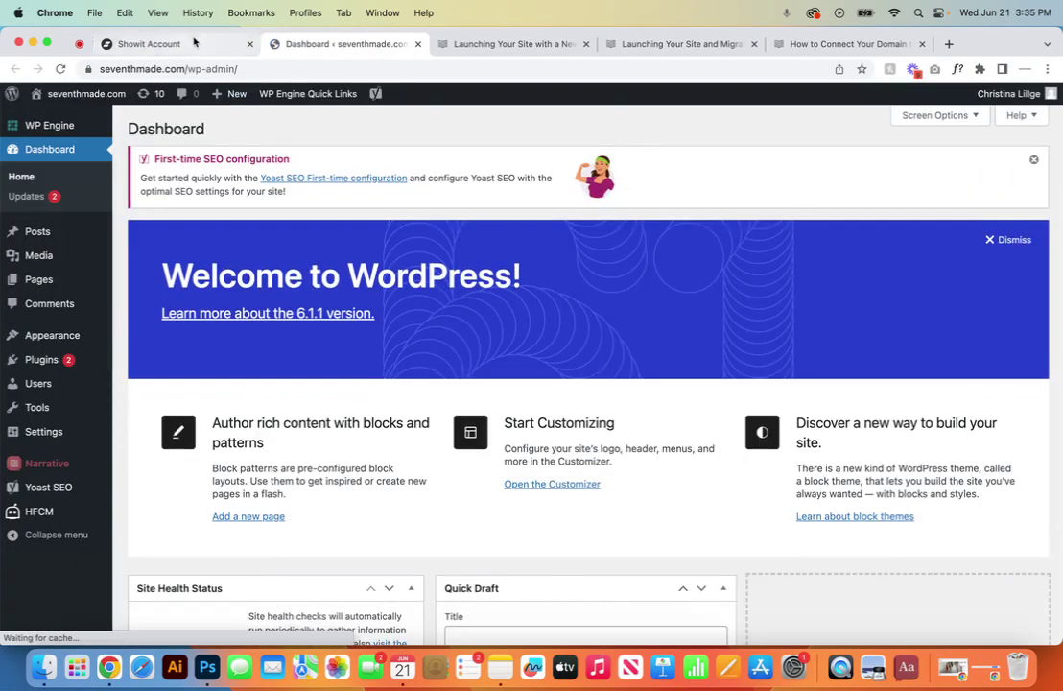
- Reopen the Anna Jean by Seventh Made x From The Daisies site from the Showit account and display its Blog template
{"action": "left_click", "coordinate": [196, 45]}
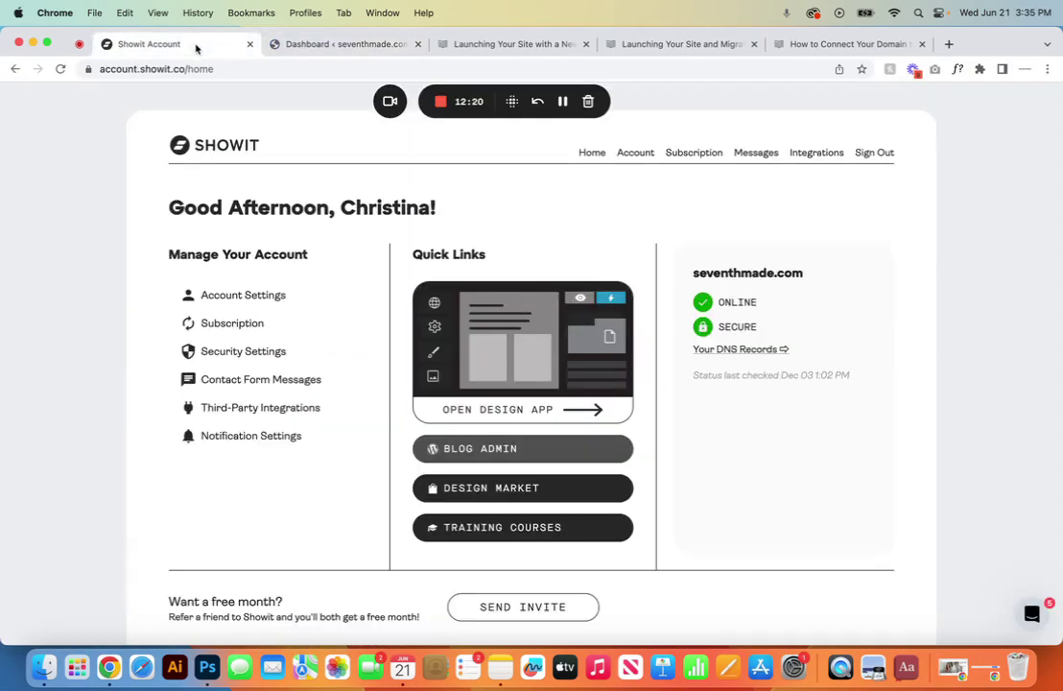
{"action": "left_click", "coordinate": [527, 380]}
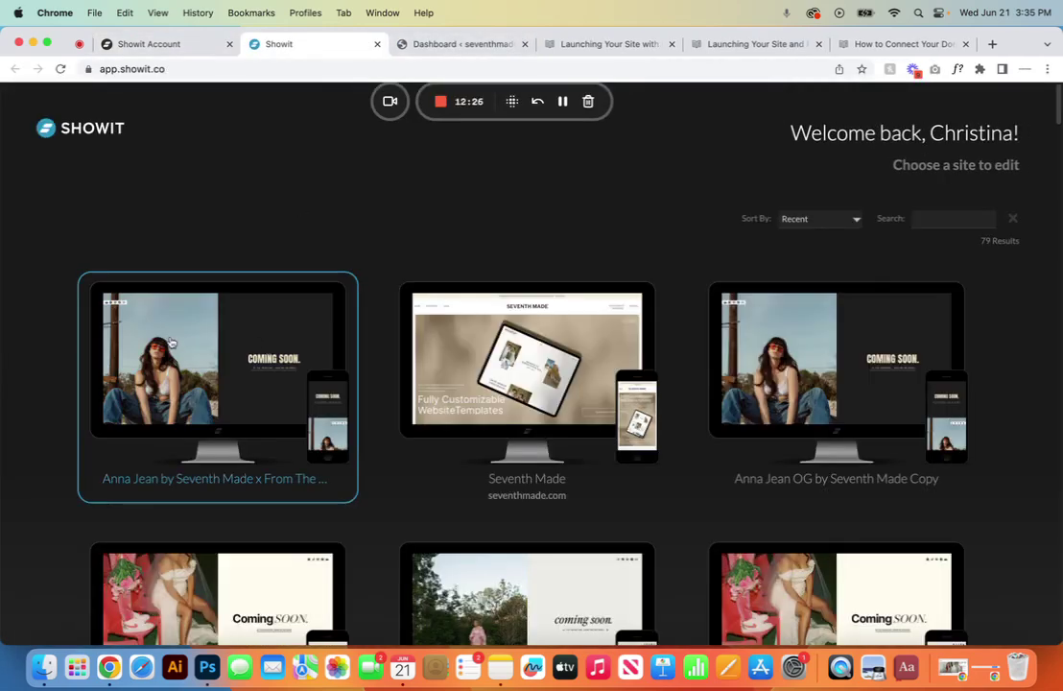
{"action": "left_click", "coordinate": [206, 344]}
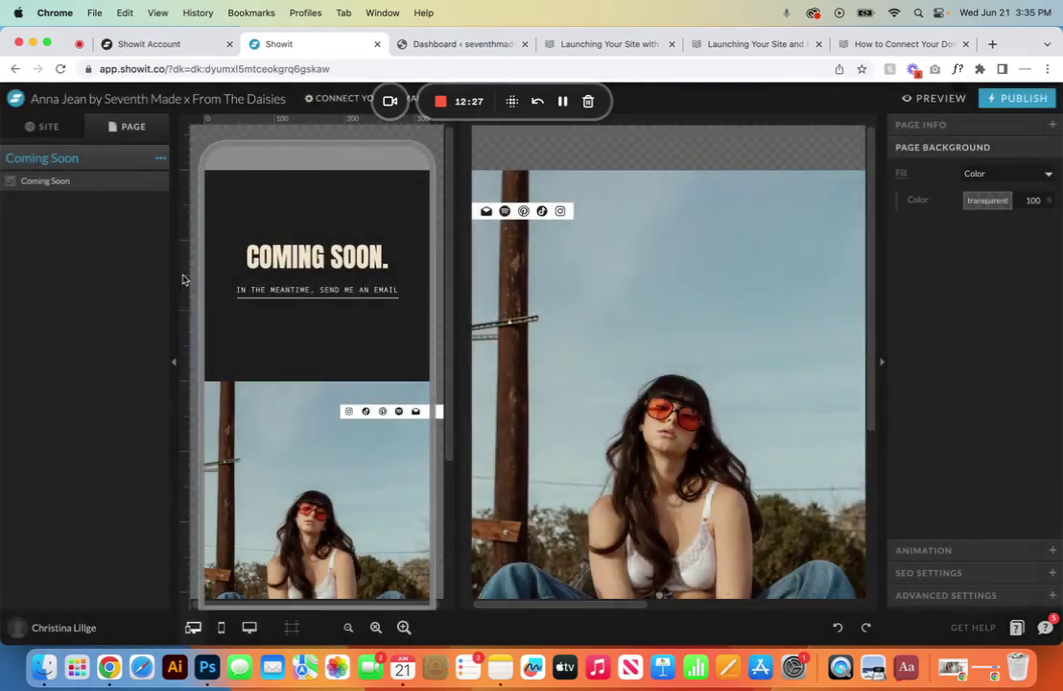
{"action": "left_click", "coordinate": [40, 124]}
{"action": "left_click", "coordinate": [31, 449]}
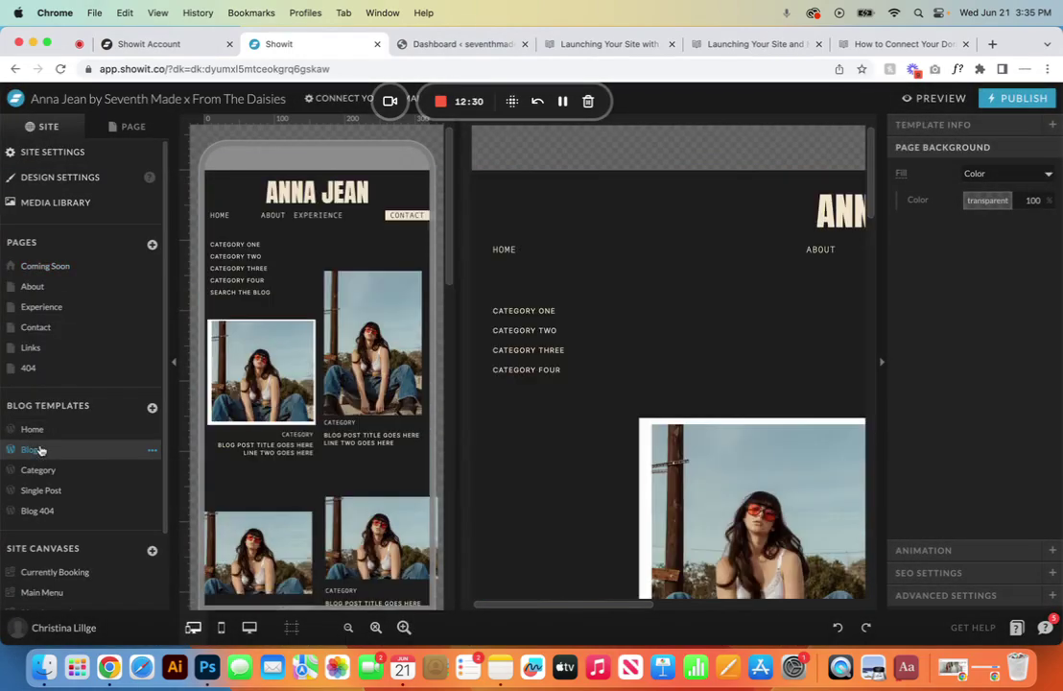
- Switch to the WordPress dashboard and review the list of installed plugins
{"action": "left_click", "coordinate": [476, 45]}
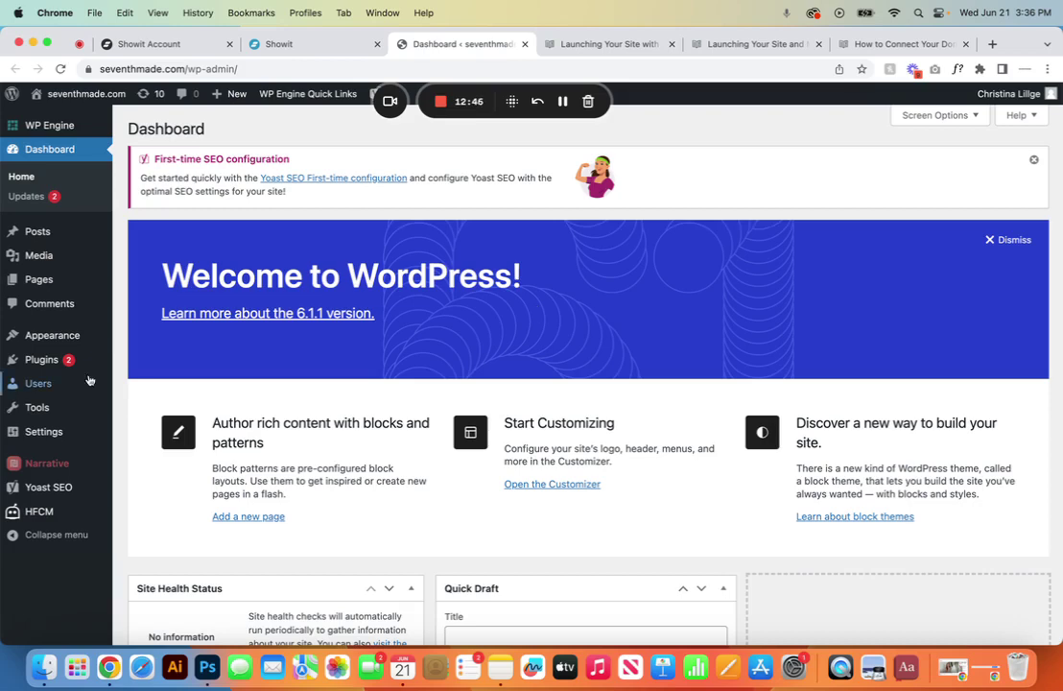
{"action": "left_click", "coordinate": [42, 361]}
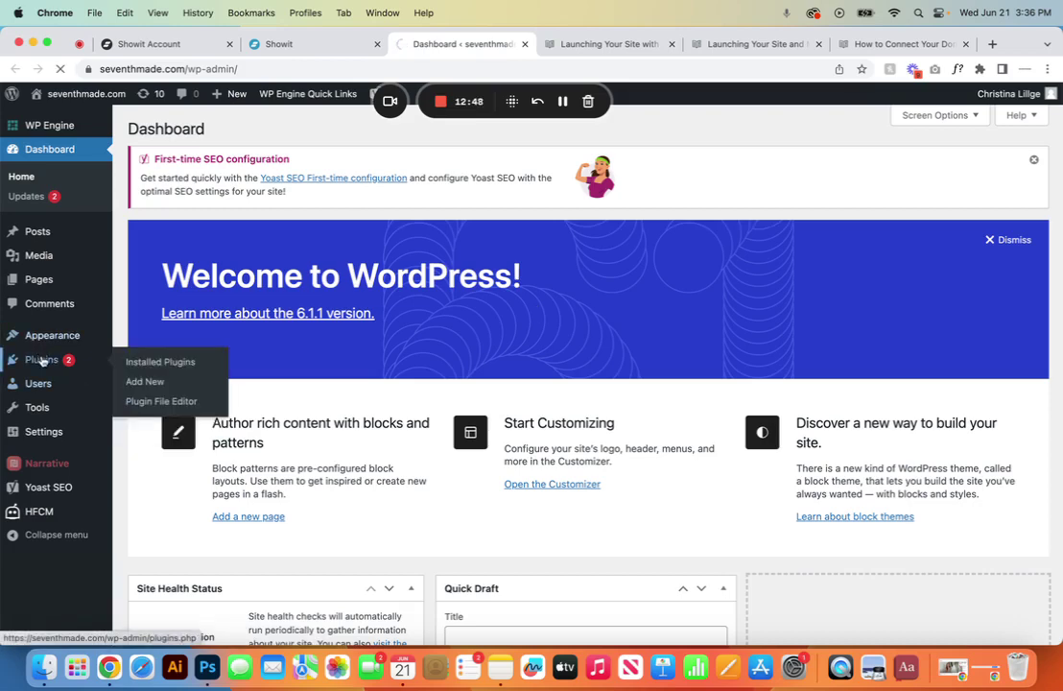
{"action": "scroll", "coordinate": [190, 468], "scroll_direction": "down", "scroll_amount": 5}
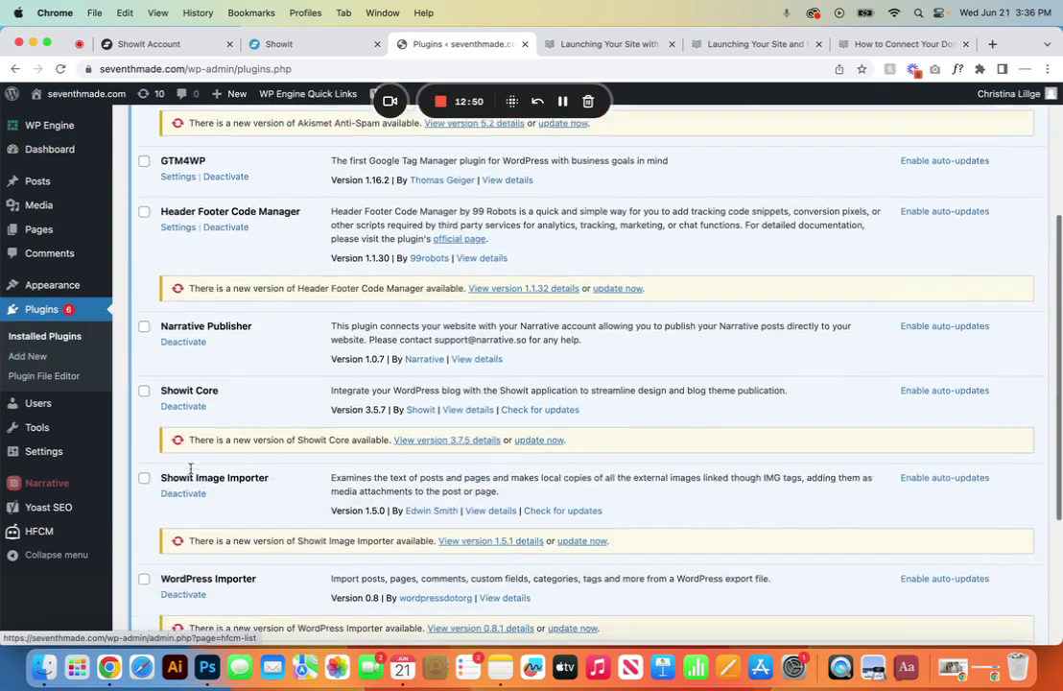
{"action": "scroll", "coordinate": [190, 467], "scroll_direction": "down", "scroll_amount": 5}
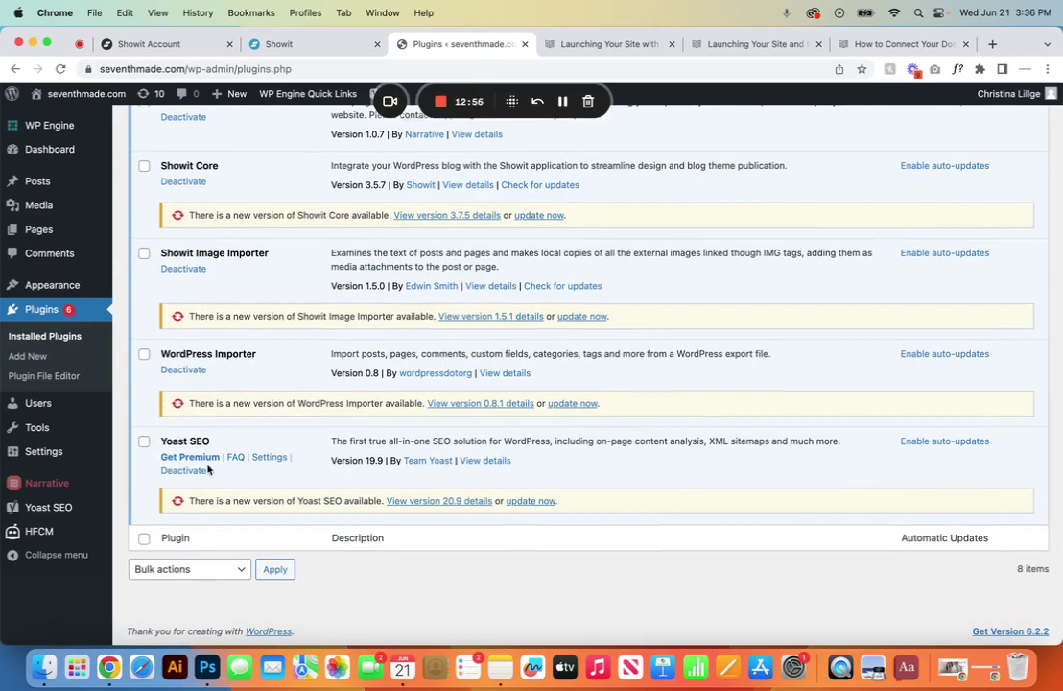
{"action": "scroll", "coordinate": [208, 469], "scroll_direction": "up", "scroll_amount": 10}
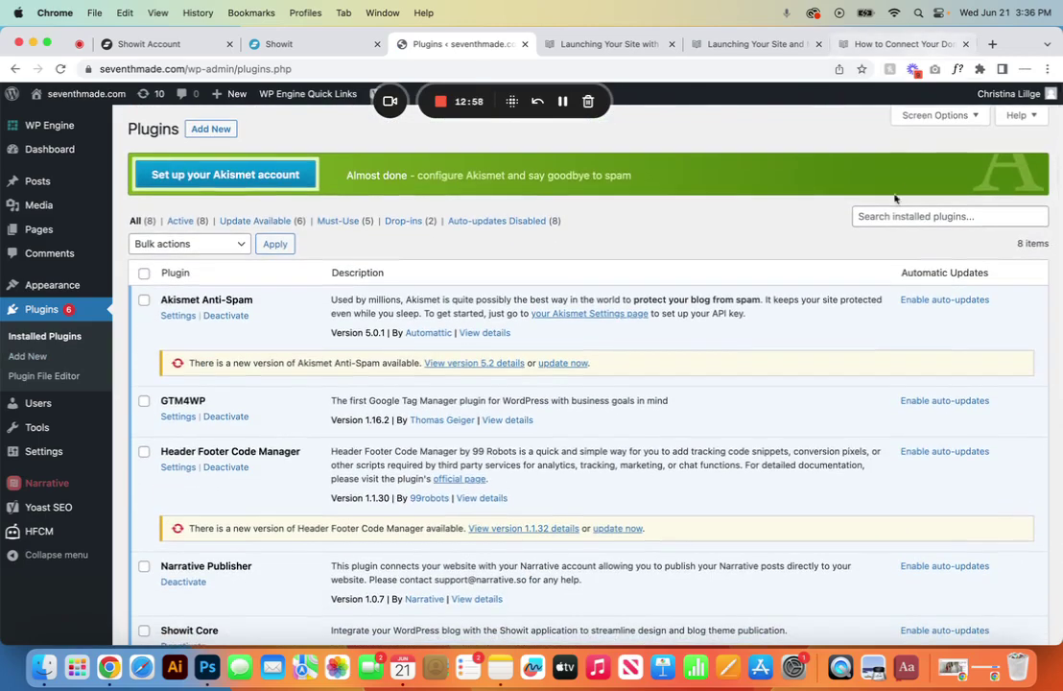
- Search the WordPress catalogue of new plugins for "yoast"
{"action": "left_click", "coordinate": [46, 357]}
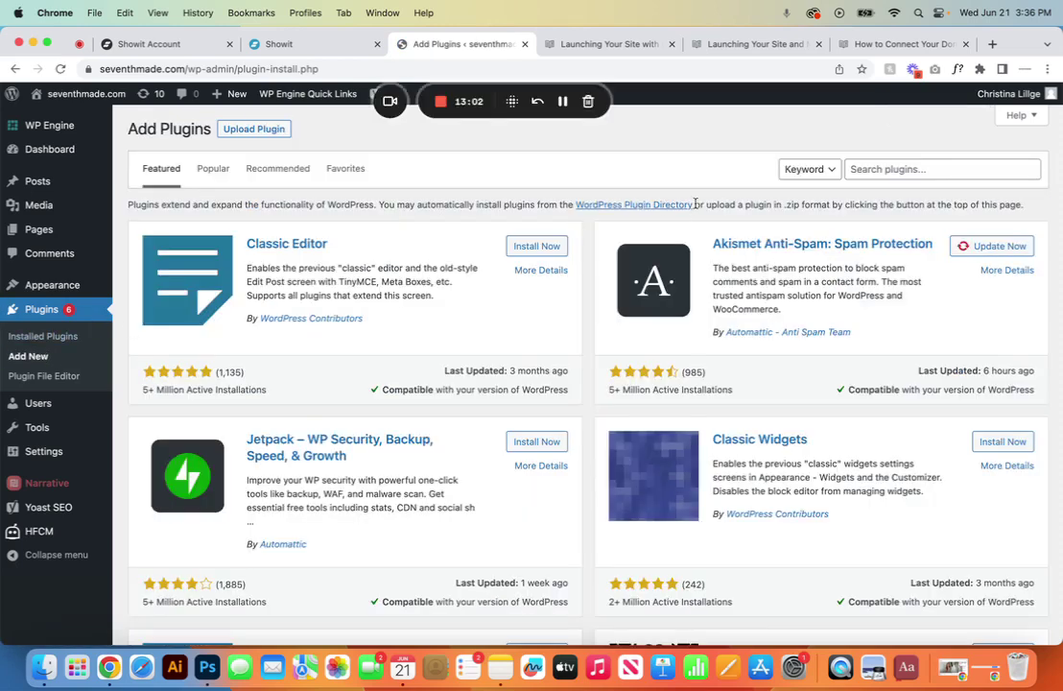
{"action": "left_click", "coordinate": [908, 168]}
{"action": "type", "text": "yoast"}
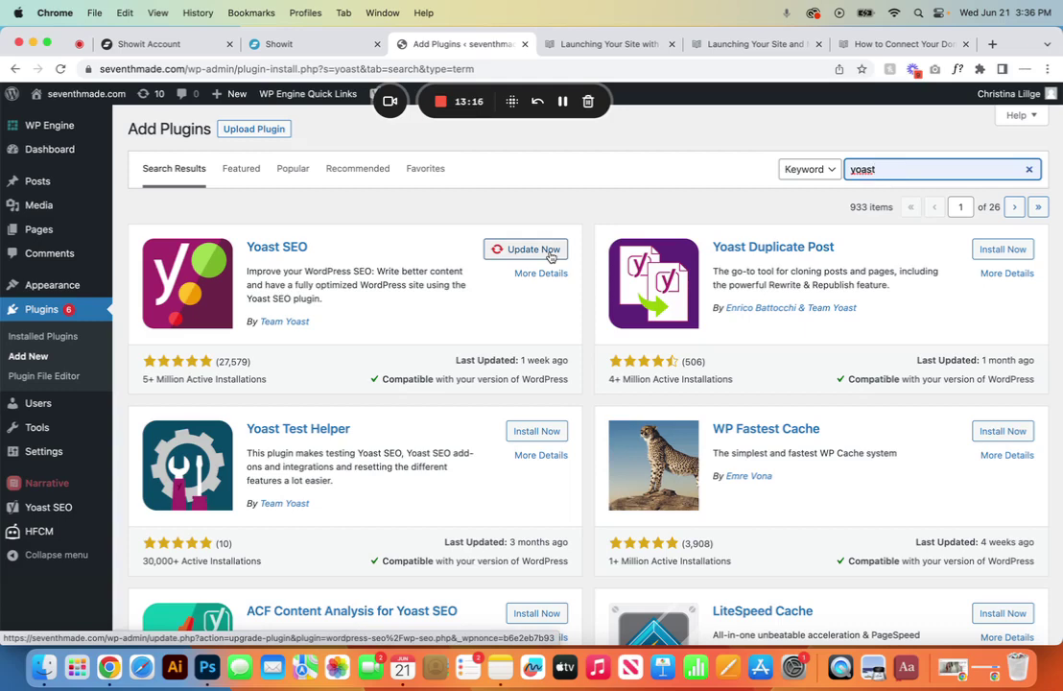
{"action": "left_click", "coordinate": [563, 101]}
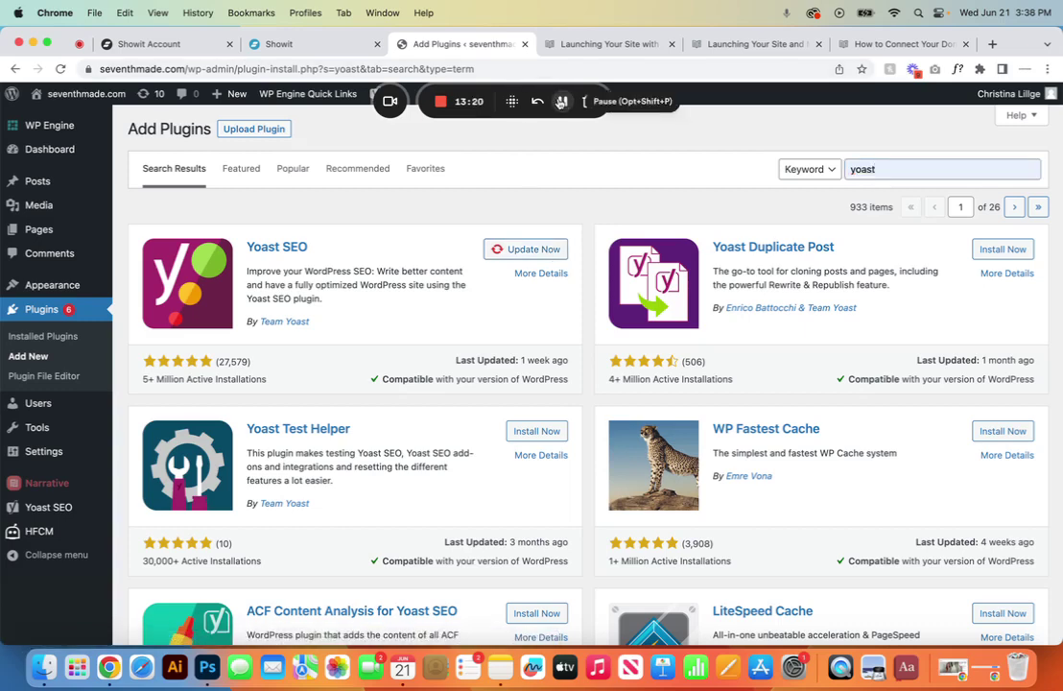
- Switch to the Showit editor and open the Blog Categories canvas of the Blog template
{"action": "left_click", "coordinate": [312, 43]}
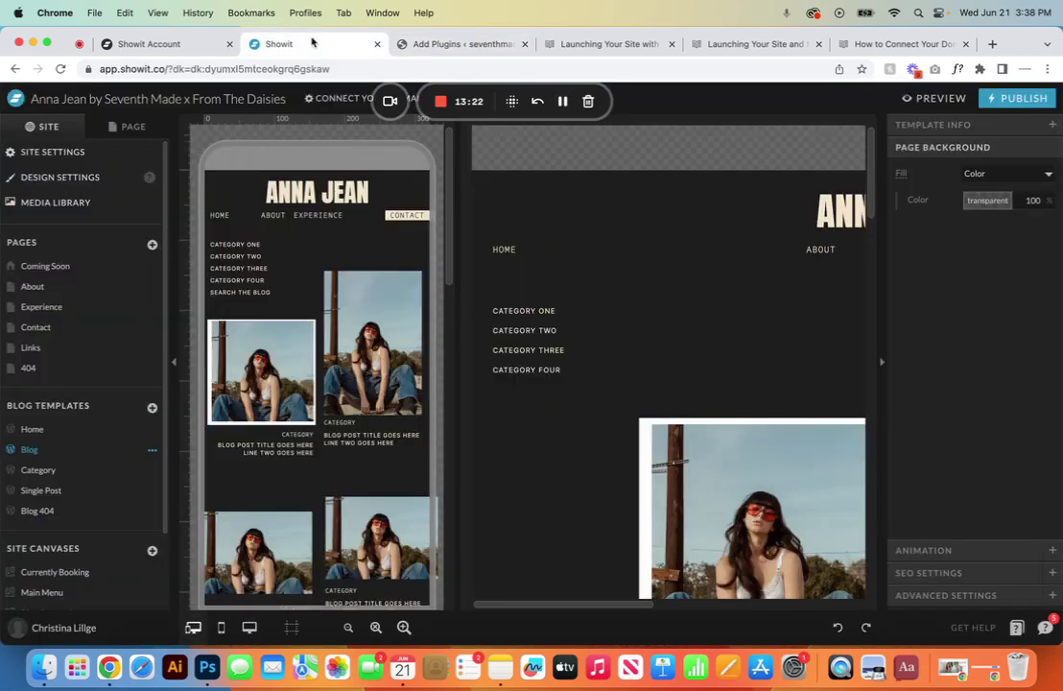
{"action": "left_click", "coordinate": [123, 129]}
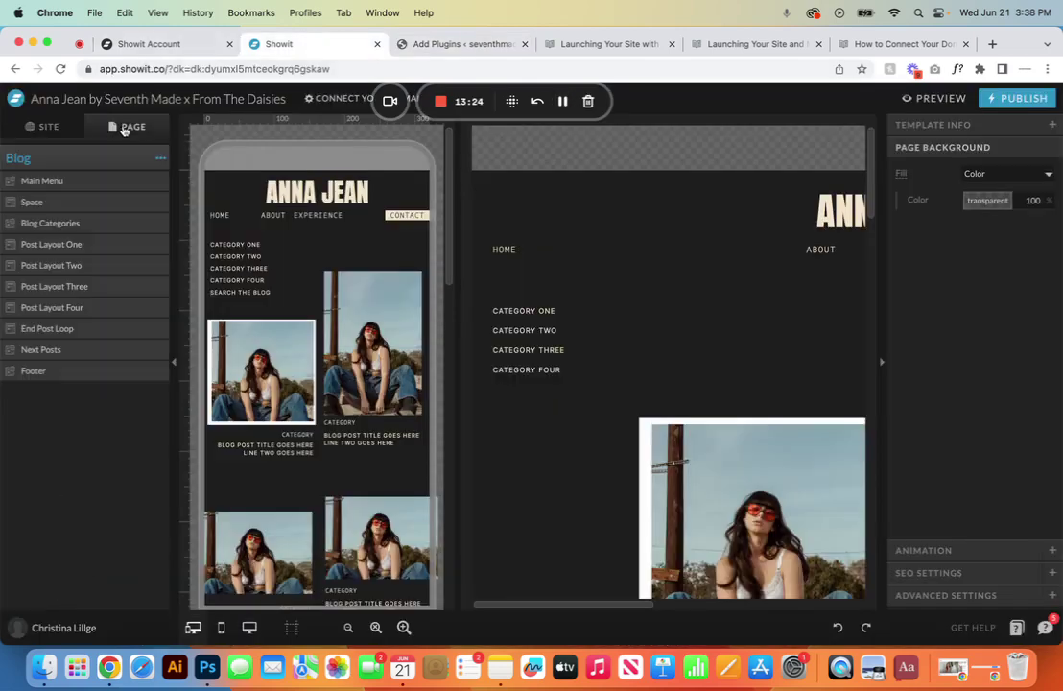
{"action": "left_click", "coordinate": [111, 224]}
{"action": "left_click", "coordinate": [301, 144]}
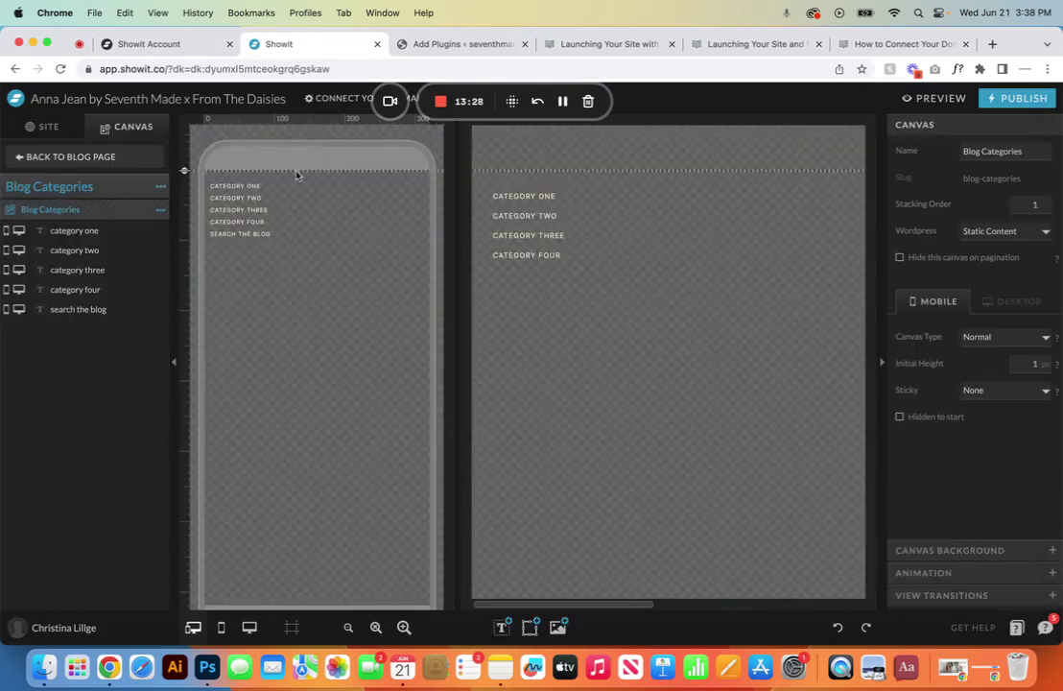
- Change the first category's text to "Weddings" in the mobile layout of the Blog Categories canvas
{"action": "left_click", "coordinate": [231, 187]}
{"action": "double_click", "coordinate": [232, 186]}
{"action": "triple_click", "coordinate": [231, 185]}
{"action": "type", "text": "web"}
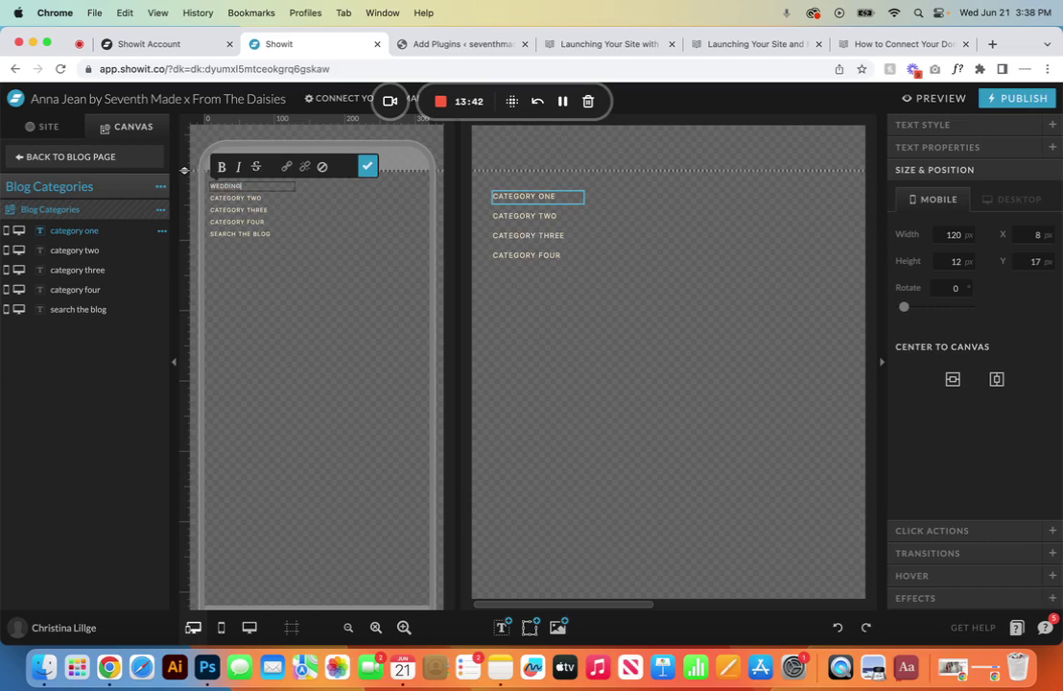
{"action": "left_click", "coordinate": [367, 166]}
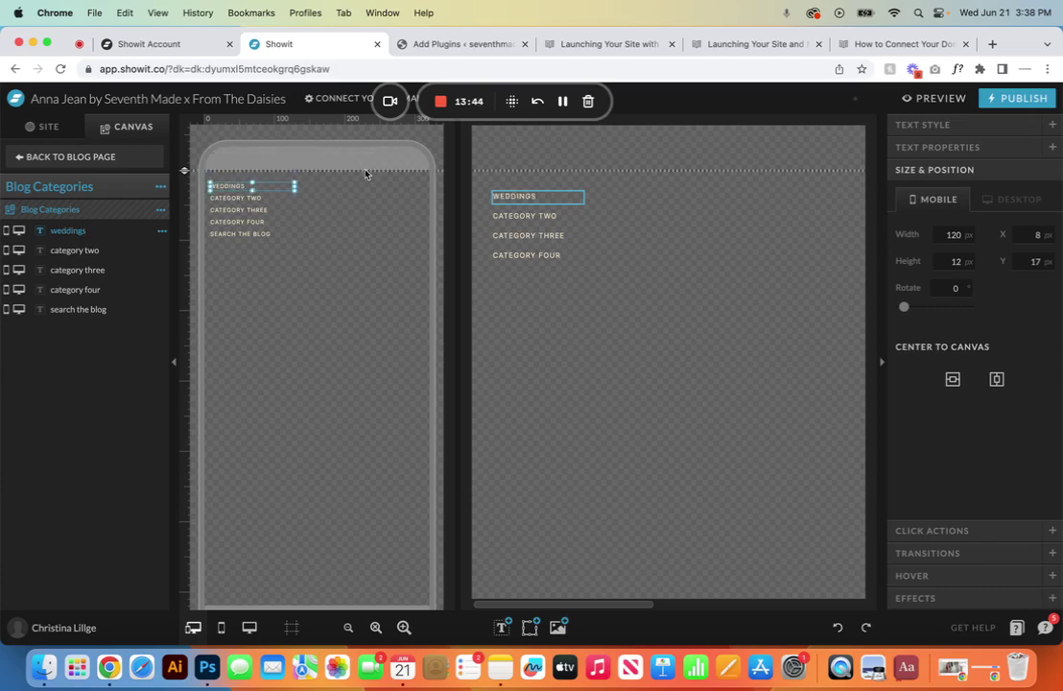
- Switch to WordPress and add a post category named "Weddings" with the slug "weddings"
{"action": "left_click", "coordinate": [451, 42]}
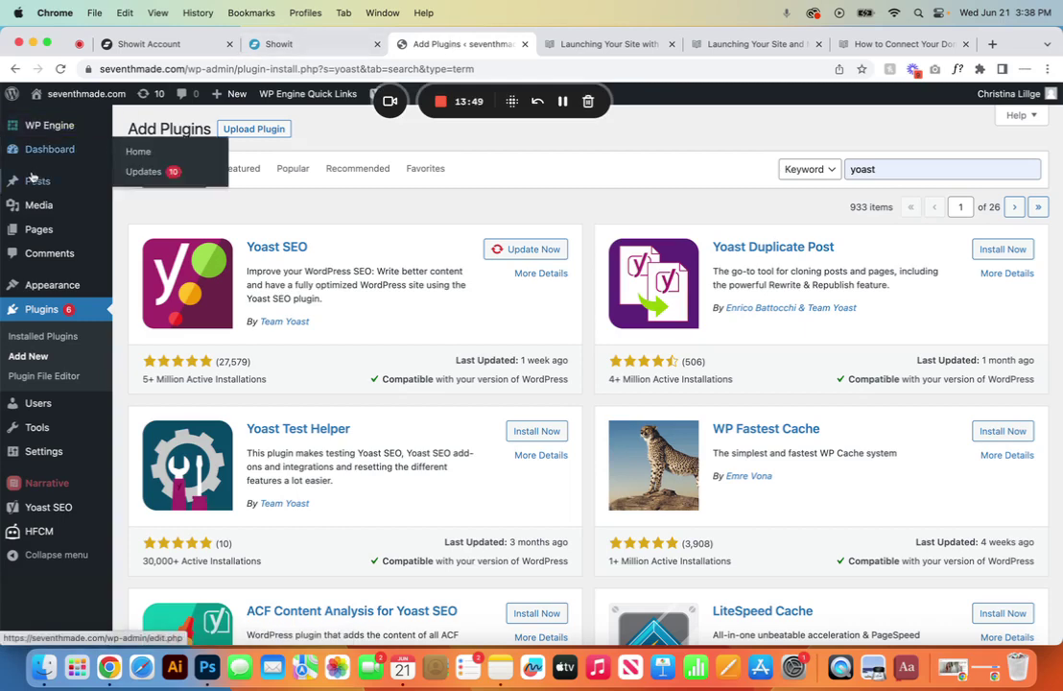
{"action": "mouse_move", "coordinate": [31, 181]}
{"action": "left_click", "coordinate": [150, 223]}
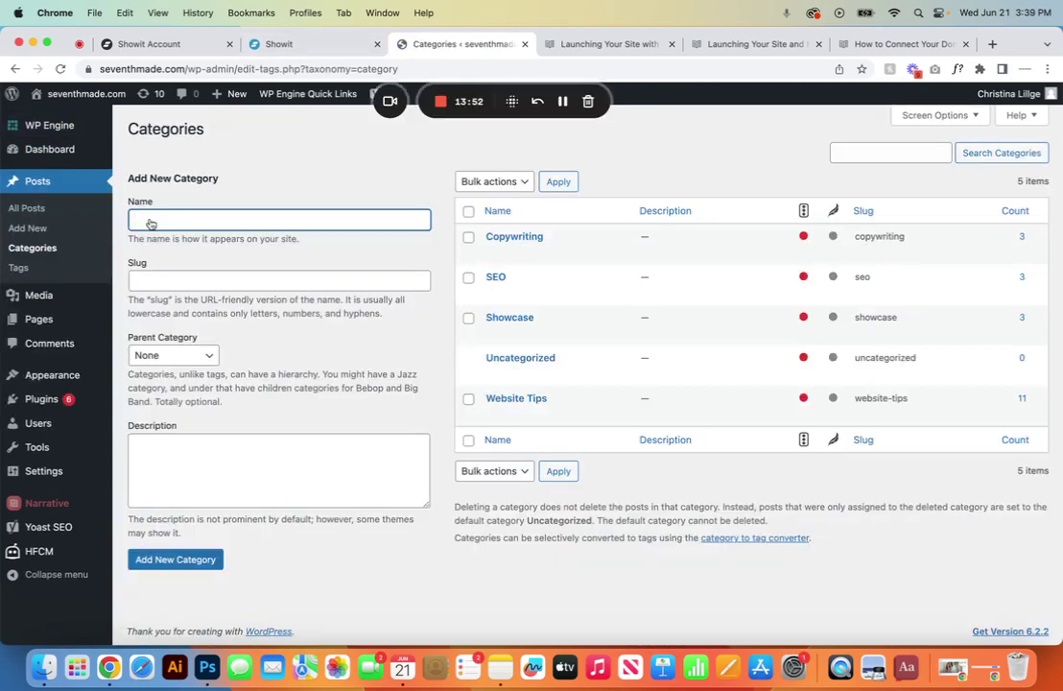
{"action": "type", "text": "Weddings"}
{"action": "left_click", "coordinate": [146, 284]}
{"action": "type", "text": "weddings"}
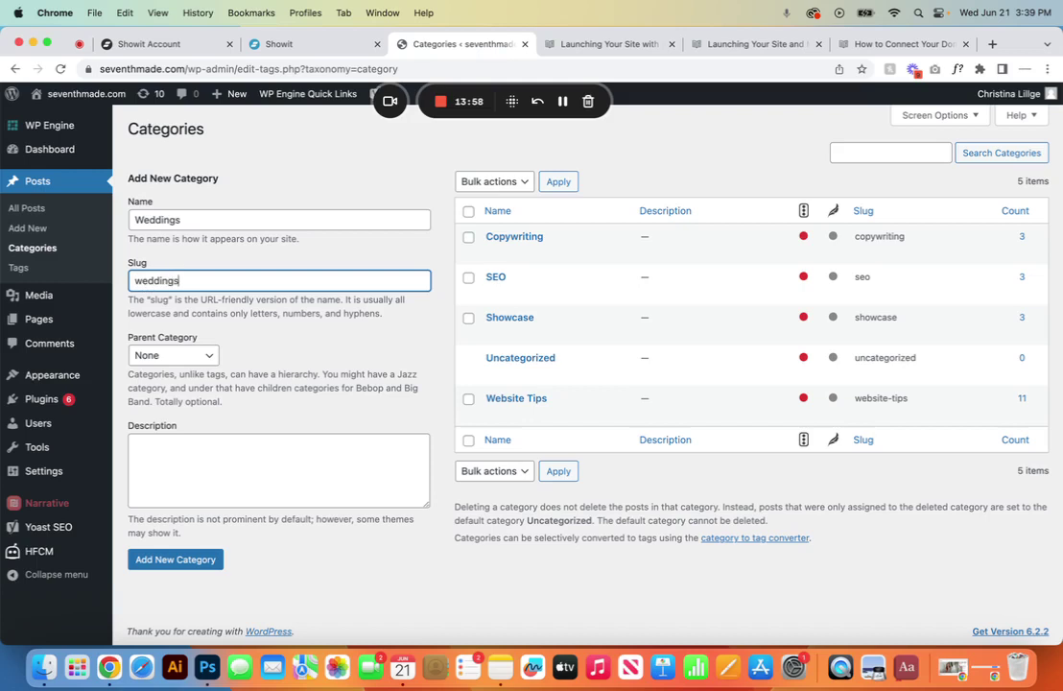
{"action": "left_click", "coordinate": [178, 558]}
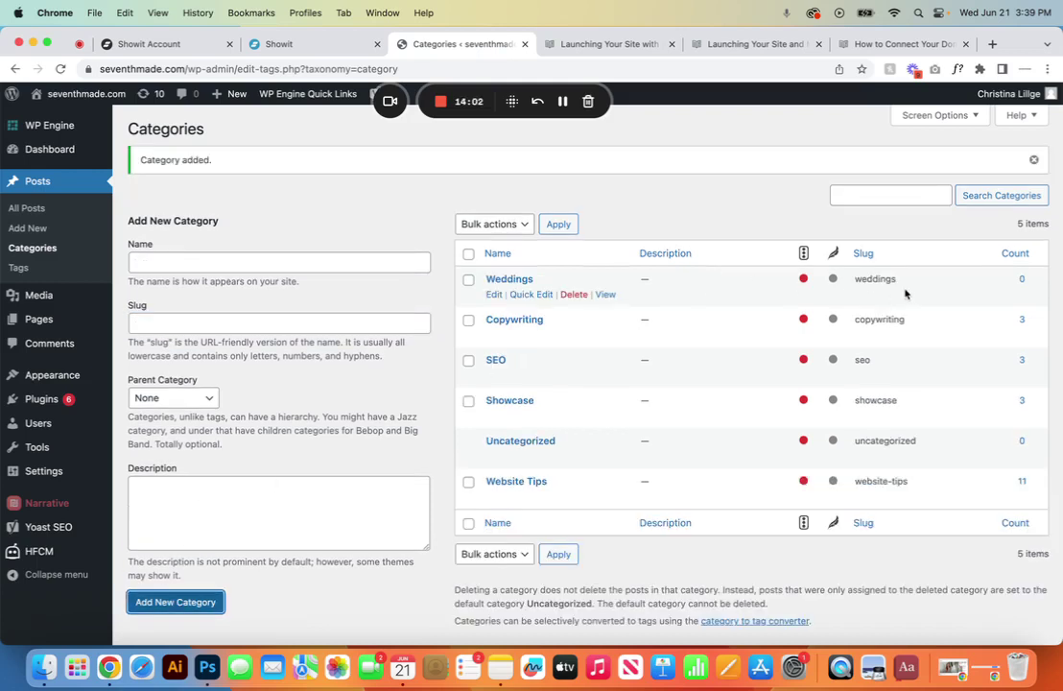
- Copy the Weddings slug and set the link URL of Showit's Weddings text to /category/weddings
{"action": "double_click", "coordinate": [859, 276]}
{"action": "left_click_drag", "start_coordinate": [859, 277], "coordinate": [855, 279]}
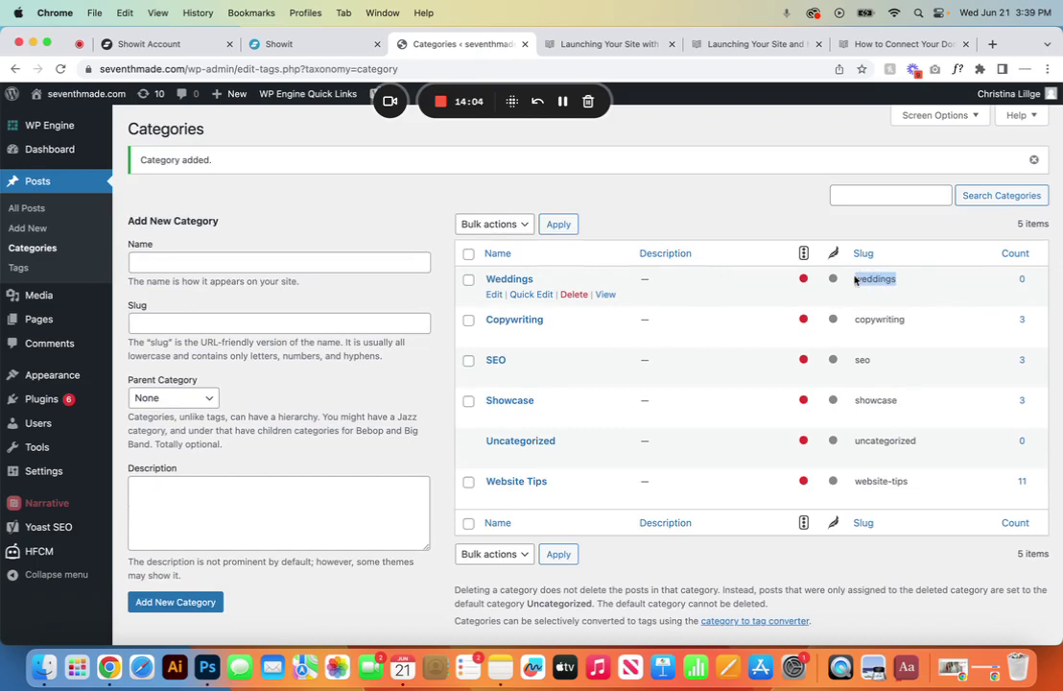
{"action": "left_click", "coordinate": [329, 45]}
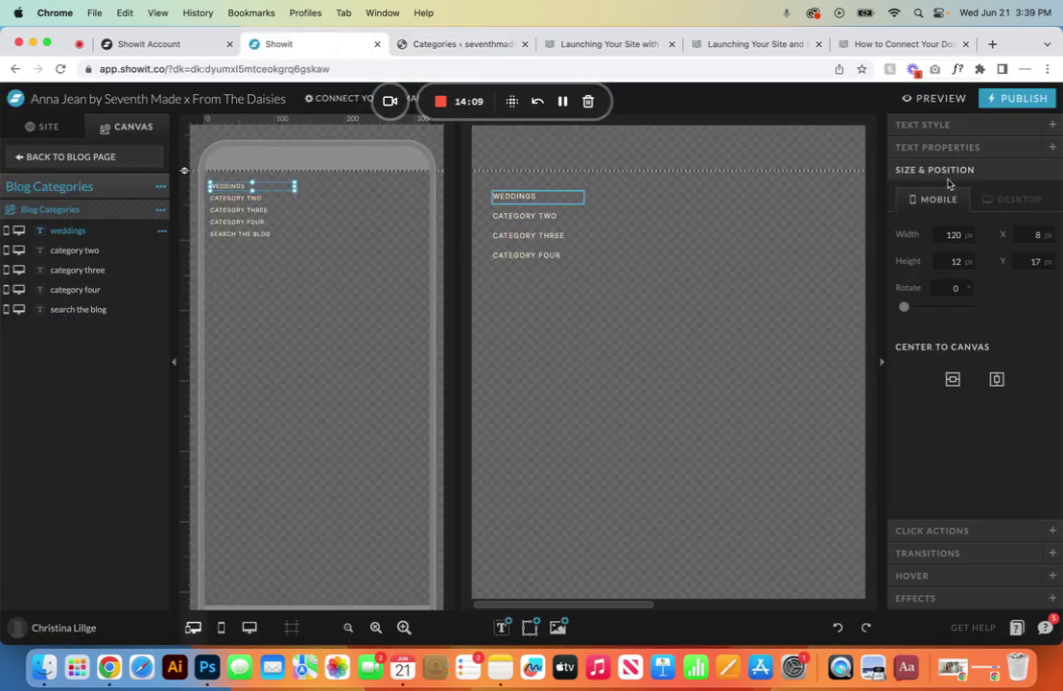
{"action": "left_click", "coordinate": [945, 530]}
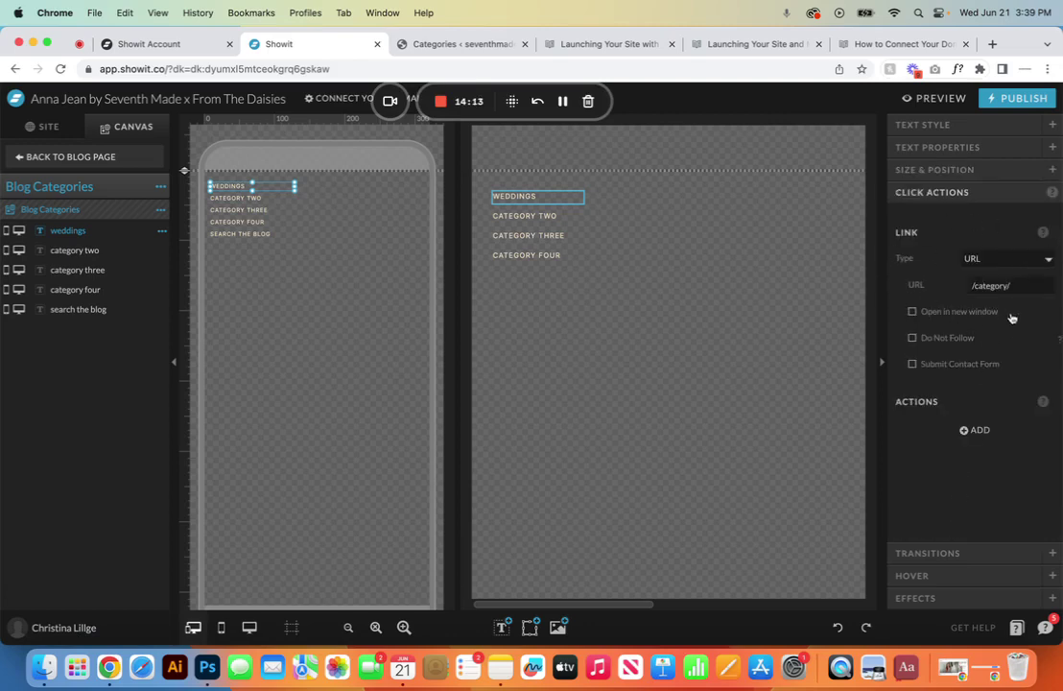
{"action": "left_click", "coordinate": [1030, 283]}
{"action": "type", "text": "weddings"}
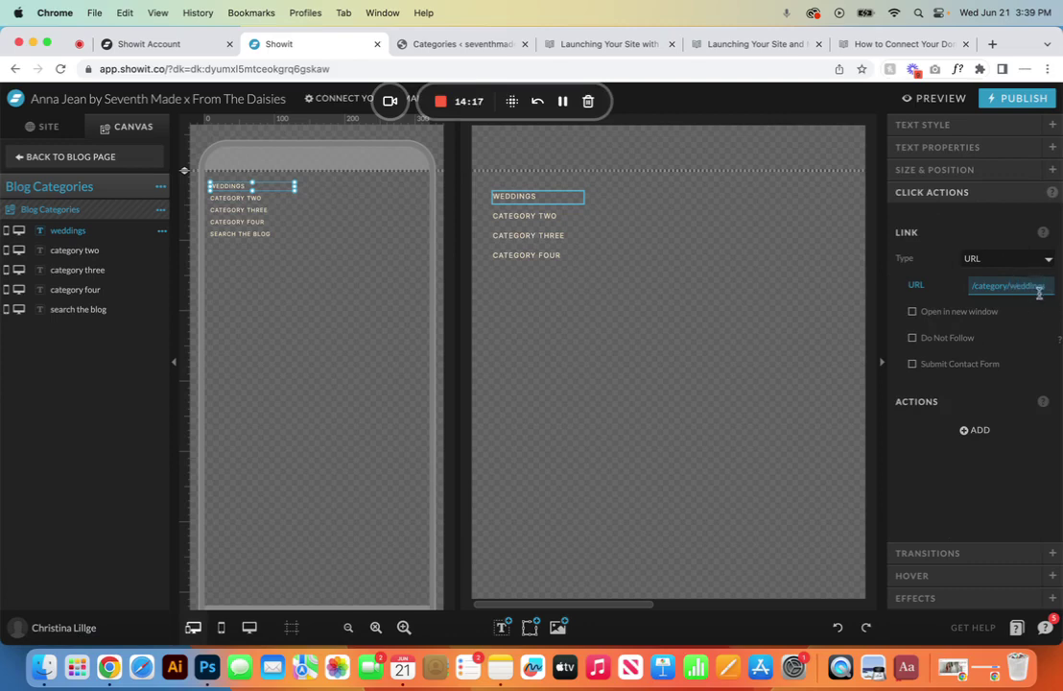
{"action": "left_click", "coordinate": [986, 226]}
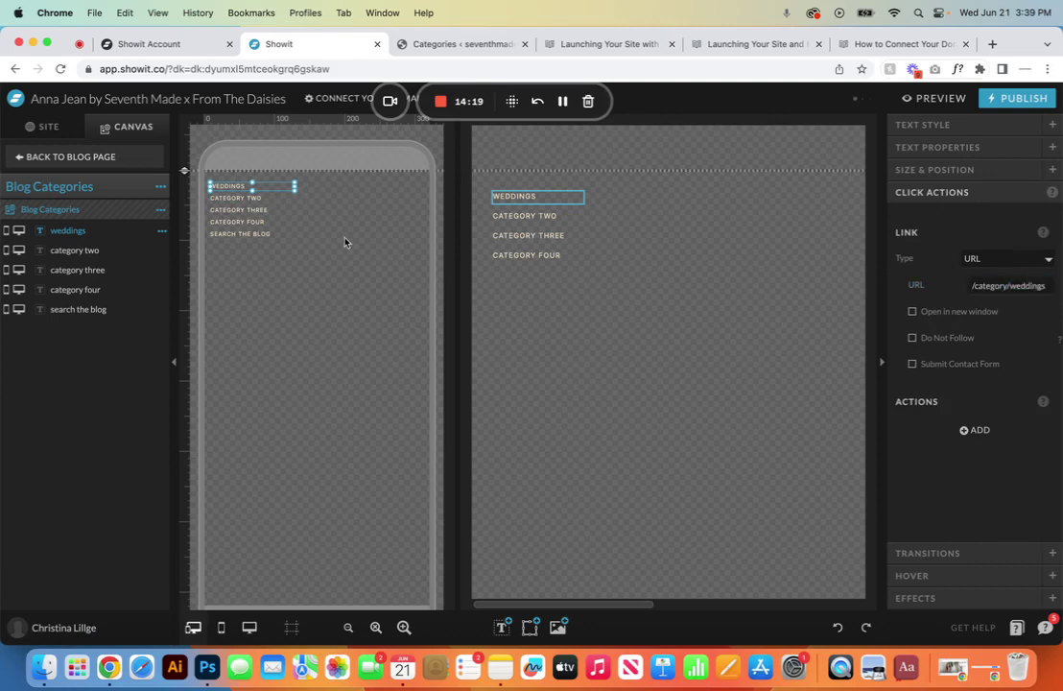
- Change the "Category Two" text on the canvas to "Mentor Sessions"
{"action": "left_click", "coordinate": [227, 198]}
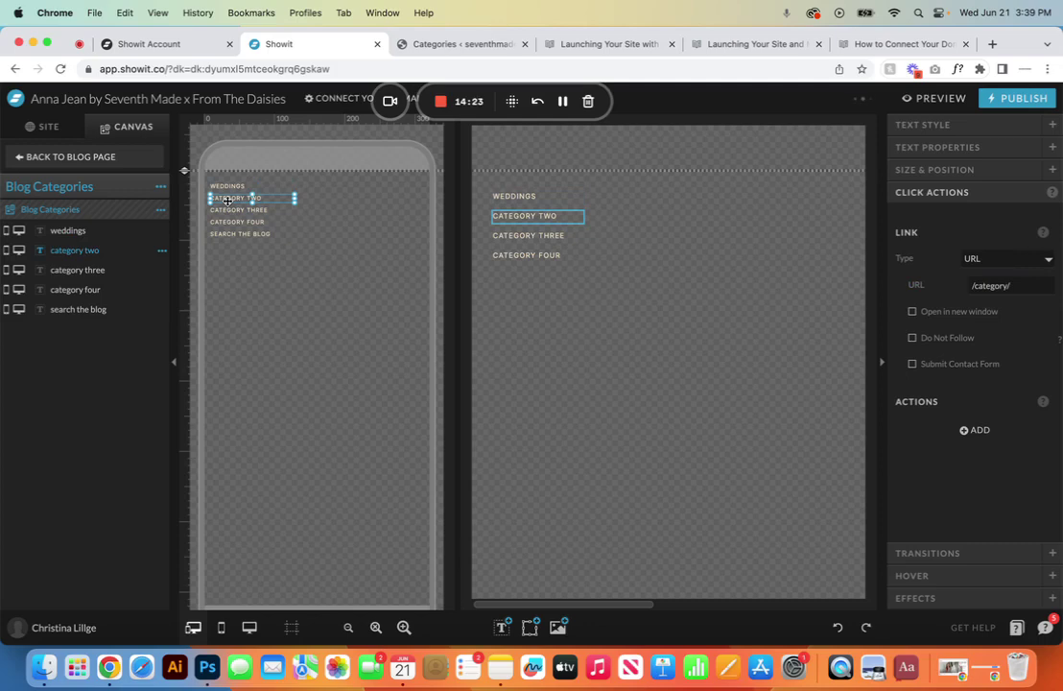
{"action": "double_click", "coordinate": [228, 198]}
{"action": "type", "text": "MENTOR SESSIONS"}
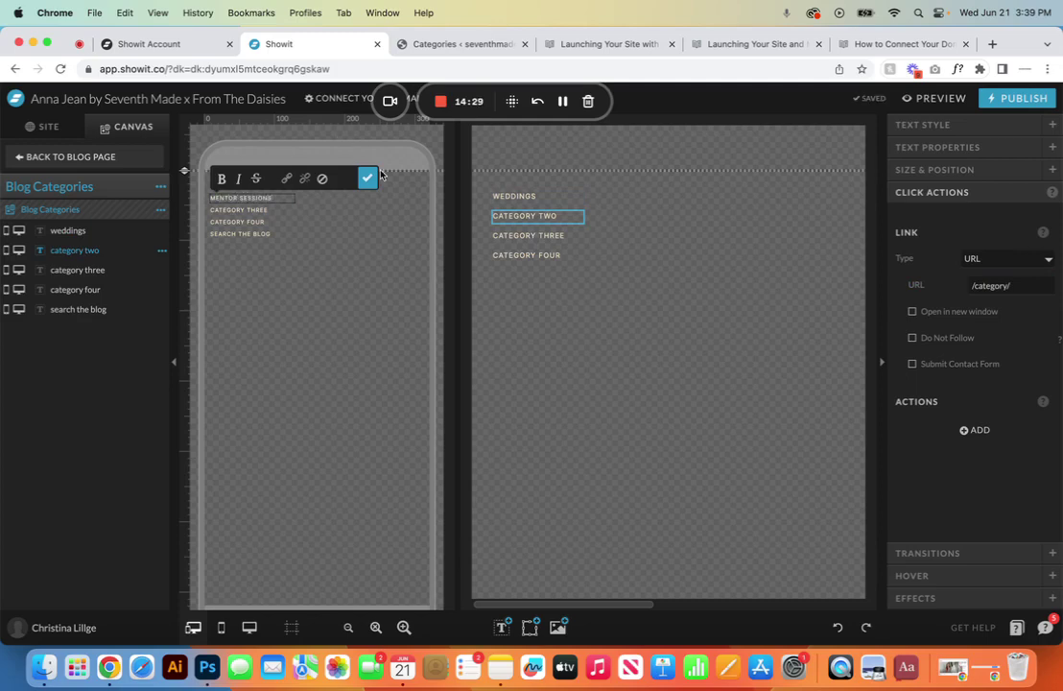
{"action": "left_click", "coordinate": [368, 176]}
- Switch to WordPress and add a category named "Mentor Sessions" with the slug "mentor-sessions"
{"action": "left_click", "coordinate": [438, 48]}
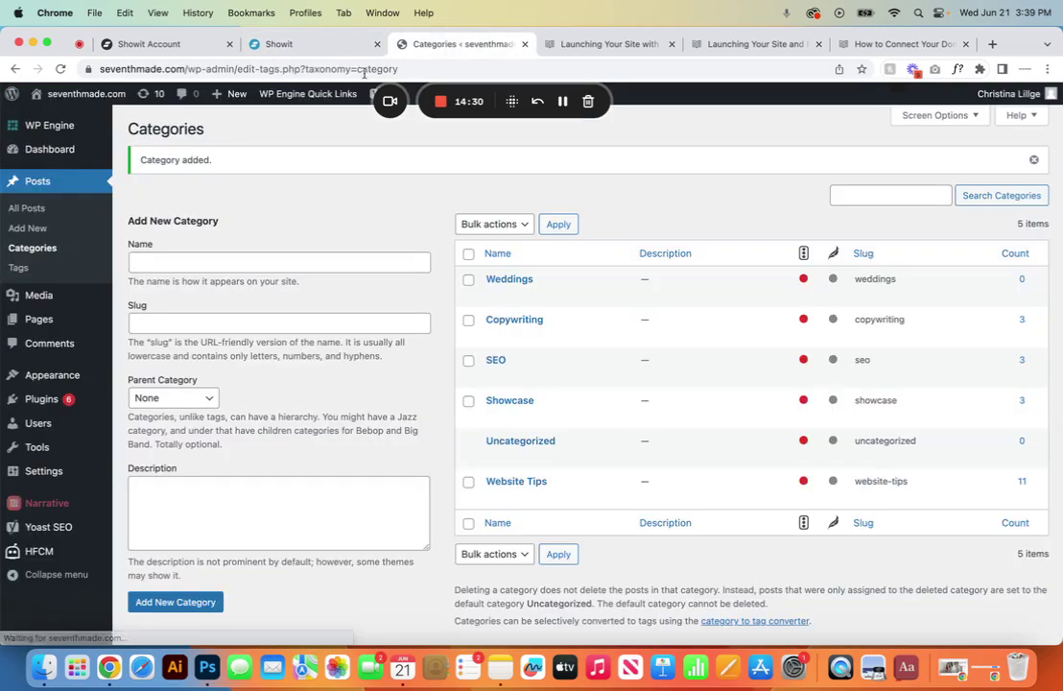
{"action": "left_click", "coordinate": [221, 262]}
{"action": "type", "text": "Mento"}
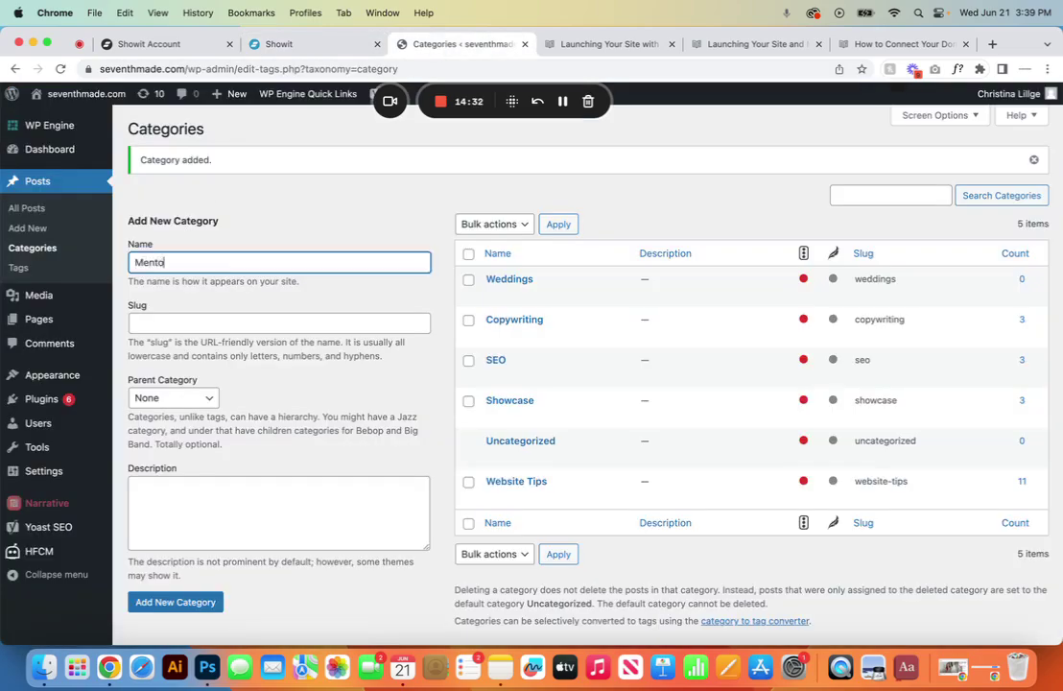
{"action": "type", "text": "r Sessions"}
{"action": "left_click", "coordinate": [209, 321]}
{"action": "type", "text": "mentro"}
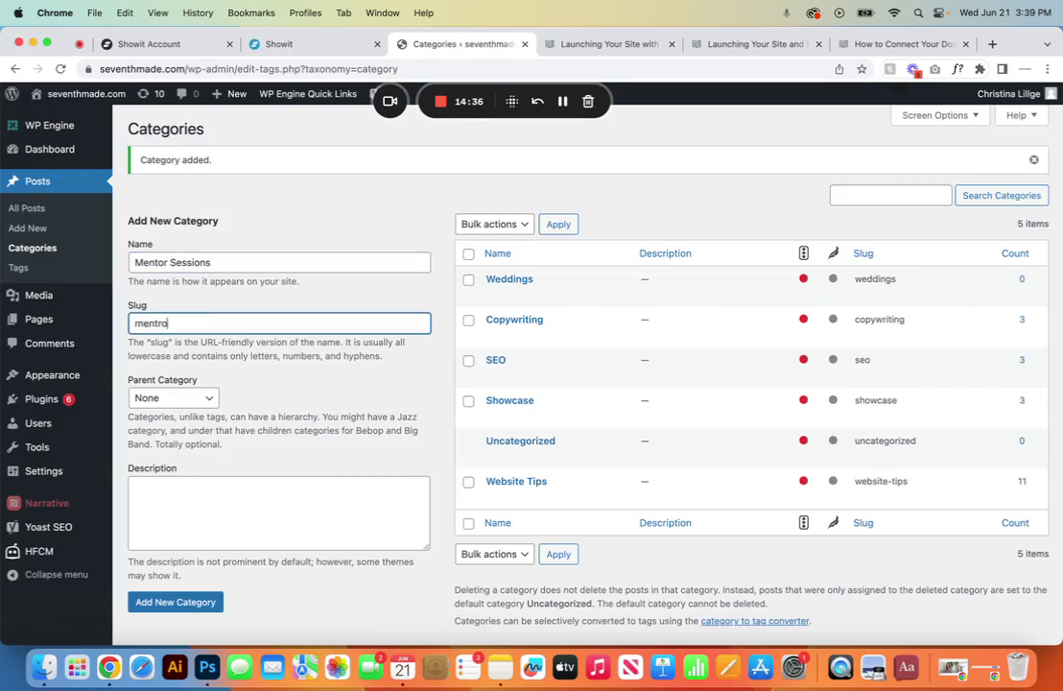
{"action": "type", "text": "or-sessions"}
{"action": "left_click", "coordinate": [177, 605]}
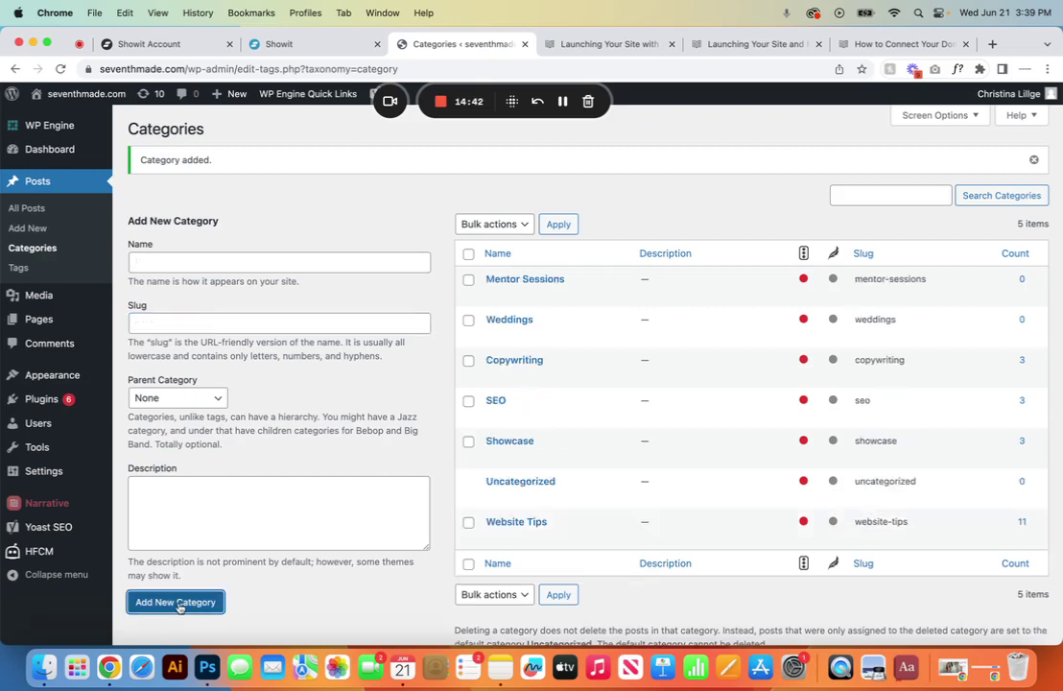
- Copy the Mentor Sessions slug and set the link URL of Showit's Mentor Sessions text to /category/mentor-sessions
{"action": "left_click_drag", "start_coordinate": [928, 281], "coordinate": [855, 285]}
{"action": "key", "text": "cmd+c"}
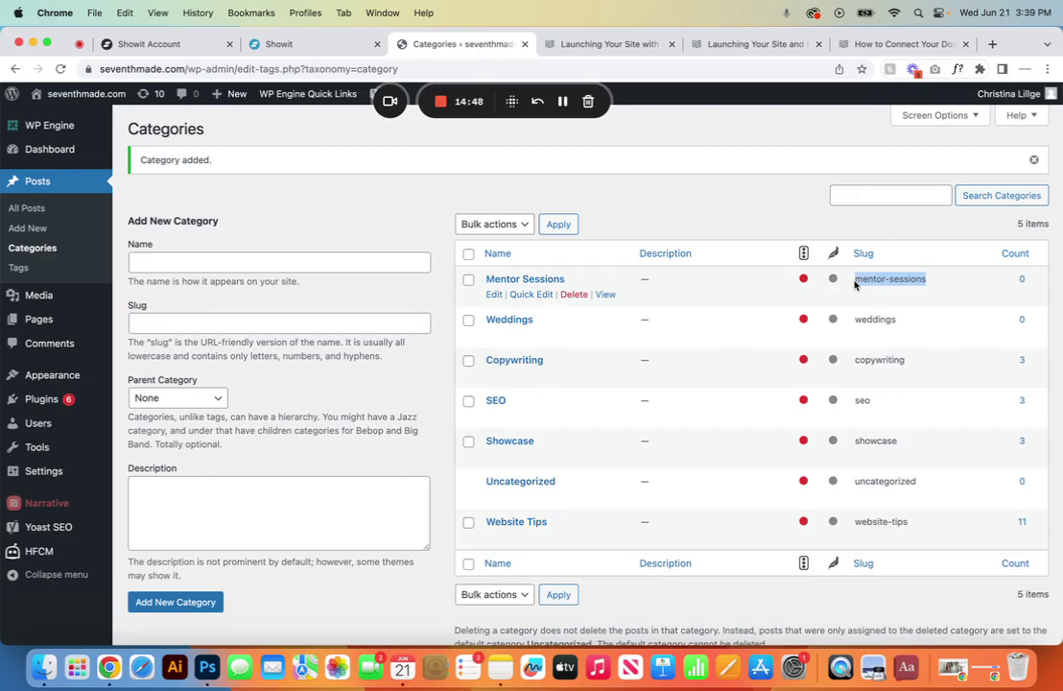
{"action": "left_click", "coordinate": [312, 48]}
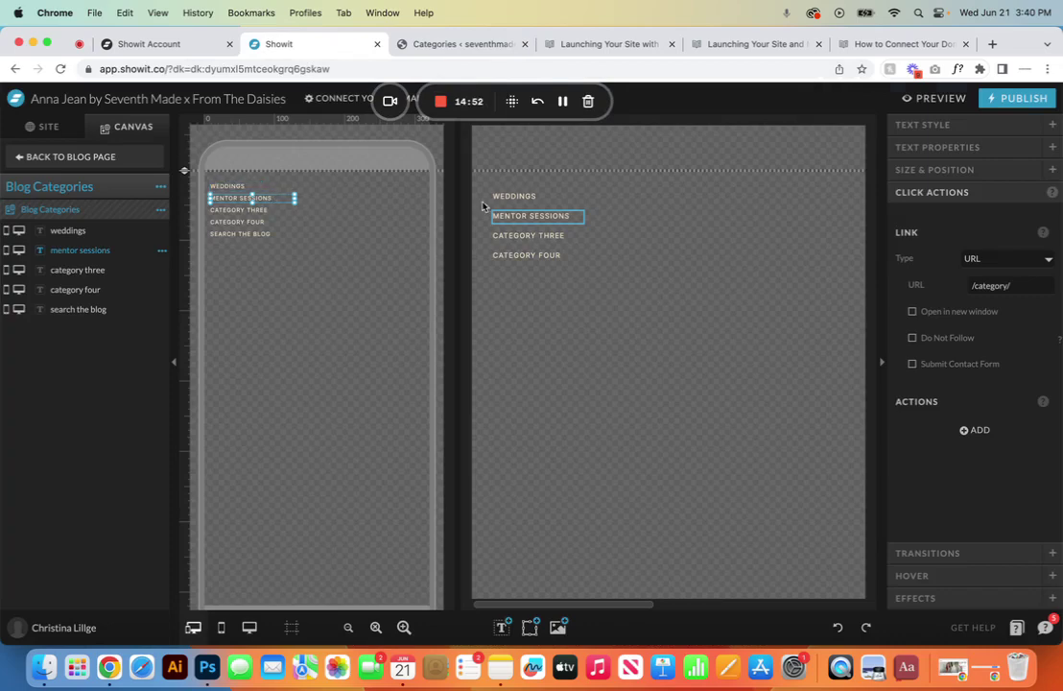
{"action": "left_click", "coordinate": [1022, 285]}
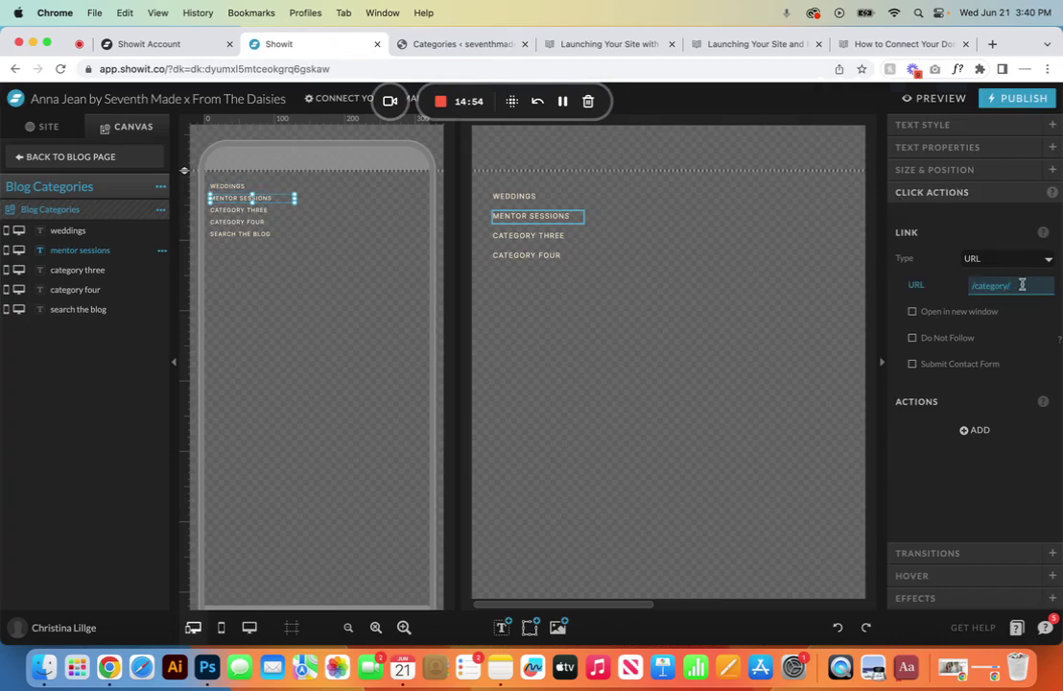
{"action": "key", "text": "cmd+v"}
{"action": "left_click", "coordinate": [992, 240]}
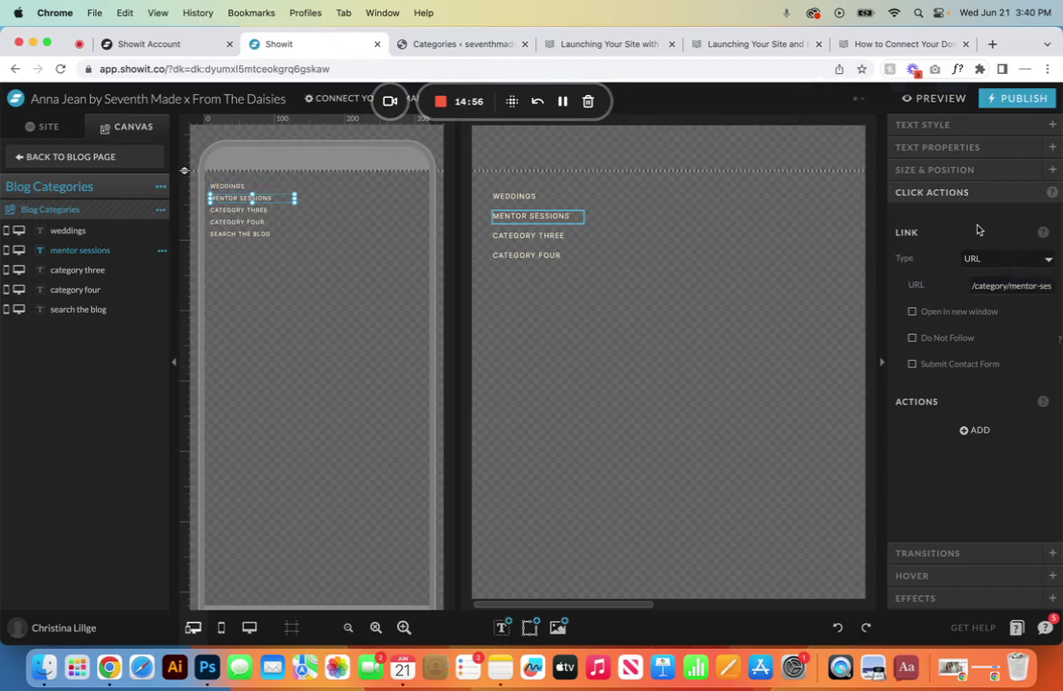
- On the mobile layout, lower the "Search the Blog" text and place a left-aligned duplicate of "Category Four" beneath the original
{"action": "left_click", "coordinate": [247, 234]}
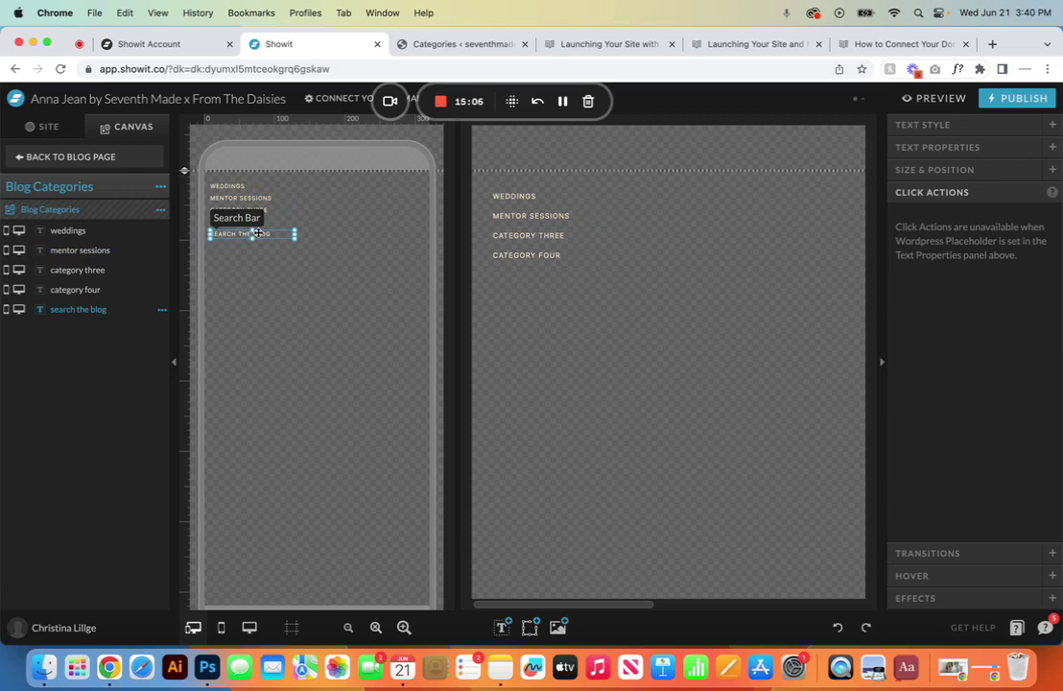
{"action": "left_click_drag", "start_coordinate": [257, 233], "coordinate": [257, 260]}
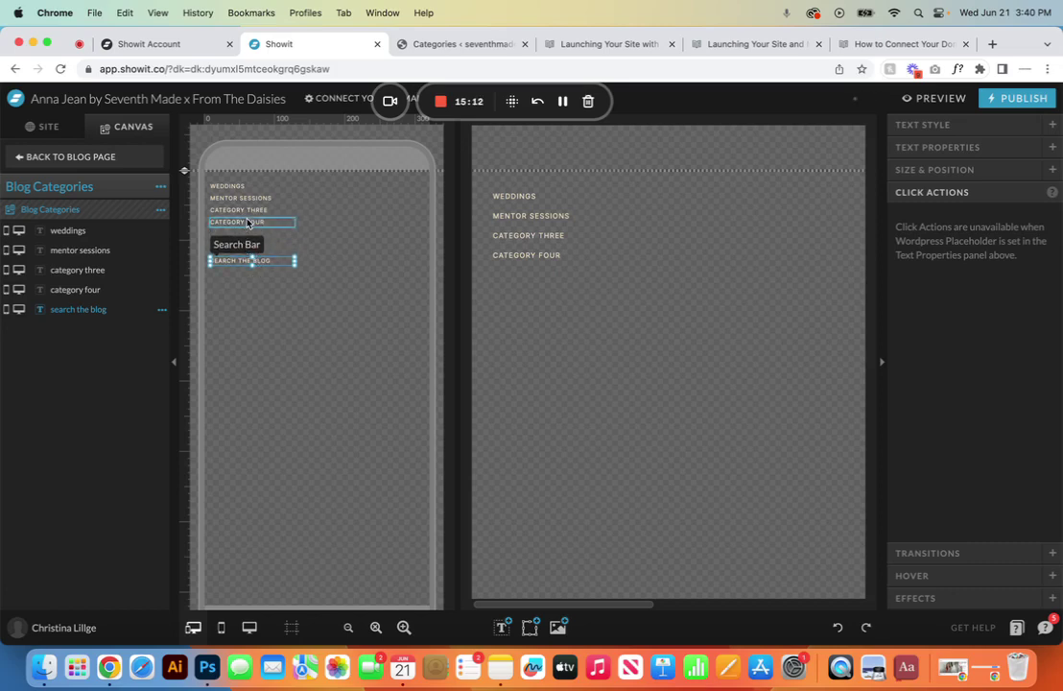
{"action": "left_click", "coordinate": [249, 222]}
{"action": "left_click", "coordinate": [161, 290]}
{"action": "left_click", "coordinate": [161, 326]}
{"action": "left_click_drag", "start_coordinate": [262, 226], "coordinate": [266, 238]}
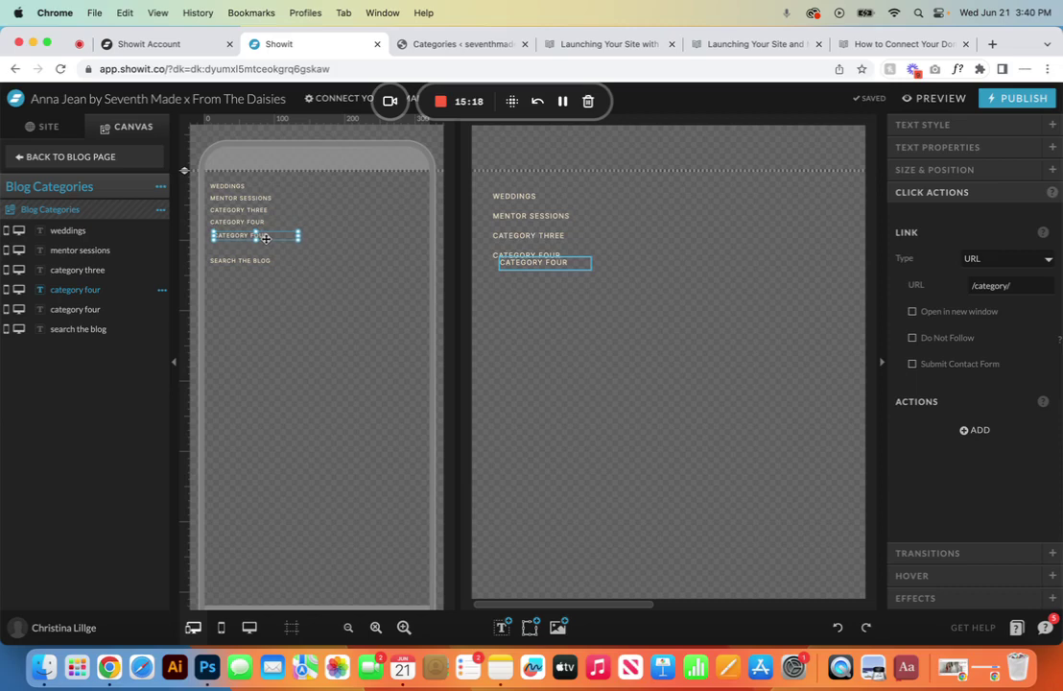
{"action": "left_click", "coordinate": [254, 227], "text": "shift"}
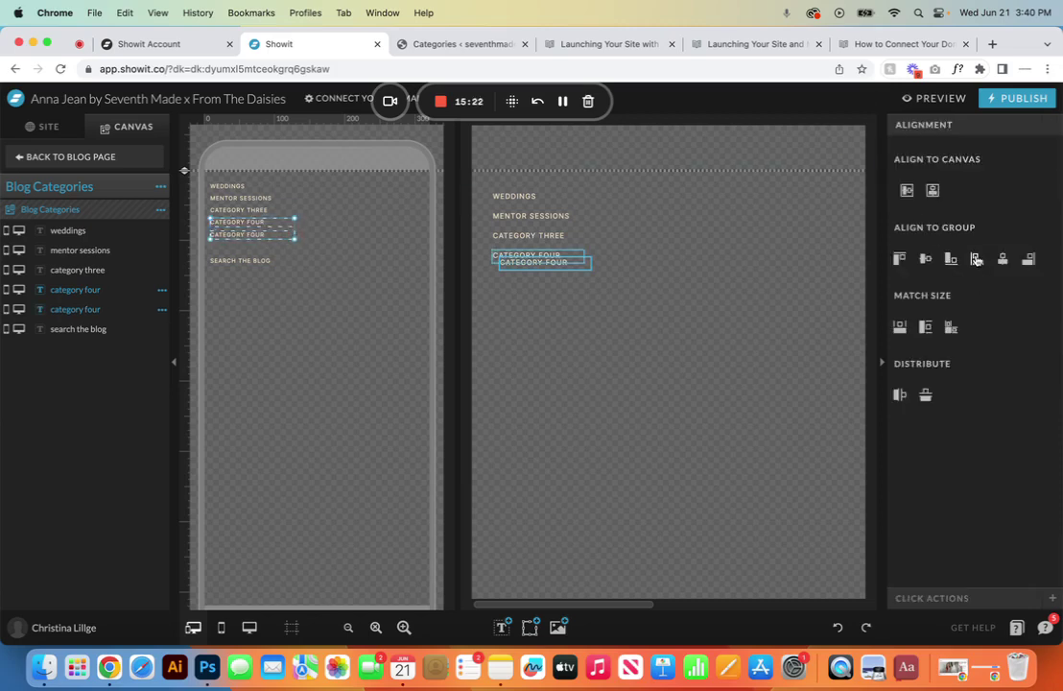
- On the desktop layout, move the duplicated "Category Four" text below the original and left-align the two
{"action": "left_click", "coordinate": [538, 261]}
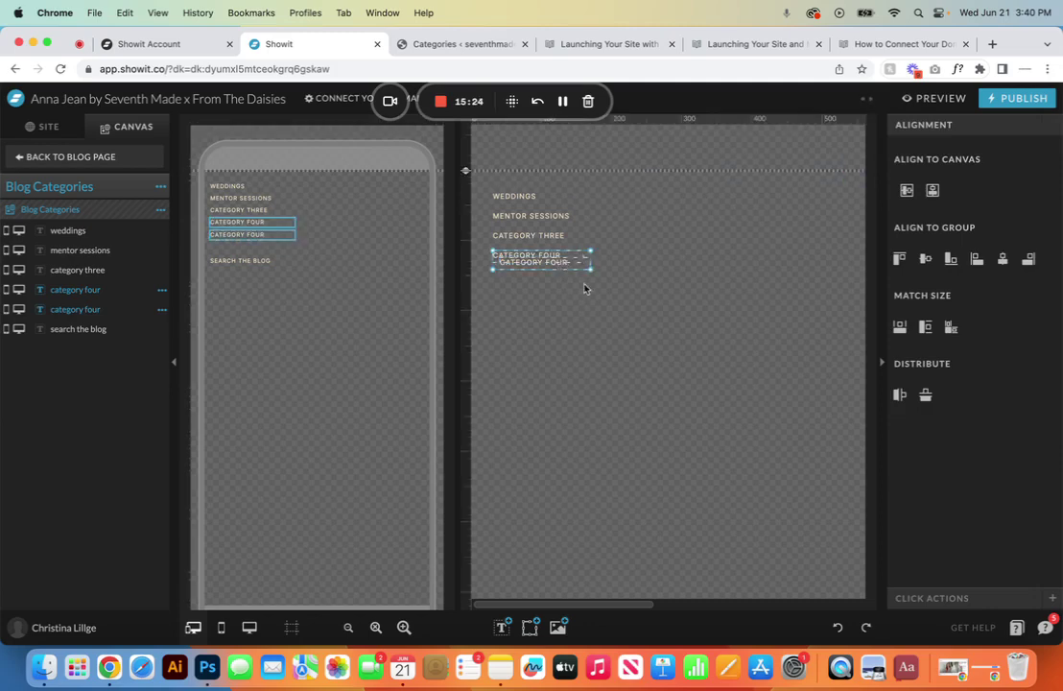
{"action": "left_click", "coordinate": [530, 235]}
{"action": "left_click", "coordinate": [564, 265]}
{"action": "left_click_drag", "start_coordinate": [563, 266], "coordinate": [563, 277]}
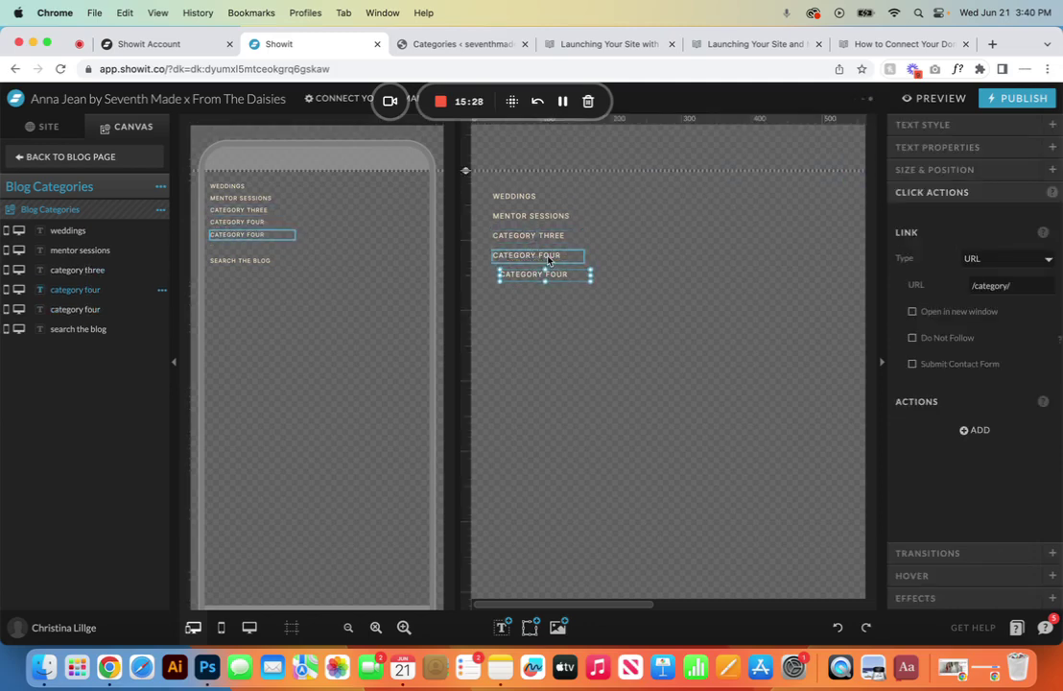
{"action": "left_click", "coordinate": [548, 258], "text": "shift"}
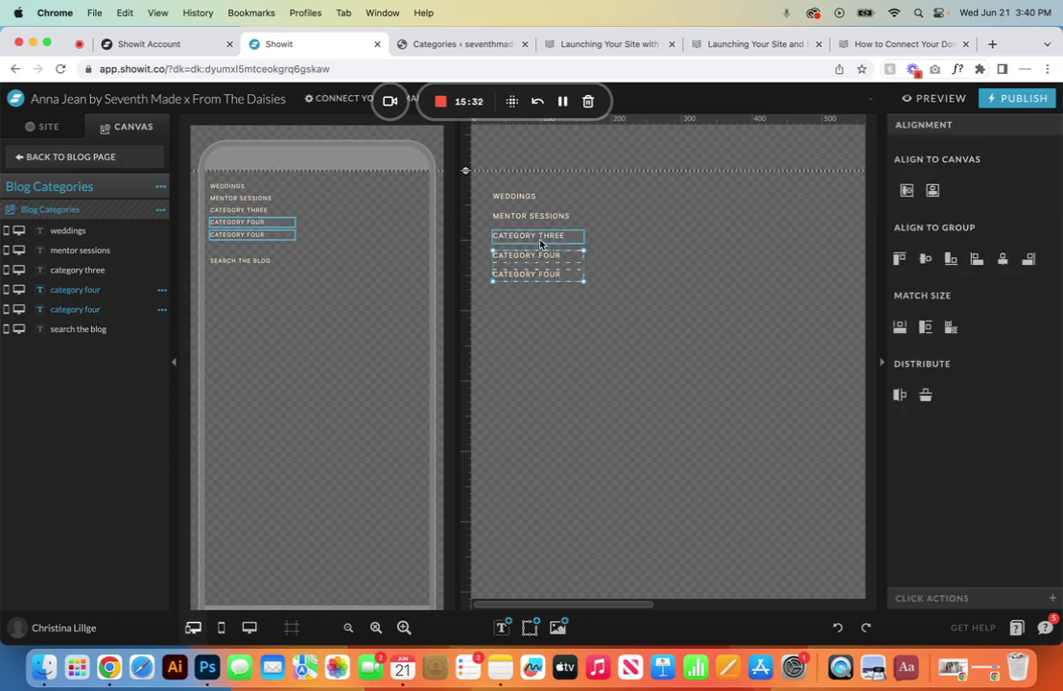
- Distribute the five category texts evenly in the vertical direction on the desktop layout
{"action": "left_click", "coordinate": [63, 234]}
{"action": "left_click", "coordinate": [68, 309], "text": "shift"}
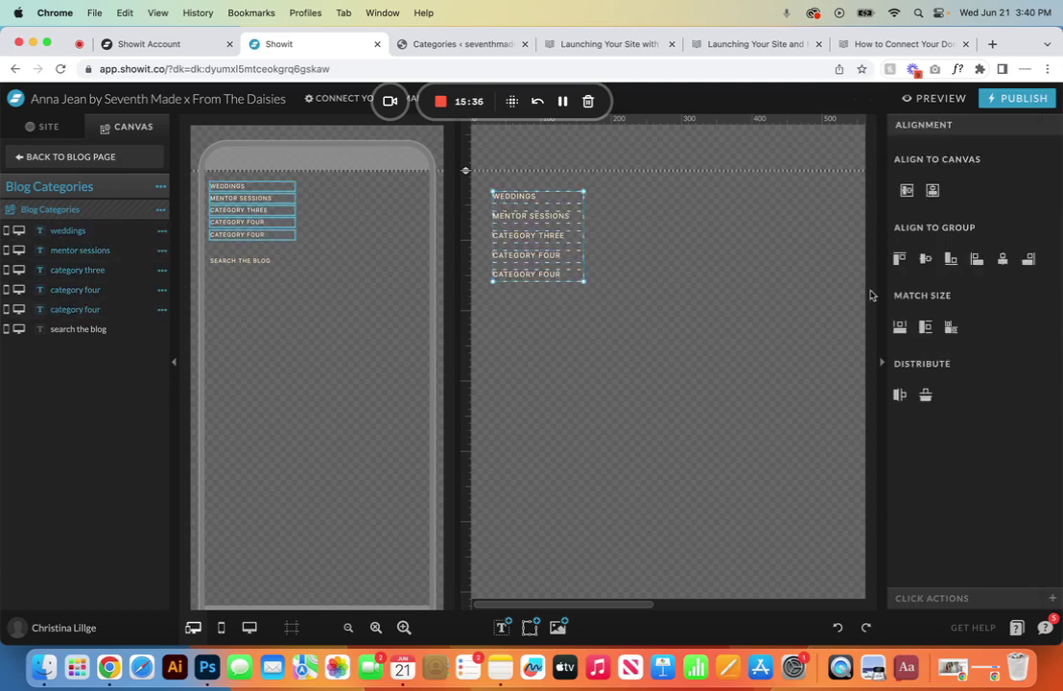
{"action": "left_click", "coordinate": [926, 397]}
{"action": "left_click", "coordinate": [248, 236]}
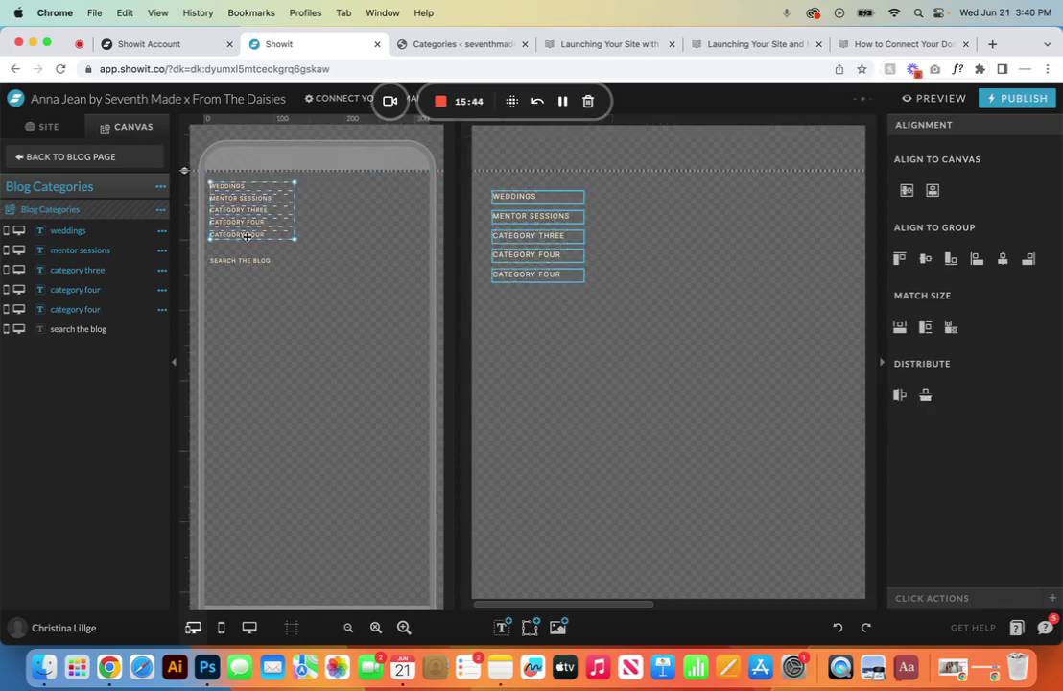
- Reorder the duplicated "Category Four" layer below the original and change its text to "Elopements"
{"action": "left_click", "coordinate": [119, 309]}
{"action": "left_click", "coordinate": [109, 290]}
{"action": "left_click_drag", "start_coordinate": [109, 290], "coordinate": [105, 308]}
{"action": "double_click", "coordinate": [243, 235]}
{"action": "key", "text": "super+a"}
{"action": "type", "text": "Elopements"}
{"action": "left_click", "coordinate": [368, 215]}
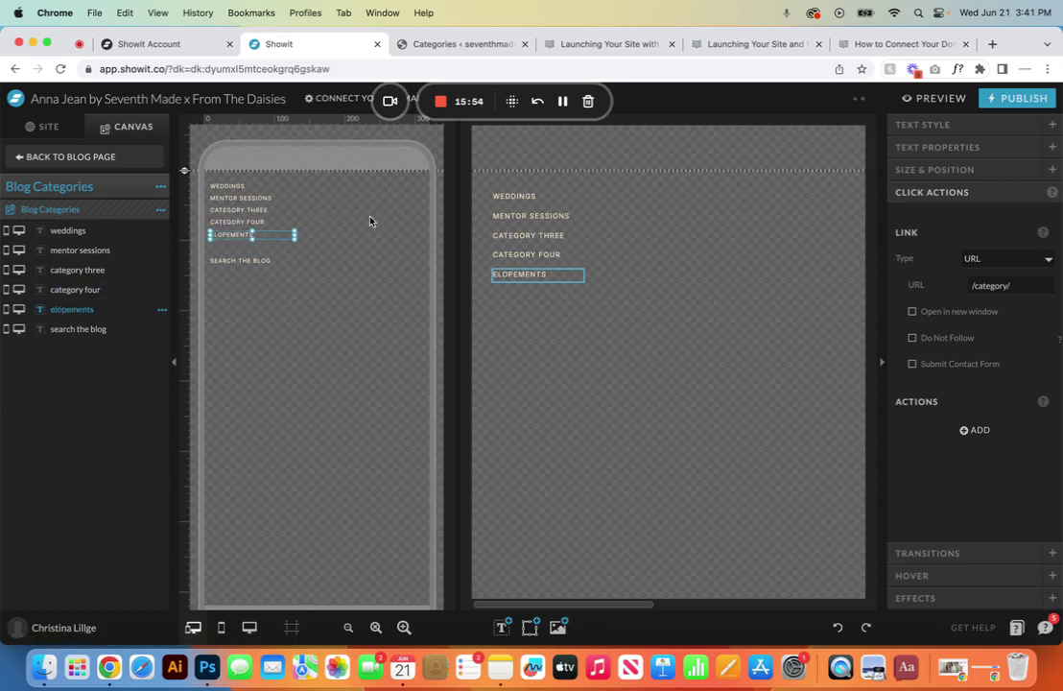
- In WordPress, add a new category named "Elopements" with the slug "elopements"
{"action": "left_click", "coordinate": [462, 43]}
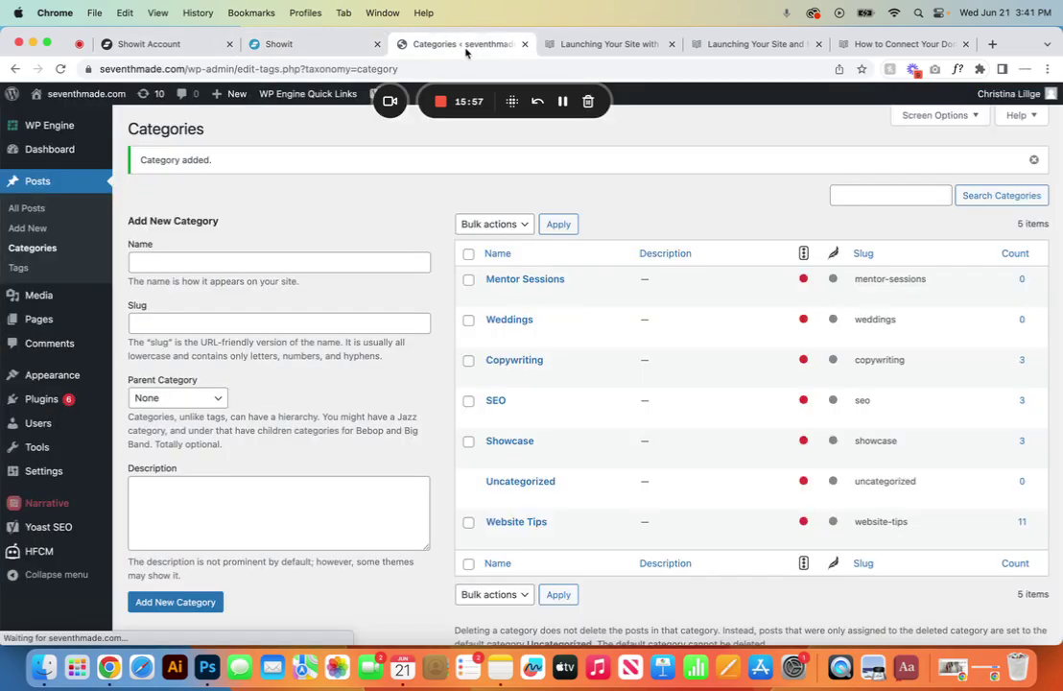
{"action": "left_click", "coordinate": [186, 264]}
{"action": "type", "text": "Elopements"}
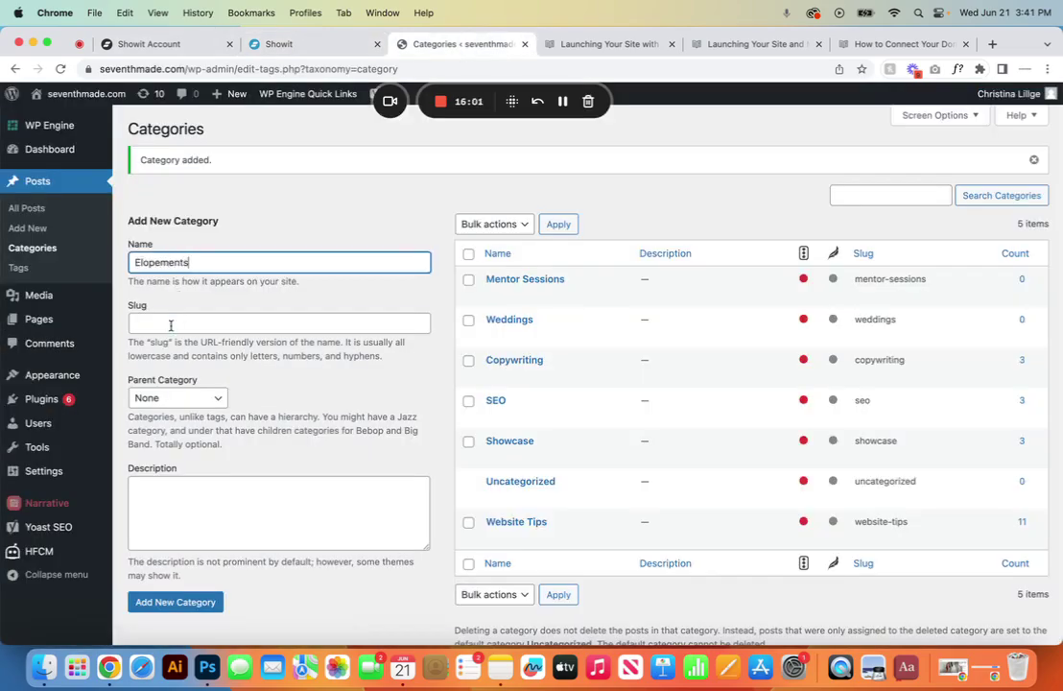
{"action": "left_click", "coordinate": [237, 325]}
{"action": "type", "text": "elopements"}
{"action": "left_click", "coordinate": [188, 601]}
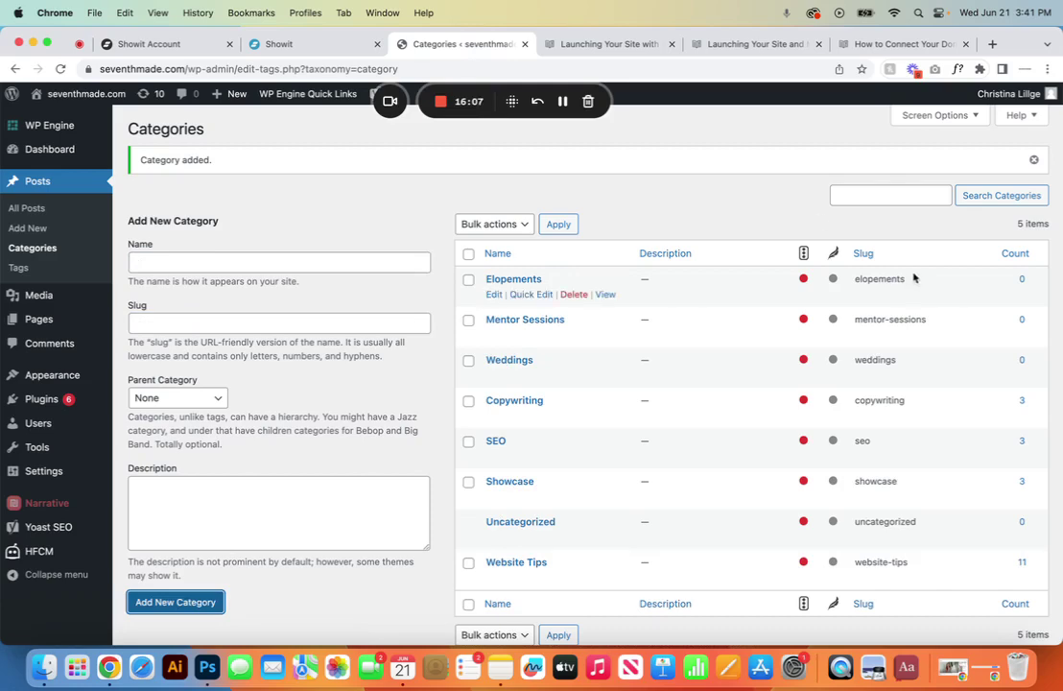
- Switch back to Showit and set the "Elopements" text's link URL to /category/elopements, matching the WordPress slug
{"action": "left_click_drag", "start_coordinate": [905, 282], "coordinate": [848, 286]}
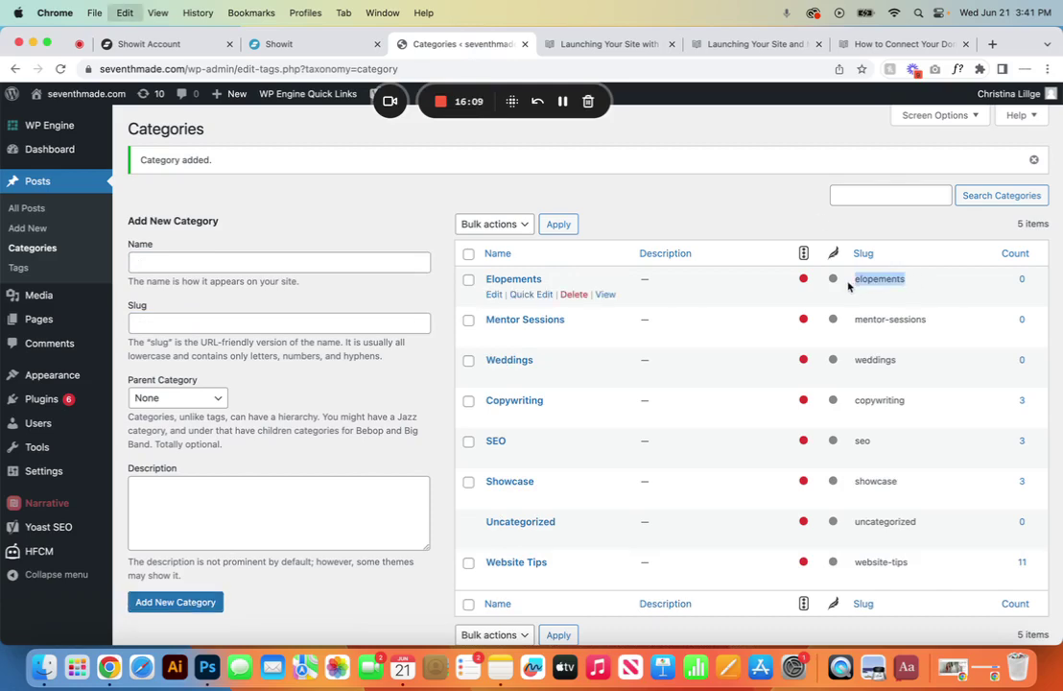
{"action": "left_click", "coordinate": [283, 43]}
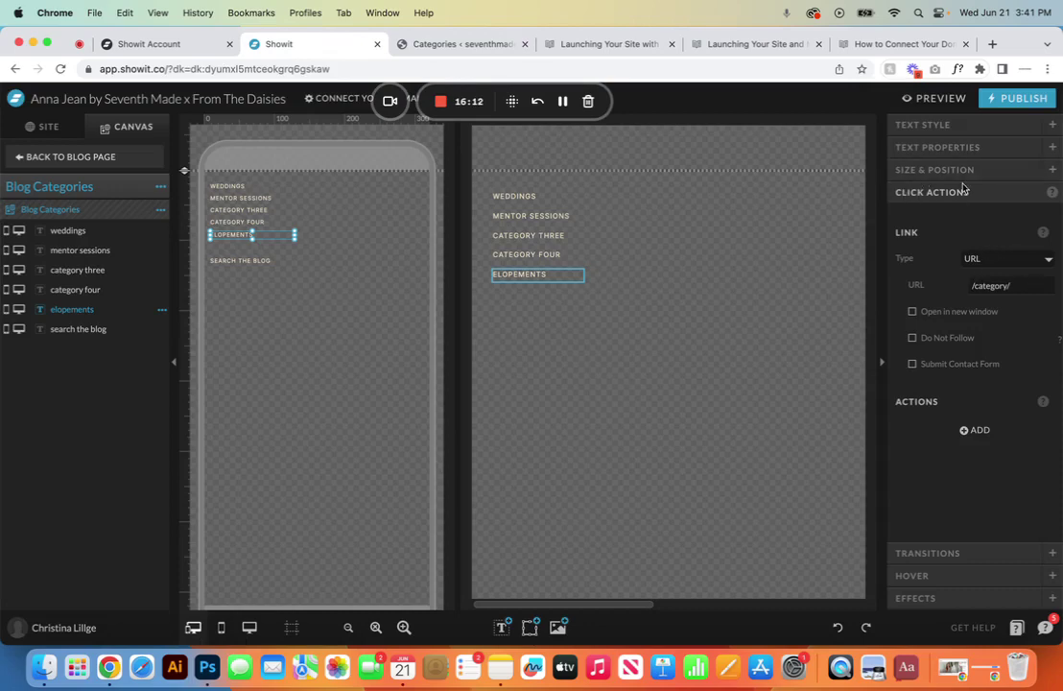
{"action": "left_click", "coordinate": [1020, 290]}
{"action": "type", "text": "/category/elopements"}
{"action": "left_click", "coordinate": [985, 228]}
- Move the "Search the Blog" text up closer to "Elopements" on the mobile layout
{"action": "left_click", "coordinate": [248, 261]}
{"action": "left_click_drag", "start_coordinate": [248, 261], "coordinate": [246, 250]}
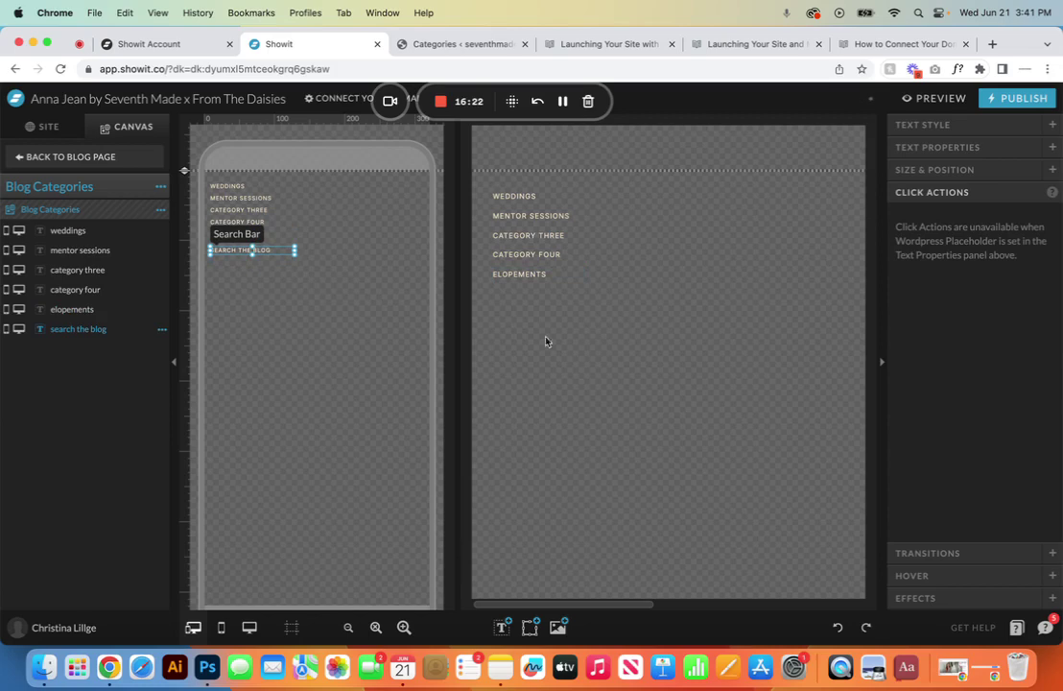
{"action": "scroll", "coordinate": [528, 336], "scroll_direction": "right", "scroll_amount": 5}
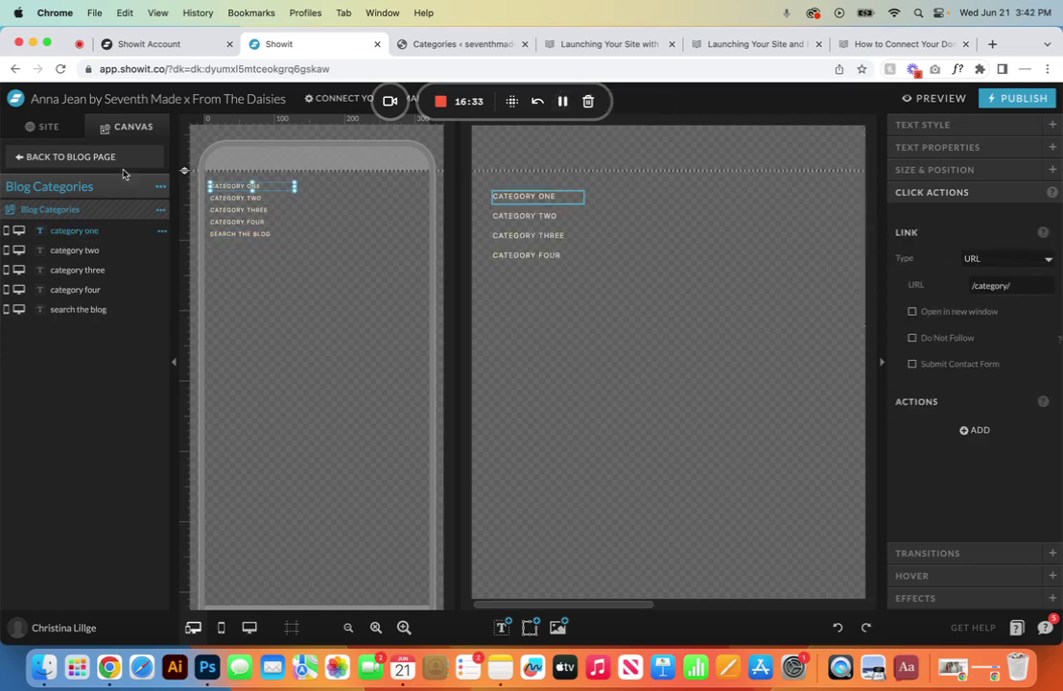
- Leave the Blog Categories canvas and open the Blog canvas of the Home blog template to view its settings
{"action": "left_click", "coordinate": [73, 158]}
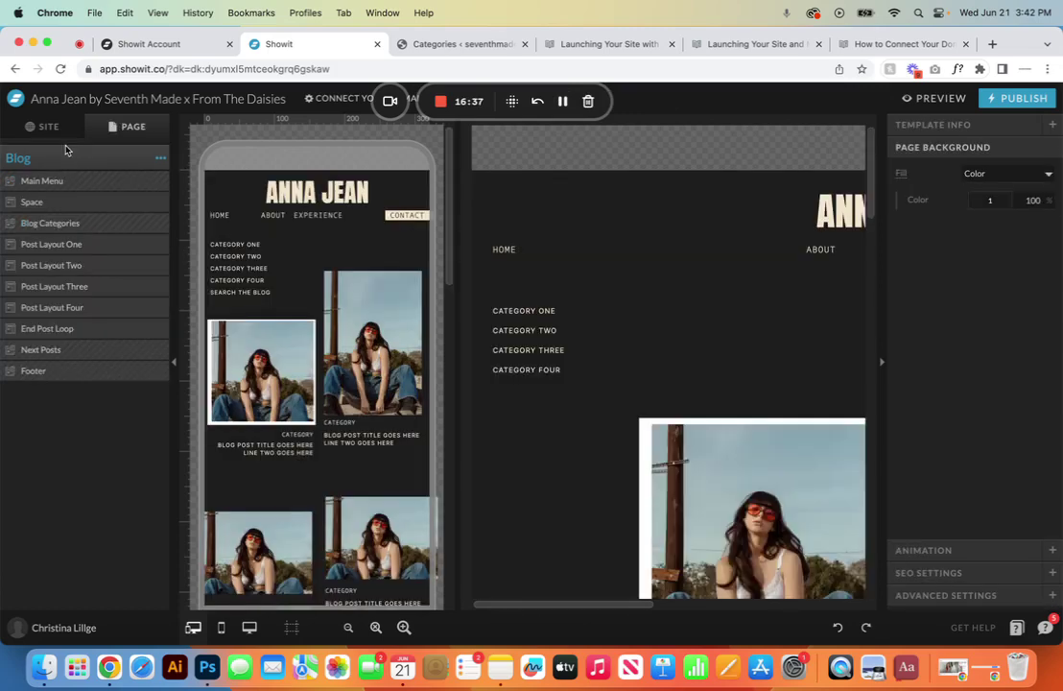
{"action": "left_click", "coordinate": [50, 126]}
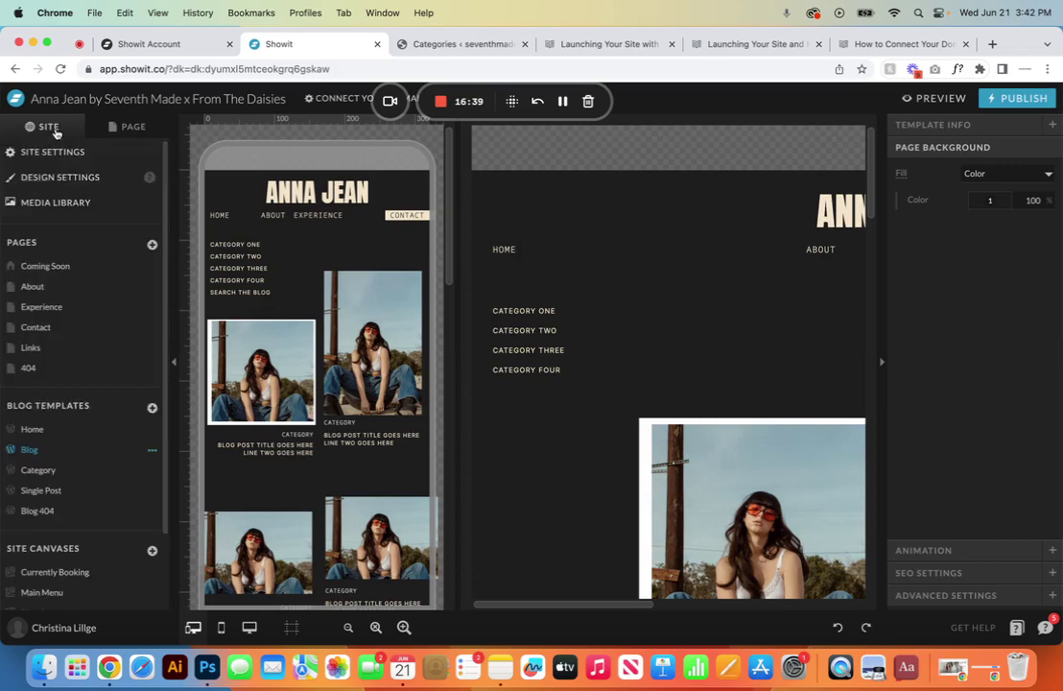
{"action": "left_click", "coordinate": [71, 437]}
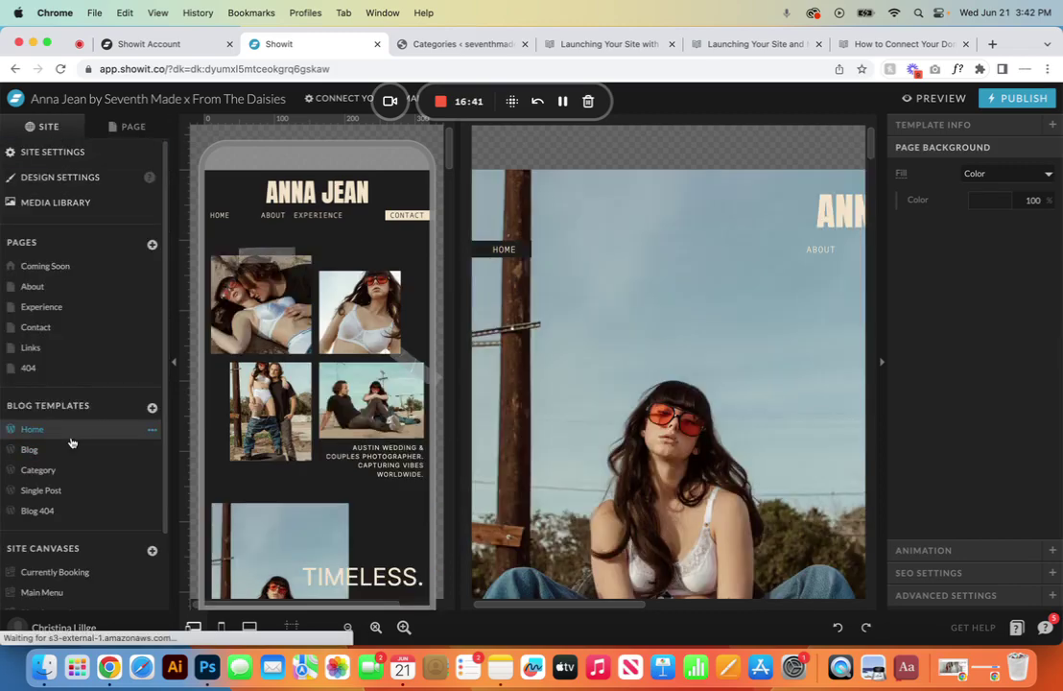
{"action": "left_click", "coordinate": [131, 135]}
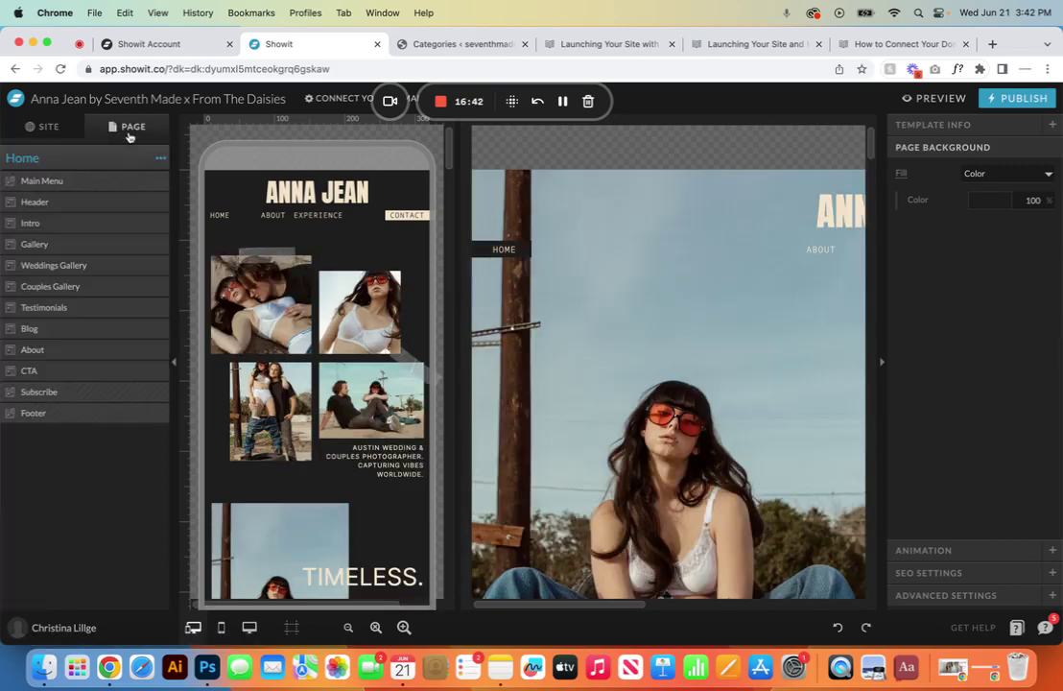
{"action": "left_click", "coordinate": [57, 329]}
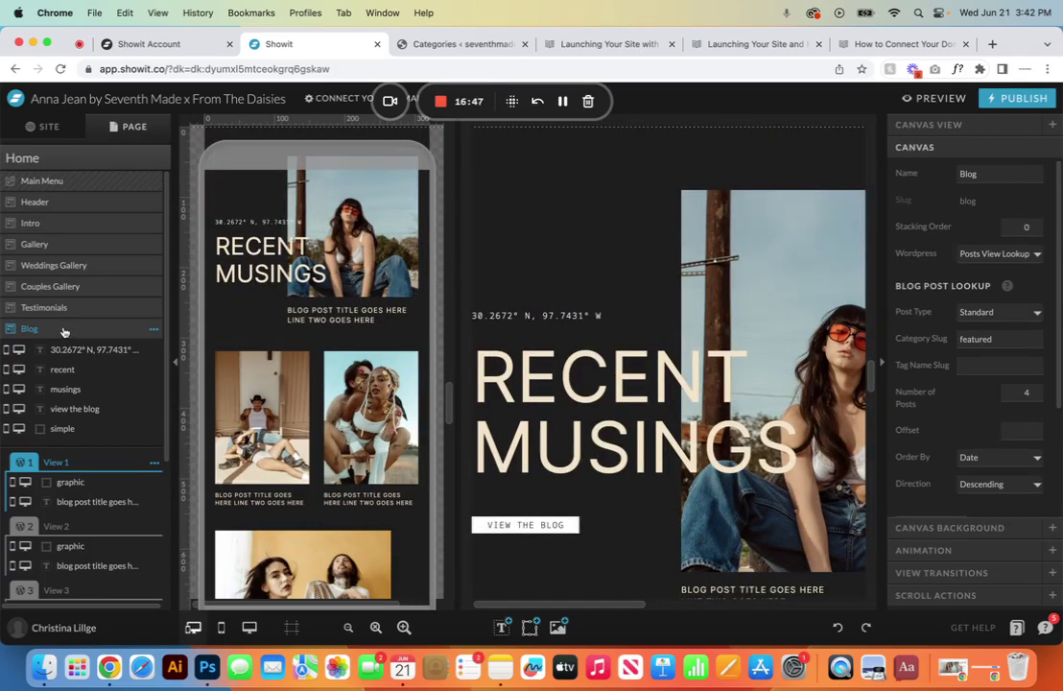
- In WordPress, add a new category named "Featured" with the slug "featured"
{"action": "left_click", "coordinate": [411, 43]}
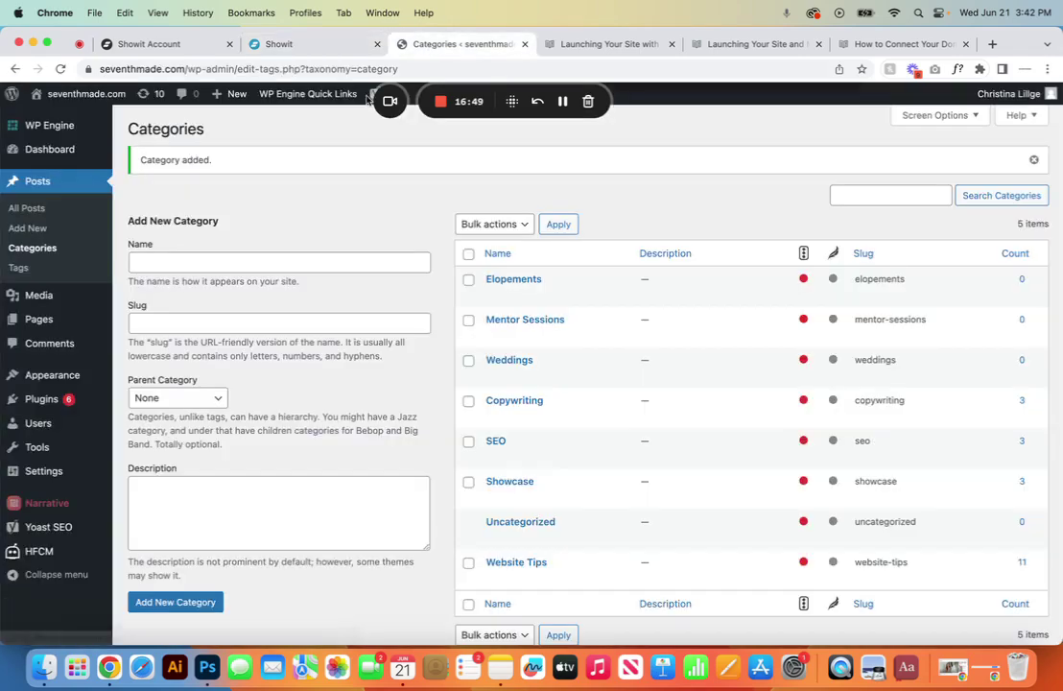
{"action": "left_click", "coordinate": [234, 262]}
{"action": "type", "text": "Featured"}
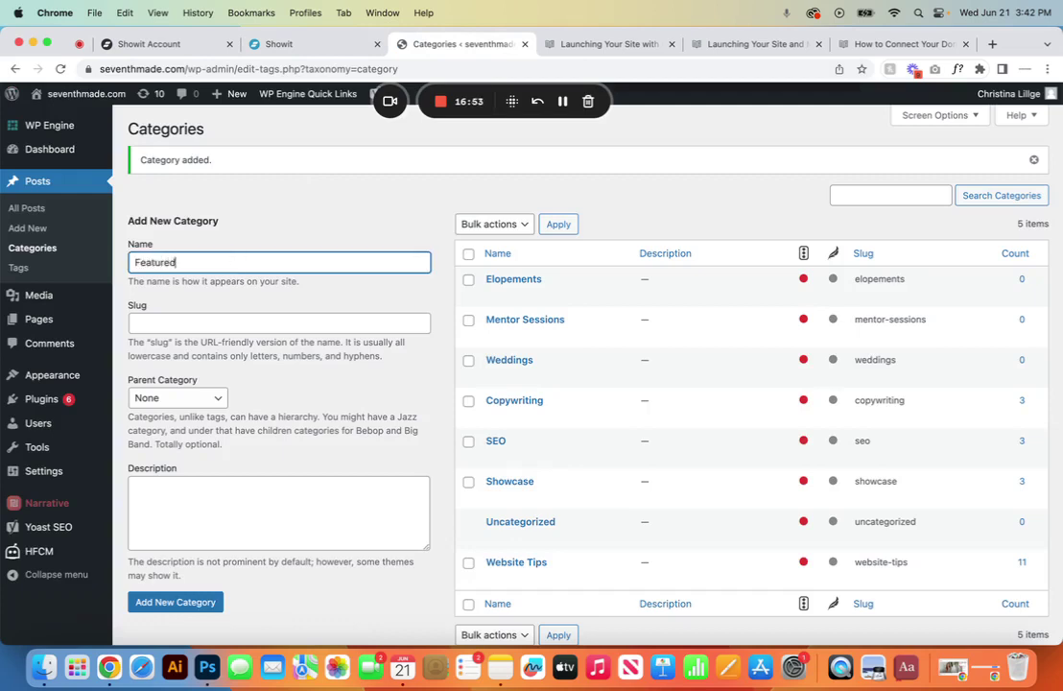
{"action": "left_click", "coordinate": [236, 322]}
{"action": "type", "text": "featured"}
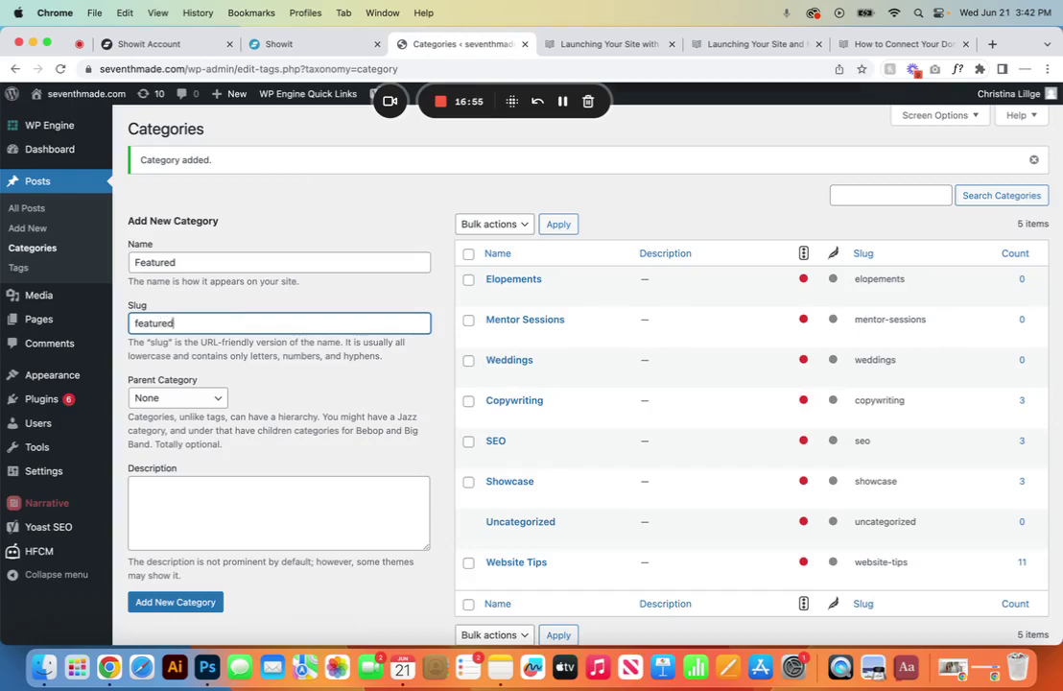
{"action": "left_click", "coordinate": [183, 602]}
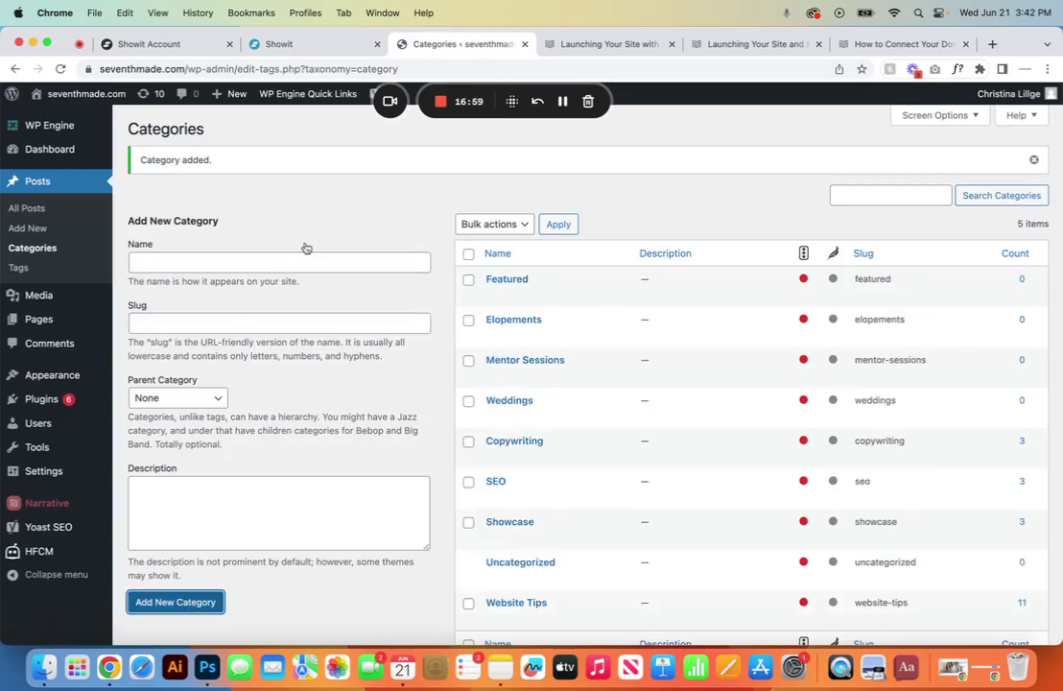
- Back in Showit, review the Home Blog canvas's category slug and number of posts, and open the Blog template
{"action": "left_click", "coordinate": [317, 44]}
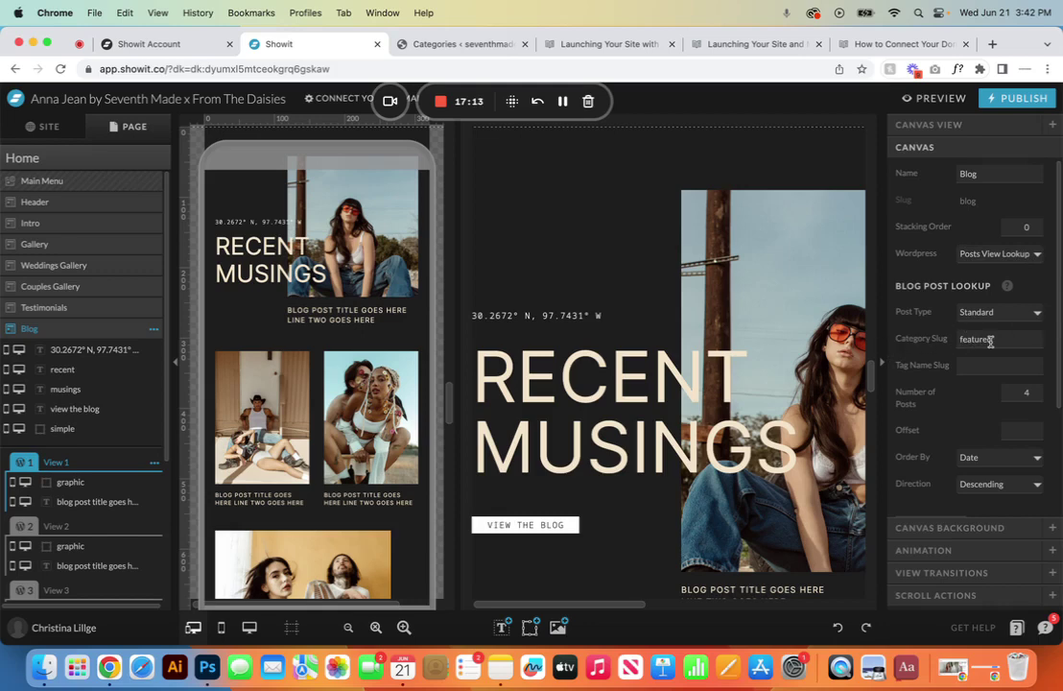
{"action": "scroll", "coordinate": [990, 341], "scroll_direction": "down", "scroll_amount": 2}
{"action": "scroll", "coordinate": [990, 342], "scroll_direction": "down", "scroll_amount": 1}
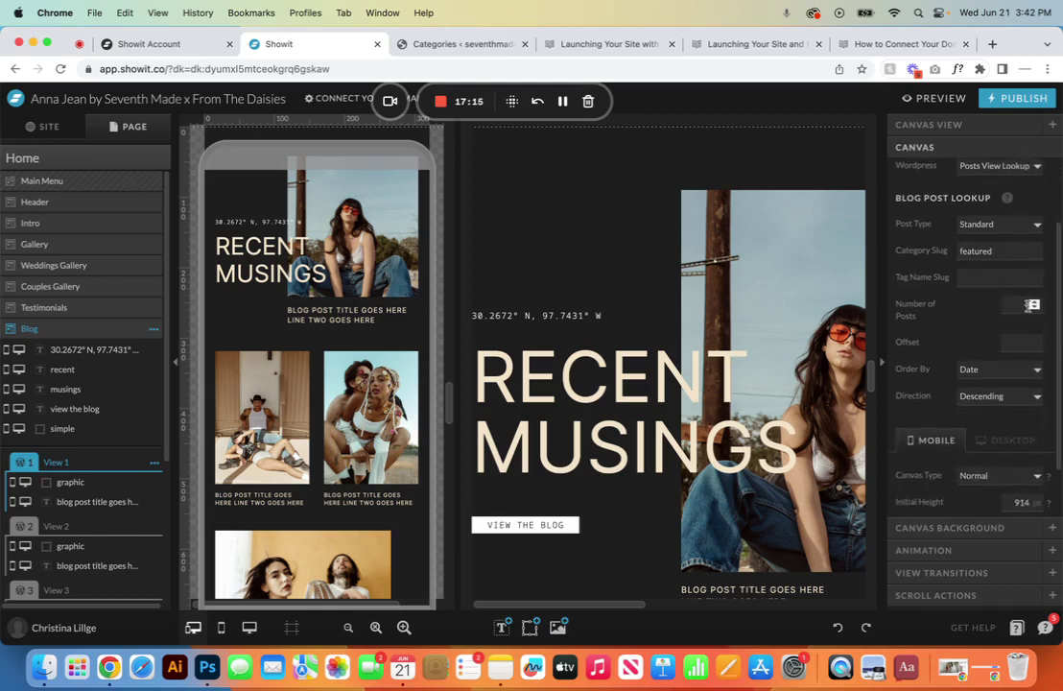
{"action": "left_click", "coordinate": [1027, 304]}
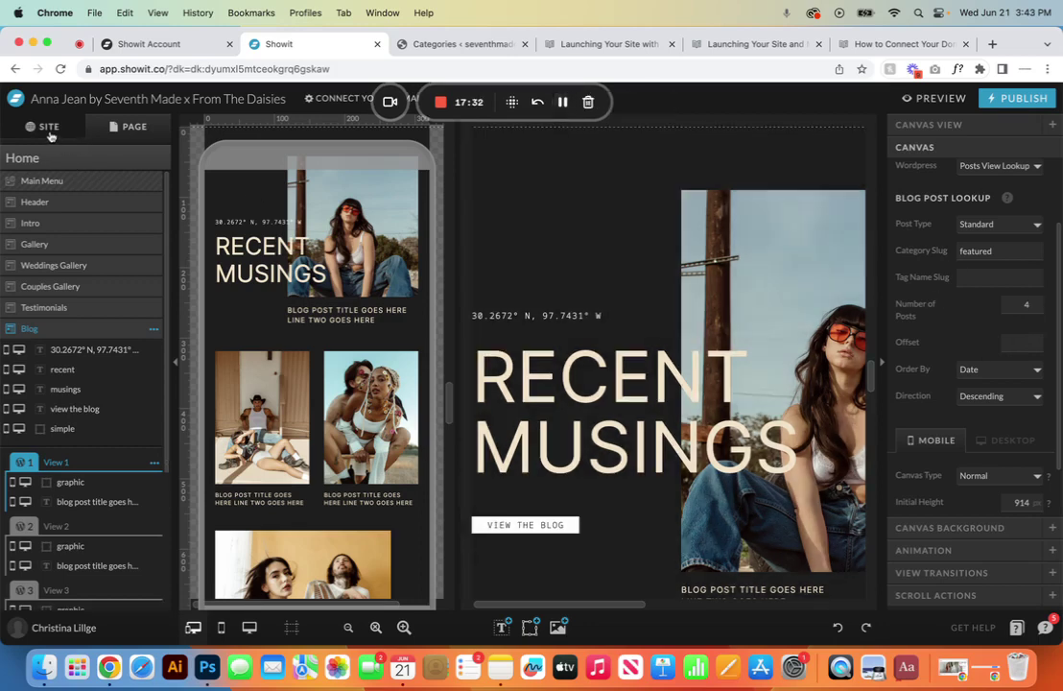
{"action": "left_click", "coordinate": [48, 123]}
{"action": "left_click", "coordinate": [52, 449]}
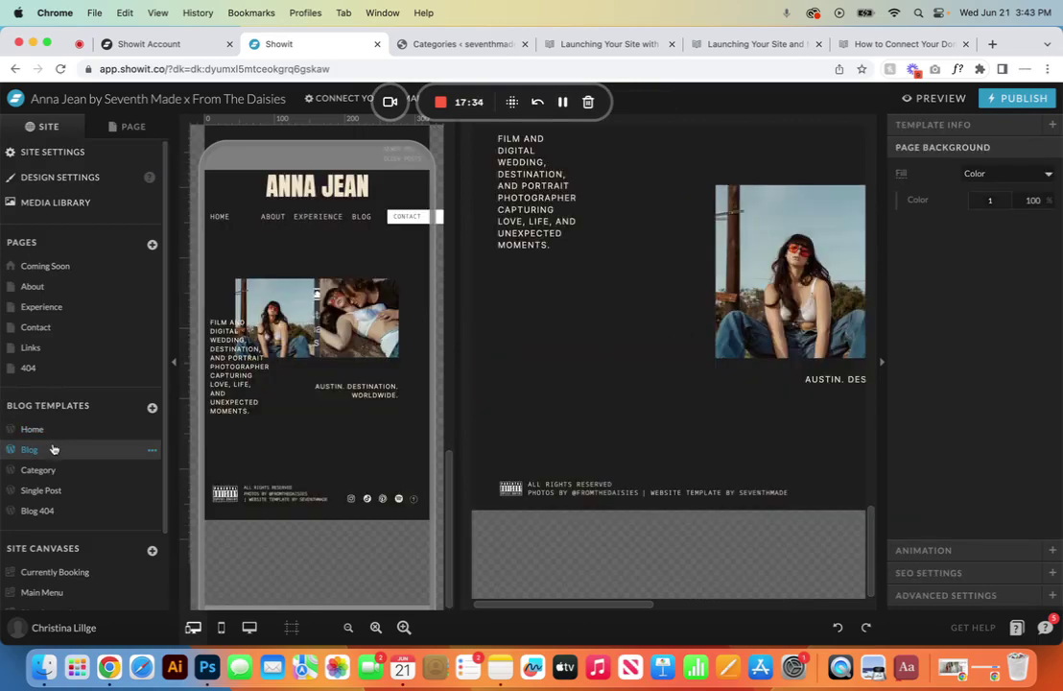
- Switch to WordPress and start a new blog post
{"action": "left_click", "coordinate": [425, 44]}
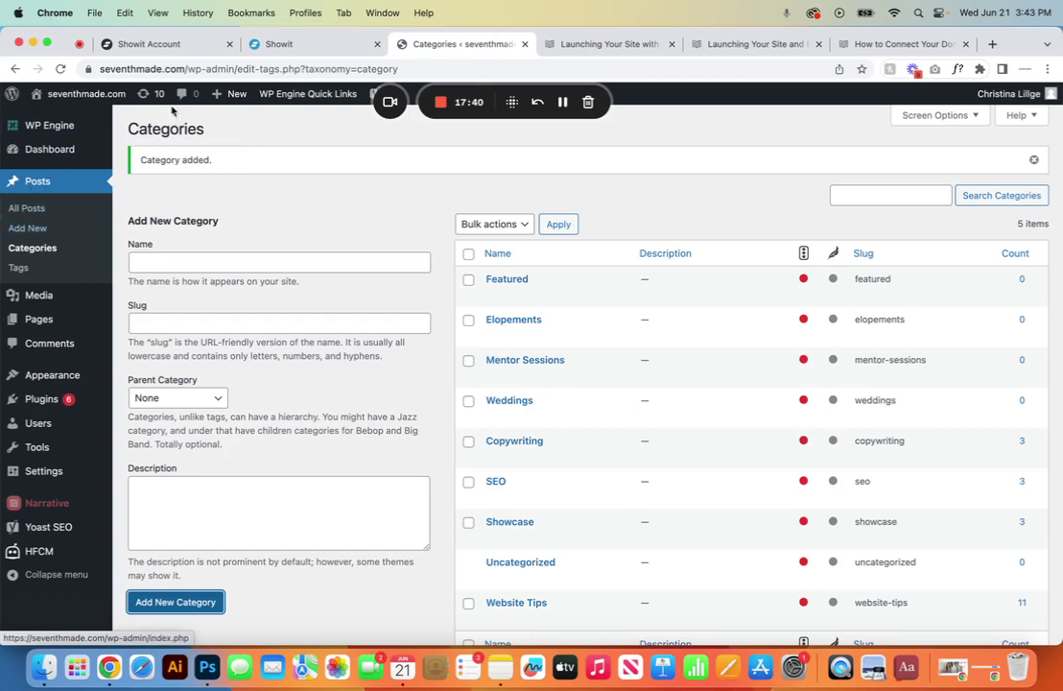
{"action": "mouse_move", "coordinate": [228, 97]}
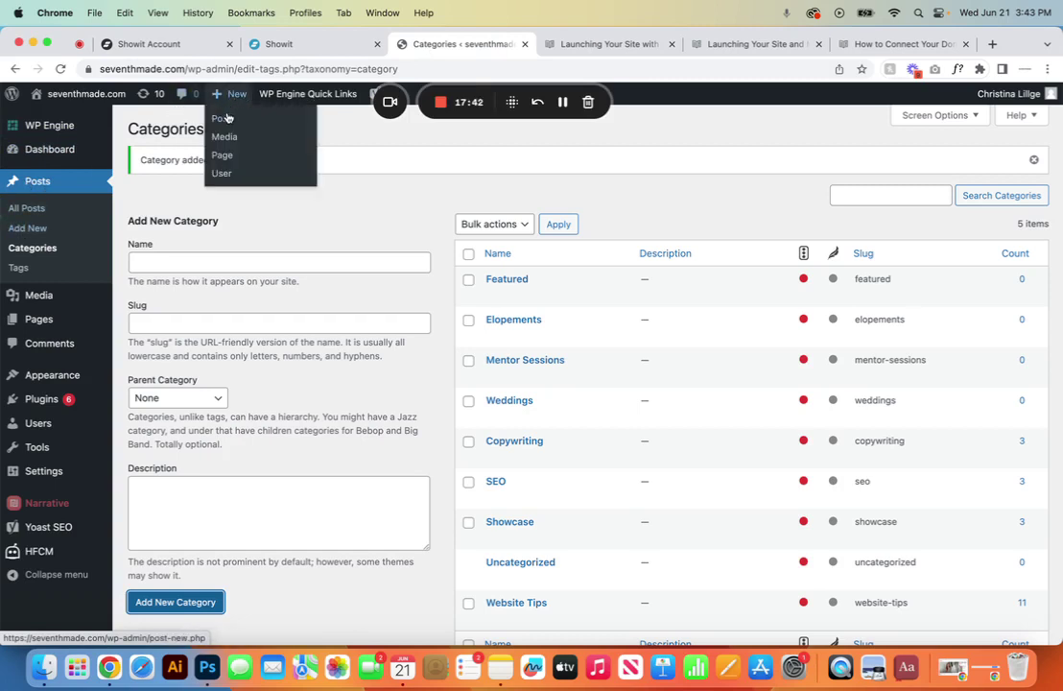
{"action": "left_click", "coordinate": [227, 119]}
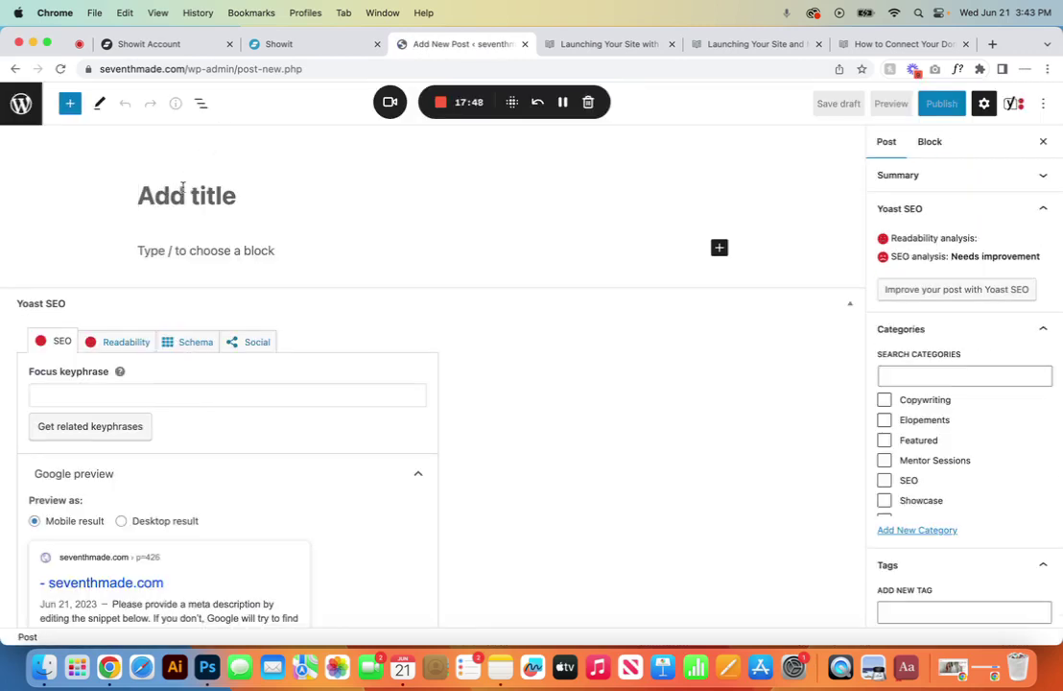
- In Showit, show the Blog template in desktop view only and copy the two-line placeholder title of the first post
{"action": "left_click", "coordinate": [294, 46]}
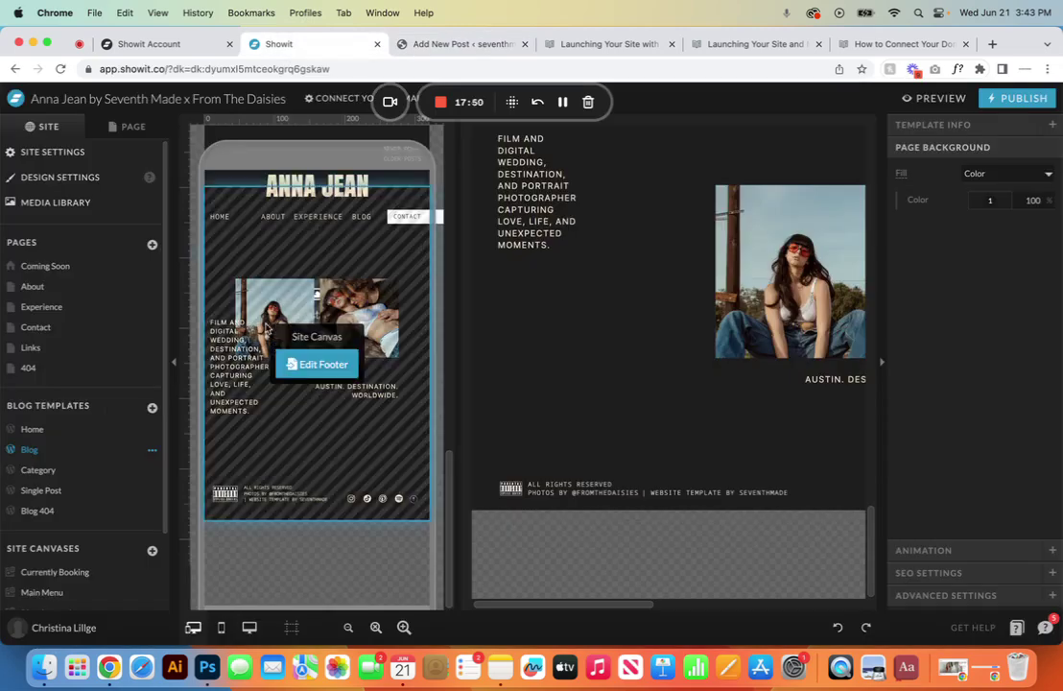
{"action": "left_click", "coordinate": [250, 628]}
{"action": "scroll", "coordinate": [417, 401], "scroll_direction": "up", "scroll_amount": 5}
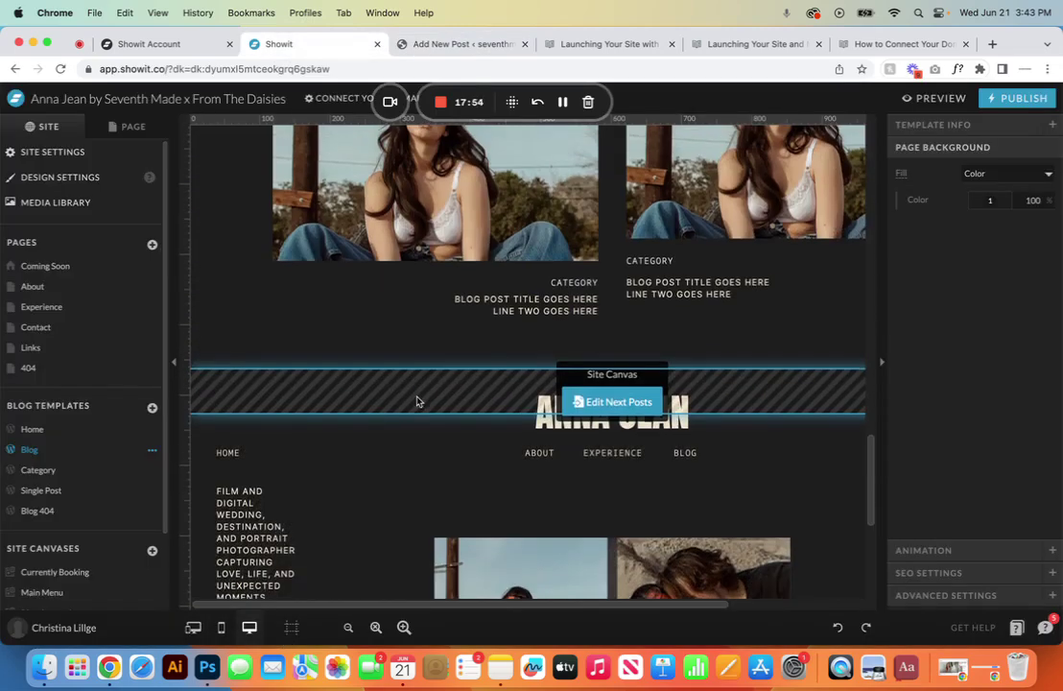
{"action": "scroll", "coordinate": [417, 401], "scroll_direction": "down", "scroll_amount": 3}
{"action": "scroll", "coordinate": [416, 401], "scroll_direction": "up", "scroll_amount": 8}
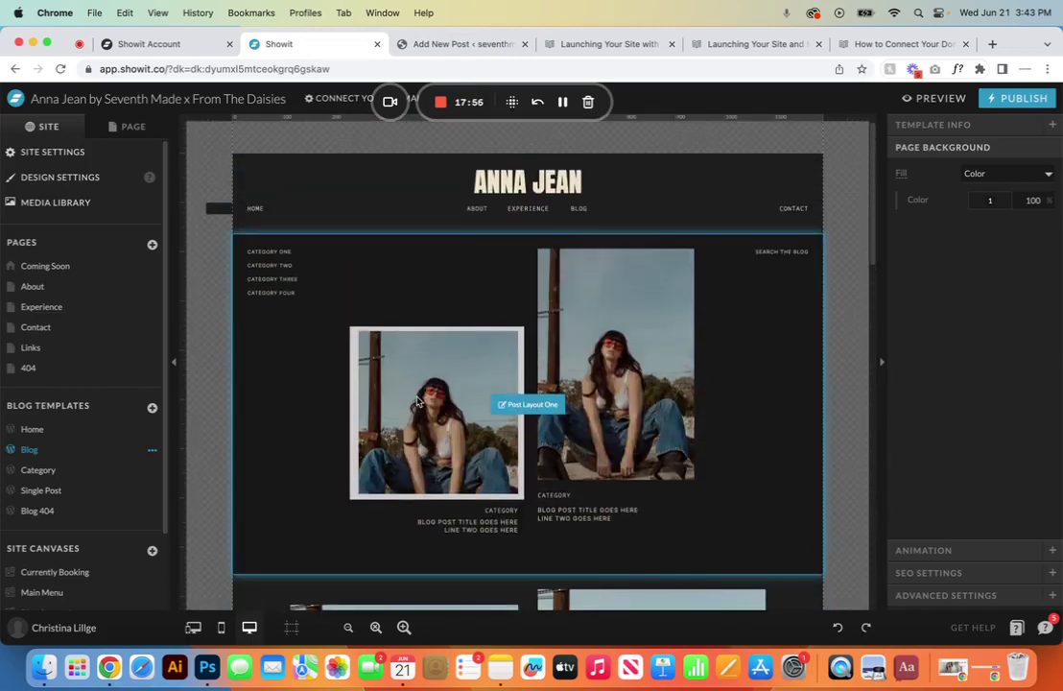
{"action": "left_click", "coordinate": [443, 535]}
{"action": "left_click", "coordinate": [443, 535]}
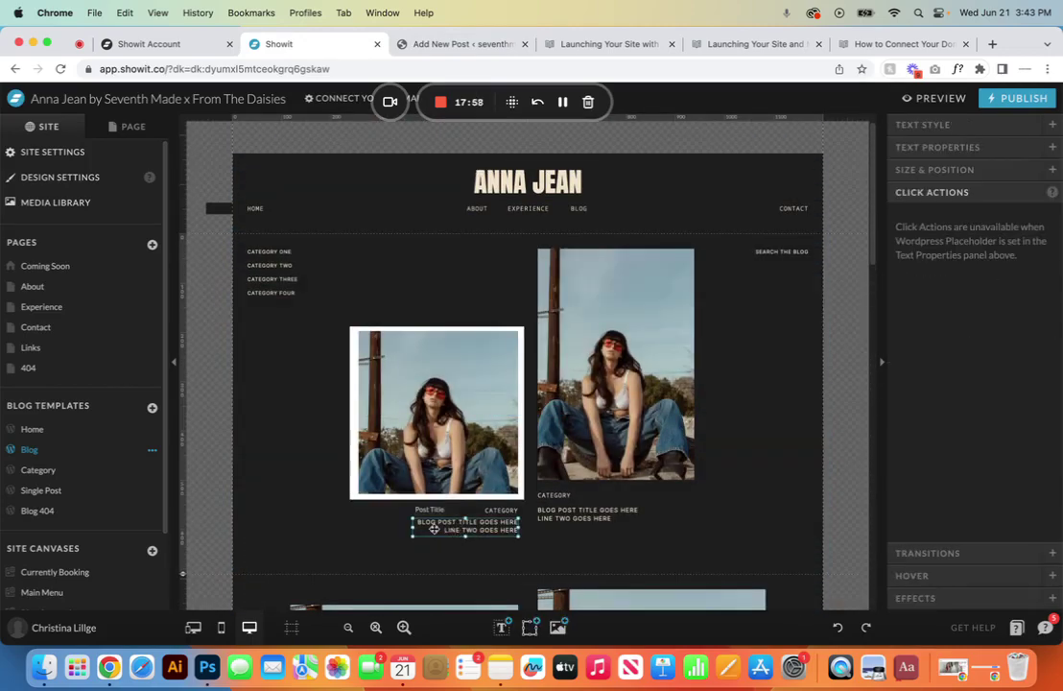
{"action": "triple_click", "coordinate": [475, 529]}
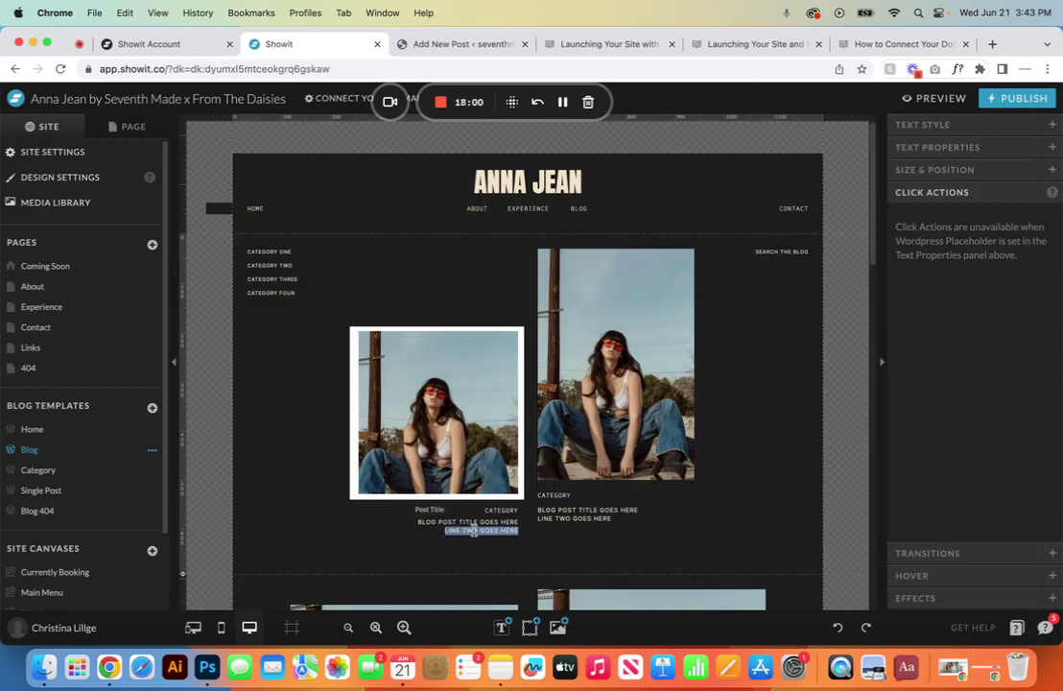
{"action": "left_click_drag", "start_coordinate": [417, 522], "coordinate": [507, 538]}
{"action": "key", "text": "super+c"}
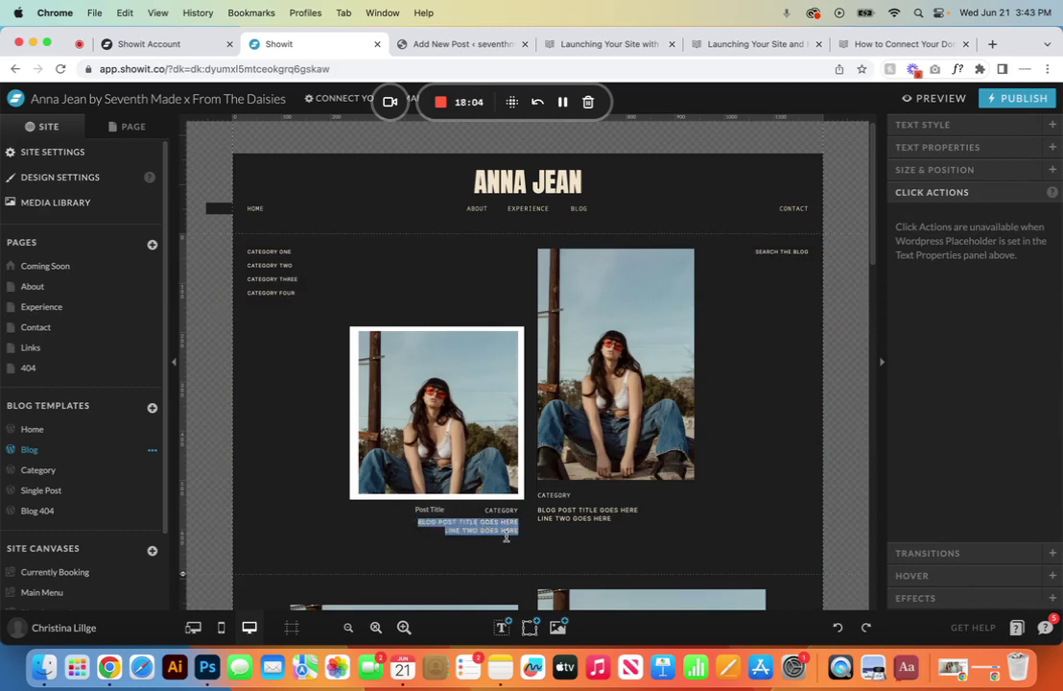
- Paste the copied placeholder text as the new WordPress post's title and highlight its lines to check its length
{"action": "left_click", "coordinate": [471, 44]}
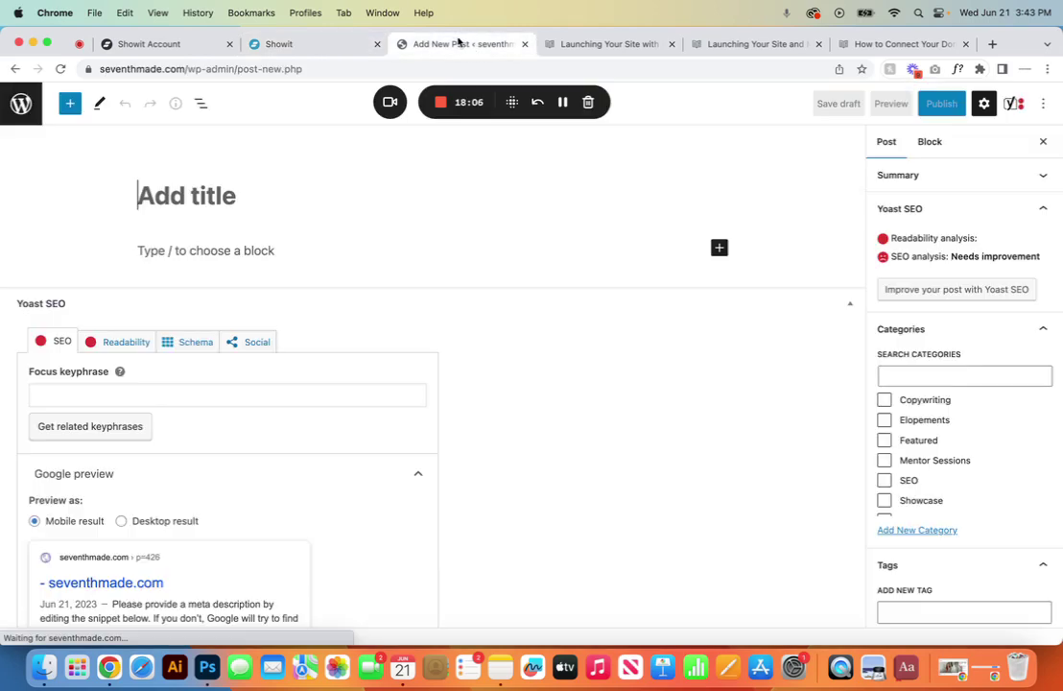
{"action": "key", "text": "super+v"}
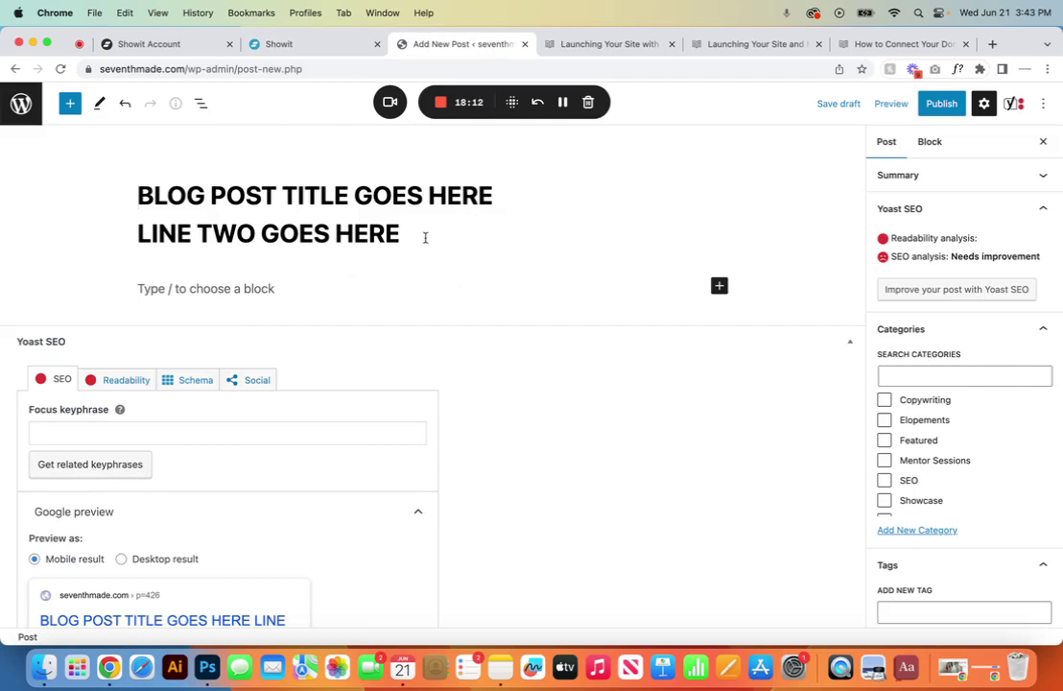
{"action": "left_click_drag", "start_coordinate": [426, 238], "coordinate": [211, 194]}
{"action": "left_click", "coordinate": [100, 188]}
{"action": "left_click_drag", "start_coordinate": [145, 206], "coordinate": [140, 221]}
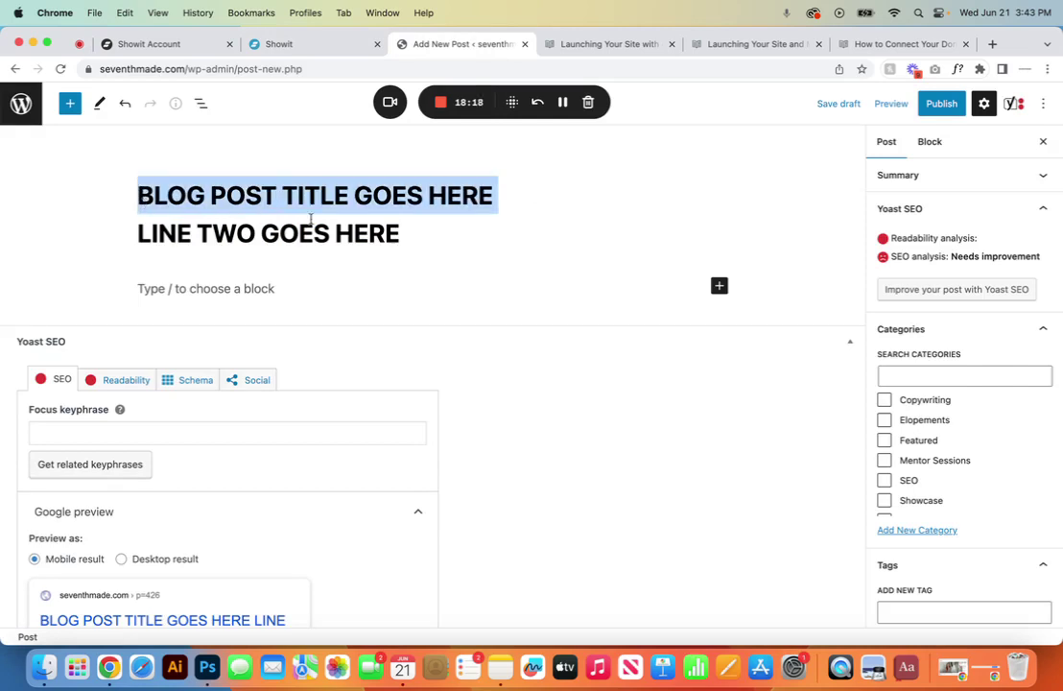
{"action": "left_click_drag", "start_coordinate": [381, 231], "coordinate": [401, 233]}
{"action": "left_click", "coordinate": [109, 183]}
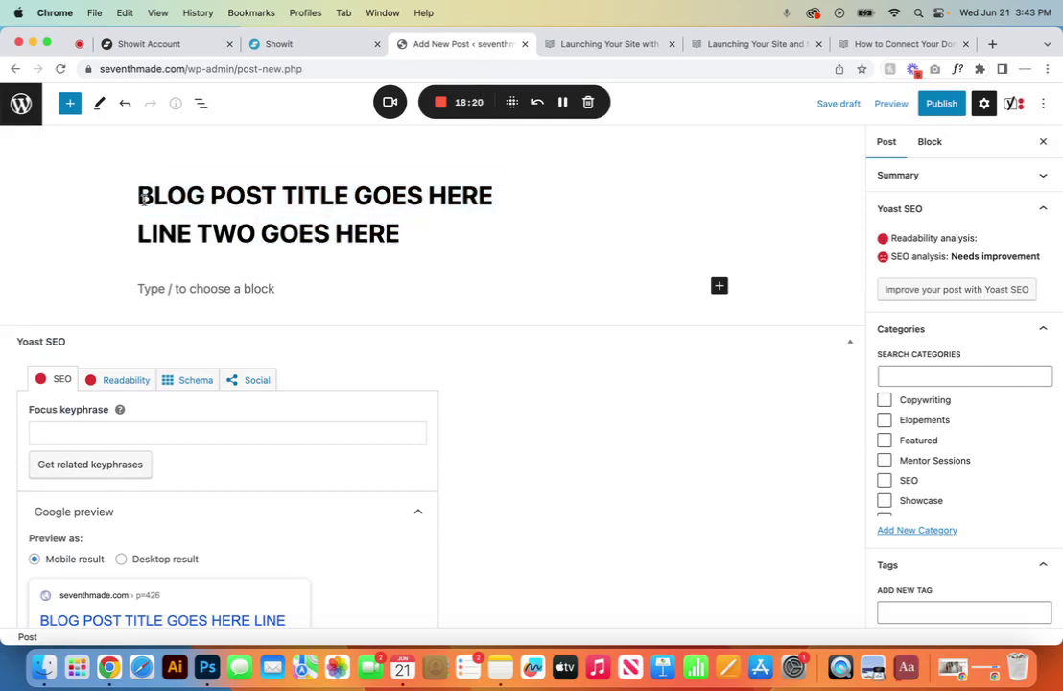
- Delete the word "BLOG" from the start of the post title and select the whole remaining title
{"action": "double_click", "coordinate": [141, 197]}
{"action": "key", "text": "BackSpace"}
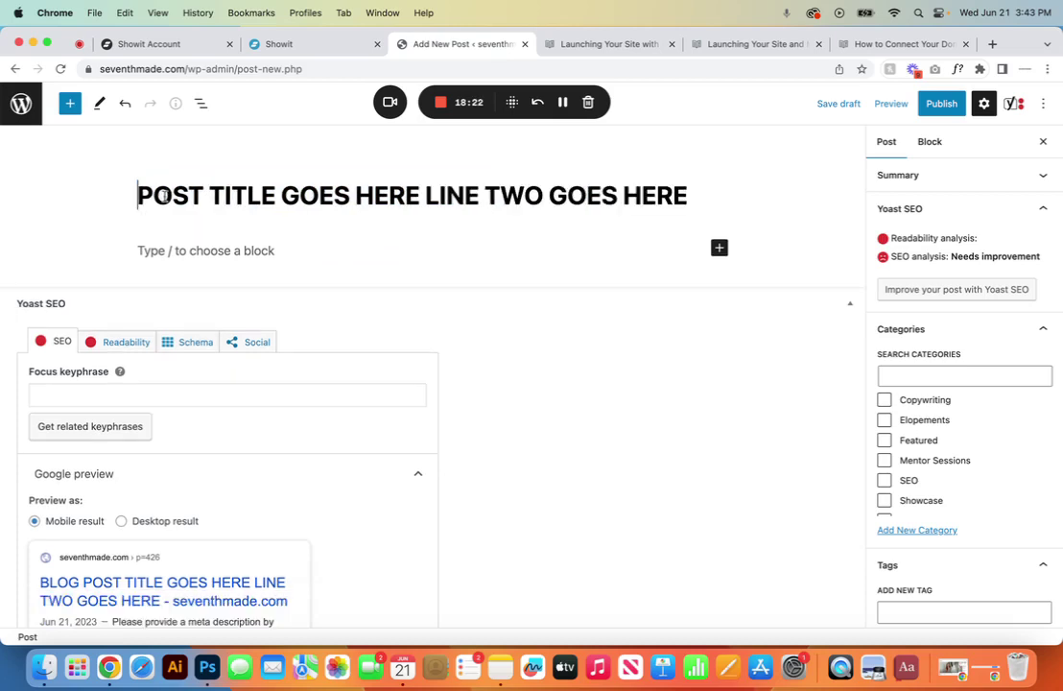
{"action": "key", "text": "super+a"}
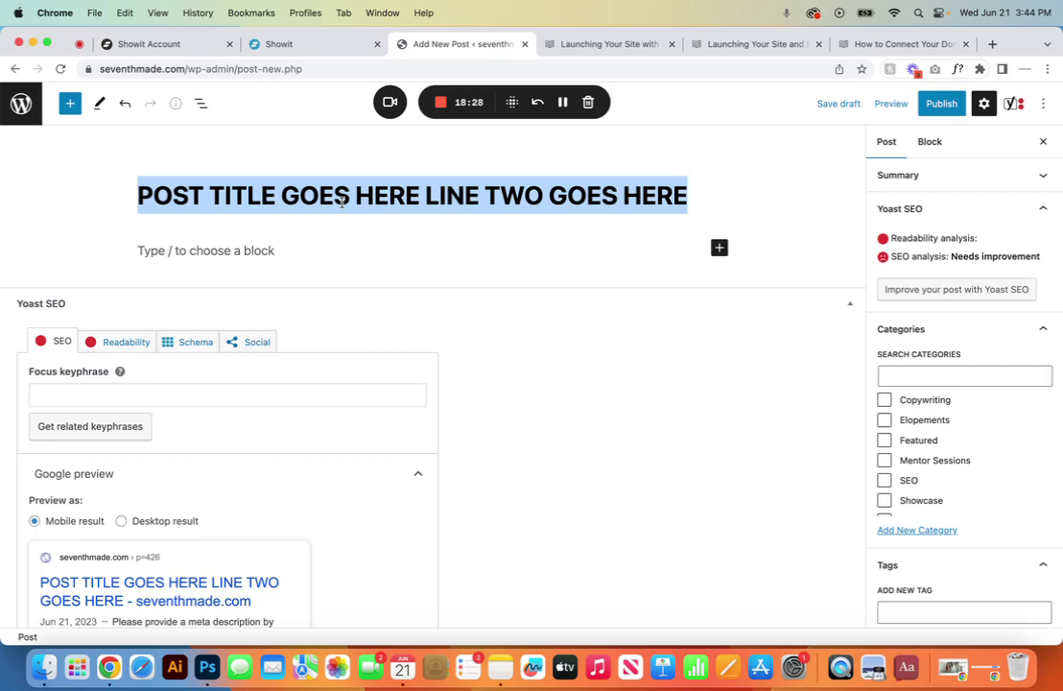
- Replace the selected placeholder title of the post with "Austin Texas Elopement by Lake Como"
{"action": "type", "text": "Aus"}
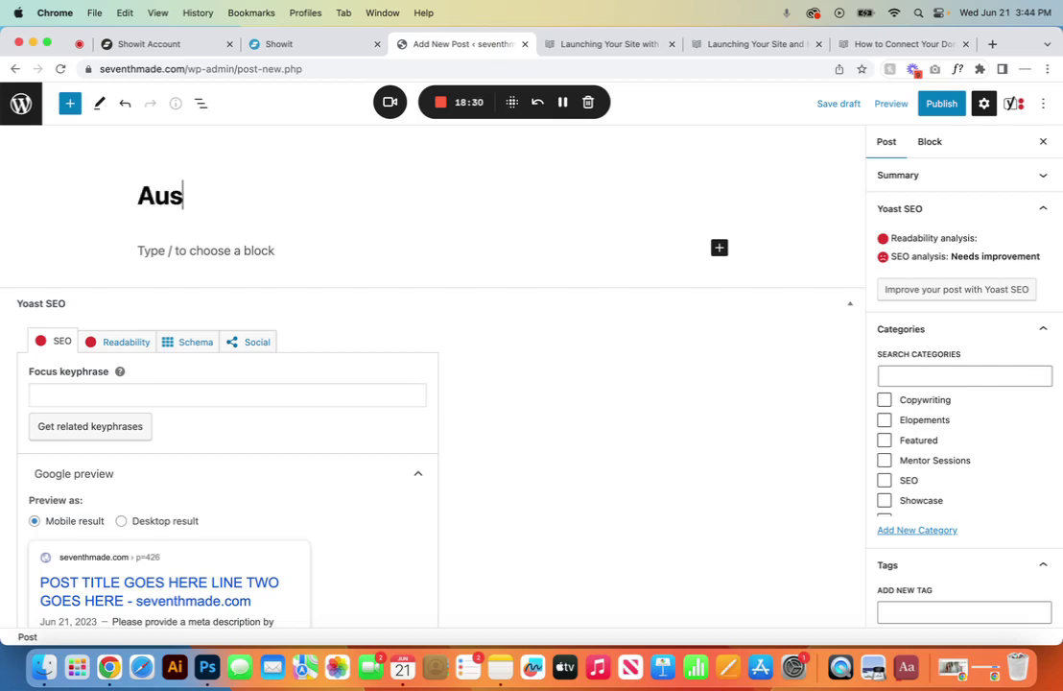
{"action": "type", "text": "tin Tex"}
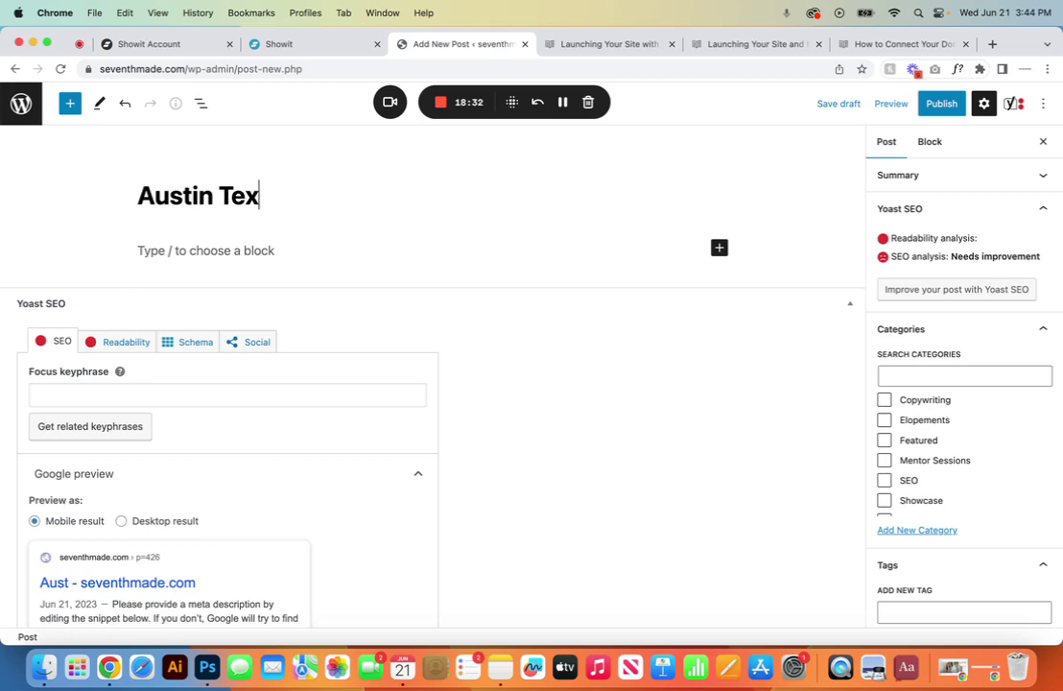
{"action": "type", "text": "as Elopement in the"}
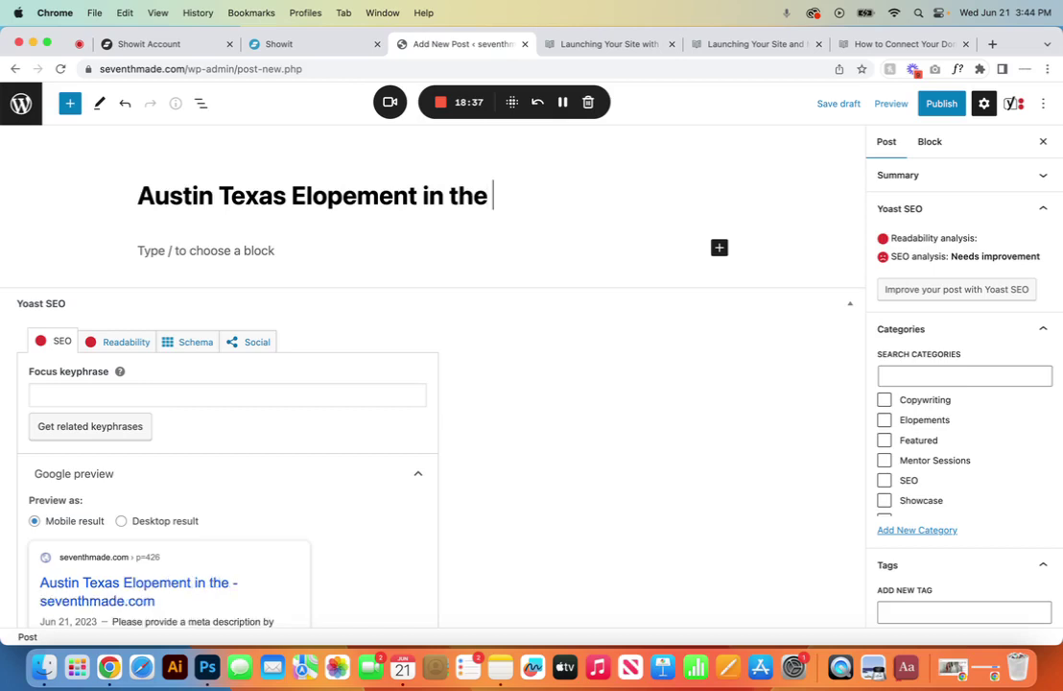
{"action": "type", "text": " o"}
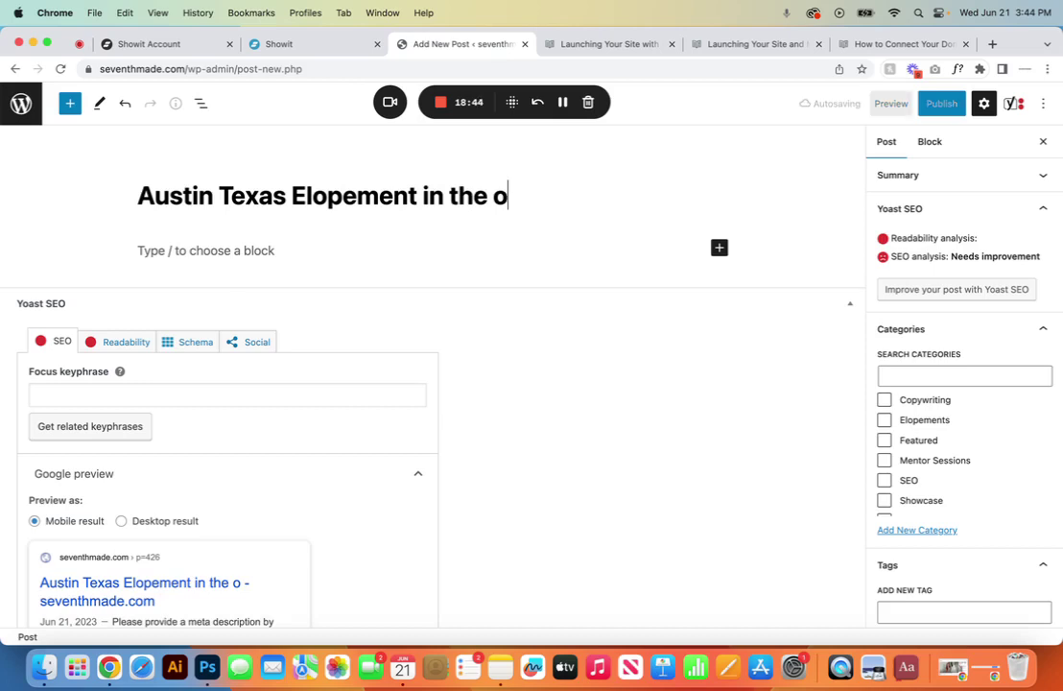
{"action": "key", "text": "BackSpace"}
{"action": "key", "text": "BackSpace"}
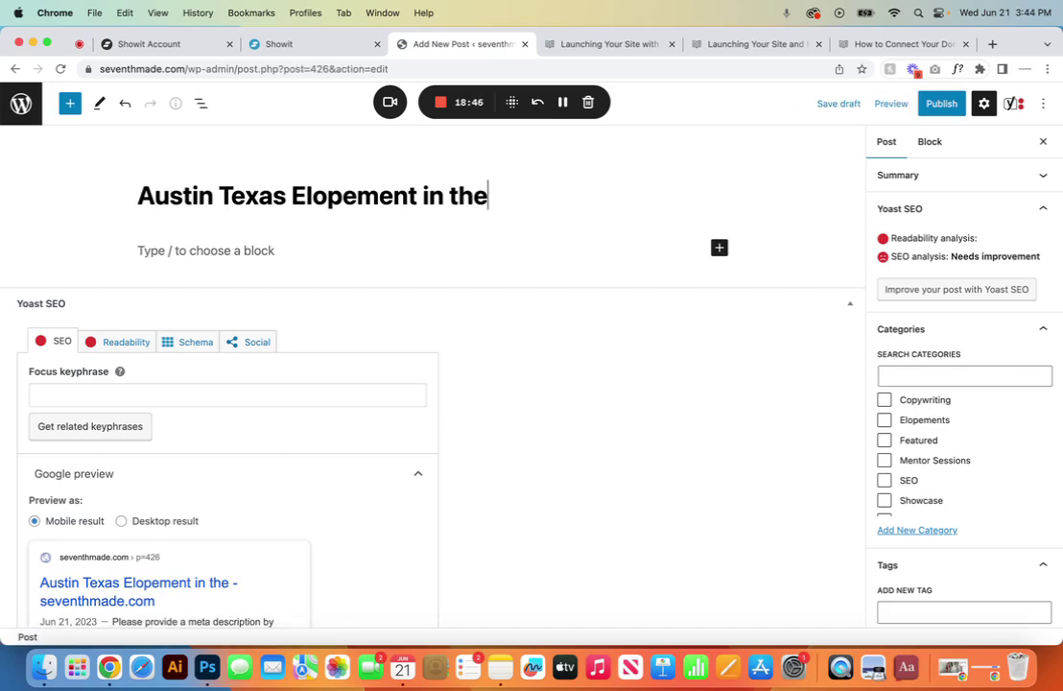
{"action": "key", "text": "BackSpace"}
{"action": "key", "text": "BackSpace"}
{"action": "key", "text": "BackSpace"}
{"action": "key", "text": "BackSpace"}
{"action": "key", "text": "BackSpace"}
{"action": "key", "text": "BackSpace"}
{"action": "type", "text": "bu"}
{"action": "key", "text": "BackSpace"}
{"action": "type", "text": "Y"}
{"action": "key", "text": "BackSpace"}
{"action": "type", "text": "y Lake"}
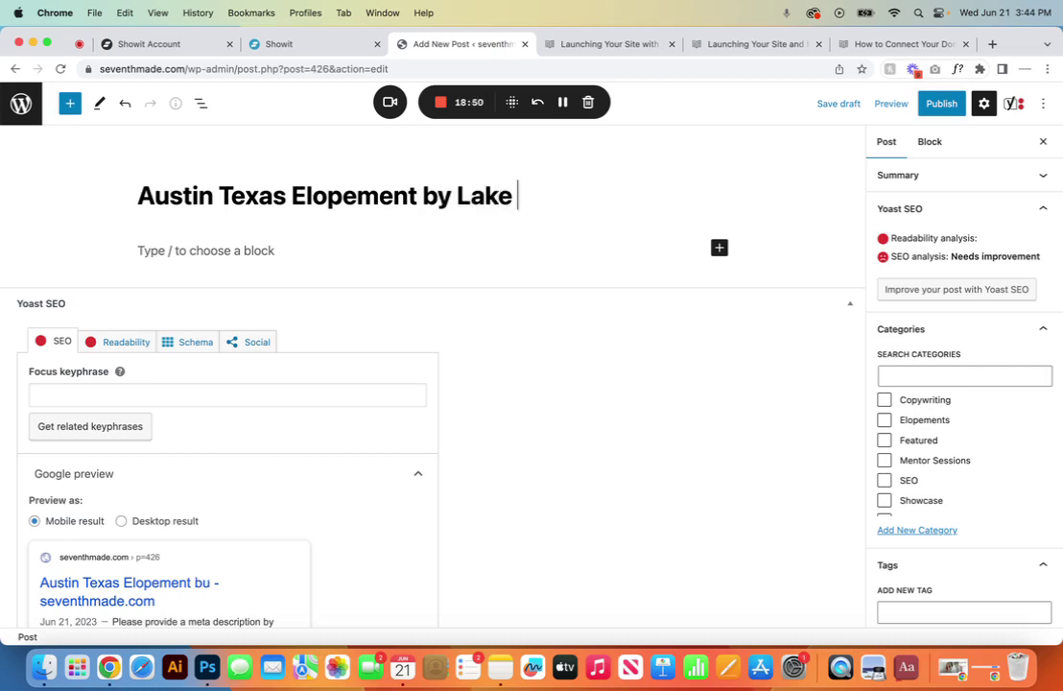
{"action": "key", "text": "BackSpace"}
{"action": "type", "text": "Como"}
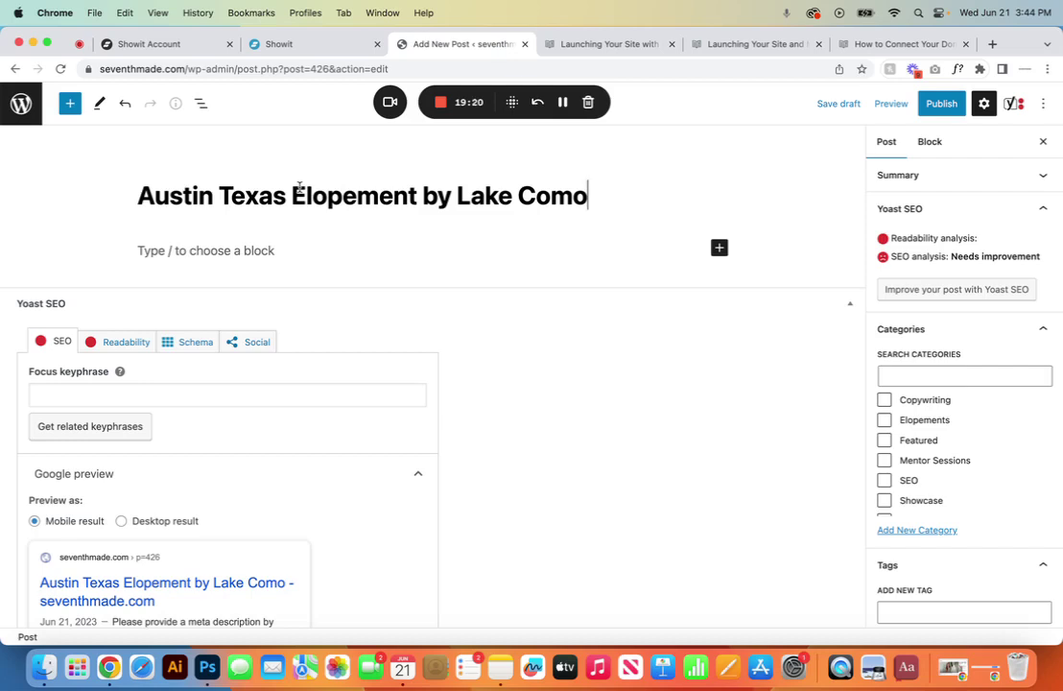
- Write the post's first paragraph: "Start typing our blog post and we recommend anywhere from 300-1000 words"
{"action": "left_click", "coordinate": [273, 254]}
{"action": "type", "text": "S"}
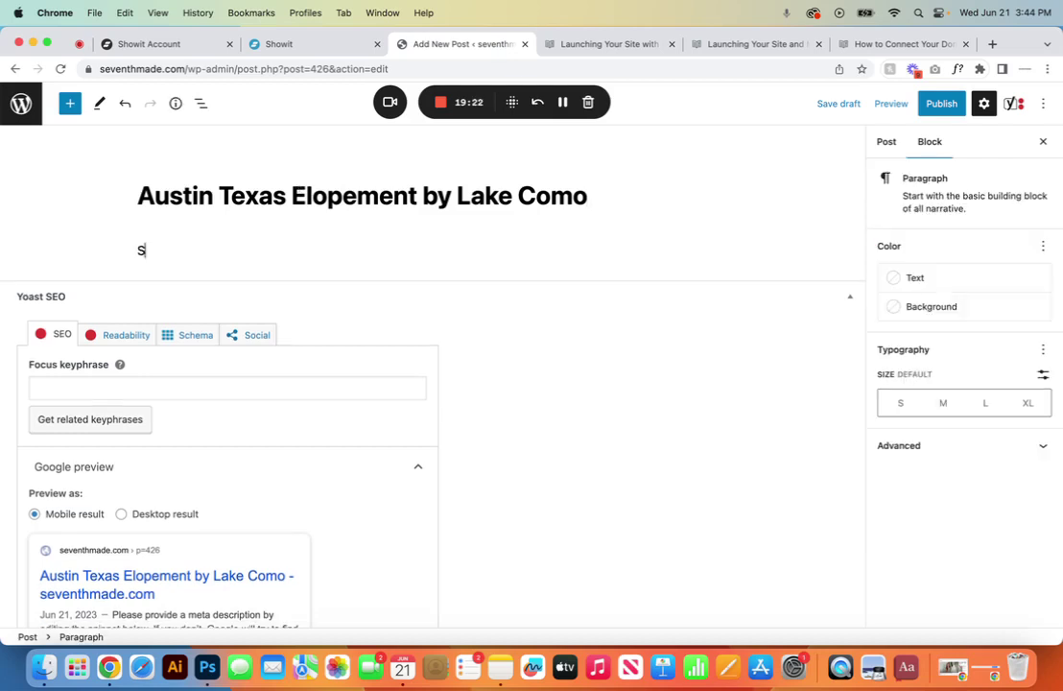
{"action": "type", "text": "tart"}
{"action": "type", "text": " typun"}
{"action": "key", "text": "BackSpace"}
{"action": "key", "text": "BackSpace"}
{"action": "type", "text": "ing"}
{"action": "key", "text": "BackSpace"}
{"action": "type", "text": "ng "}
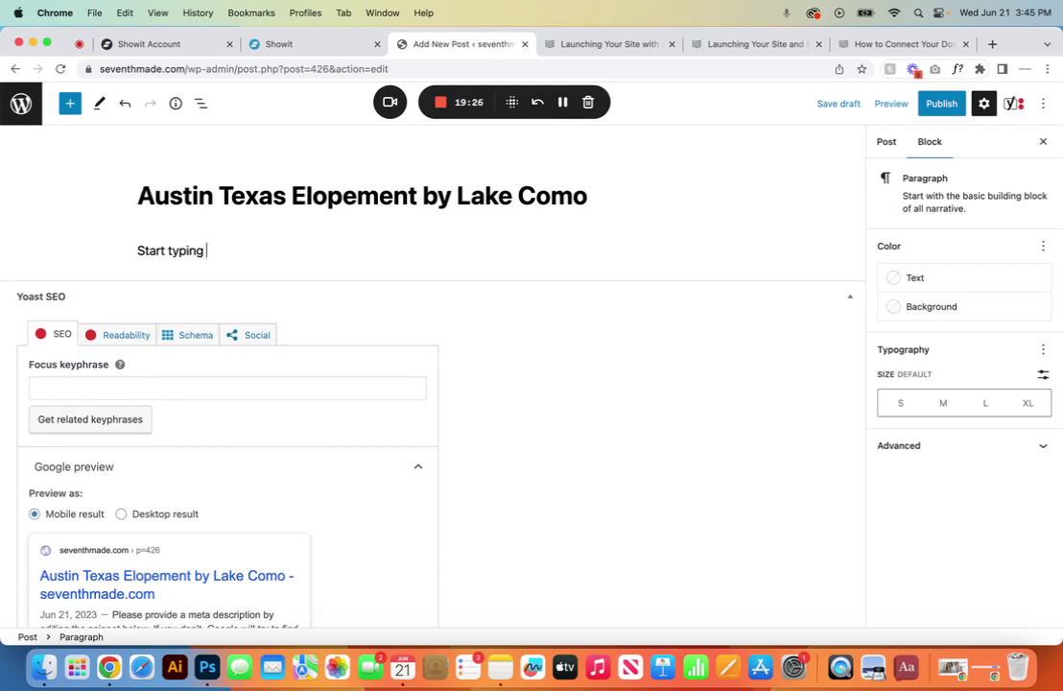
{"action": "type", "text": "our blog post and we re"}
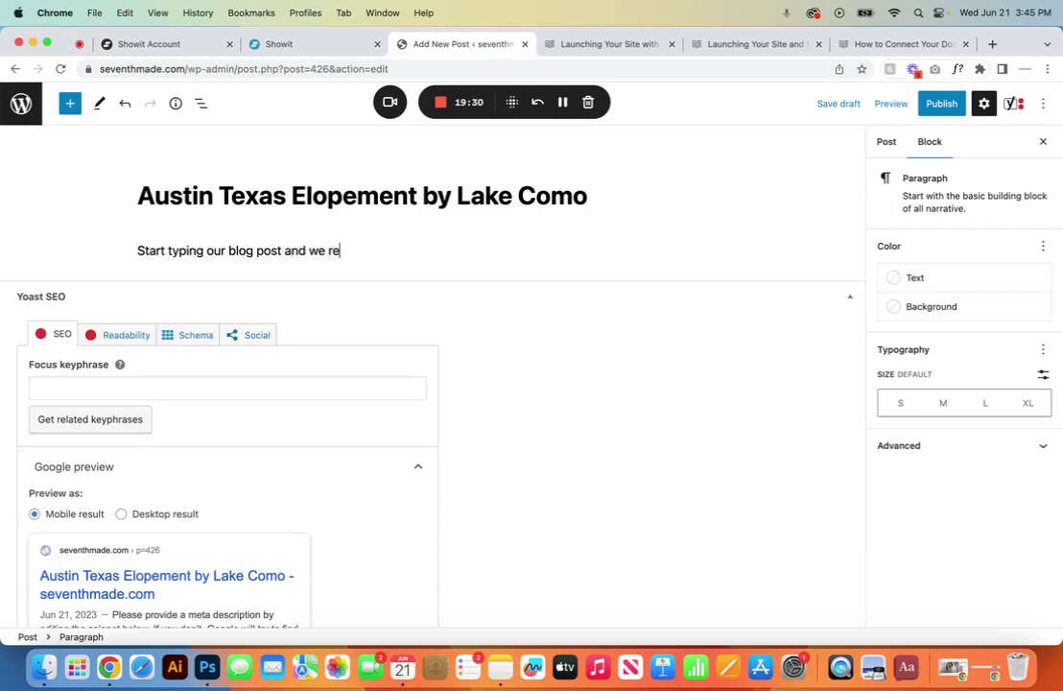
{"action": "type", "text": "commend any"}
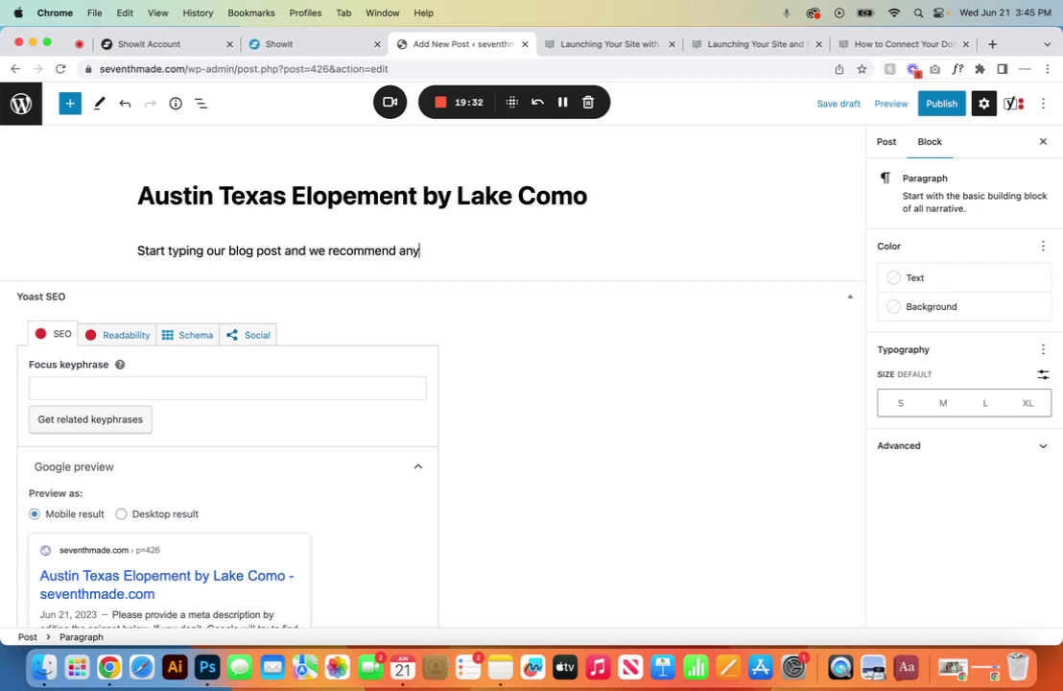
{"action": "type", "text": "where from 300-10"}
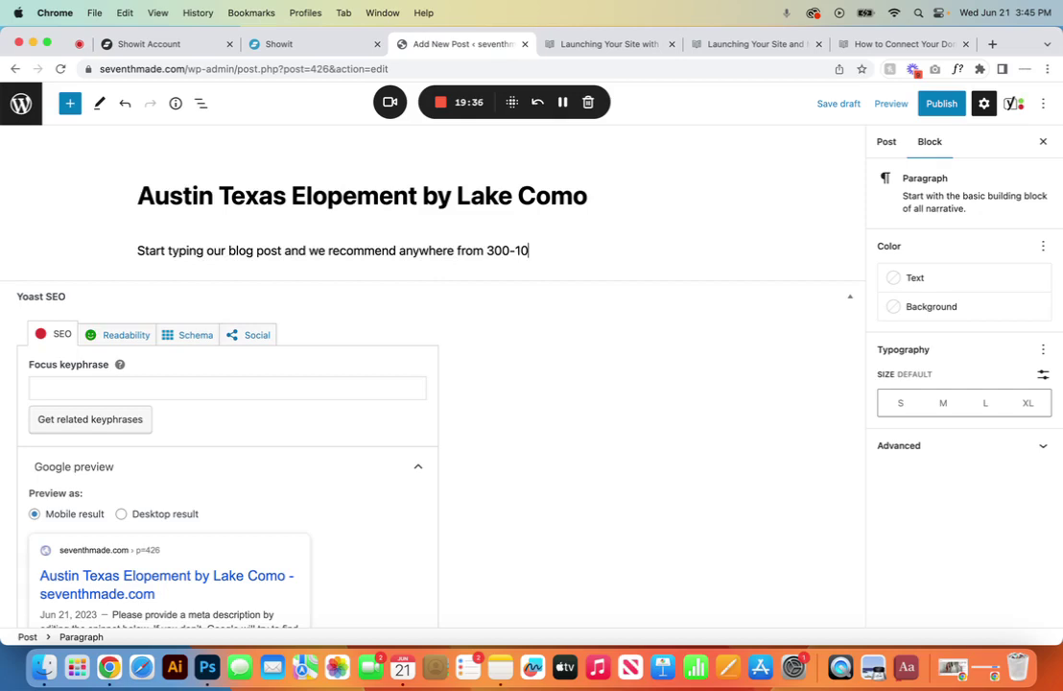
{"action": "type", "text": "00 words"}
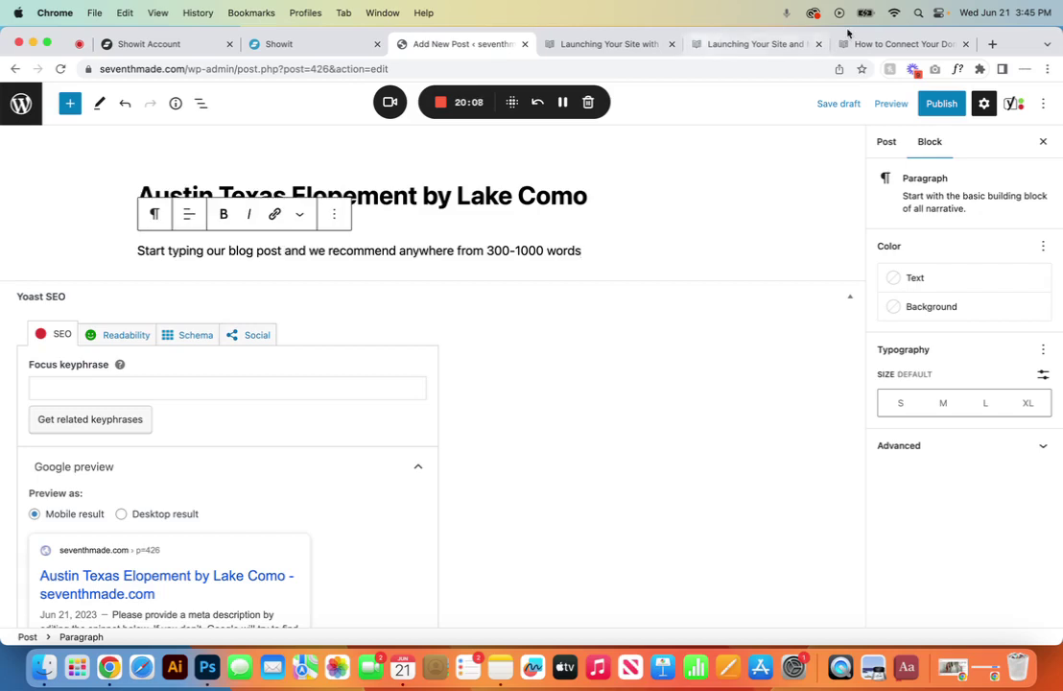
- Open ChatGPT at chat.openai.com in a new browser tab
{"action": "left_click", "coordinate": [994, 45]}
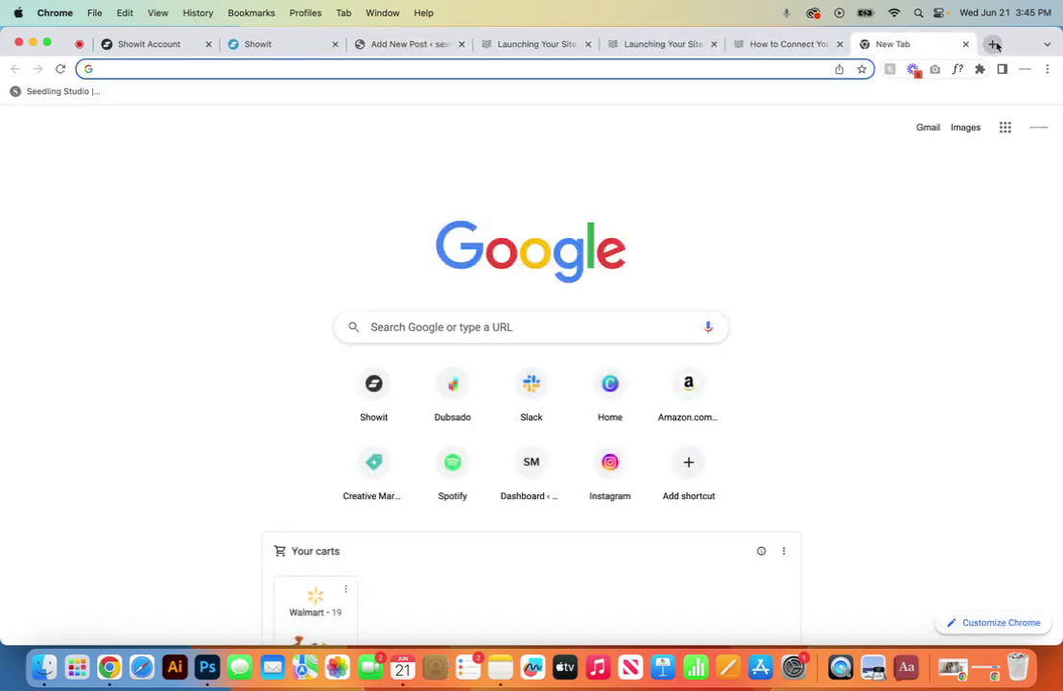
{"action": "type", "text": "chat.openai.com"}
{"action": "key", "text": "Return"}
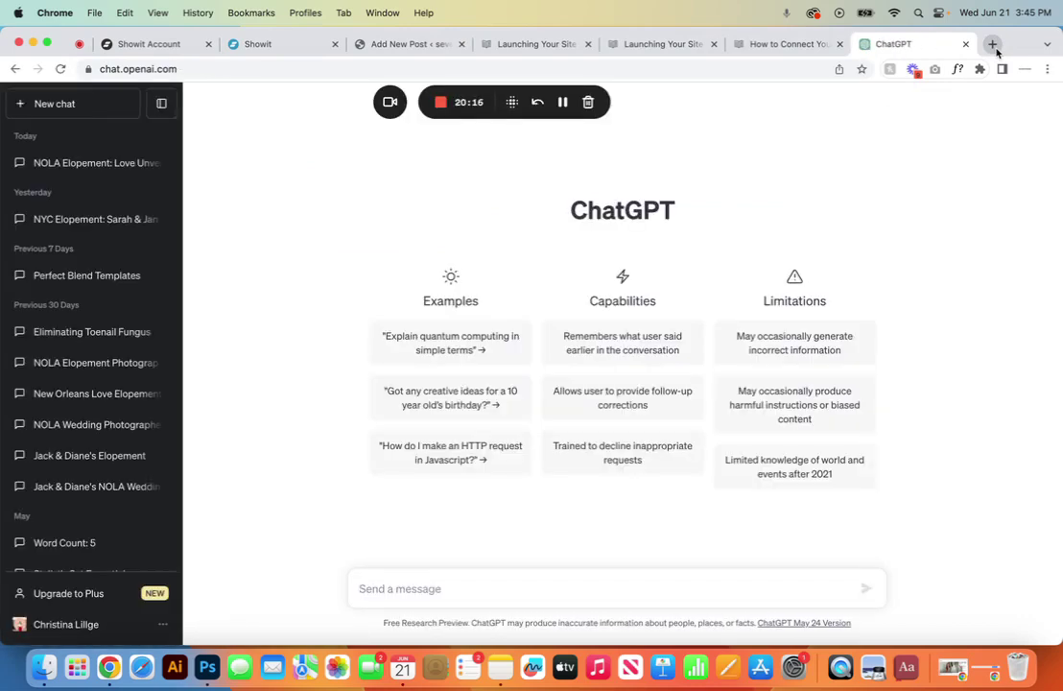
- Ask ChatGPT to write a short friendly blog post about a named couple's elopement in Austin, Texas
{"action": "type", "text": "wtie"}
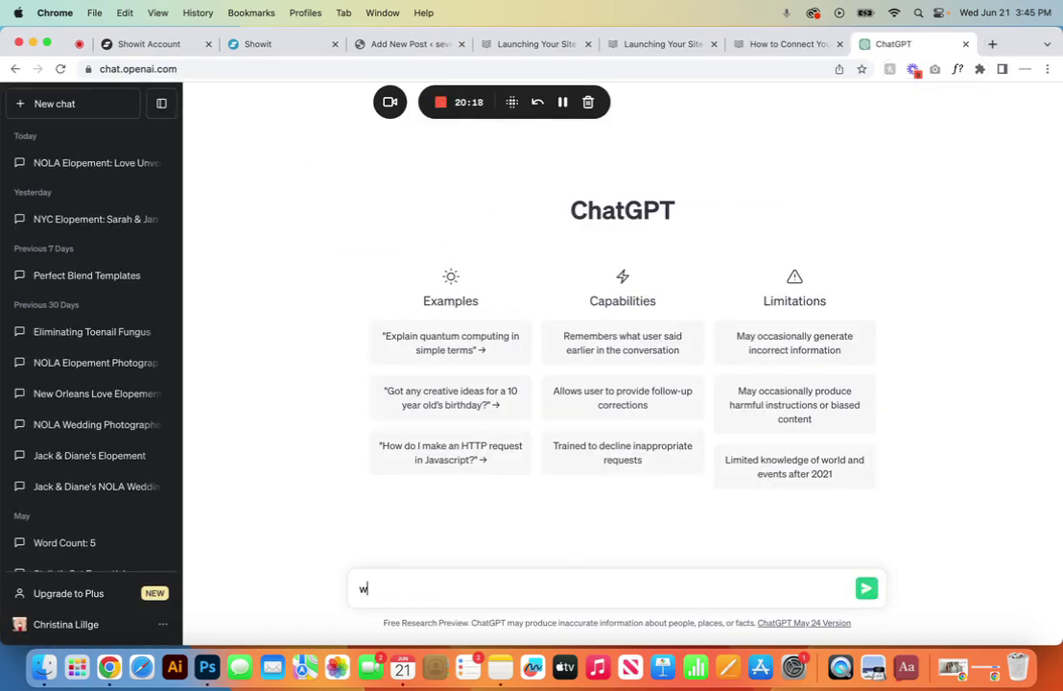
{"action": "key", "text": "BackSpace"}
{"action": "key", "text": "BackSpace"}
{"action": "key", "text": "BackSpace"}
{"action": "type", "text": "rite a short friendly blog post"}
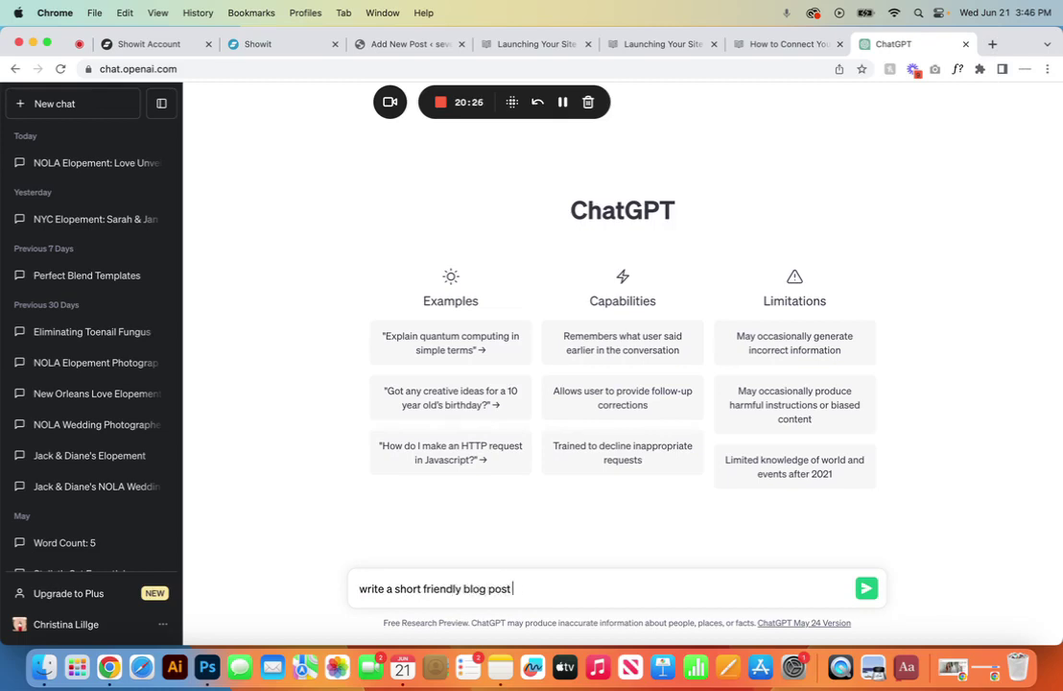
{"action": "type", "text": " about Ade"}
{"action": "type", "text": "m and S"}
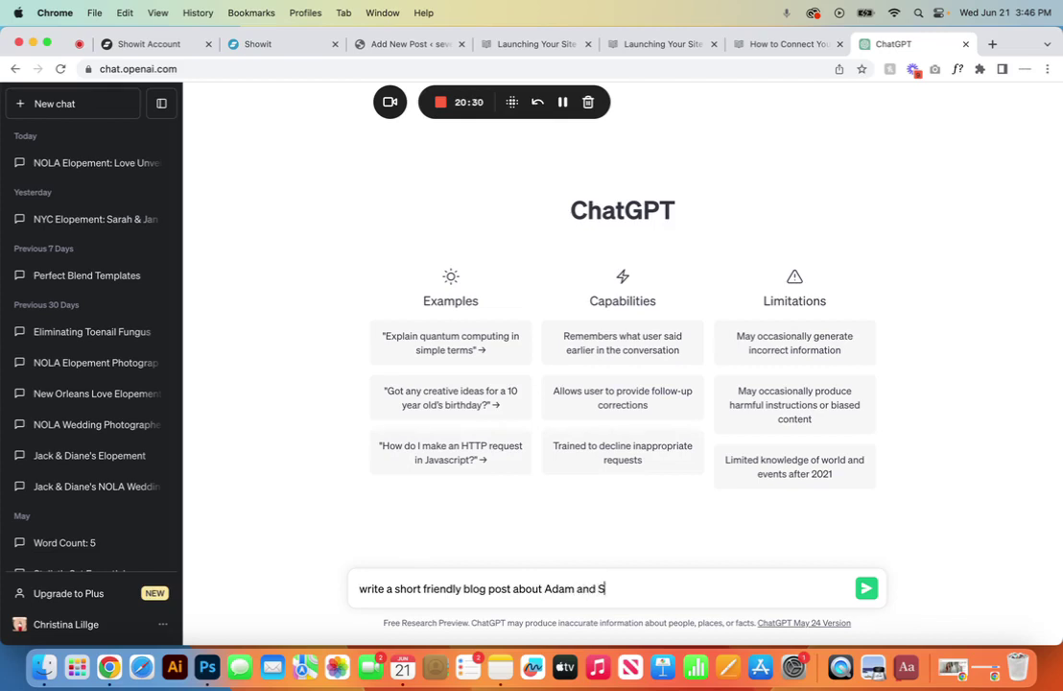
{"action": "type", "text": "ames elopement in austn"}
{"action": "key", "text": "BackSpace"}
{"action": "type", "text": "in Texas"}
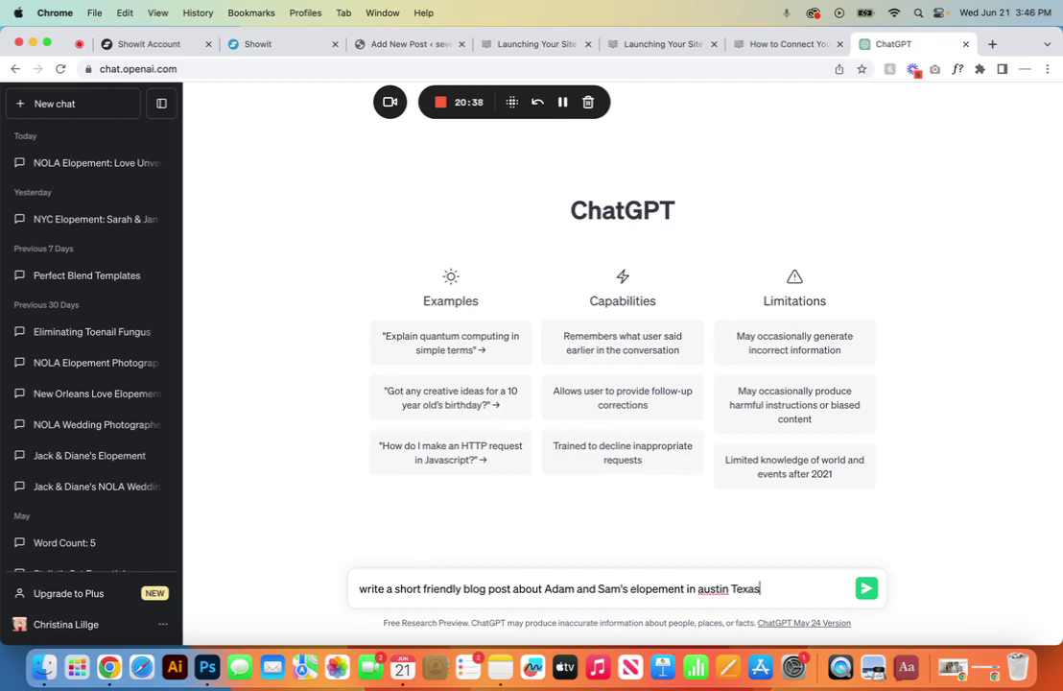
{"action": "key", "text": "Return"}
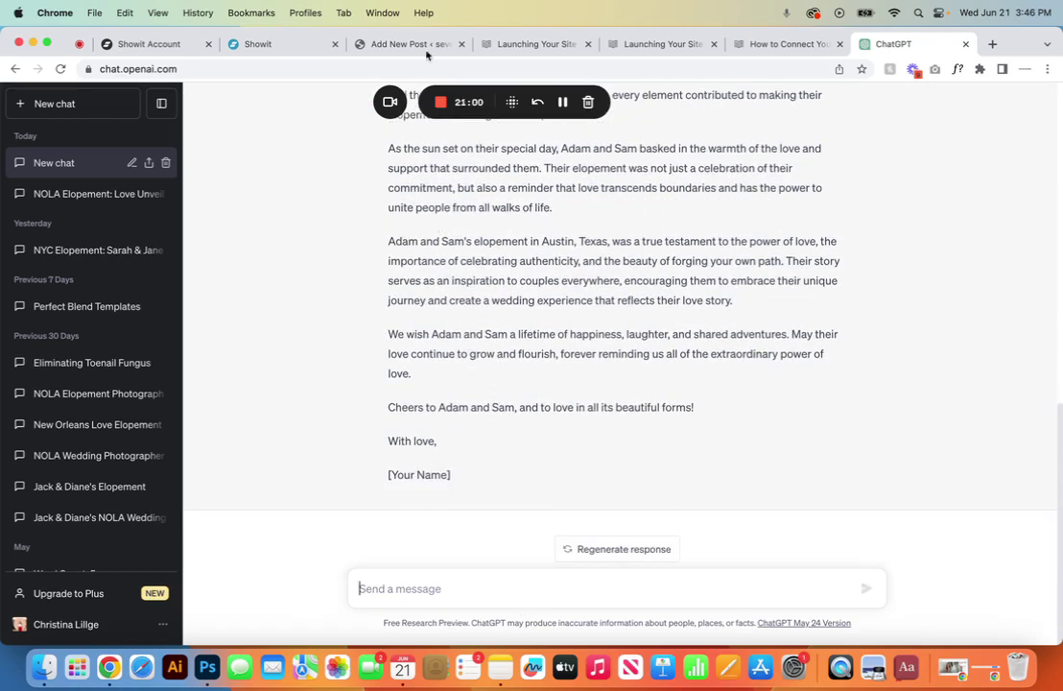
- Switch back to the WordPress post and insert a Gallery block below the paragraph
{"action": "left_click", "coordinate": [389, 44]}
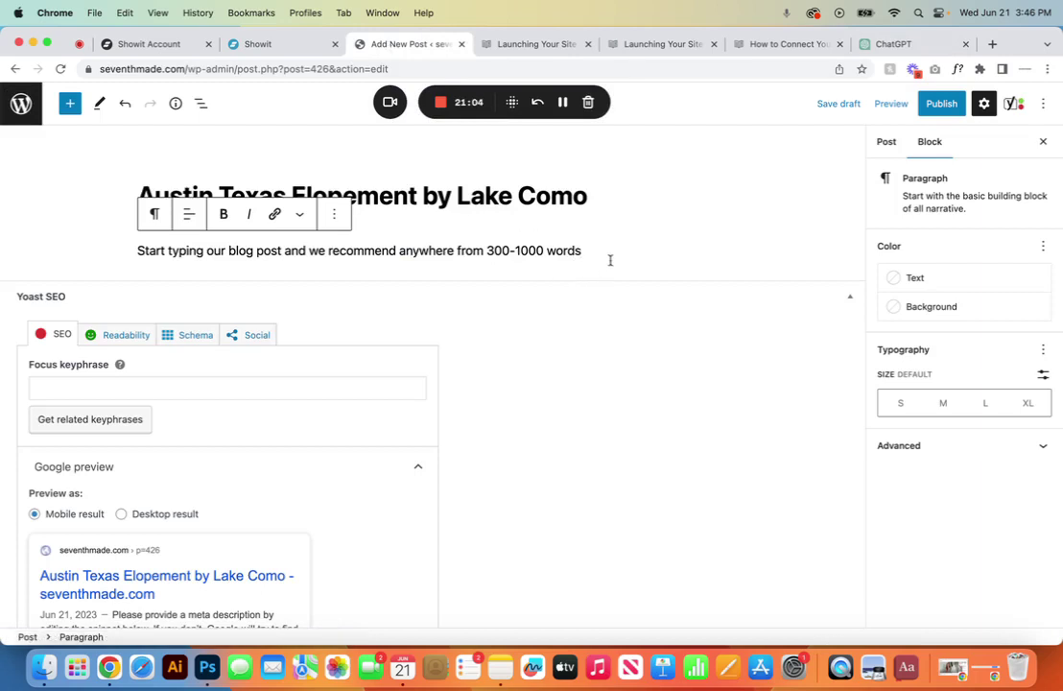
{"action": "key", "text": "Return"}
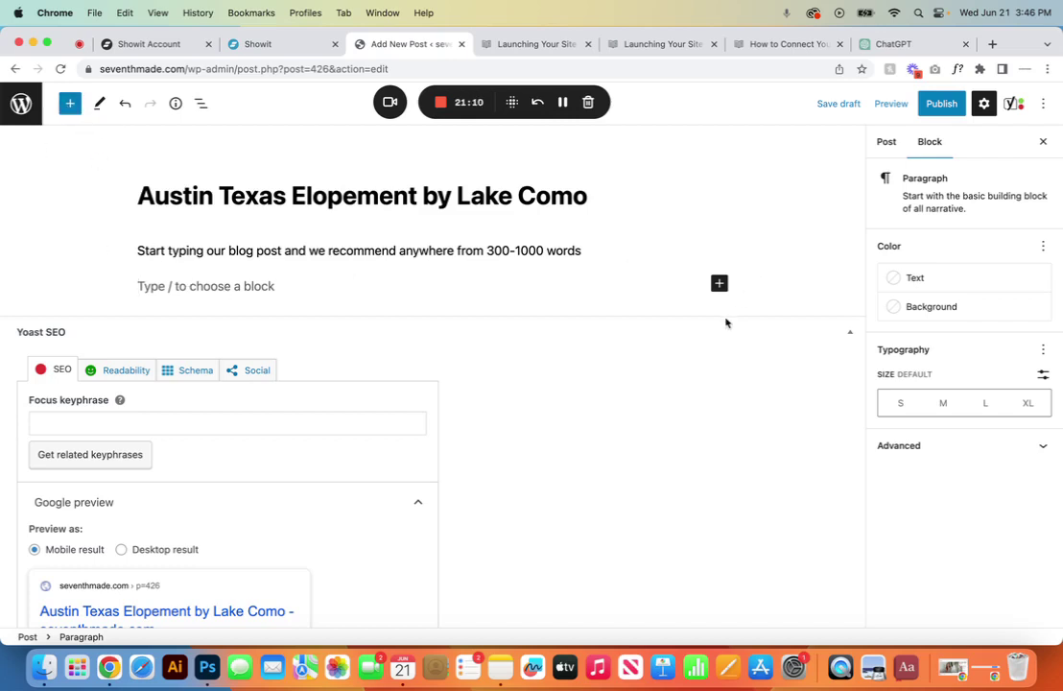
{"action": "left_click", "coordinate": [720, 285]}
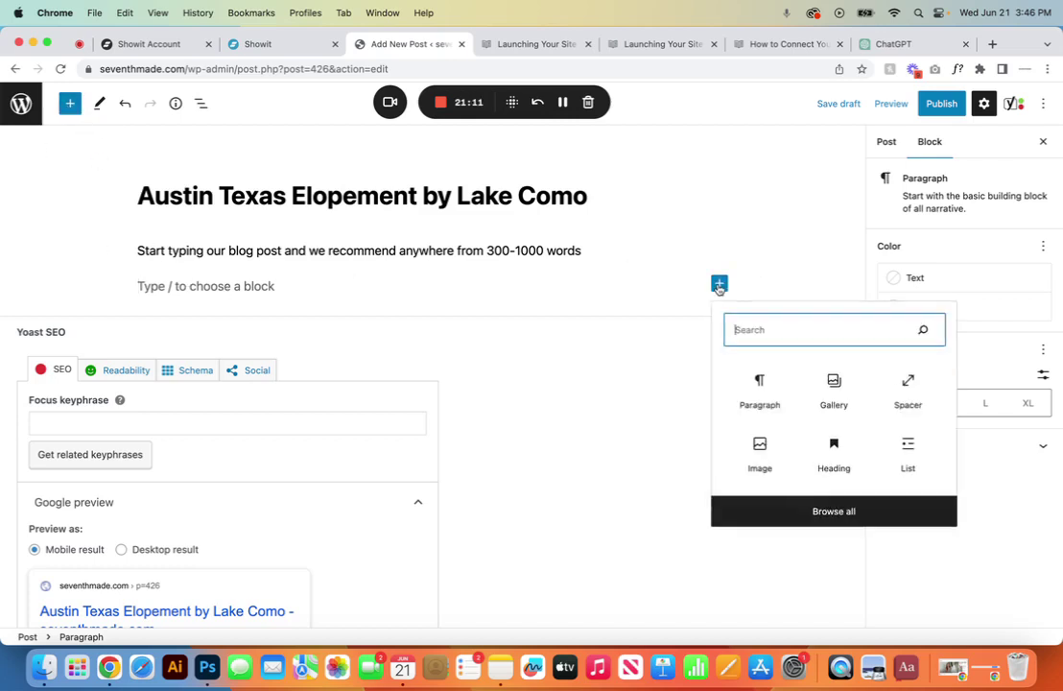
{"action": "left_click", "coordinate": [834, 398]}
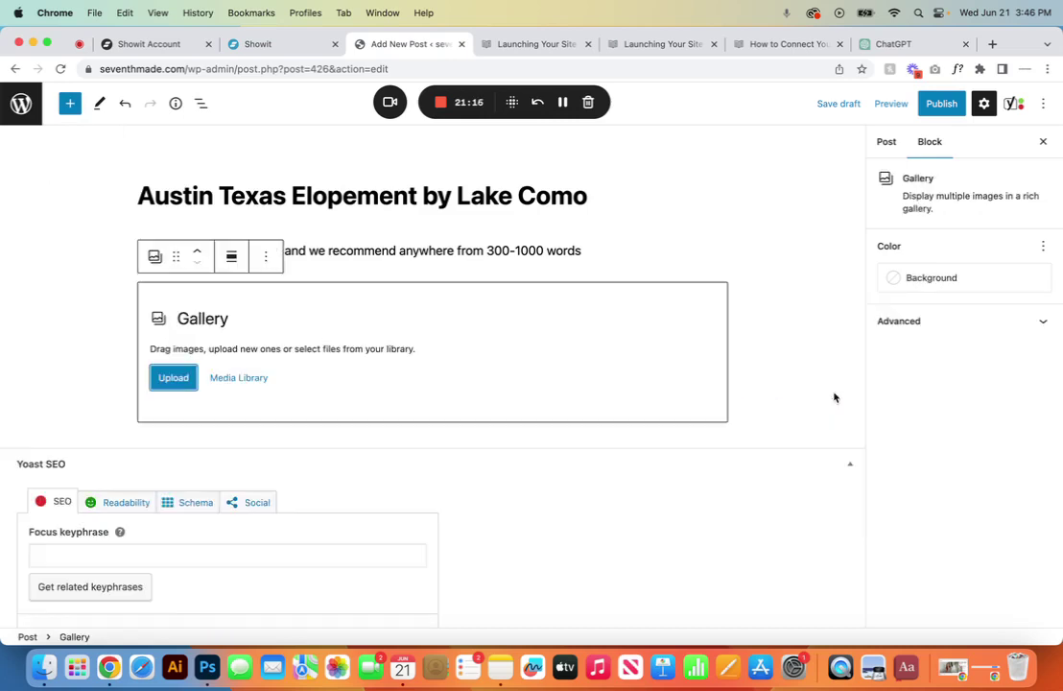
- Fill the gallery from the media library with the couple on the lounge chair, the two men outdoors and the woman against red tiles
{"action": "left_click", "coordinate": [239, 380]}
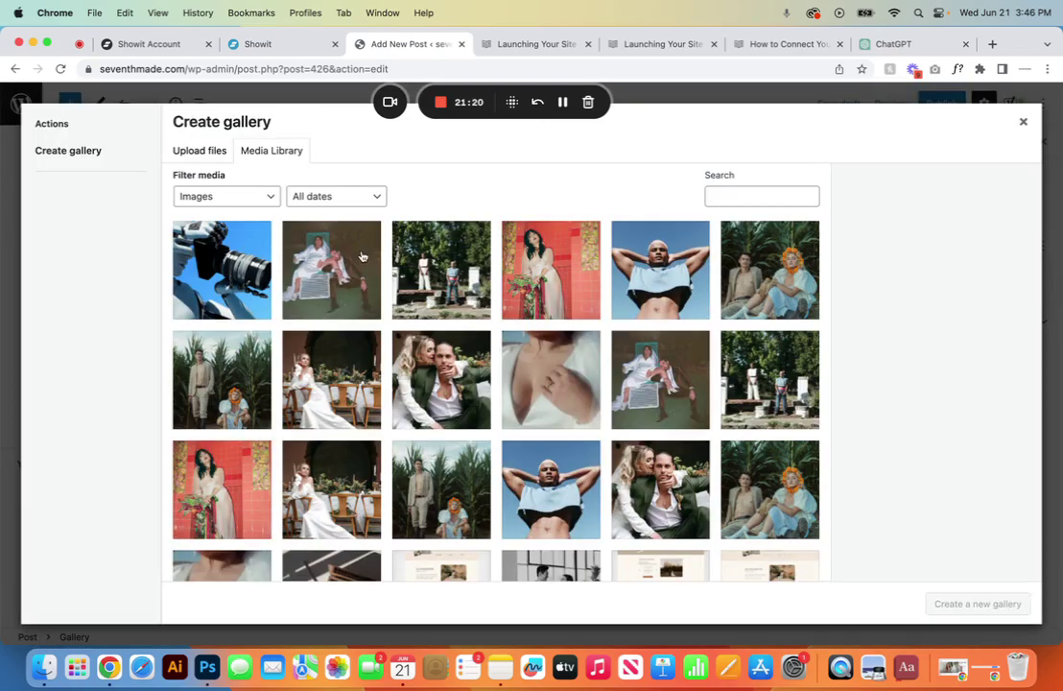
{"action": "left_click", "coordinate": [301, 253]}
{"action": "left_click", "coordinate": [422, 280]}
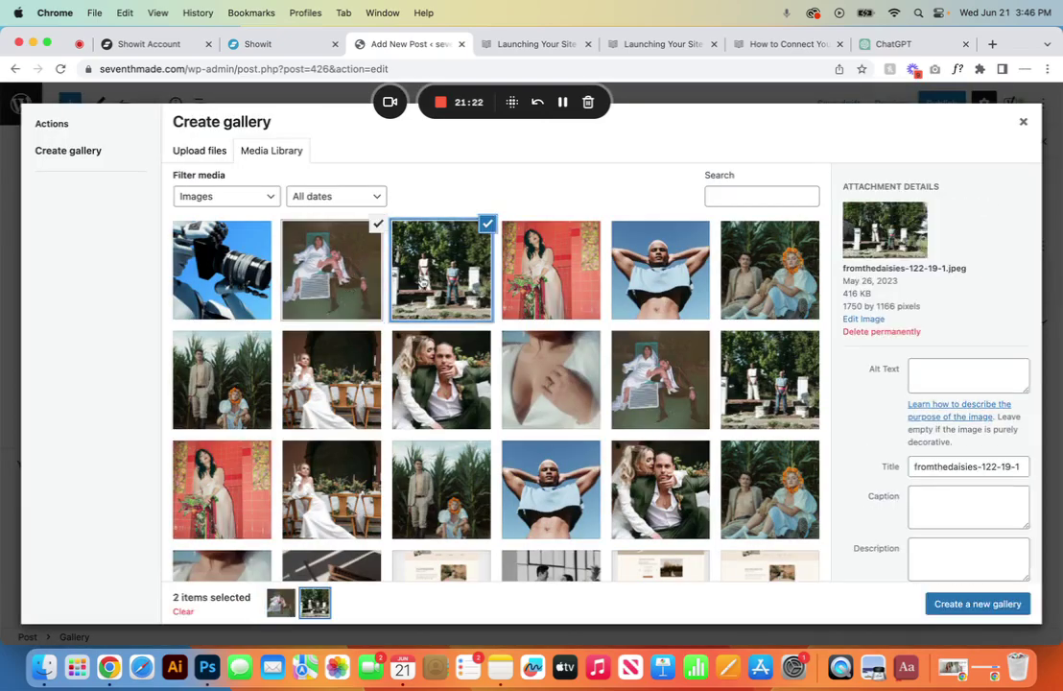
{"action": "left_click", "coordinate": [574, 251]}
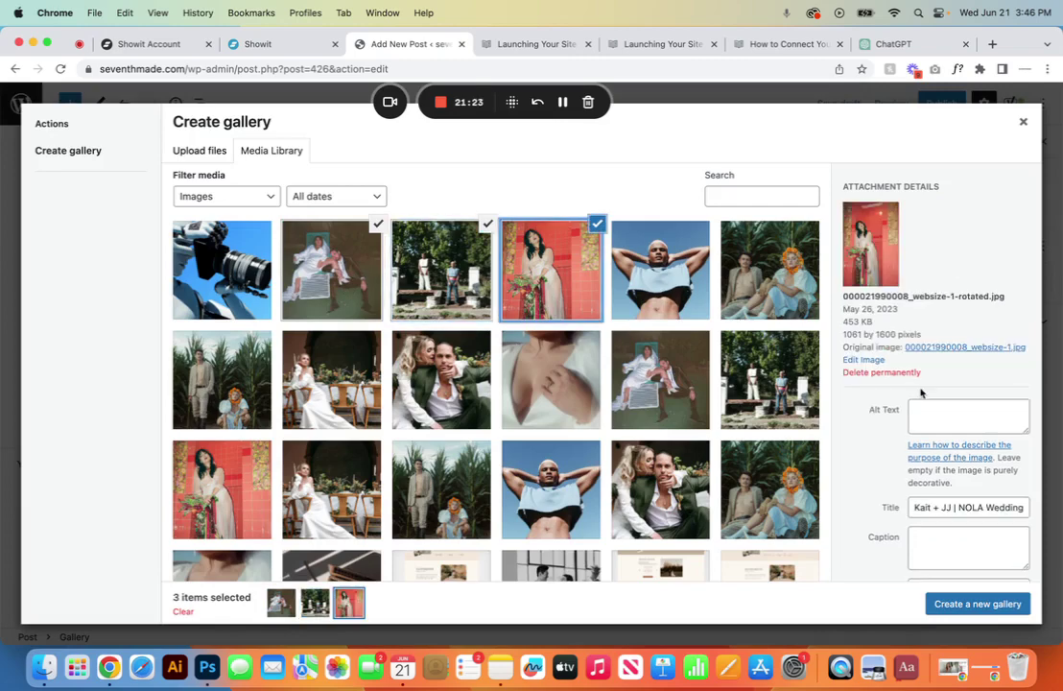
{"action": "left_click", "coordinate": [975, 604]}
{"action": "left_click", "coordinate": [981, 610]}
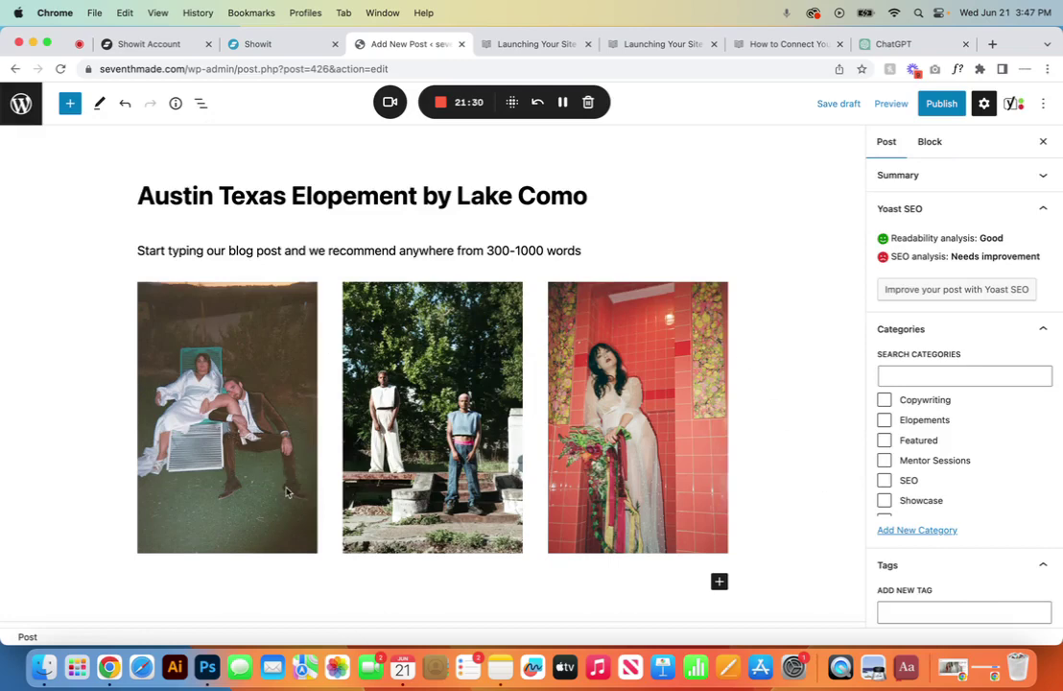
- Select the whole gallery, set it to 1 column, turn off image cropping and review the stacked photos
{"action": "left_click", "coordinate": [305, 289]}
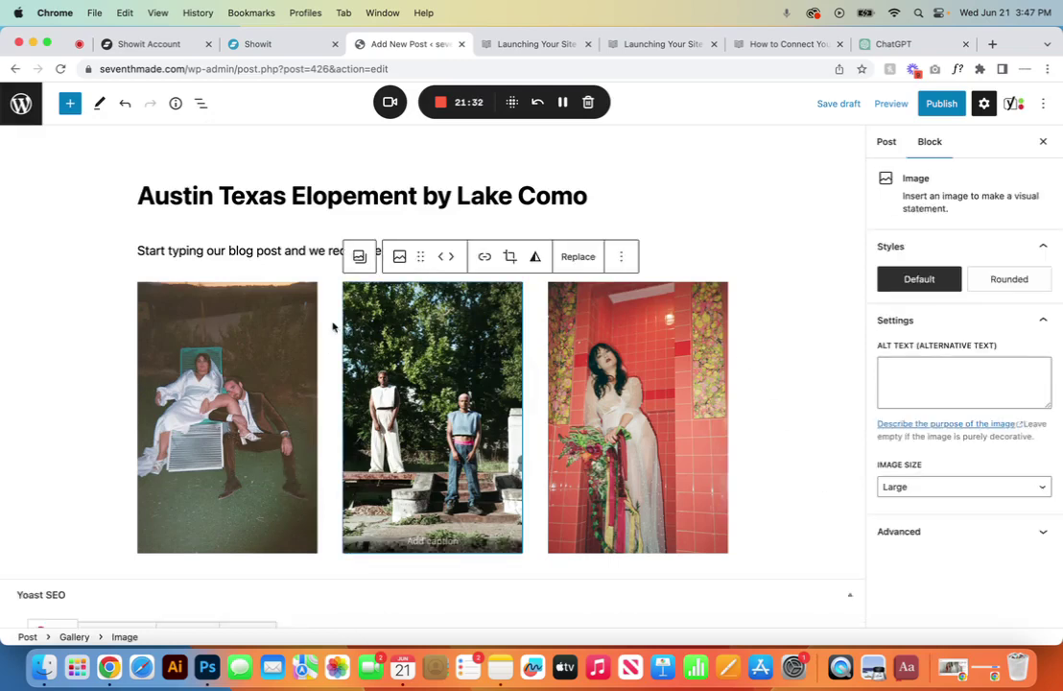
{"action": "left_click", "coordinate": [332, 327]}
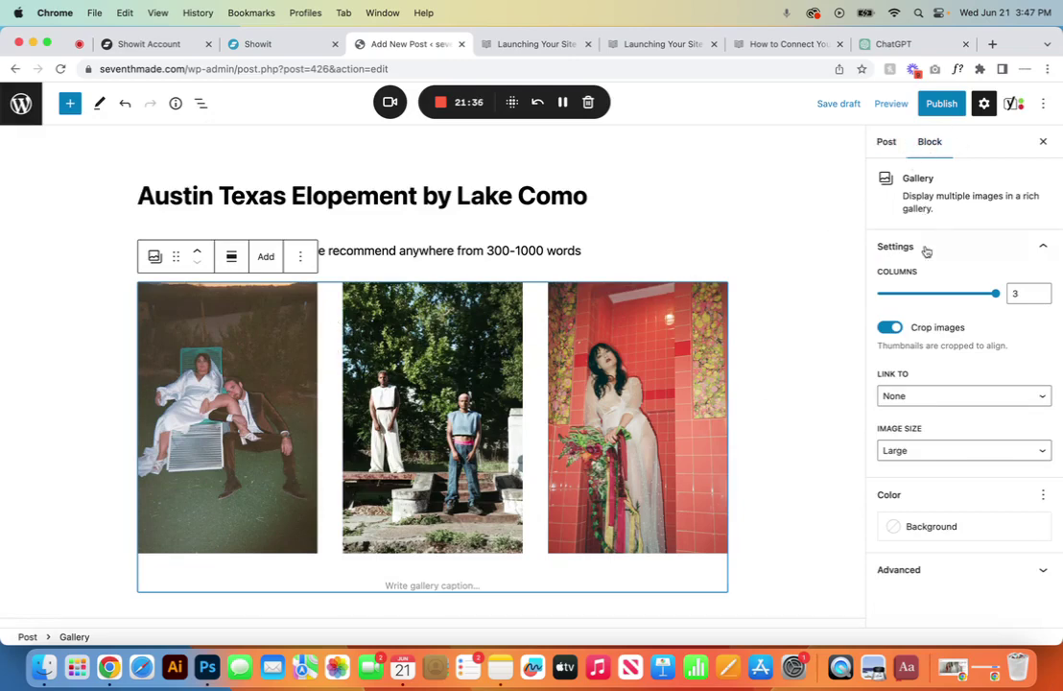
{"action": "left_click", "coordinate": [915, 293]}
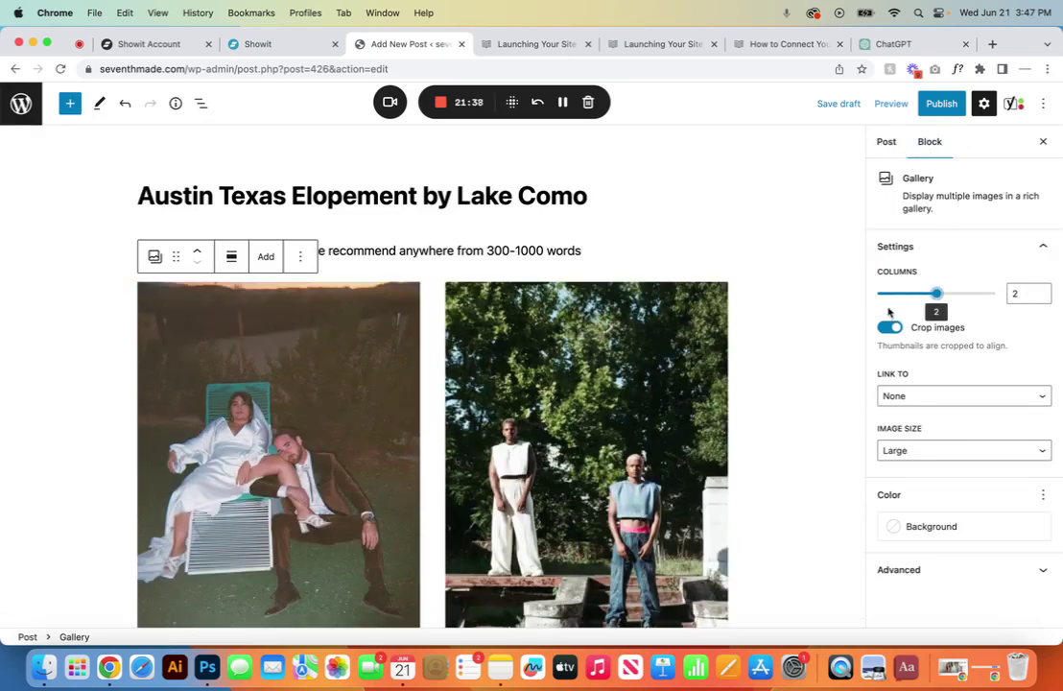
{"action": "left_click", "coordinate": [879, 293]}
{"action": "scroll", "coordinate": [529, 507], "scroll_direction": "down", "scroll_amount": 2}
{"action": "scroll", "coordinate": [529, 506], "scroll_direction": "down", "scroll_amount": 15}
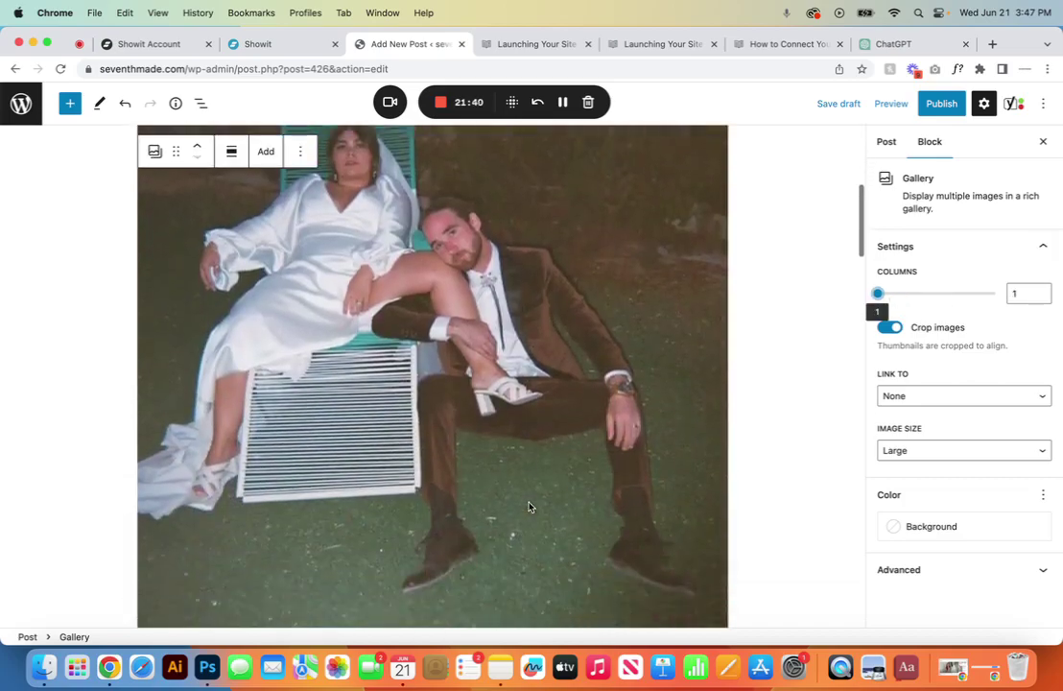
{"action": "scroll", "coordinate": [529, 507], "scroll_direction": "up", "scroll_amount": 10}
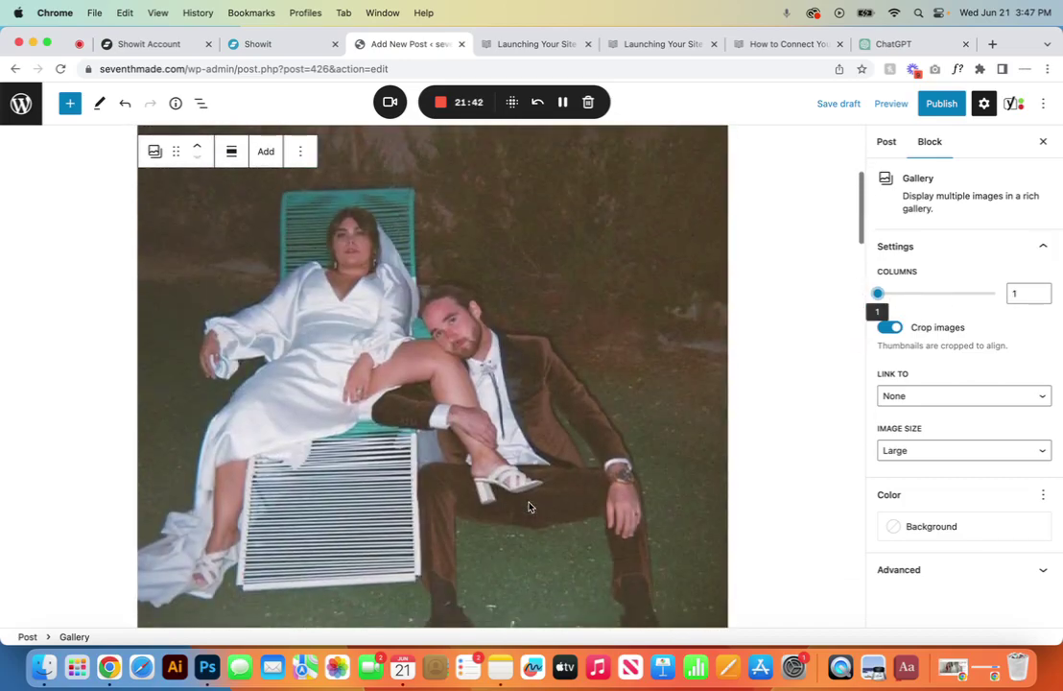
{"action": "left_click", "coordinate": [889, 329]}
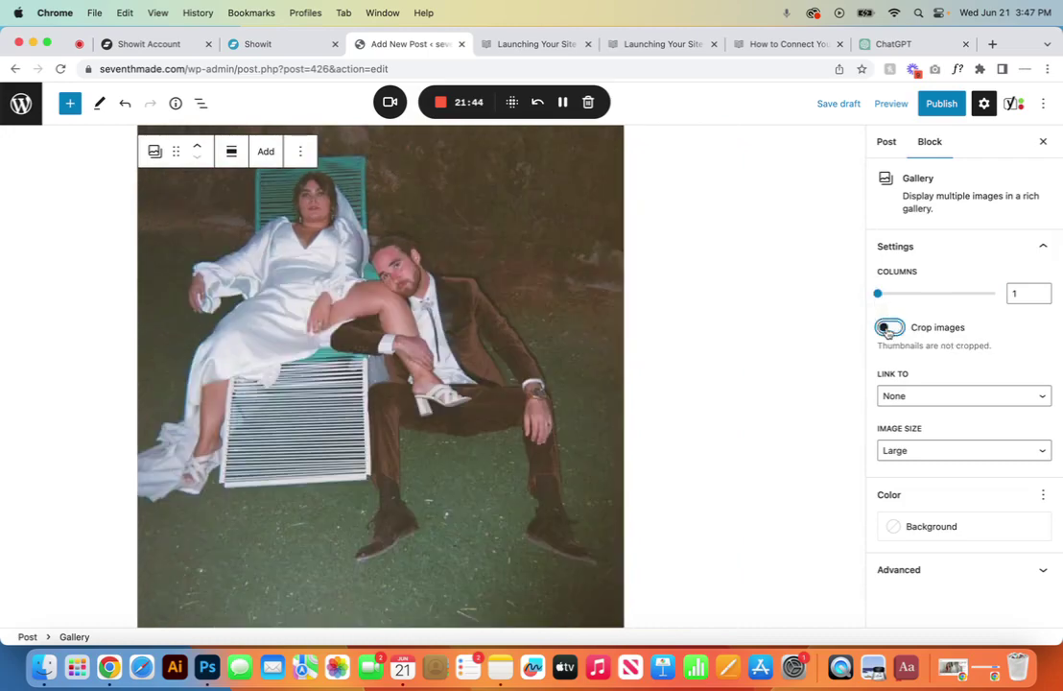
{"action": "scroll", "coordinate": [510, 451], "scroll_direction": "down", "scroll_amount": 10}
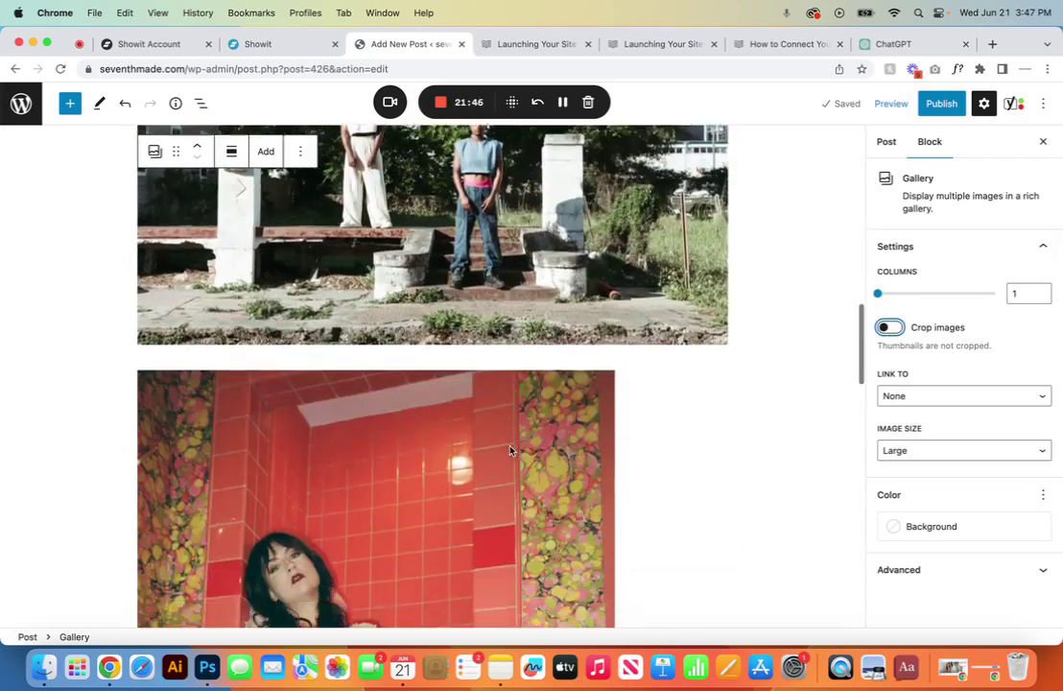
- Set the gallery to 3 columns and turn image cropping back on
{"action": "scroll", "coordinate": [511, 451], "scroll_direction": "down", "scroll_amount": 10}
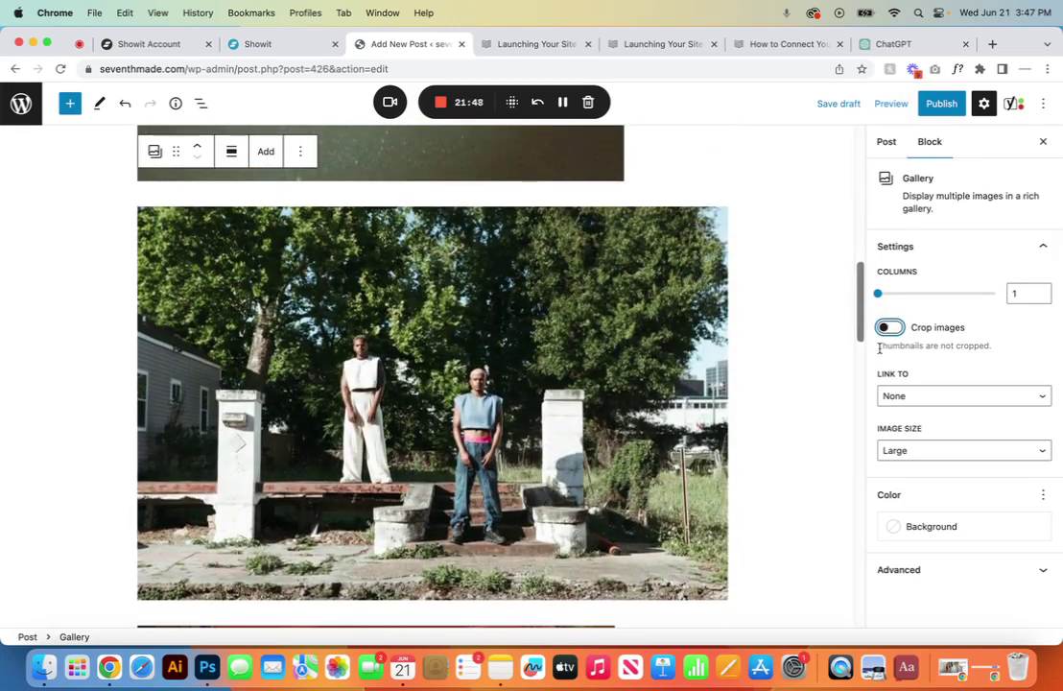
{"action": "left_click_drag", "start_coordinate": [936, 294], "coordinate": [985, 296]}
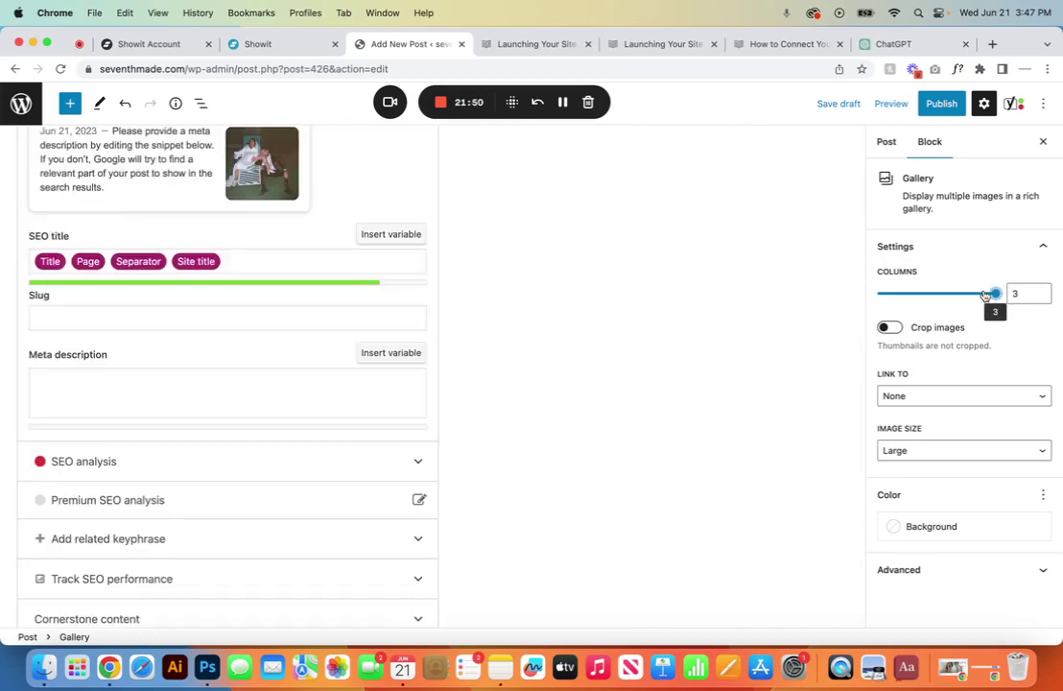
{"action": "left_click", "coordinate": [892, 329]}
{"action": "scroll", "coordinate": [598, 330], "scroll_direction": "up", "scroll_amount": 15}
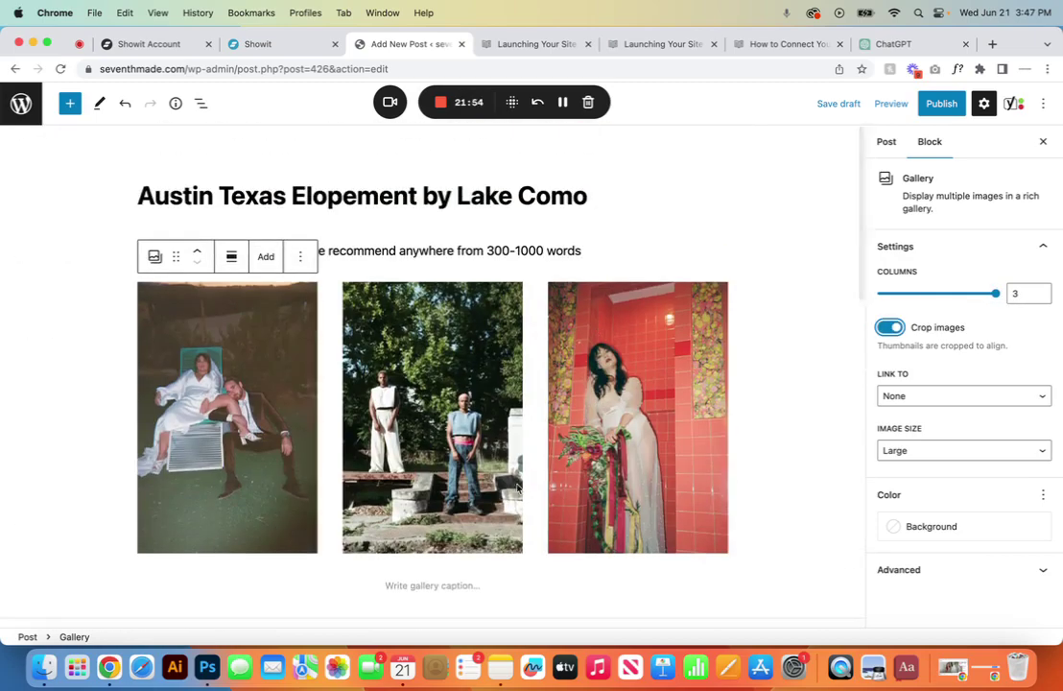
- Add a second Gallery block below the three-photo row containing only the photo of the two men outdoors from the media library
{"action": "left_click", "coordinate": [487, 585]}
{"action": "key", "text": "Return"}
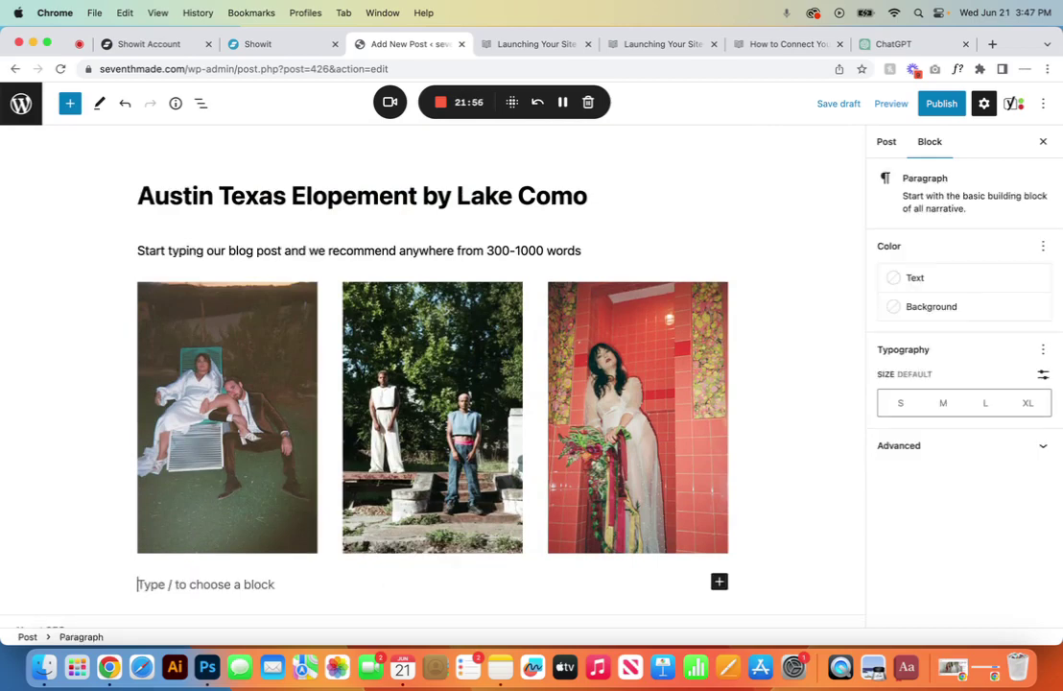
{"action": "left_click", "coordinate": [720, 582]}
{"action": "left_click", "coordinate": [834, 429]}
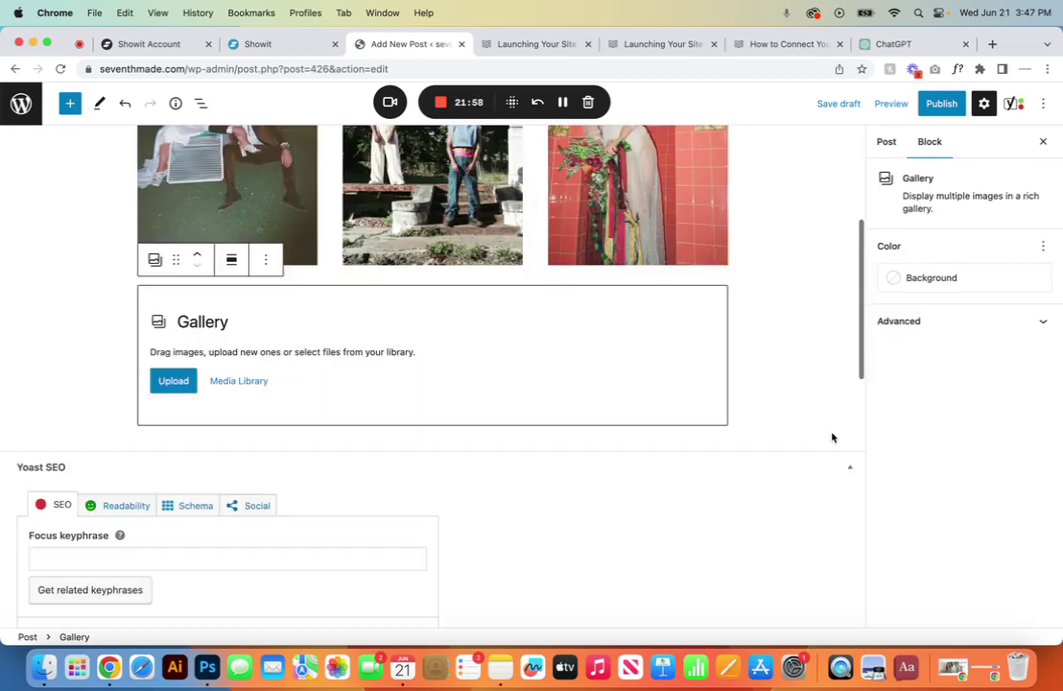
{"action": "left_click", "coordinate": [234, 381]}
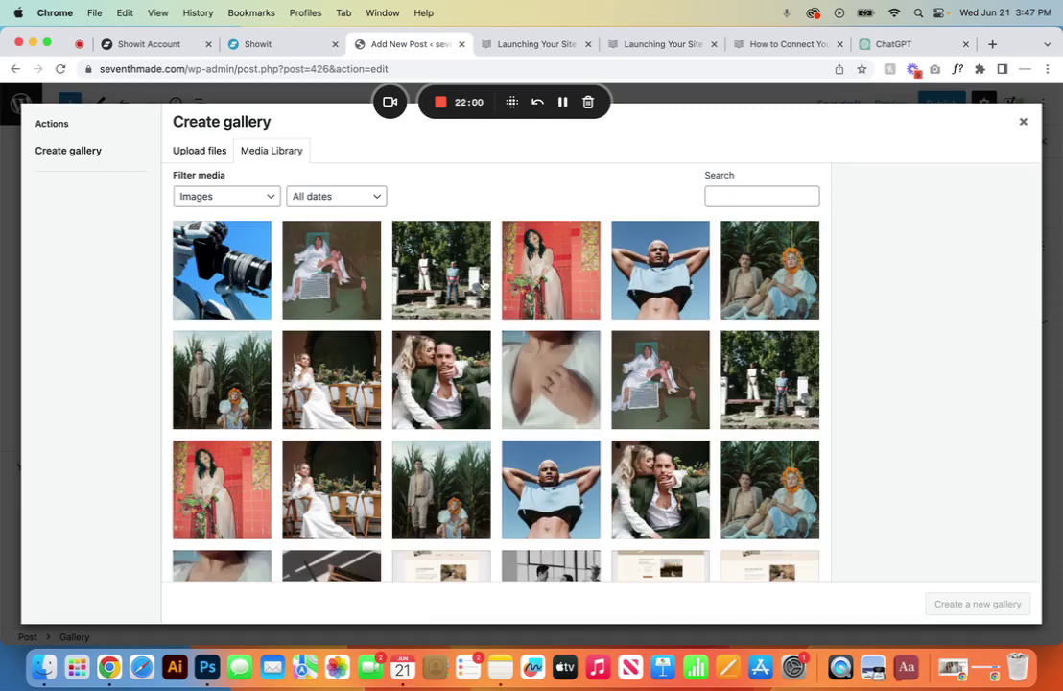
{"action": "left_click", "coordinate": [422, 249]}
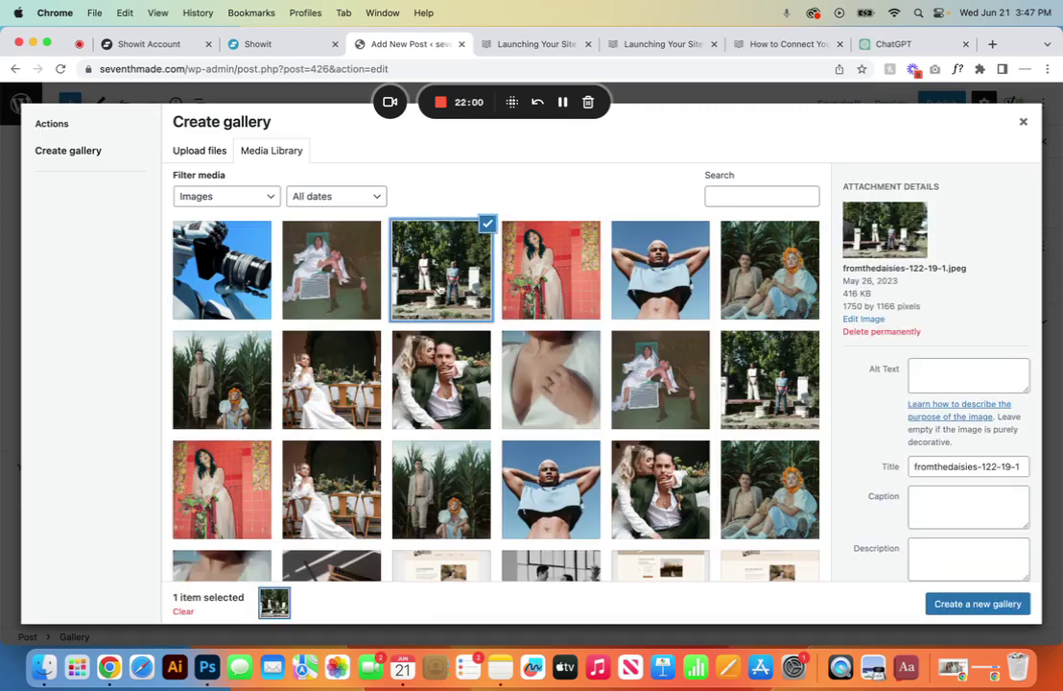
{"action": "left_click", "coordinate": [977, 605]}
{"action": "left_click", "coordinate": [975, 603]}
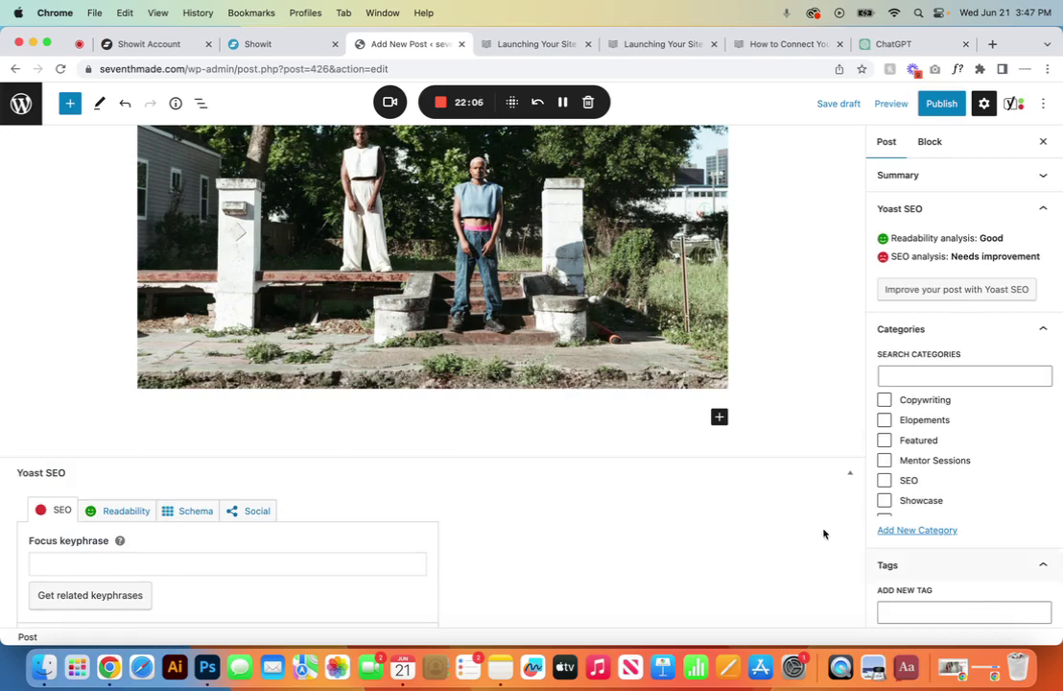
- Insert a third Gallery block below the full-width photo of the two men
{"action": "scroll", "coordinate": [588, 329], "scroll_direction": "up", "scroll_amount": 5}
{"action": "scroll", "coordinate": [678, 384], "scroll_direction": "up", "scroll_amount": 3}
{"action": "scroll", "coordinate": [679, 385], "scroll_direction": "down", "scroll_amount": 3}
{"action": "scroll", "coordinate": [678, 385], "scroll_direction": "down", "scroll_amount": 3}
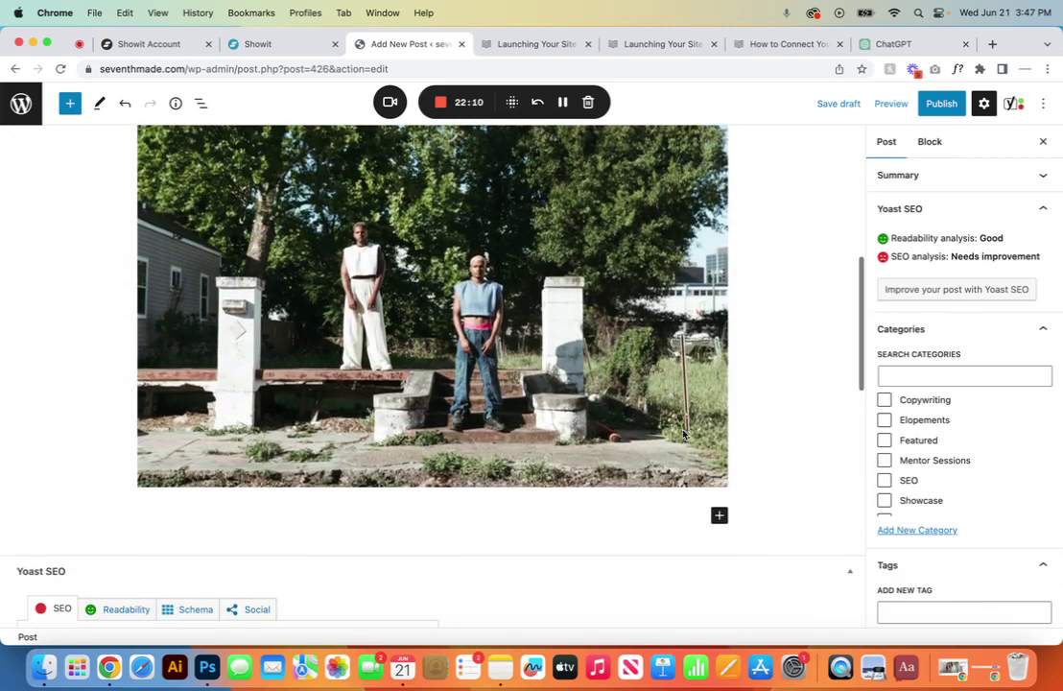
{"action": "left_click", "coordinate": [719, 515]}
{"action": "left_click", "coordinate": [834, 359]}
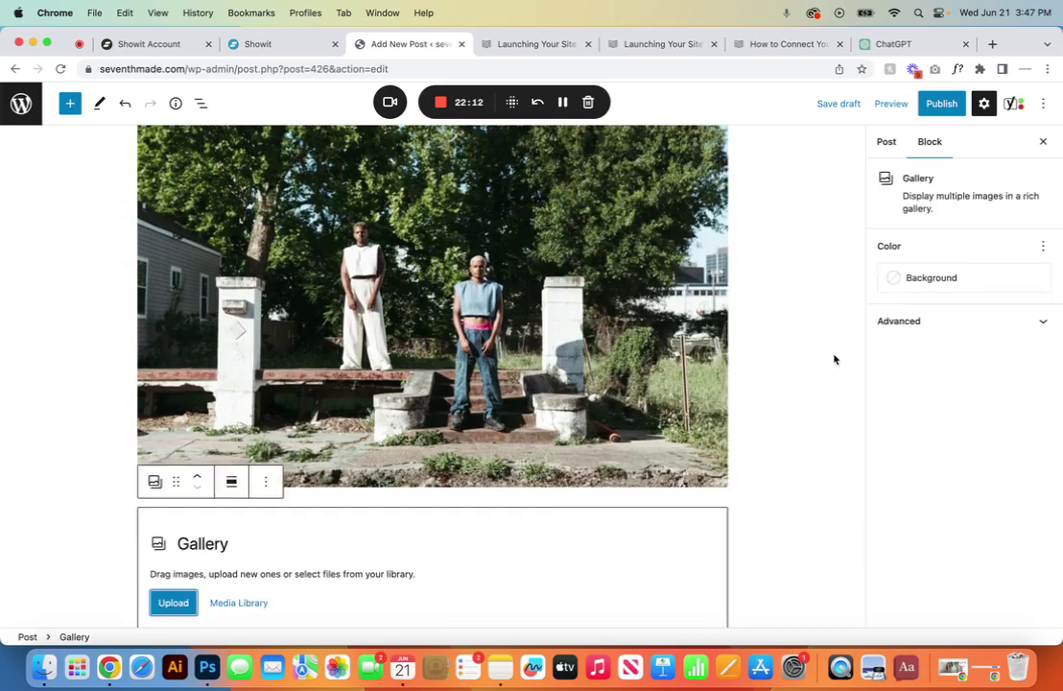
- Fill the third gallery from the media library with the couple on the lounge chair and the two men outdoors
{"action": "scroll", "coordinate": [237, 538], "scroll_direction": "down", "scroll_amount": 3}
{"action": "left_click", "coordinate": [245, 508]}
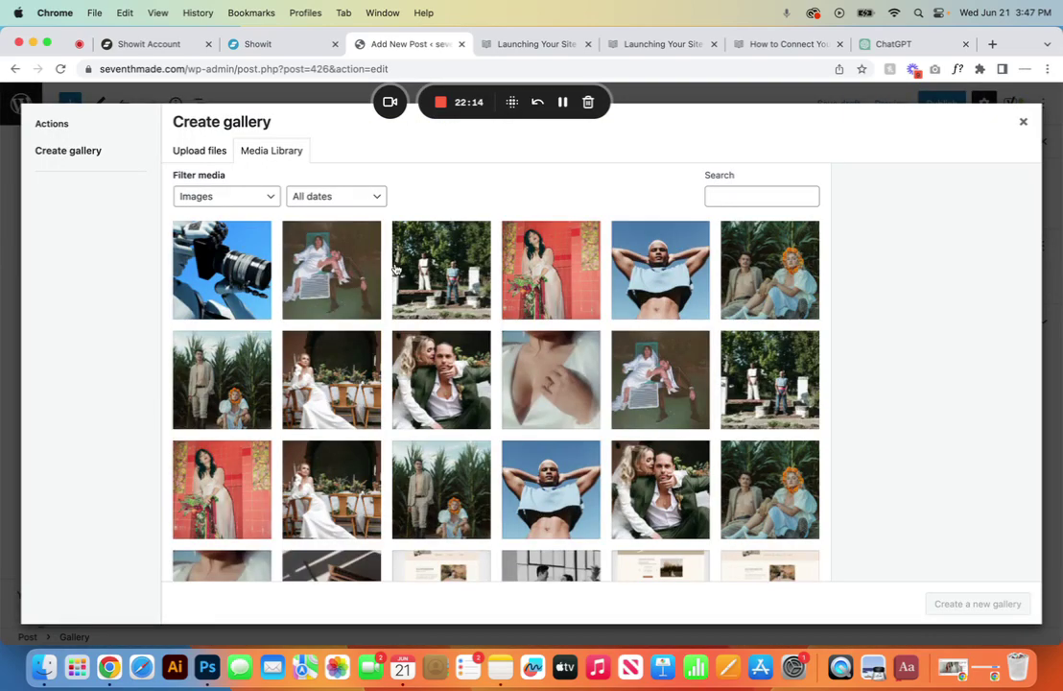
{"action": "left_click", "coordinate": [301, 242]}
{"action": "left_click", "coordinate": [413, 285]}
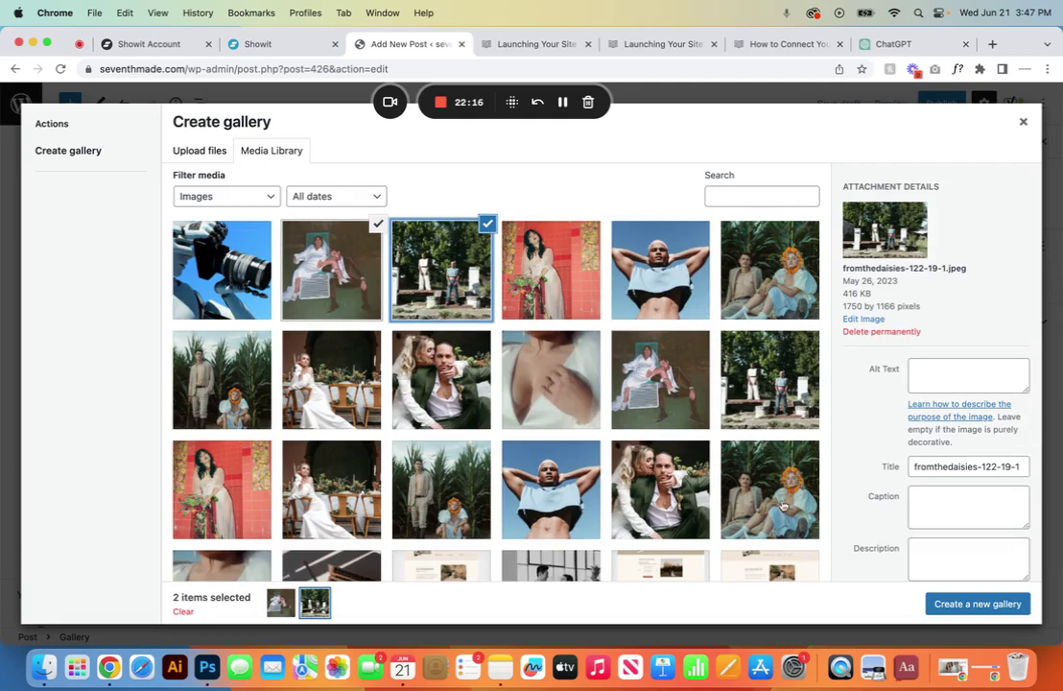
{"action": "left_click", "coordinate": [970, 607]}
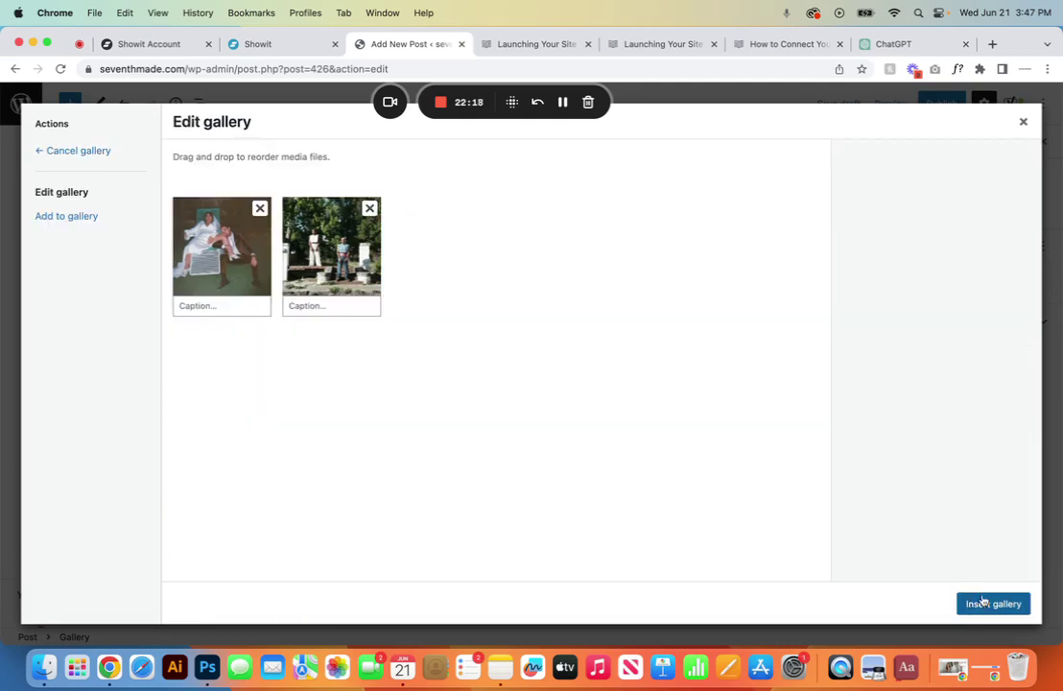
{"action": "left_click", "coordinate": [973, 603]}
{"action": "left_click", "coordinate": [608, 403]}
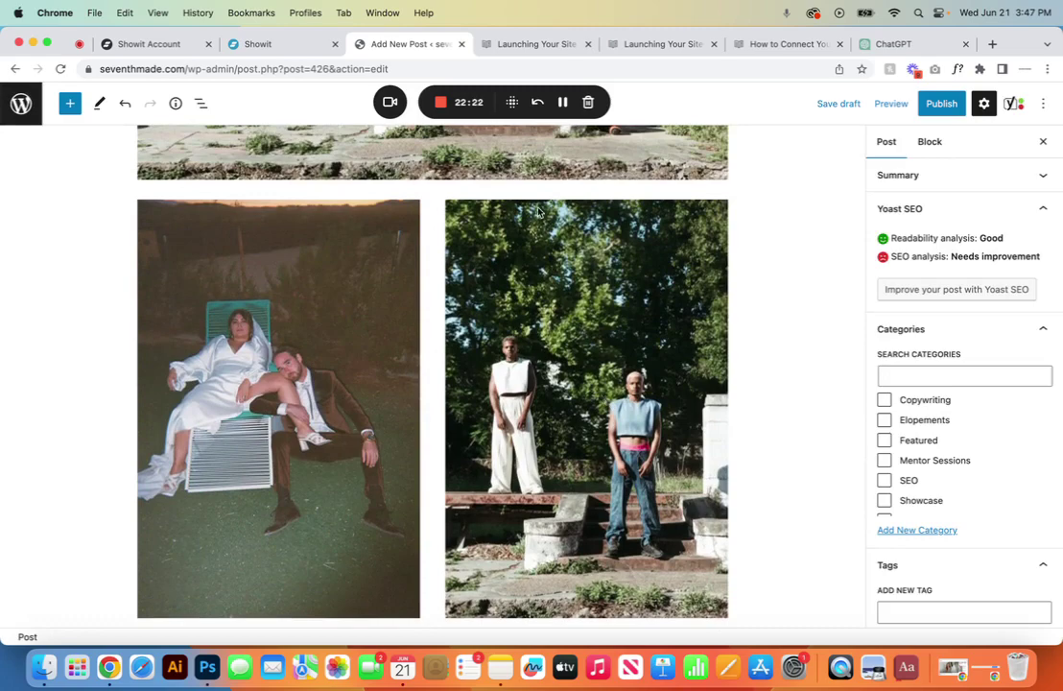
{"action": "scroll", "coordinate": [288, 309], "scroll_direction": "up", "scroll_amount": 3}
{"action": "scroll", "coordinate": [290, 310], "scroll_direction": "up", "scroll_amount": 5}
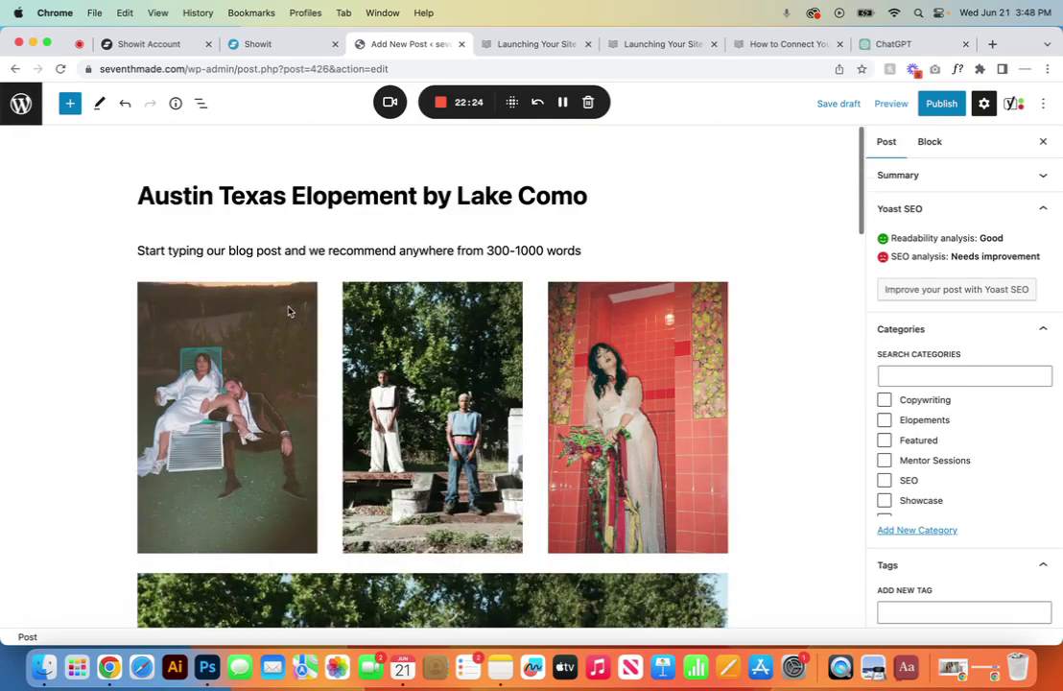
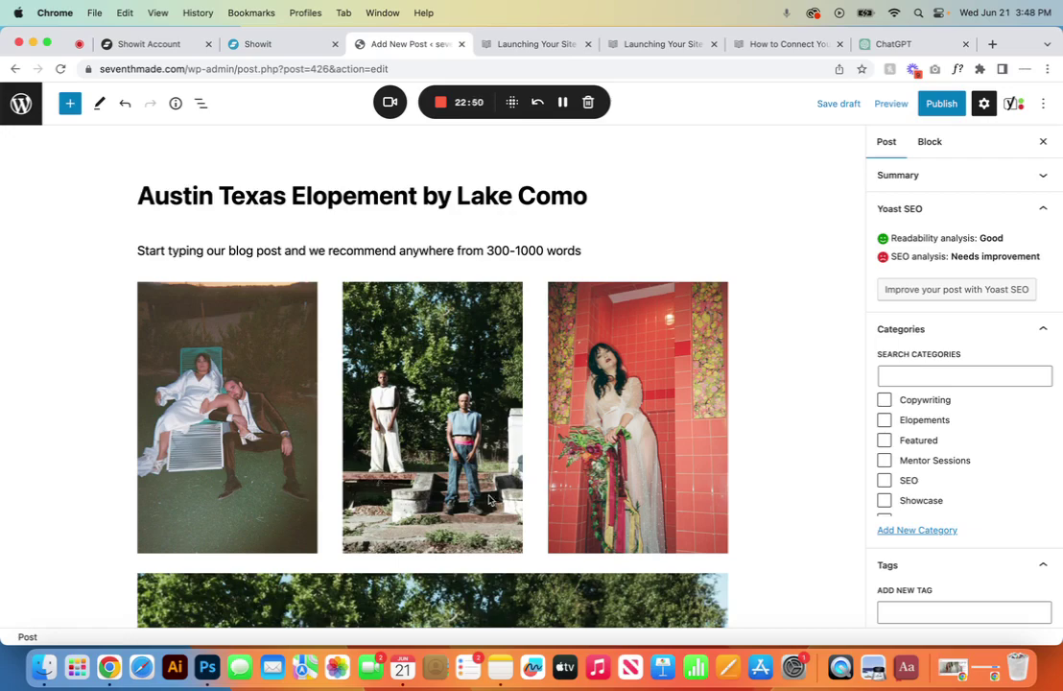
- Set the Yoast SEO focus keyphrase to "austin texas elopement"
{"action": "scroll", "coordinate": [374, 484], "scroll_direction": "down", "scroll_amount": 10}
{"action": "scroll", "coordinate": [489, 498], "scroll_direction": "down", "scroll_amount": 5}
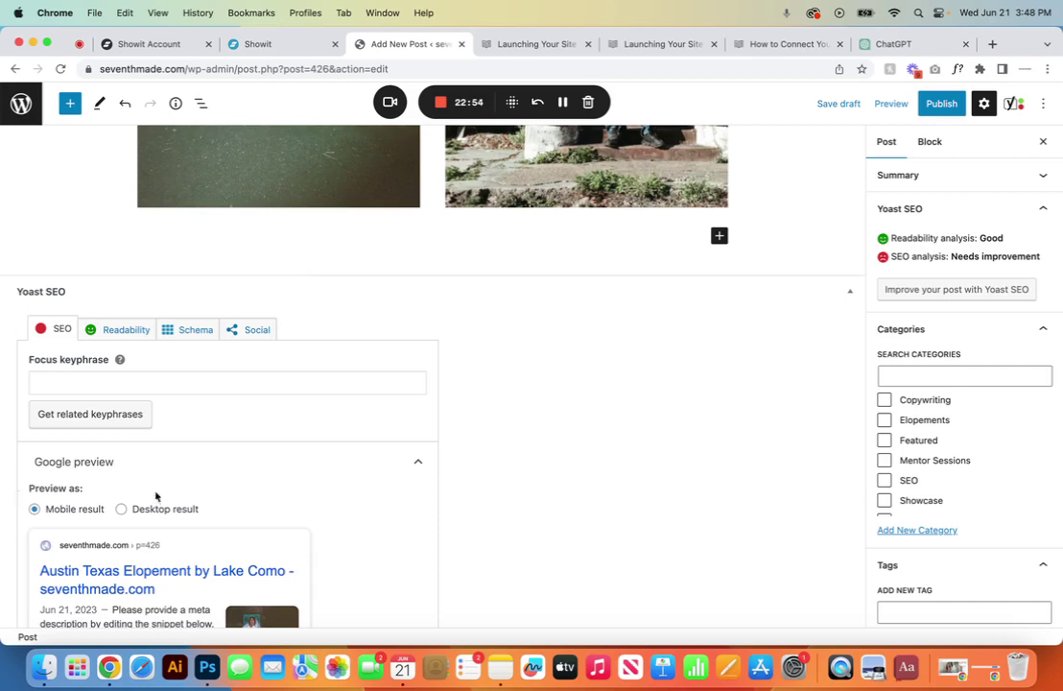
{"action": "left_click", "coordinate": [98, 384]}
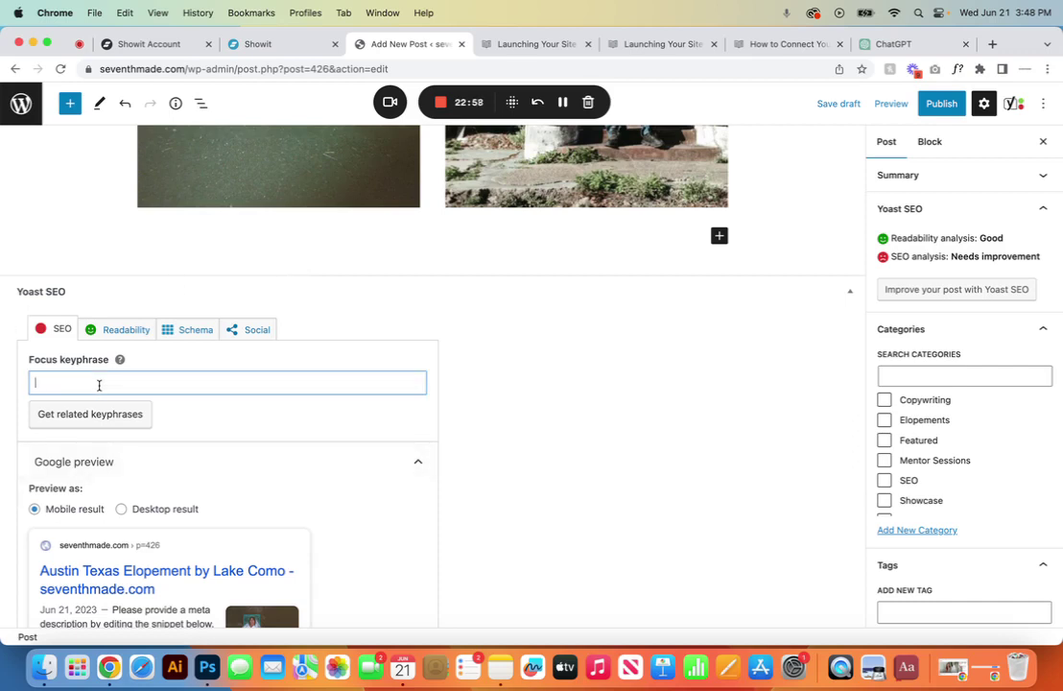
{"action": "type", "text": "austi"}
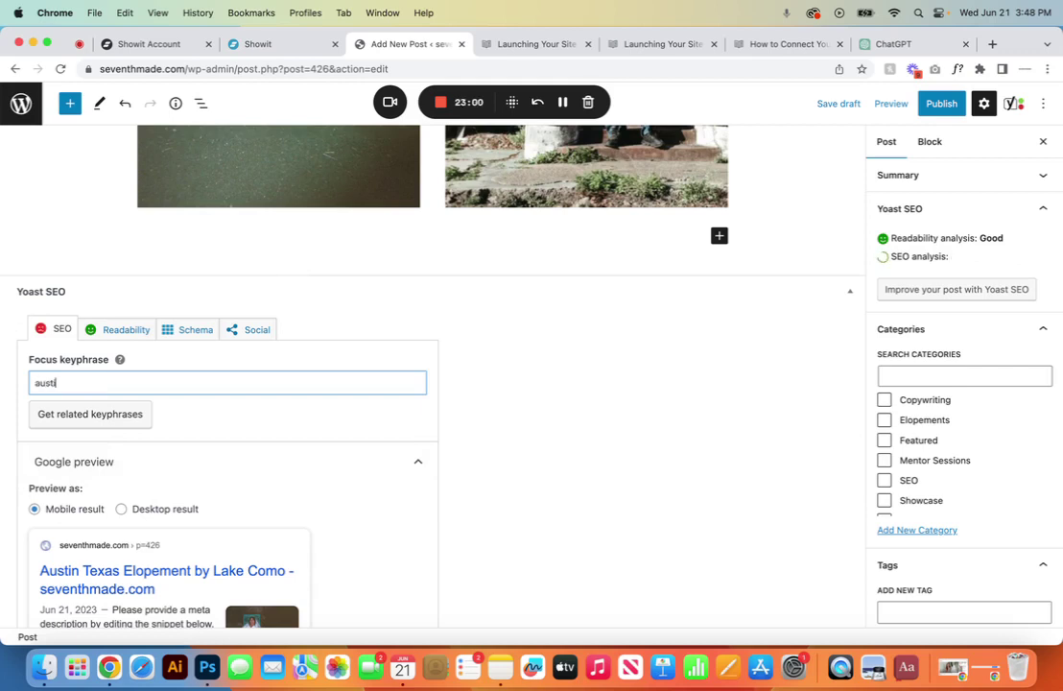
{"action": "type", "text": "n texas elopement"}
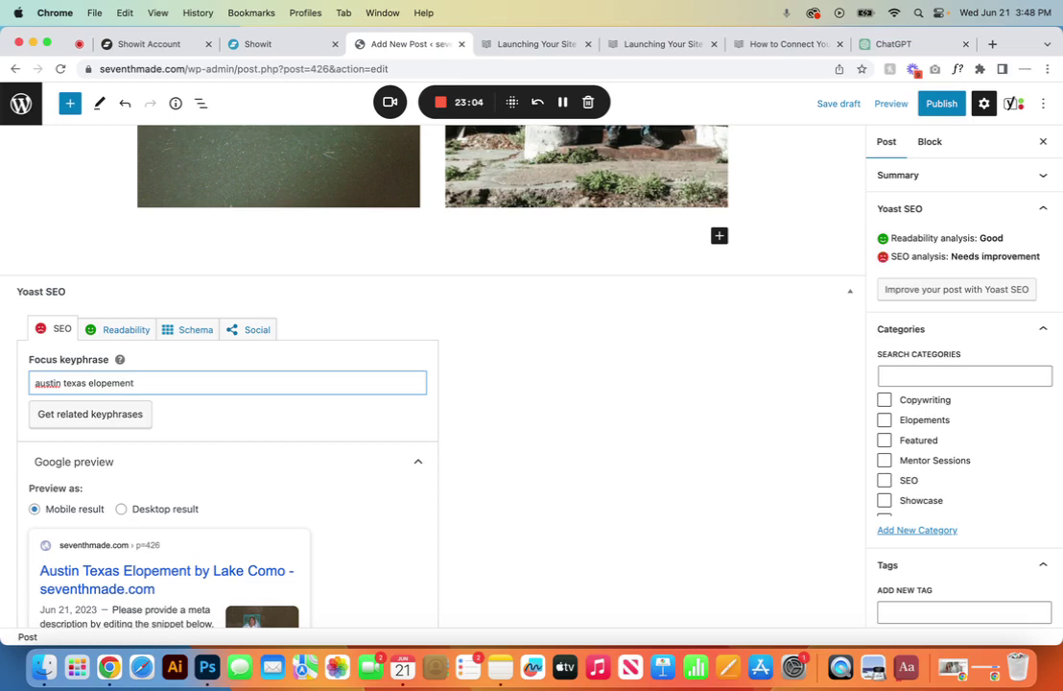
- Extend the post title after "Lake Como" with the word "with" and the couple's first names joined by an ampersand
{"action": "scroll", "coordinate": [215, 427], "scroll_direction": "down", "scroll_amount": 2}
{"action": "scroll", "coordinate": [215, 427], "scroll_direction": "down", "scroll_amount": 3}
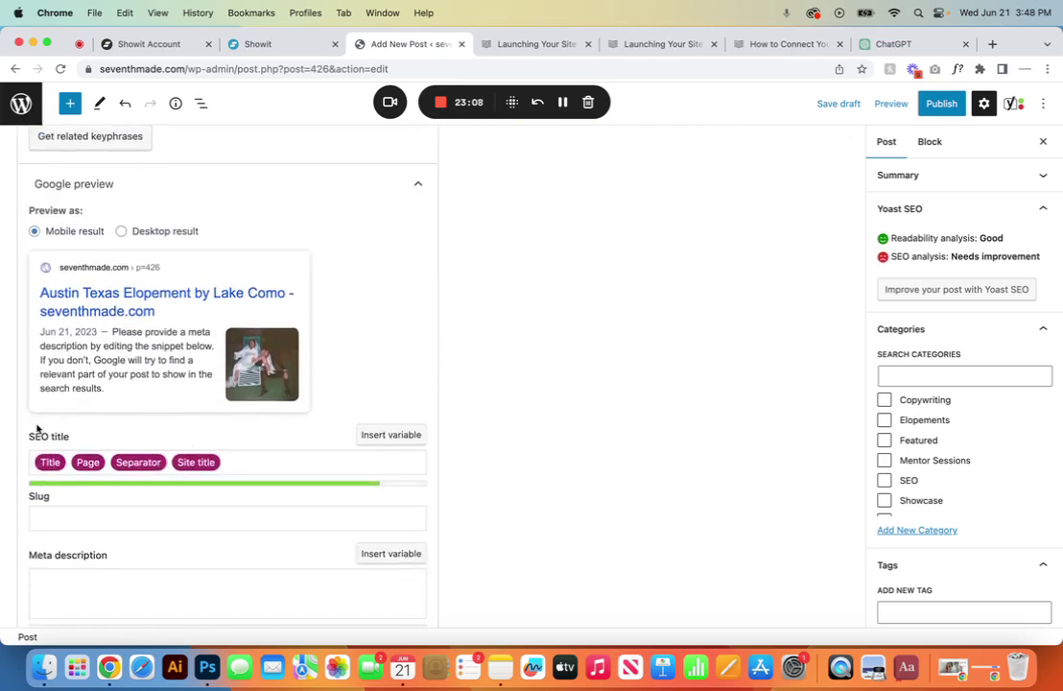
{"action": "scroll", "coordinate": [233, 402], "scroll_direction": "up", "scroll_amount": 15}
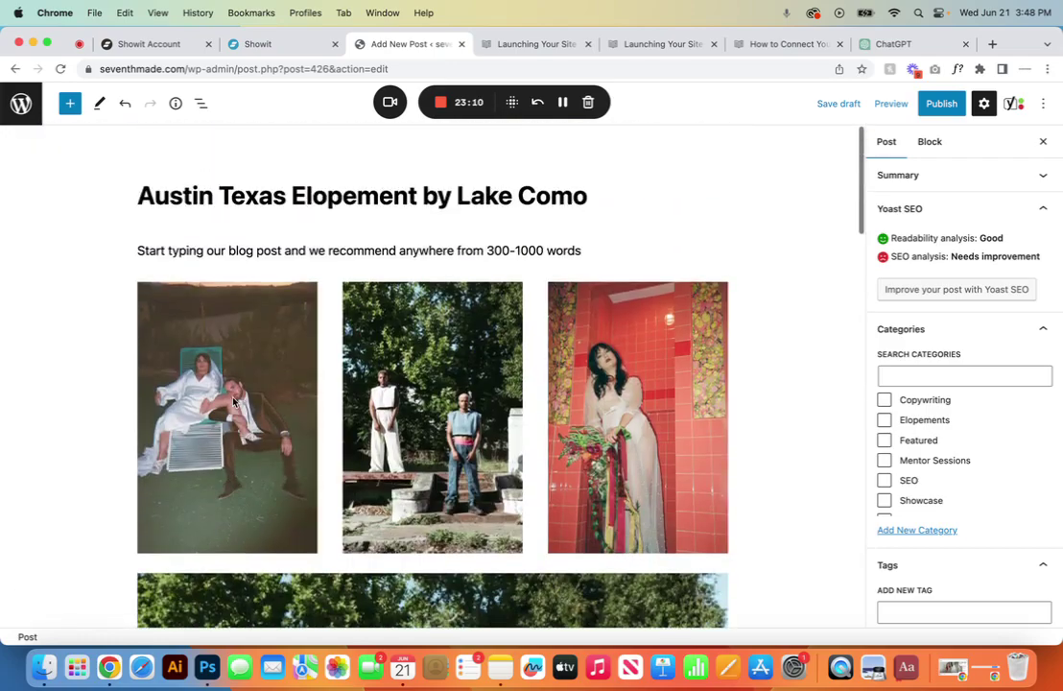
{"action": "left_click", "coordinate": [600, 196]}
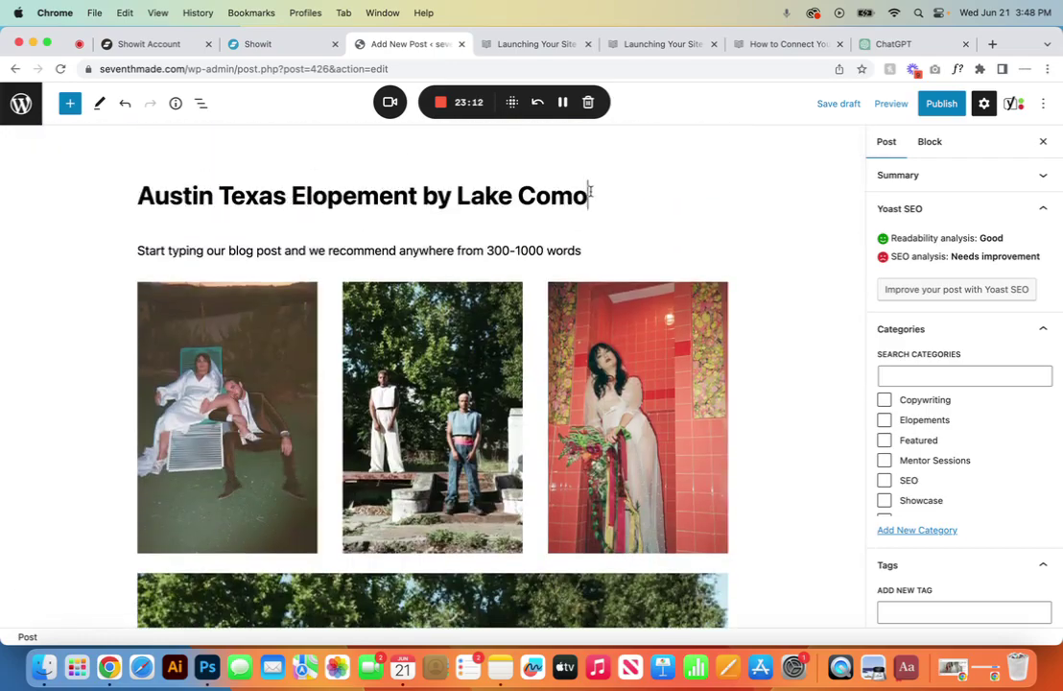
{"action": "type", "text": "wi"}
{"action": "type", "text": "th "}
{"action": "type", "text": "Sam"}
{"action": "key", "text": "BackSpace"}
{"action": "key", "text": "BackSpace"}
{"action": "key", "text": "BackSpace"}
{"action": "type", "text": "Adam "}
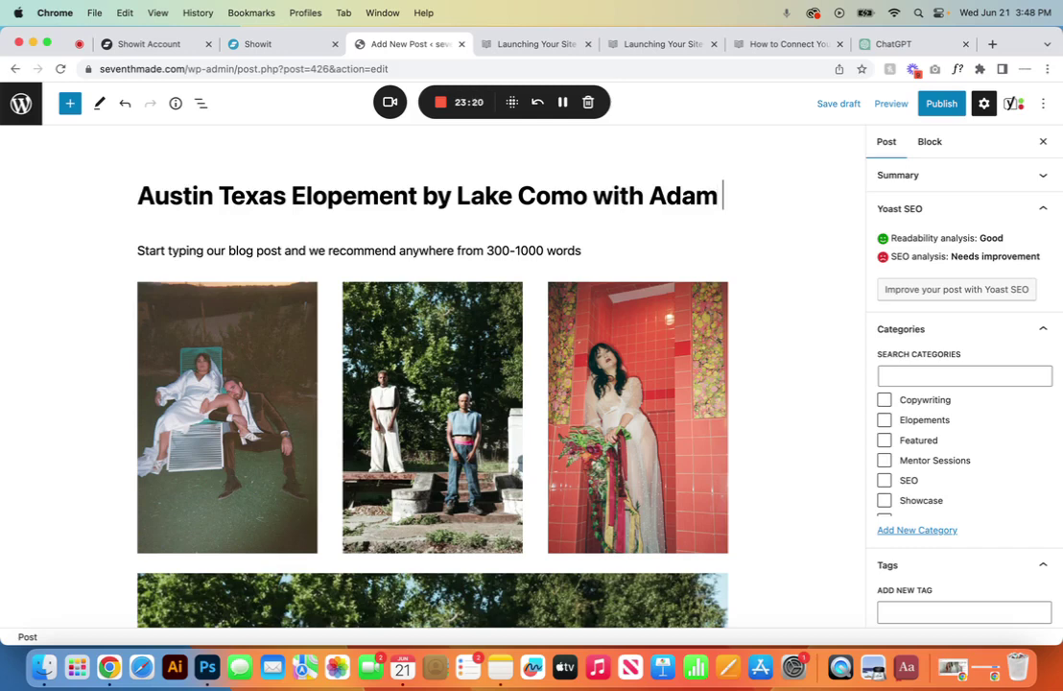
{"action": "type", "text": "& Sam"}
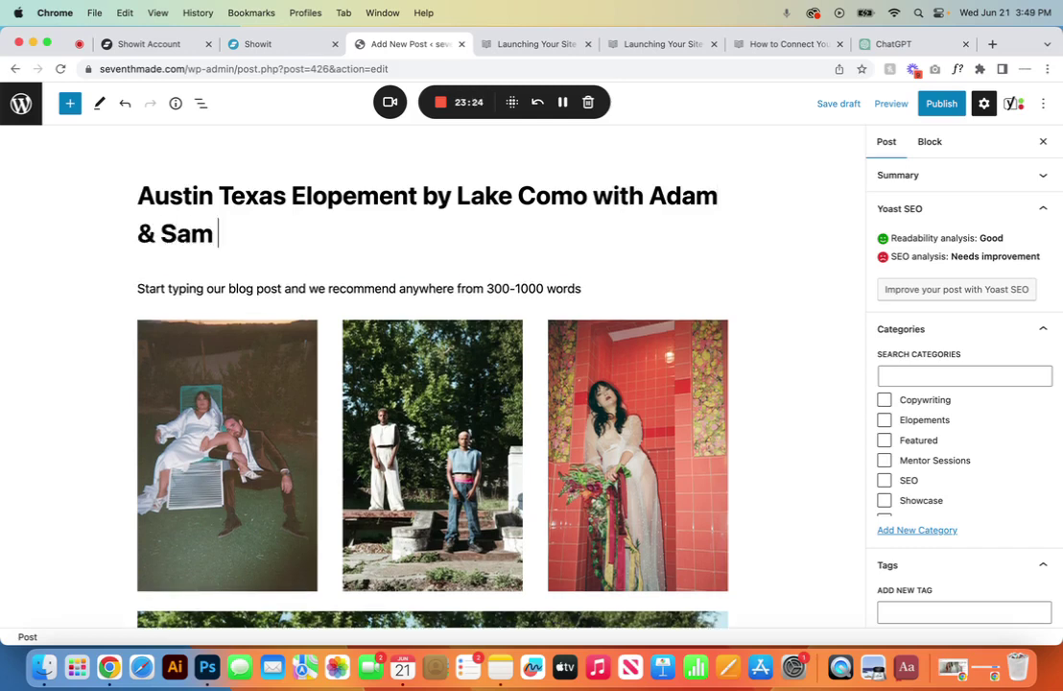
- Replace the Yoast SEO title variables with "Austin texas elopement by lake como"
{"action": "scroll", "coordinate": [622, 388], "scroll_direction": "down", "scroll_amount": 1}
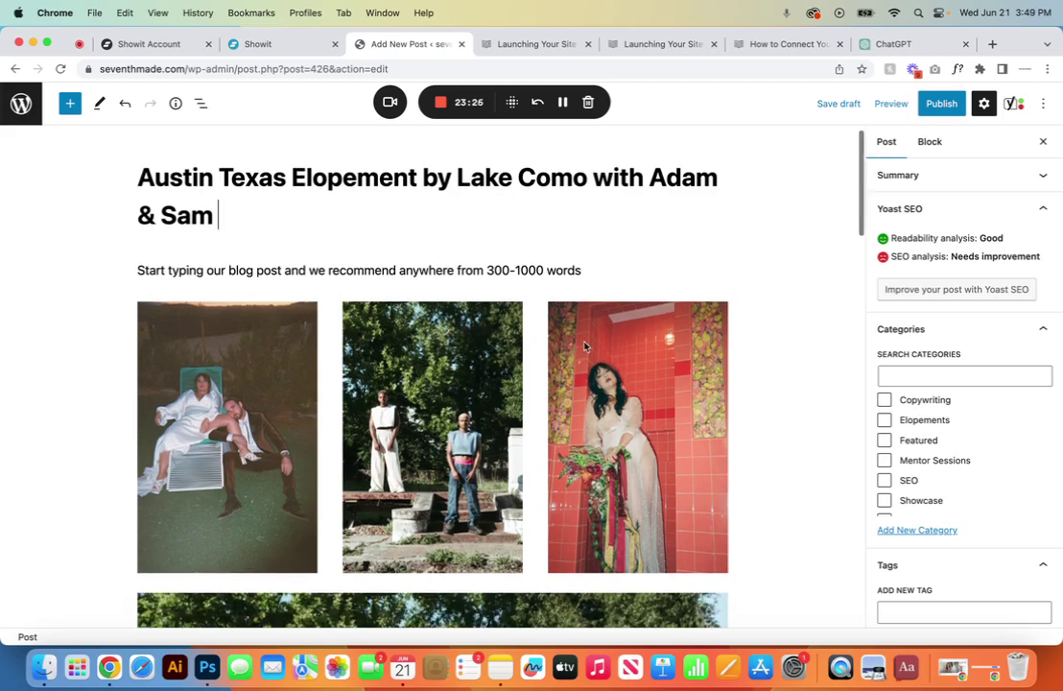
{"action": "scroll", "coordinate": [302, 537], "scroll_direction": "down", "scroll_amount": 20}
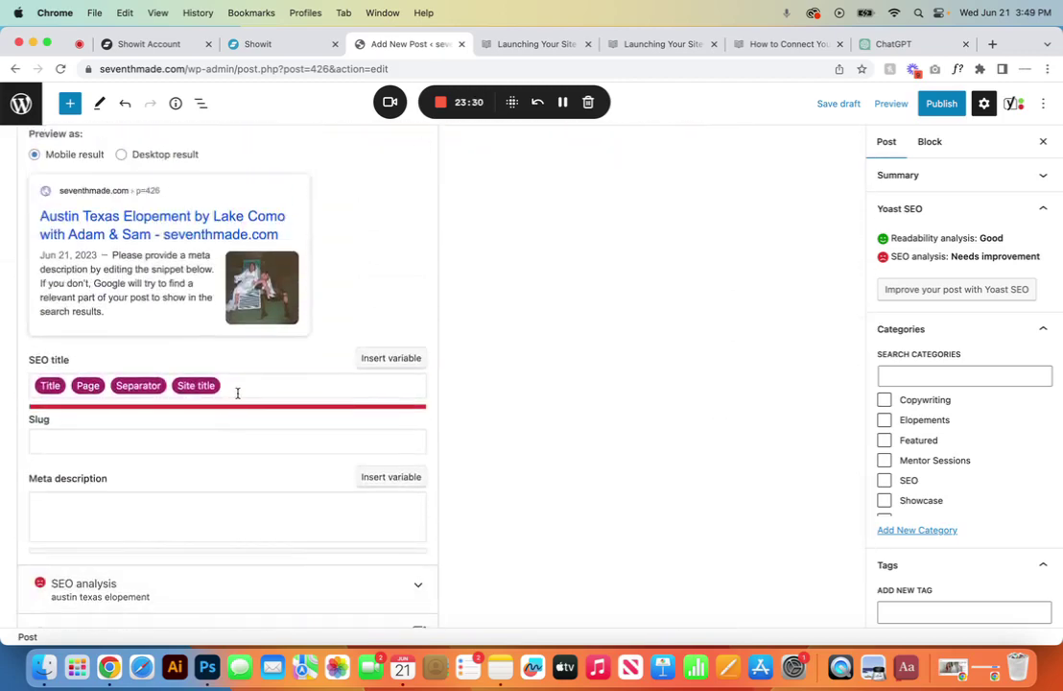
{"action": "left_click", "coordinate": [237, 389]}
{"action": "type", "text": "Au"}
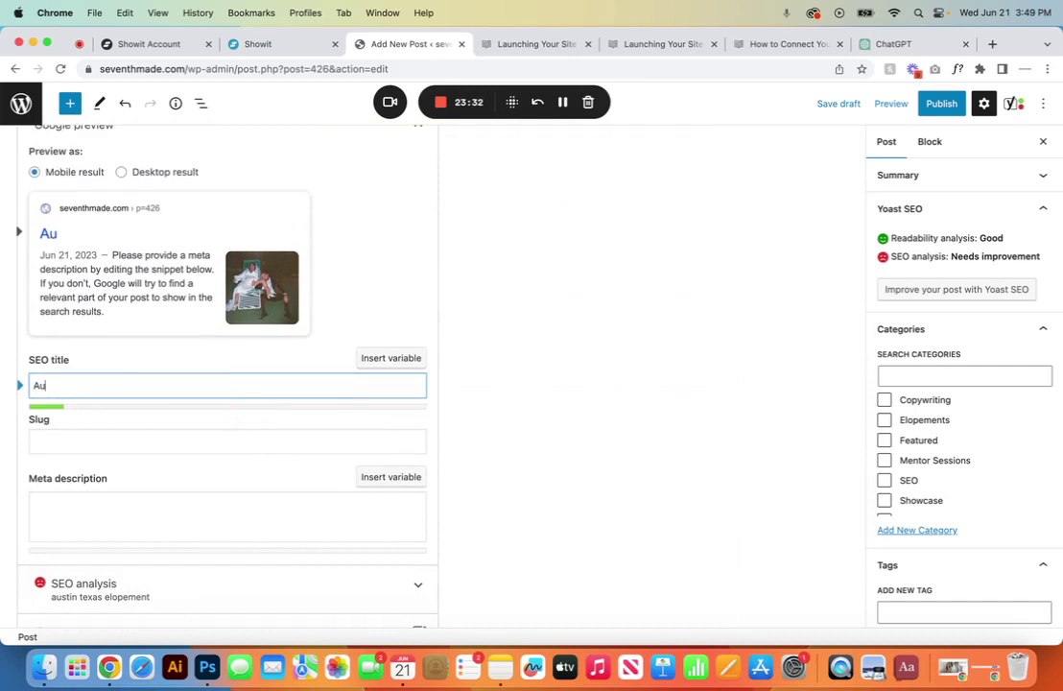
{"action": "type", "text": "stin tex"}
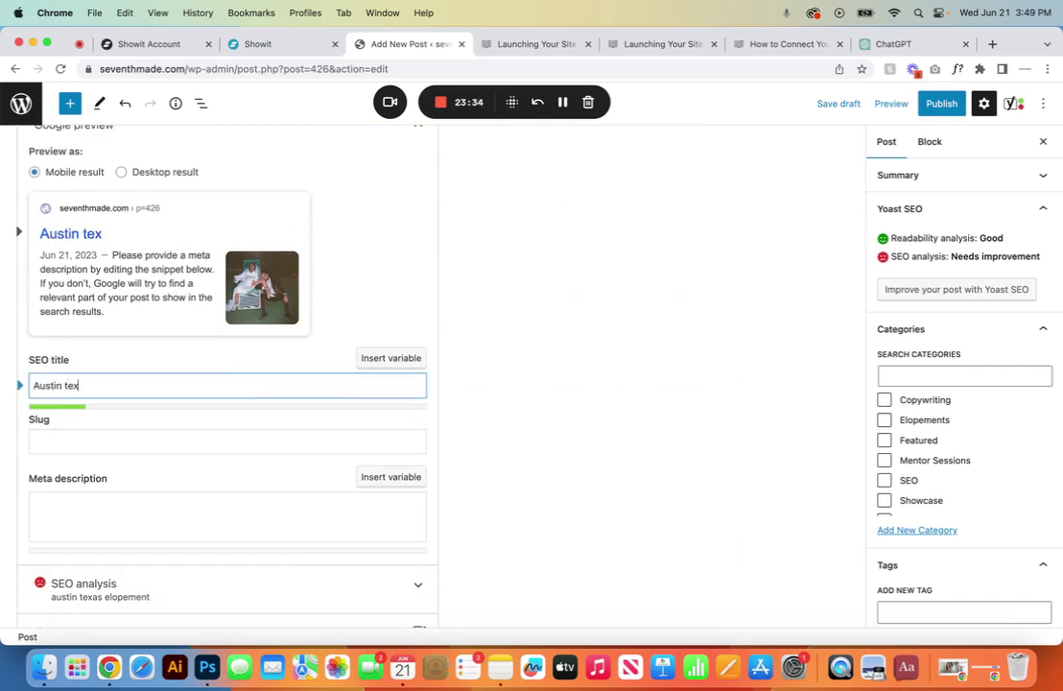
{"action": "type", "text": "as elopemen"}
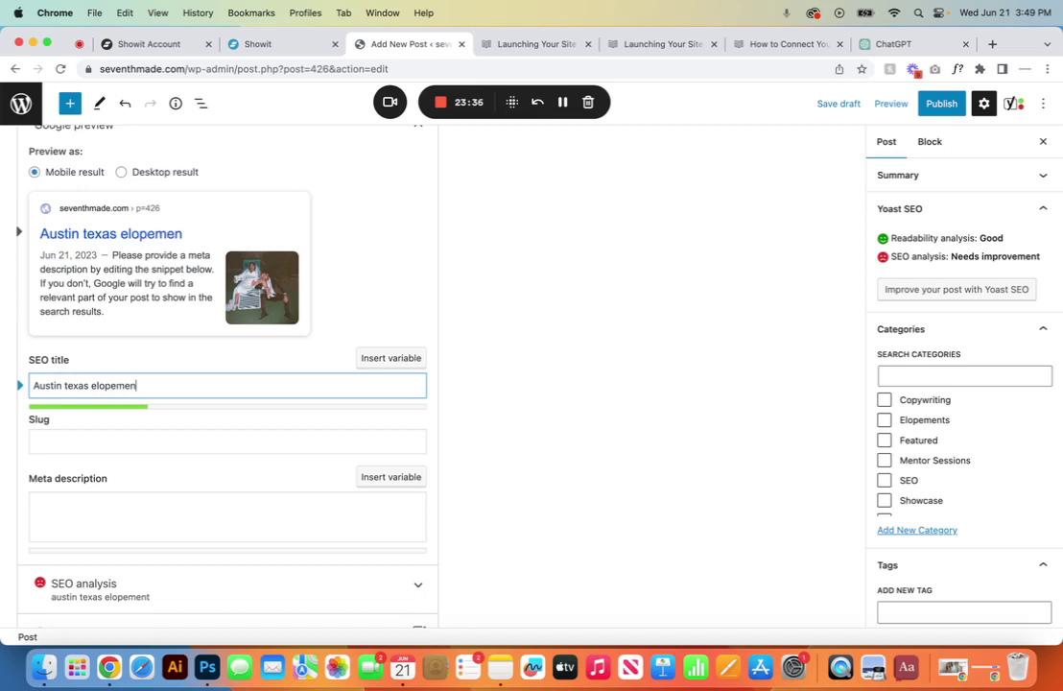
{"action": "type", "text": "t by lake como"}
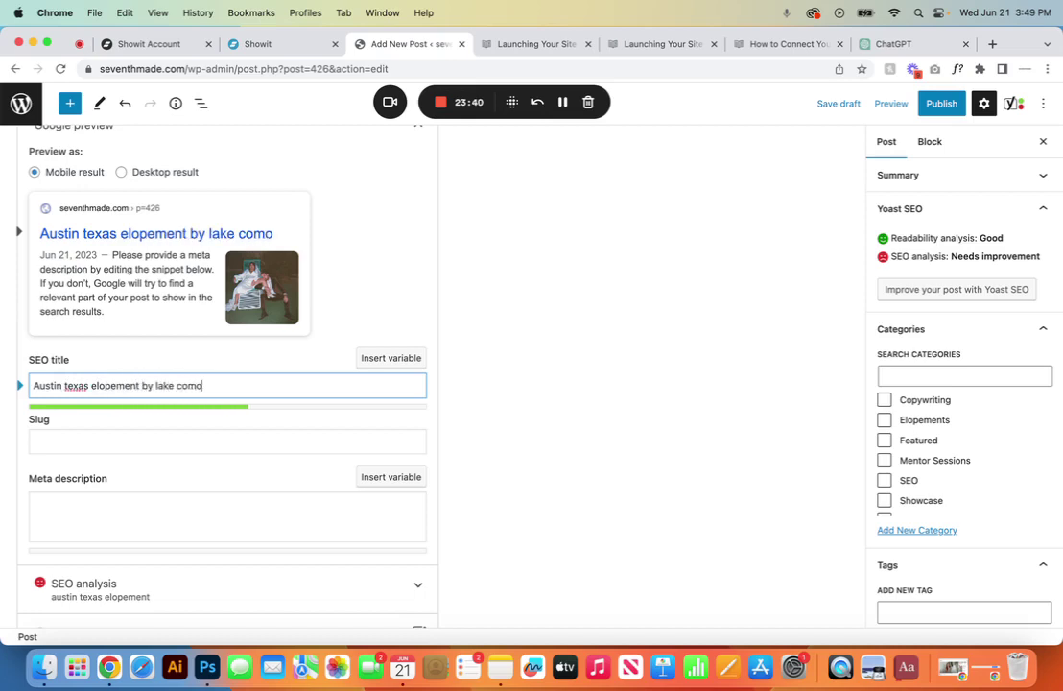
- Switch to ChatGPT and ask it to write a short meta description about the couple's Austin, Texas elopement
{"action": "left_click", "coordinate": [93, 517]}
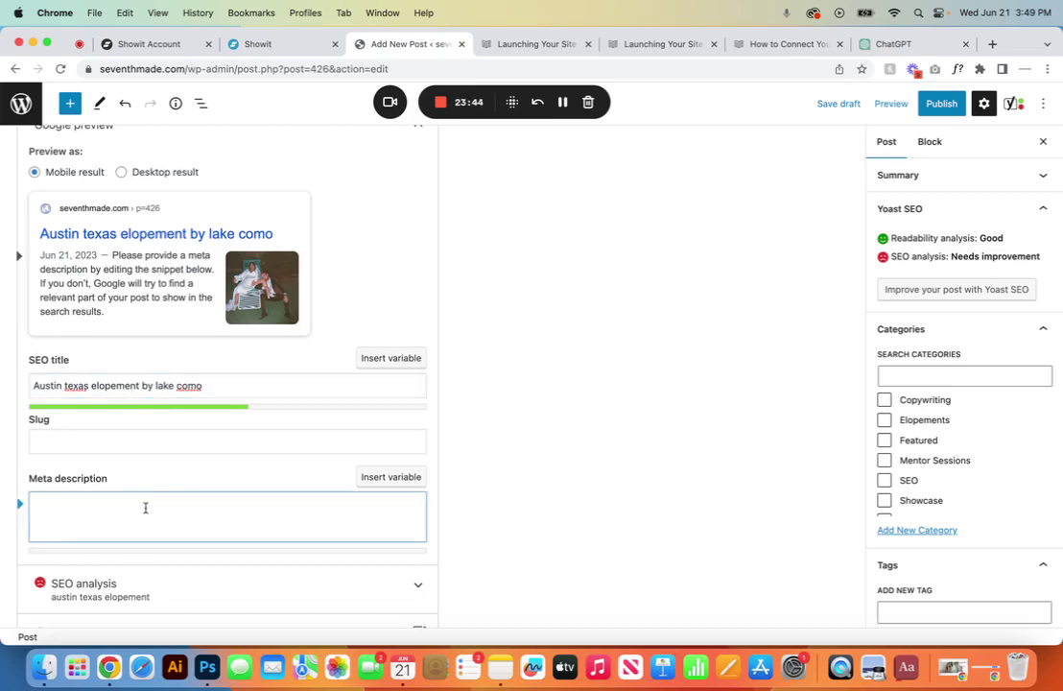
{"action": "left_click", "coordinate": [916, 43]}
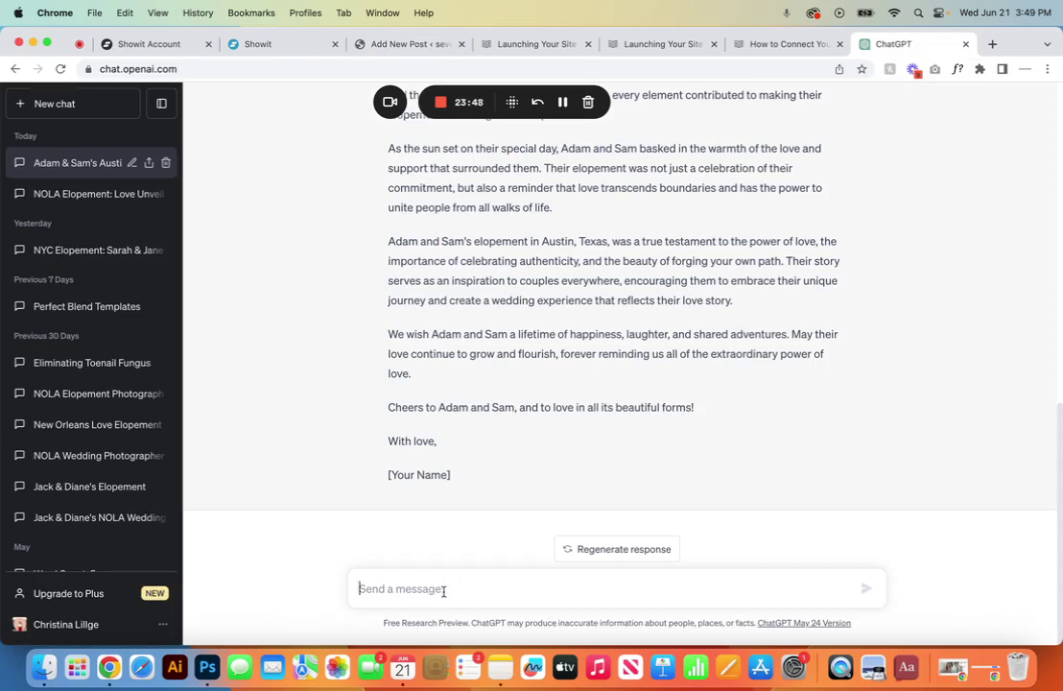
{"action": "type", "text": "wth"}
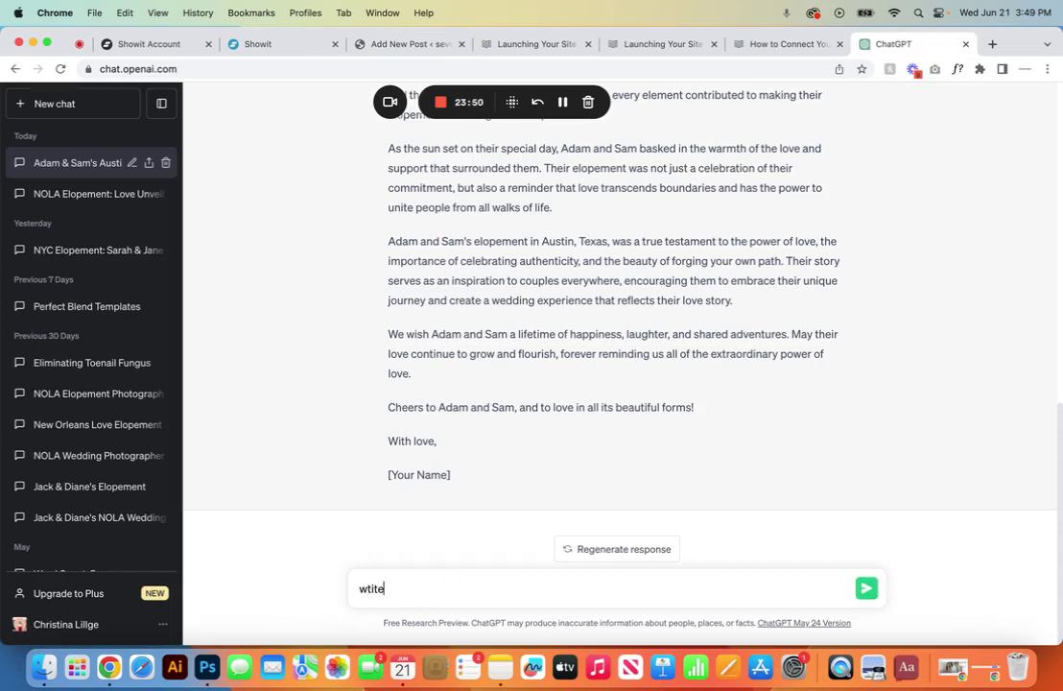
{"action": "key", "text": "BackSpace"}
{"action": "key", "text": "BackSpace"}
{"action": "type", "text": "rite a short meta "}
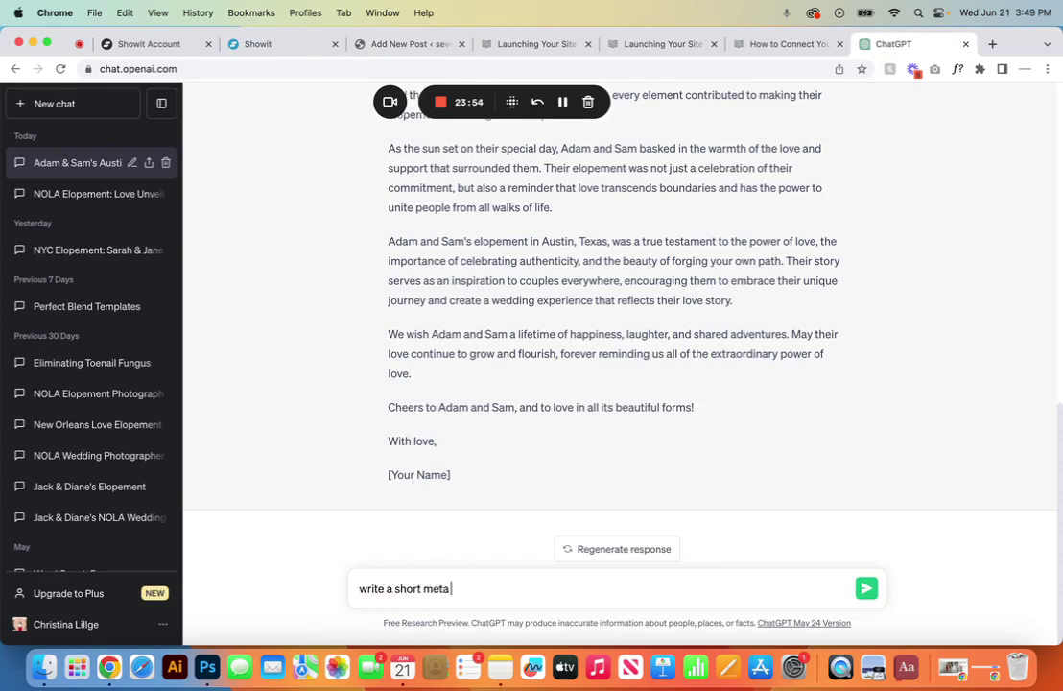
{"action": "type", "text": "description about adam and same"}
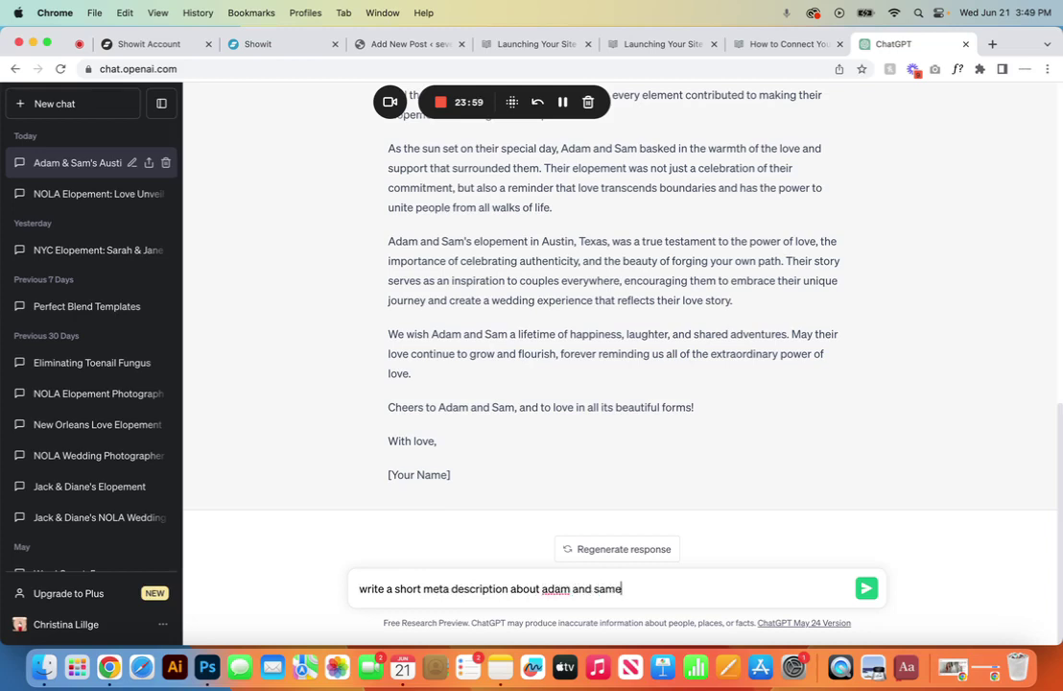
{"action": "key", "text": "BackSpace"}
{"action": "type", "text": "'s austin texas eleopem"}
{"action": "key", "text": "BackSpace"}
{"action": "key", "text": "BackSpace"}
{"action": "key", "text": "BackSpace"}
{"action": "key", "text": "BackSpace"}
{"action": "key", "text": "BackSpace"}
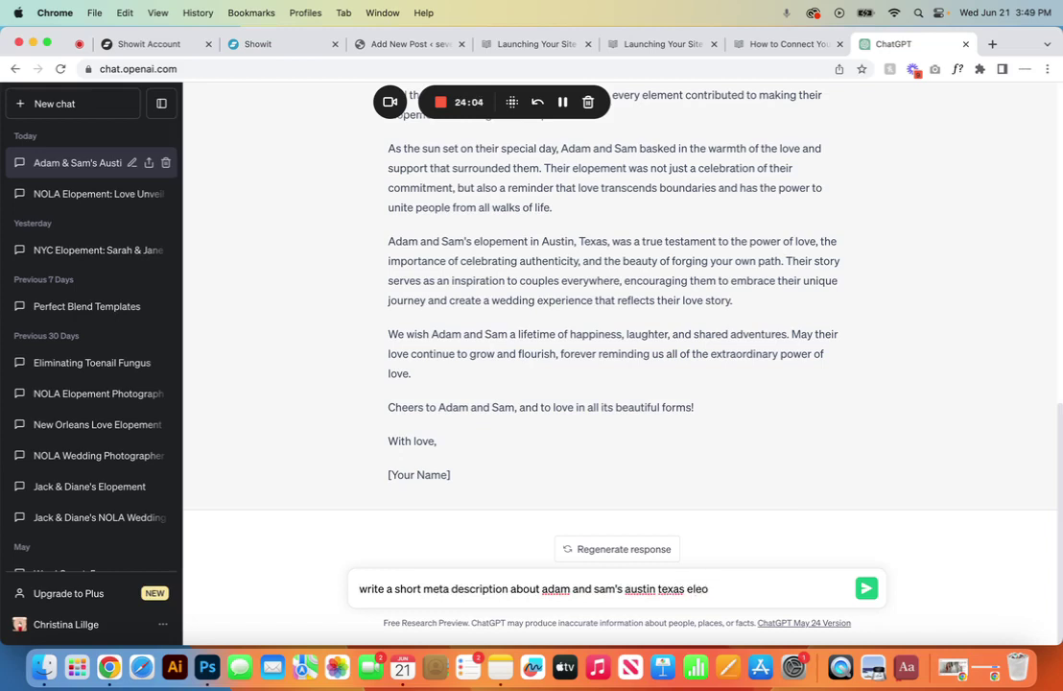
{"action": "type", "text": "opement"}
{"action": "key", "text": "Return"}
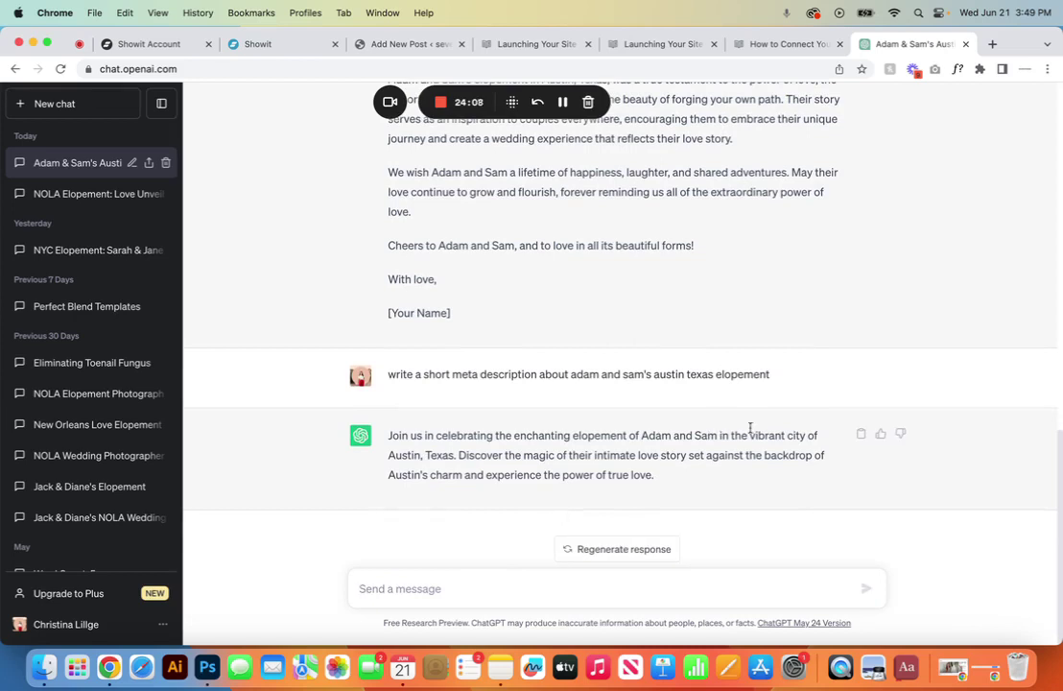
- Copy ChatGPT's full meta description reply into the post's Yoast SEO meta description in WordPress
{"action": "left_click_drag", "start_coordinate": [662, 478], "coordinate": [383, 442]}
{"action": "key", "text": "super+c"}
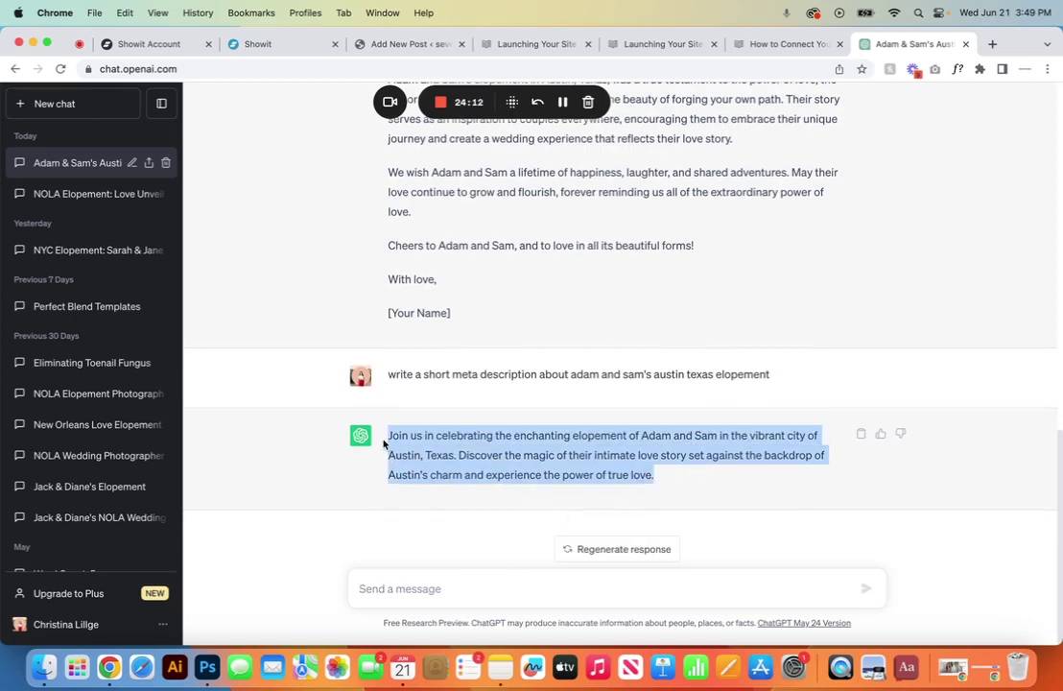
{"action": "left_click", "coordinate": [408, 46]}
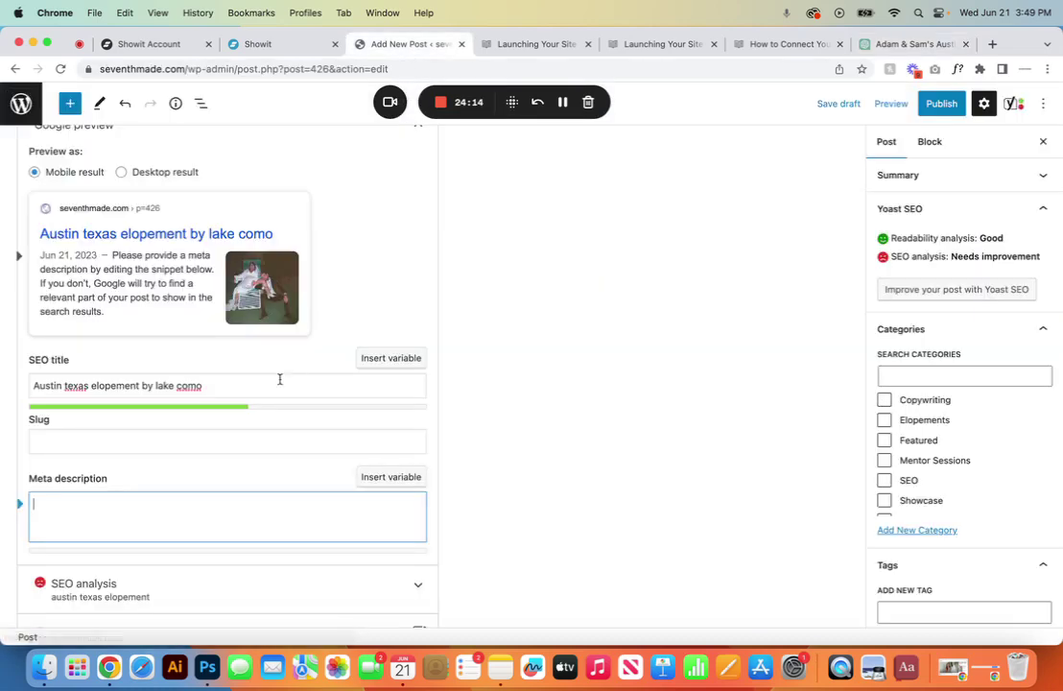
{"action": "key", "text": "super+v"}
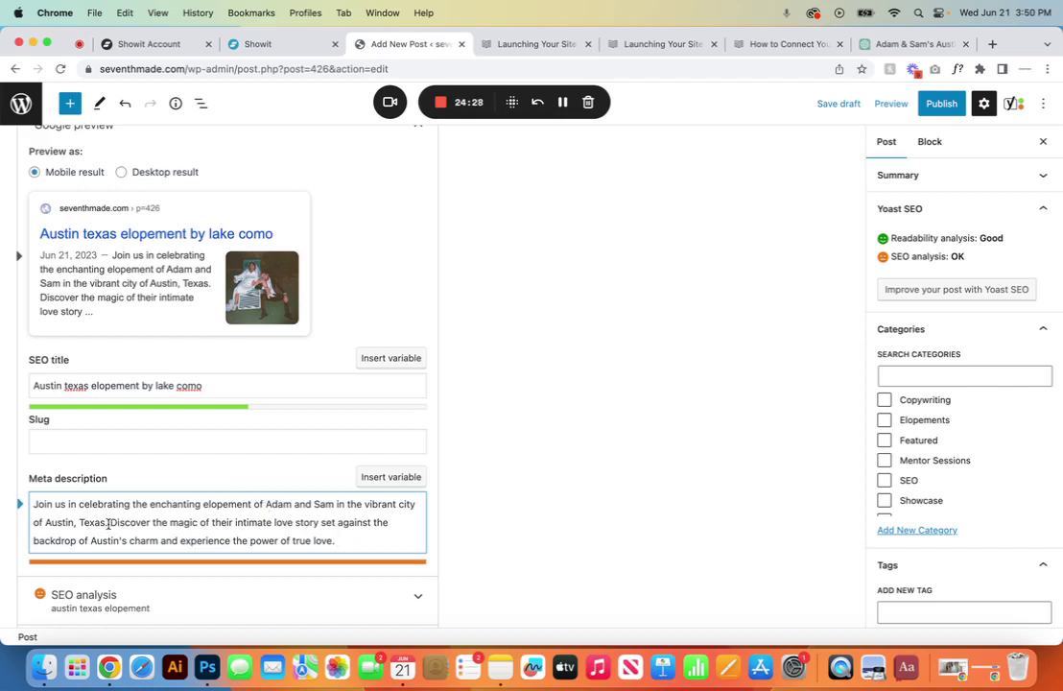
- Delete the meta description's opening "Join us in celebrating" sentence and replace "their" with "an" before "intimate"
{"action": "left_click_drag", "start_coordinate": [108, 523], "coordinate": [11, 509]}
{"action": "key", "text": "BackSpace"}
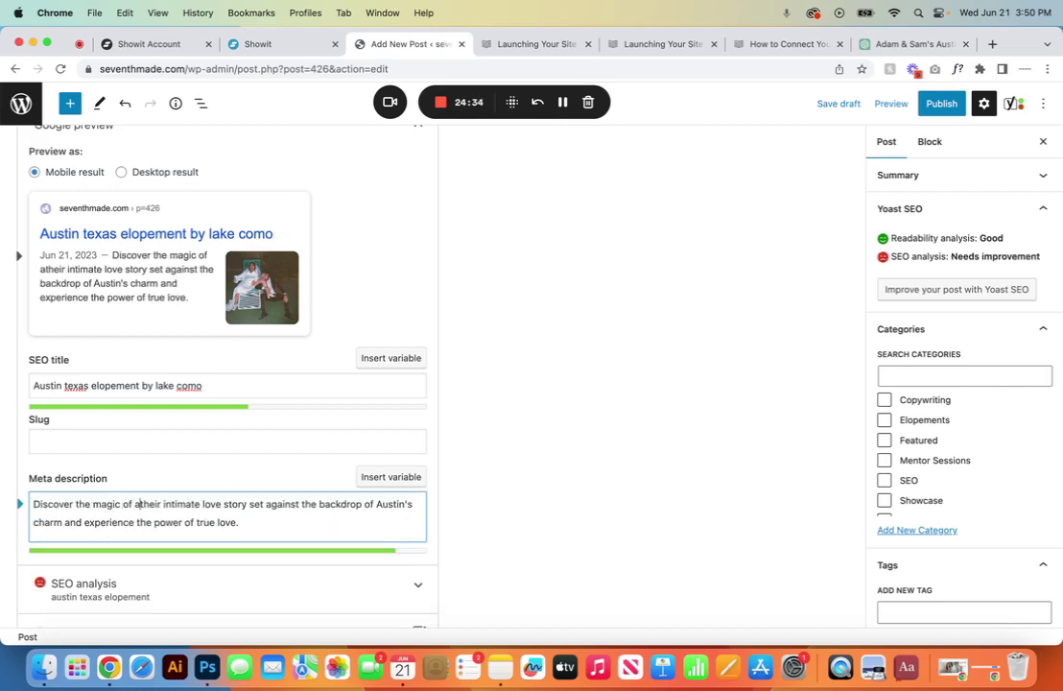
{"action": "left_click", "coordinate": [135, 503]}
{"action": "type", "text": "an"}
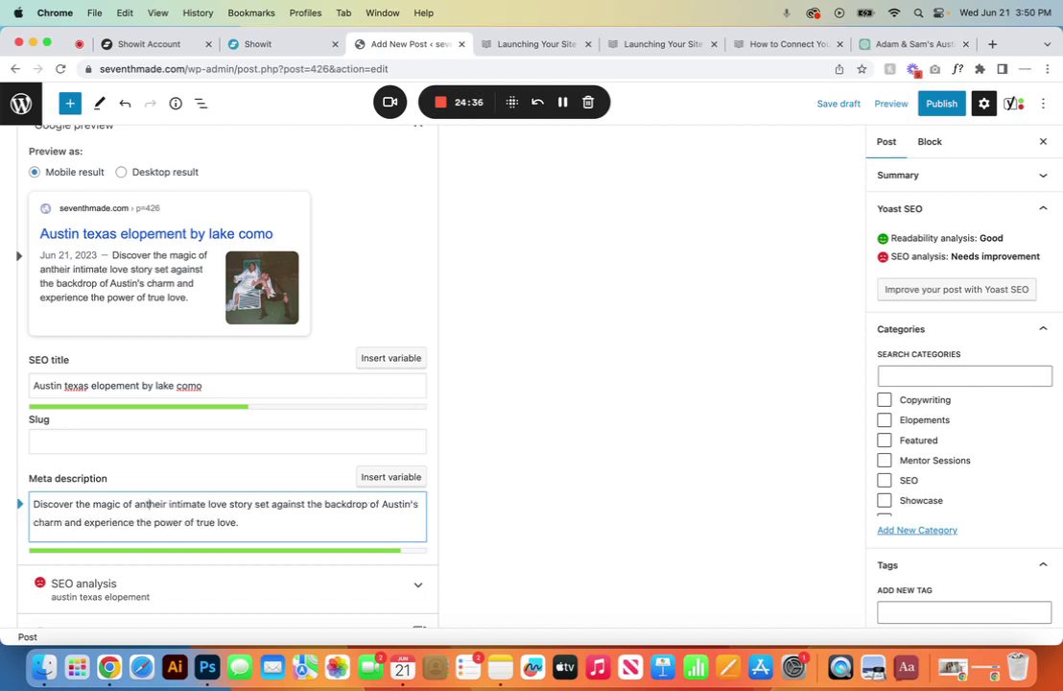
{"action": "left_click", "coordinate": [165, 503]}
{"action": "key", "text": "BackSpace"}
{"action": "key", "text": "BackSpace"}
{"action": "key", "text": "BackSpace"}
{"action": "key", "text": "BackSpace"}
{"action": "key", "text": "BackSpace"}
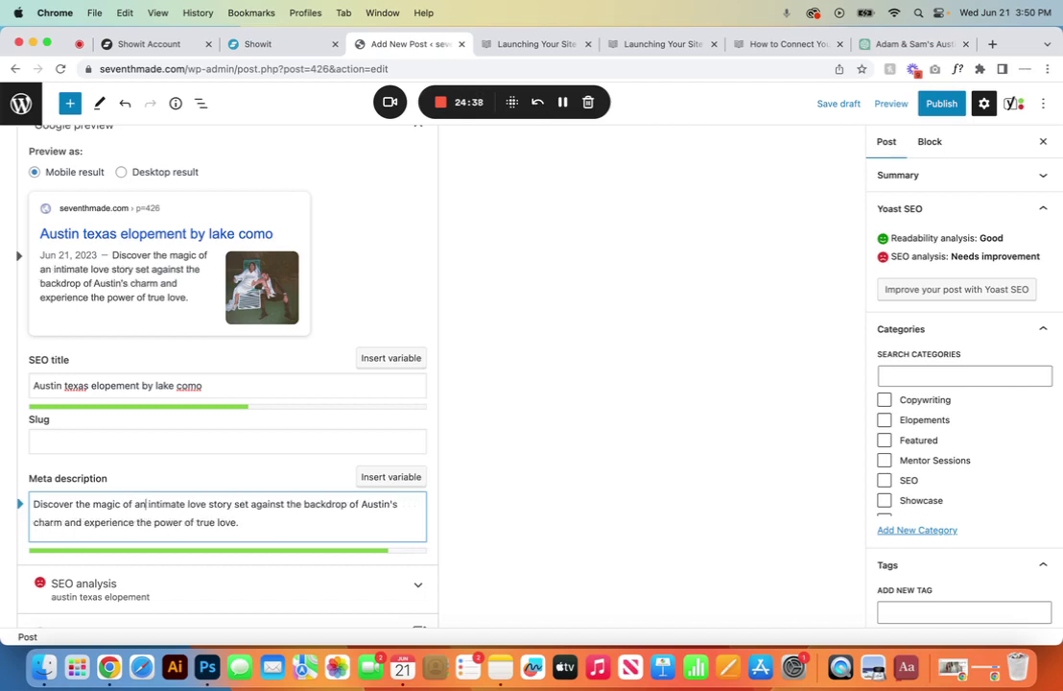
- Replace "love story" in the meta description with "austin texas elopement"
{"action": "left_click", "coordinate": [190, 504]}
{"action": "key", "text": "BackSpace"}
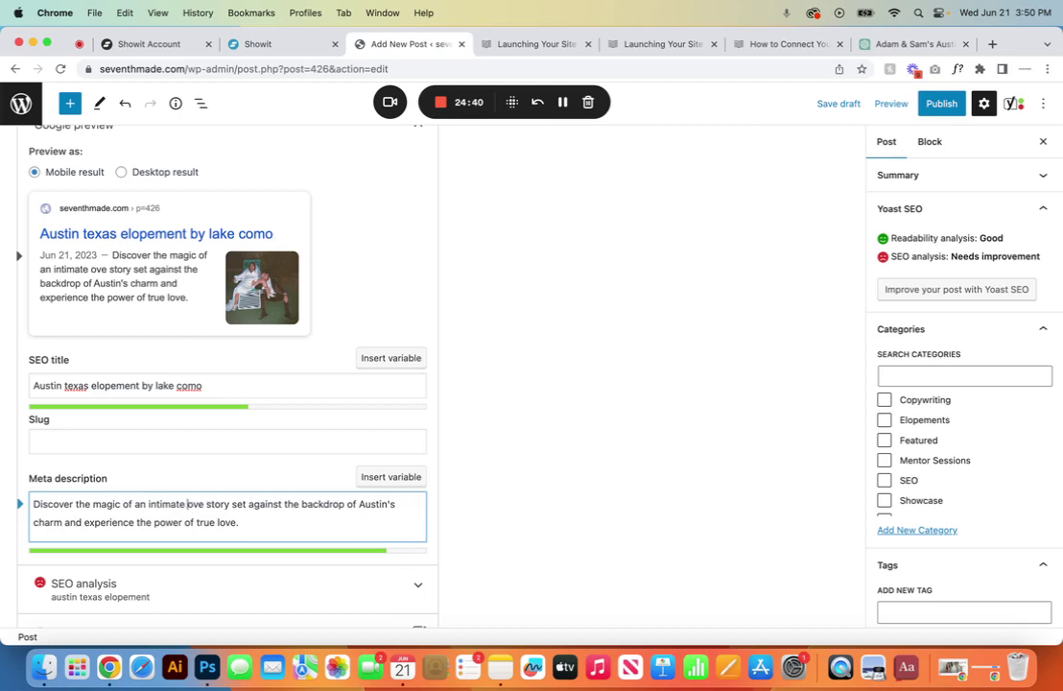
{"action": "type", "text": "austin tex"}
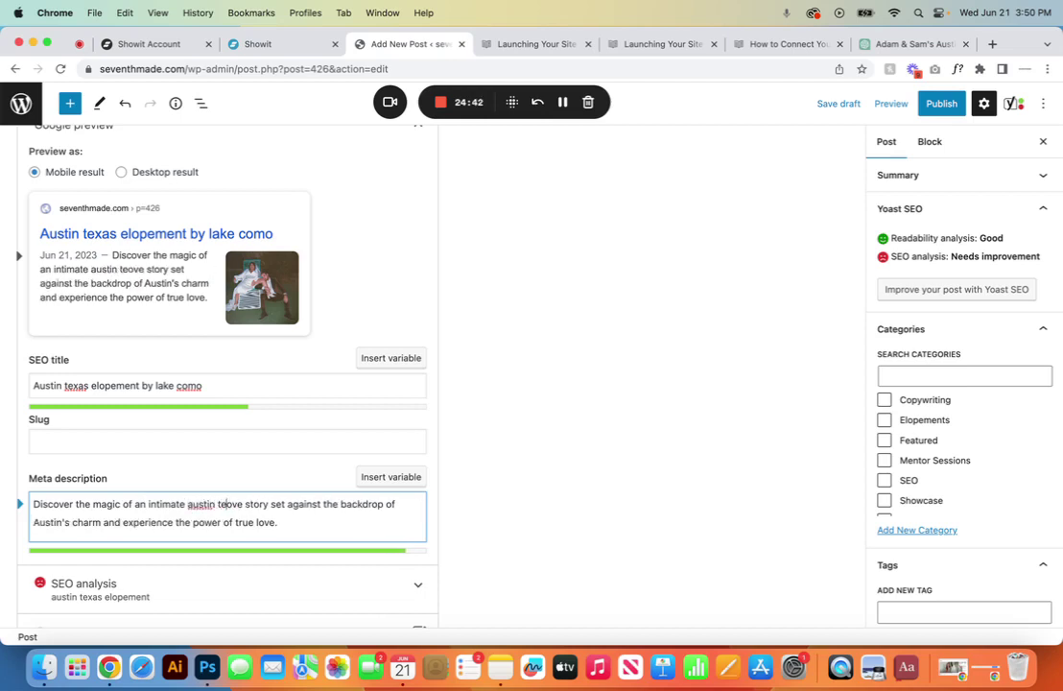
{"action": "type", "text": "as elopem"}
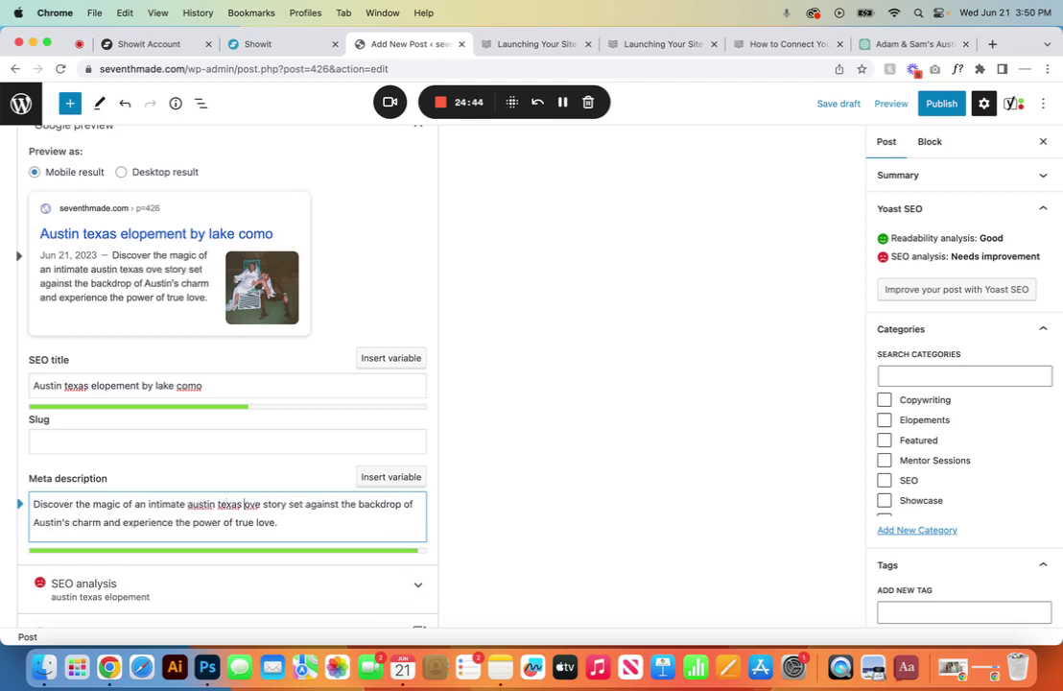
{"action": "type", "text": "en"}
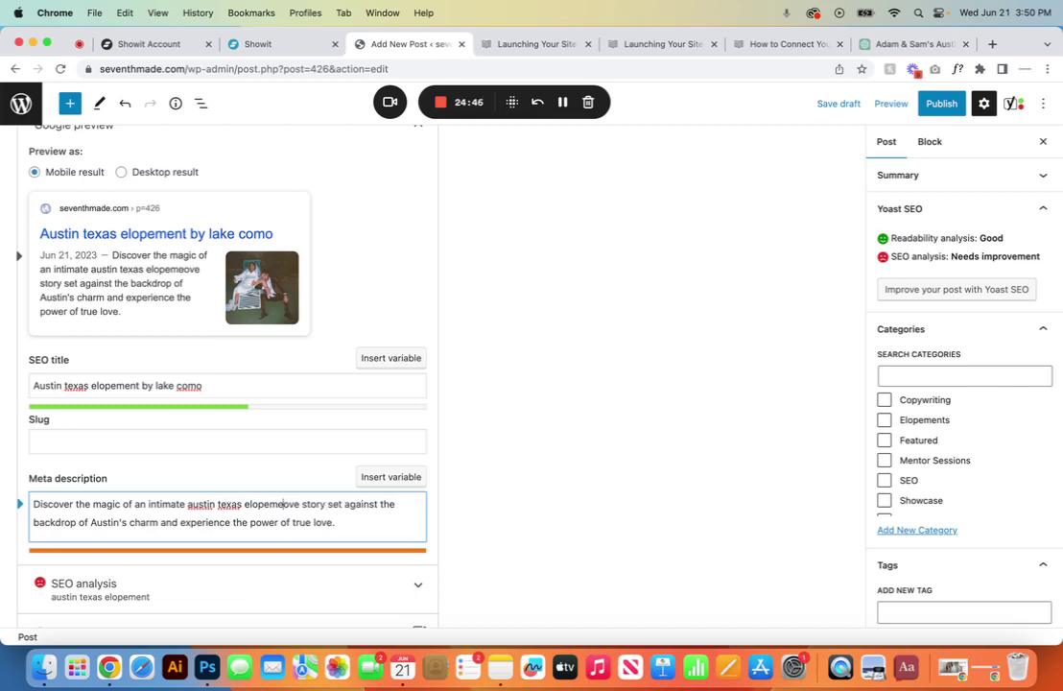
{"action": "type", "text": "t"}
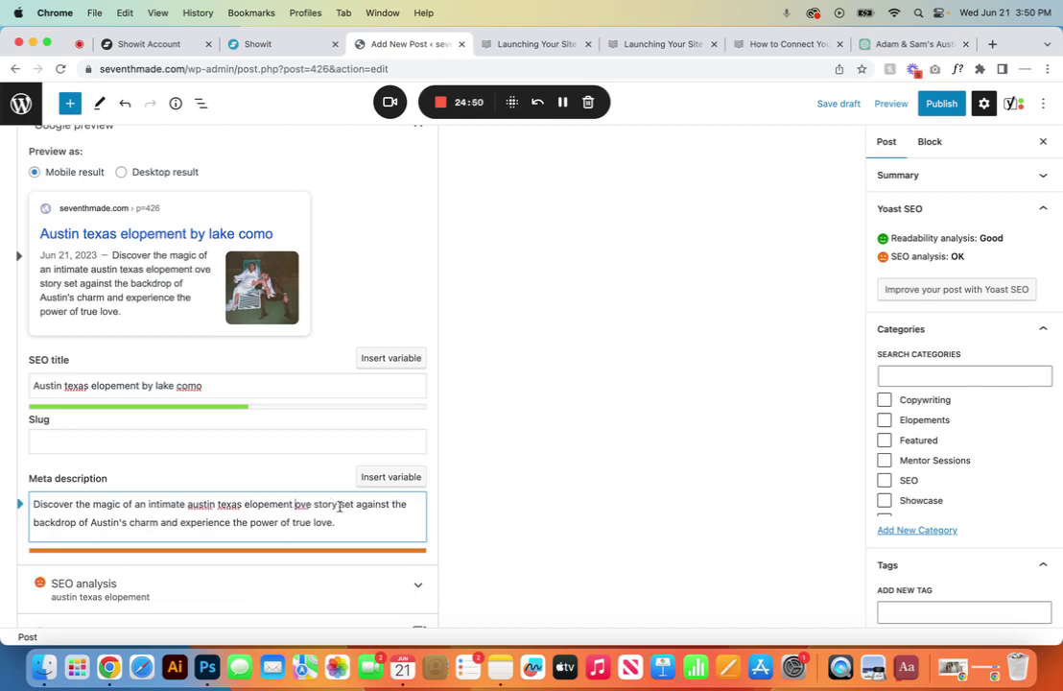
{"action": "left_click_drag", "start_coordinate": [338, 505], "coordinate": [294, 506]}
{"action": "key", "text": "BackSpace"}
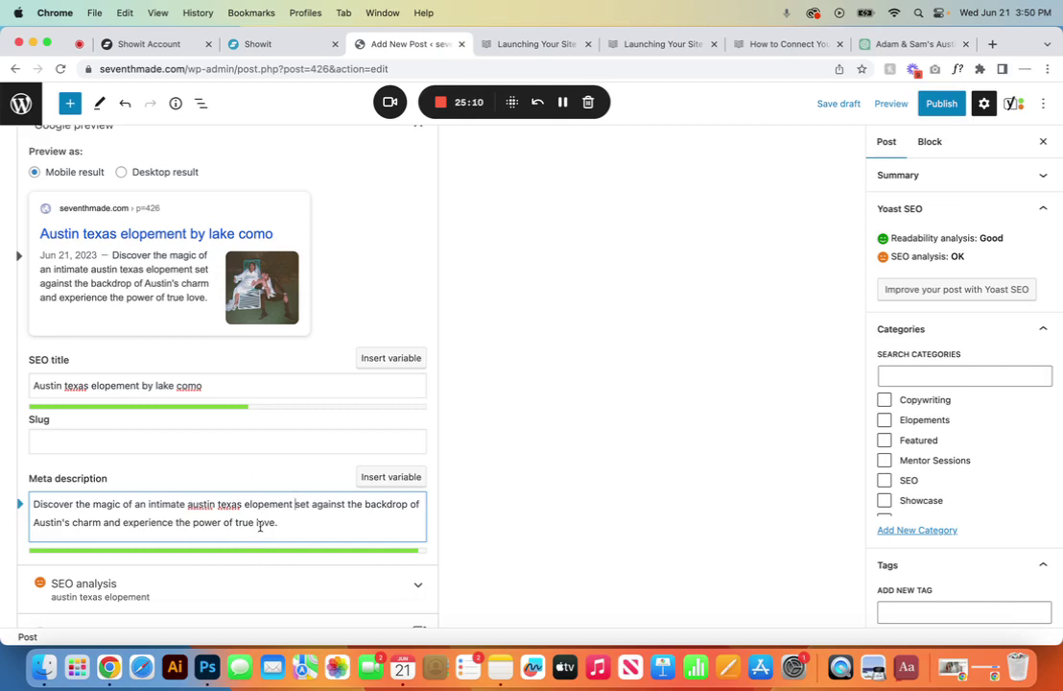
- Expand the Yoast SEO analysis and review the problems listed for the post
{"action": "scroll", "coordinate": [259, 527], "scroll_direction": "down", "scroll_amount": 4}
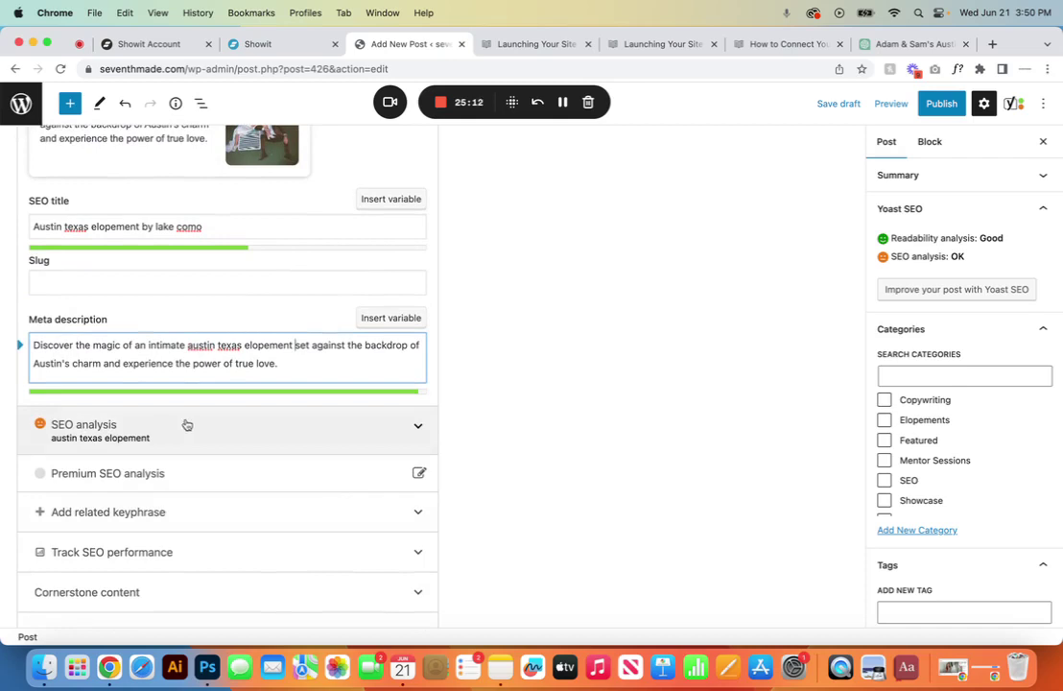
{"action": "left_click", "coordinate": [187, 424]}
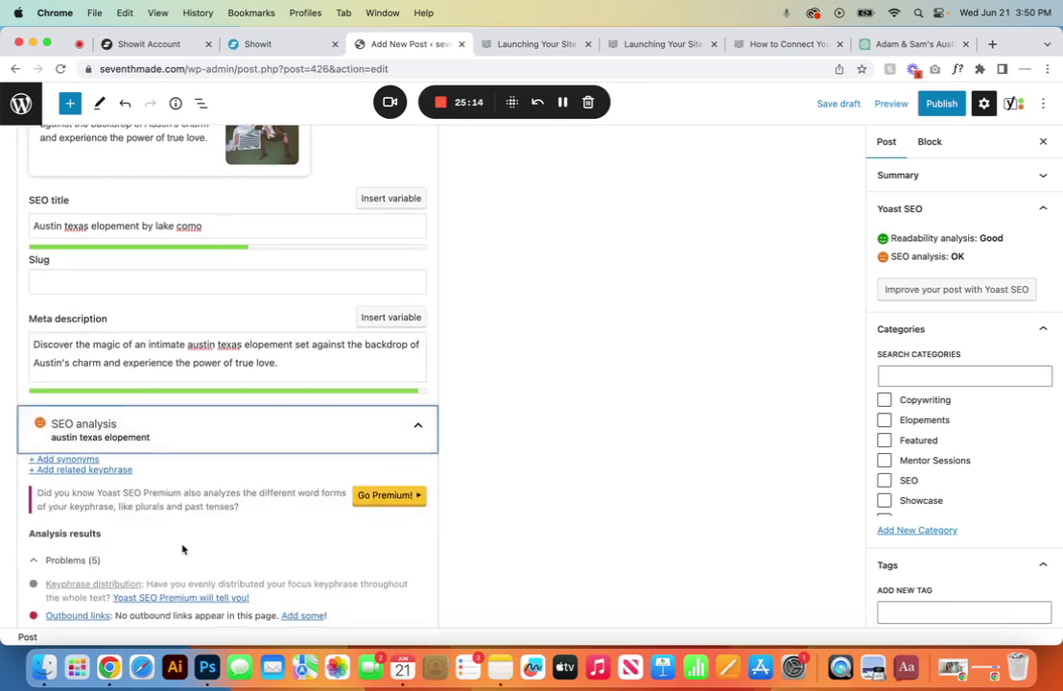
{"action": "scroll", "coordinate": [182, 549], "scroll_direction": "down", "scroll_amount": 5}
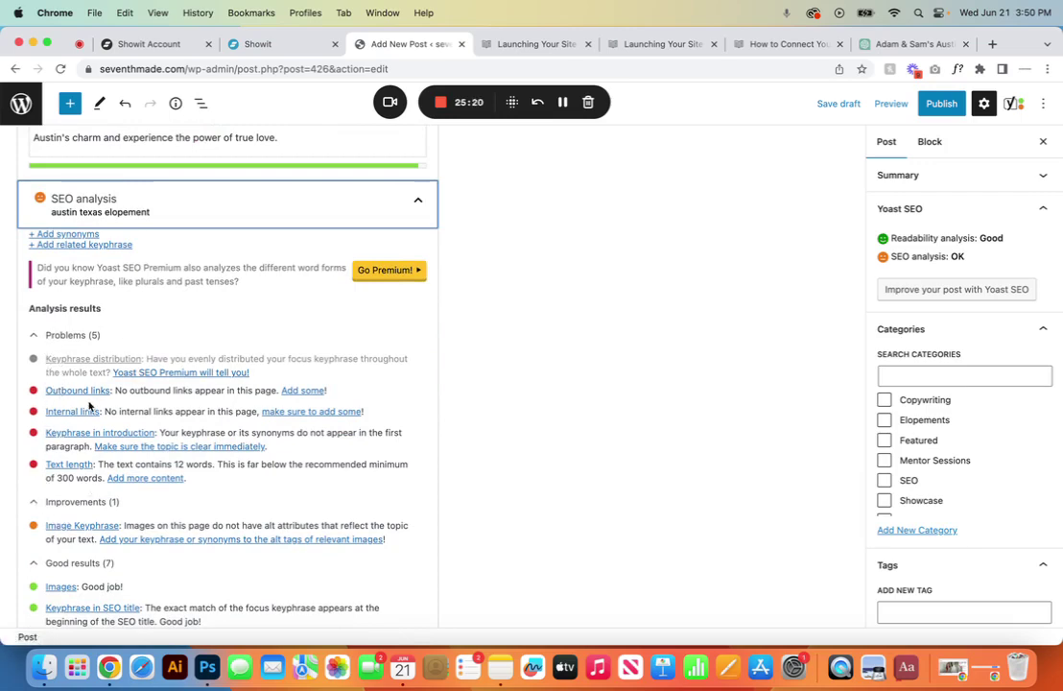
- Link "300-1000 words" in the opening paragraph, using the copied text as the link target and opening it in a new tab
{"action": "scroll", "coordinate": [84, 402], "scroll_direction": "up", "scroll_amount": 10}
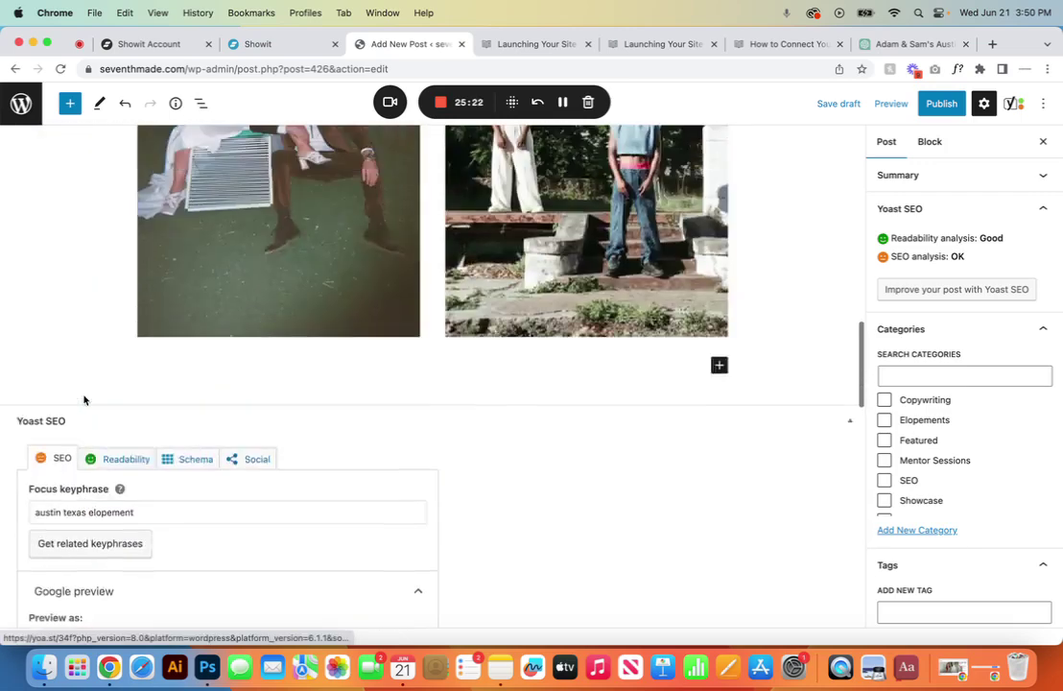
{"action": "scroll", "coordinate": [85, 401], "scroll_direction": "up", "scroll_amount": 10}
{"action": "left_click_drag", "start_coordinate": [581, 286], "coordinate": [487, 288]}
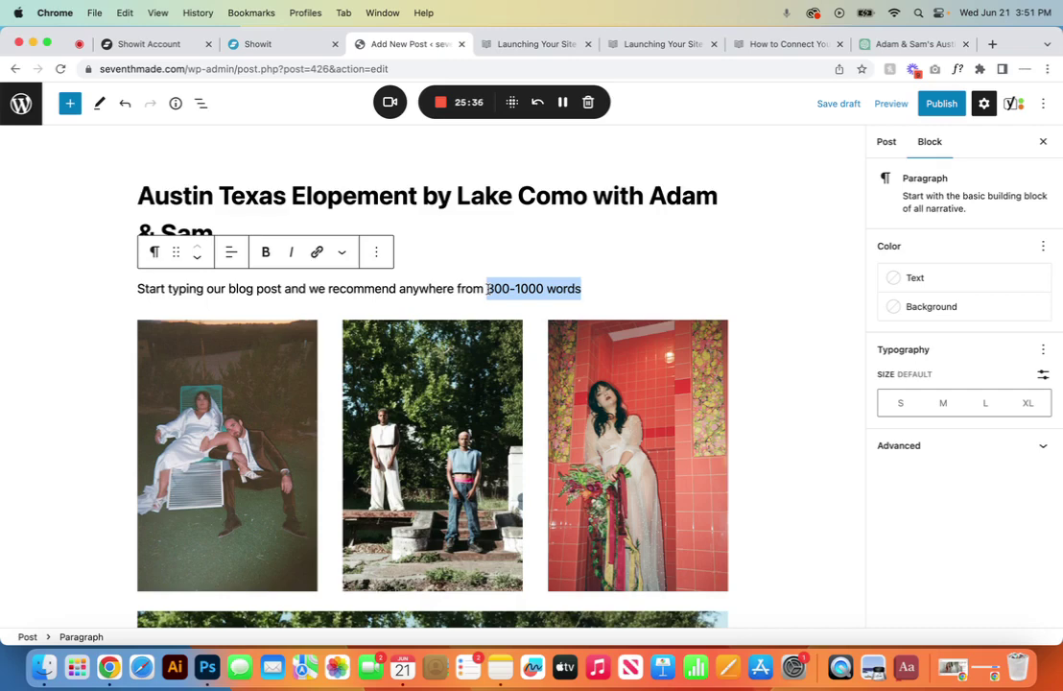
{"action": "left_click", "coordinate": [319, 252]}
{"action": "key", "text": "super+v"}
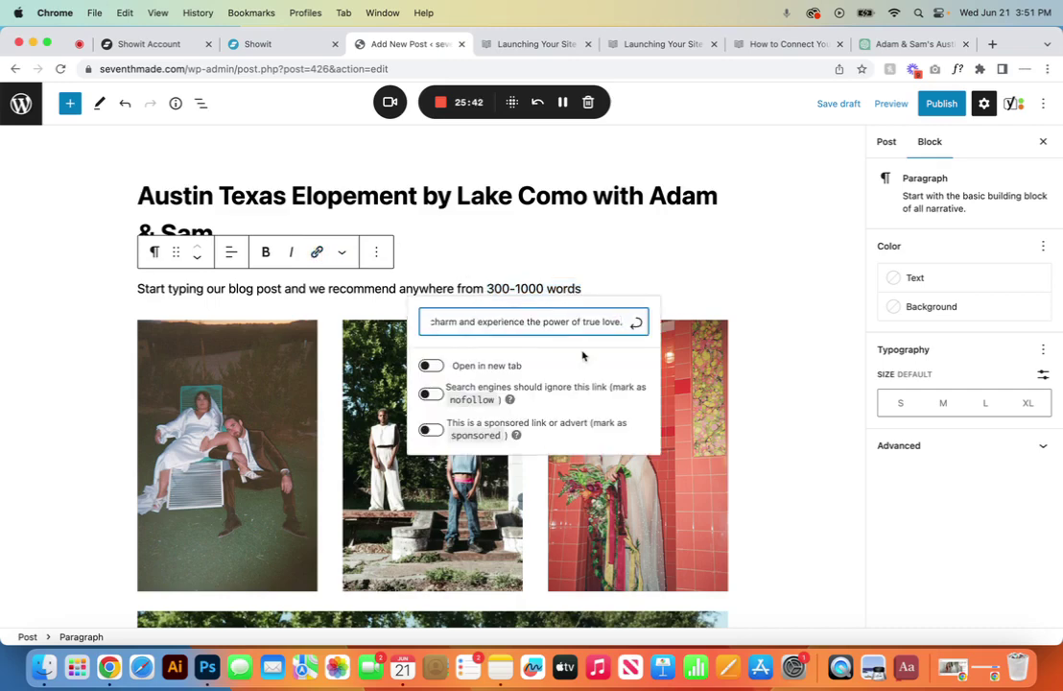
{"action": "left_click", "coordinate": [433, 366]}
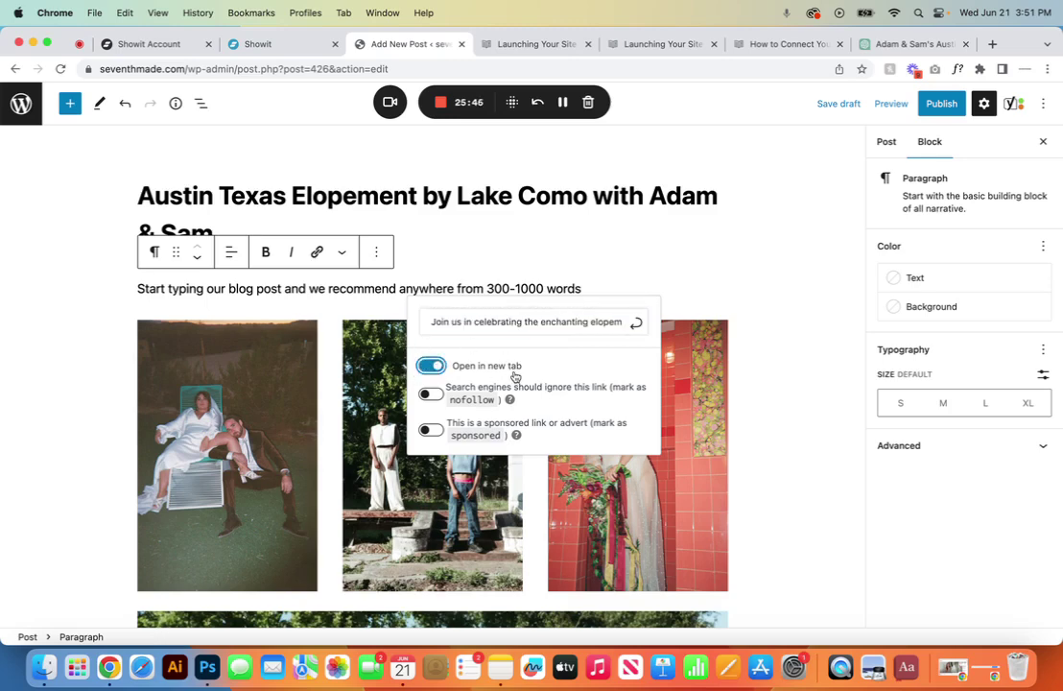
{"action": "left_click", "coordinate": [635, 324]}
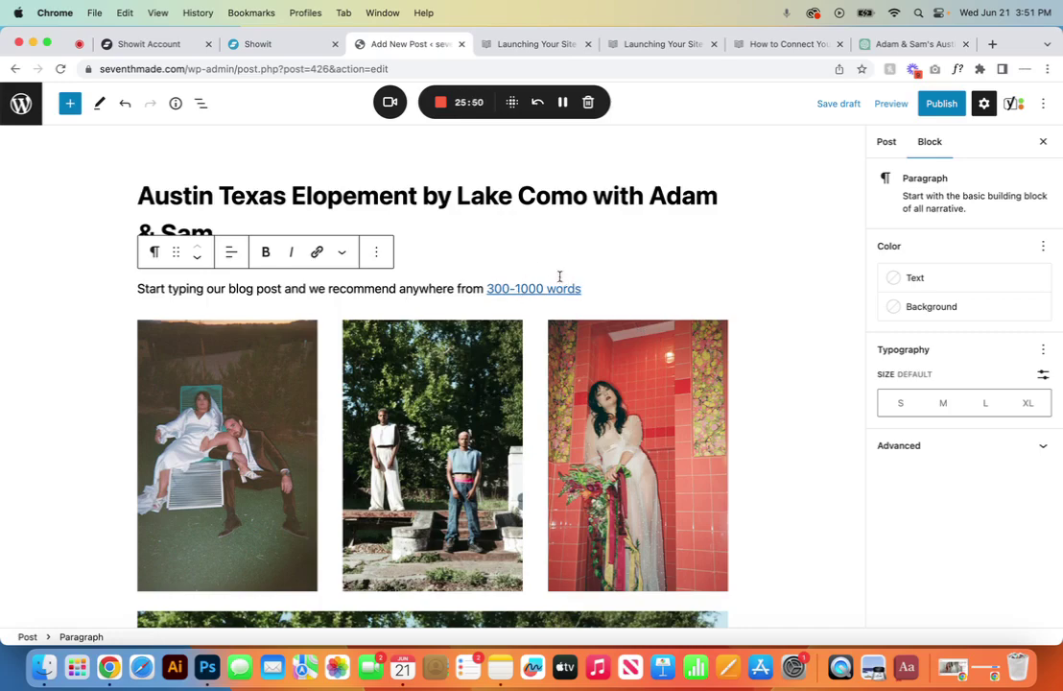
- Link "blog post" in the opening paragraph, using the copied text as the link target
{"action": "scroll", "coordinate": [476, 506], "scroll_direction": "down", "scroll_amount": 15}
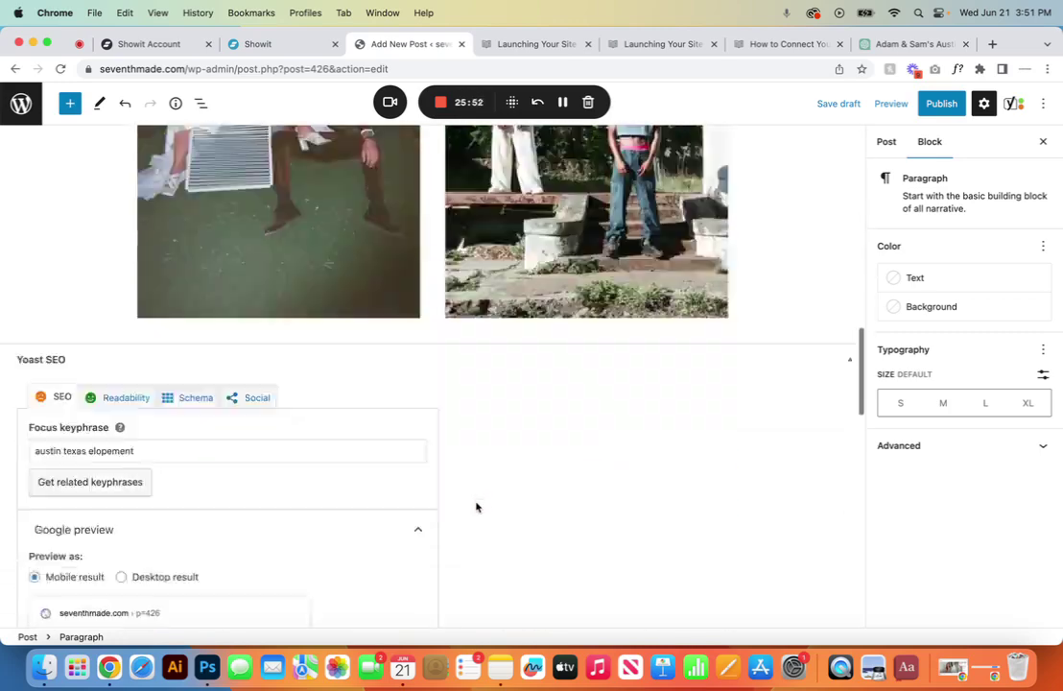
{"action": "scroll", "coordinate": [476, 506], "scroll_direction": "down", "scroll_amount": 10}
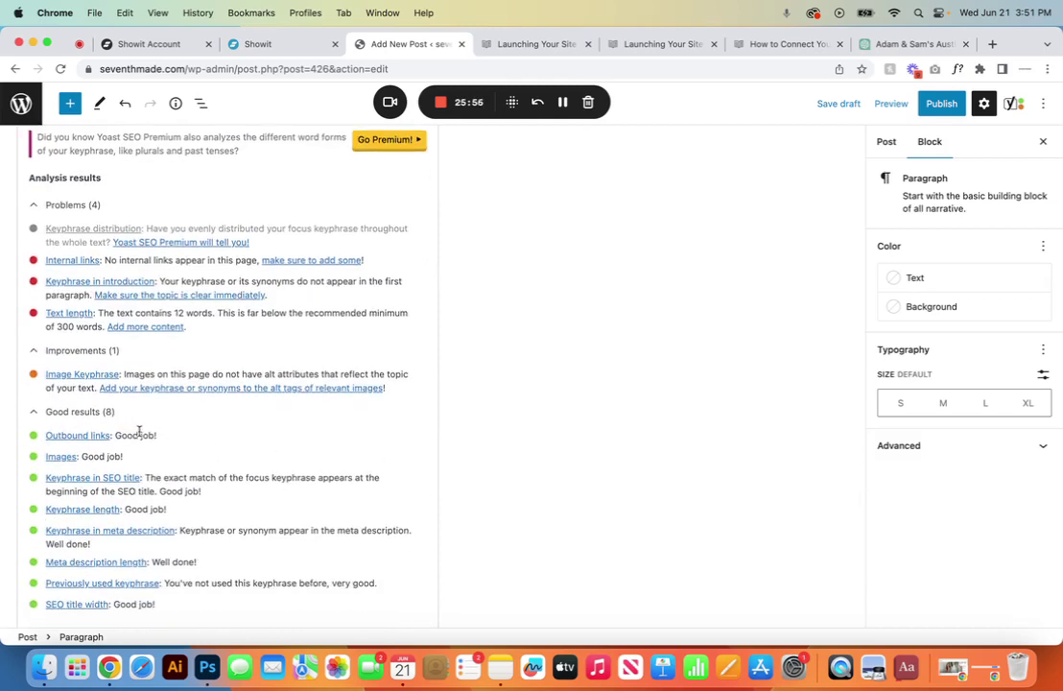
{"action": "scroll", "coordinate": [137, 429], "scroll_direction": "up", "scroll_amount": 5}
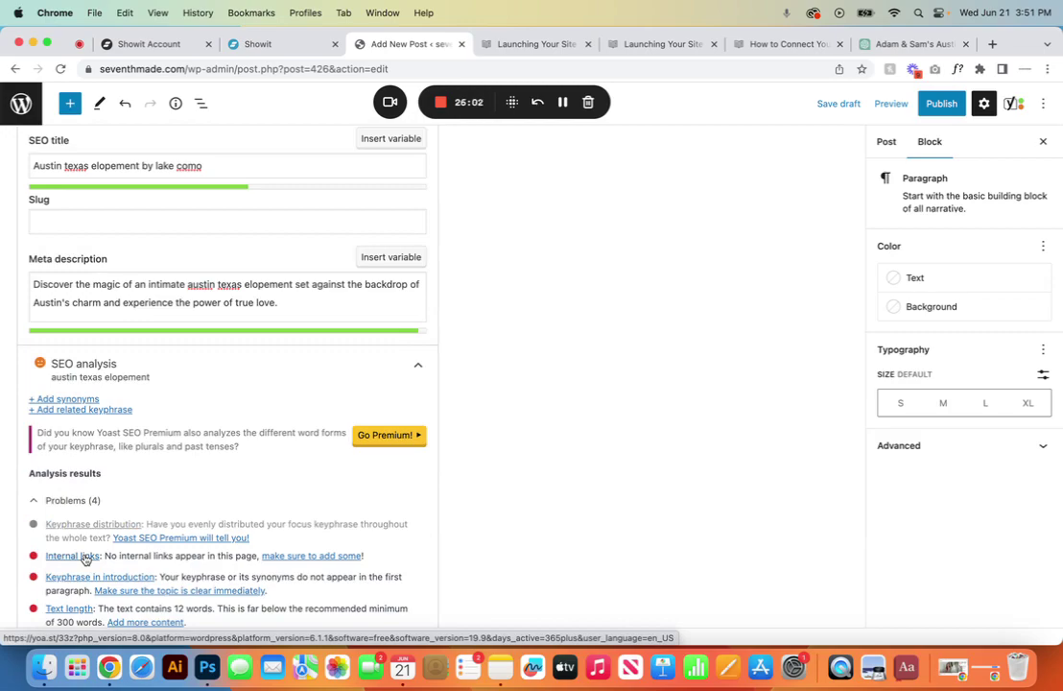
{"action": "scroll", "coordinate": [511, 409], "scroll_direction": "up", "scroll_amount": 10}
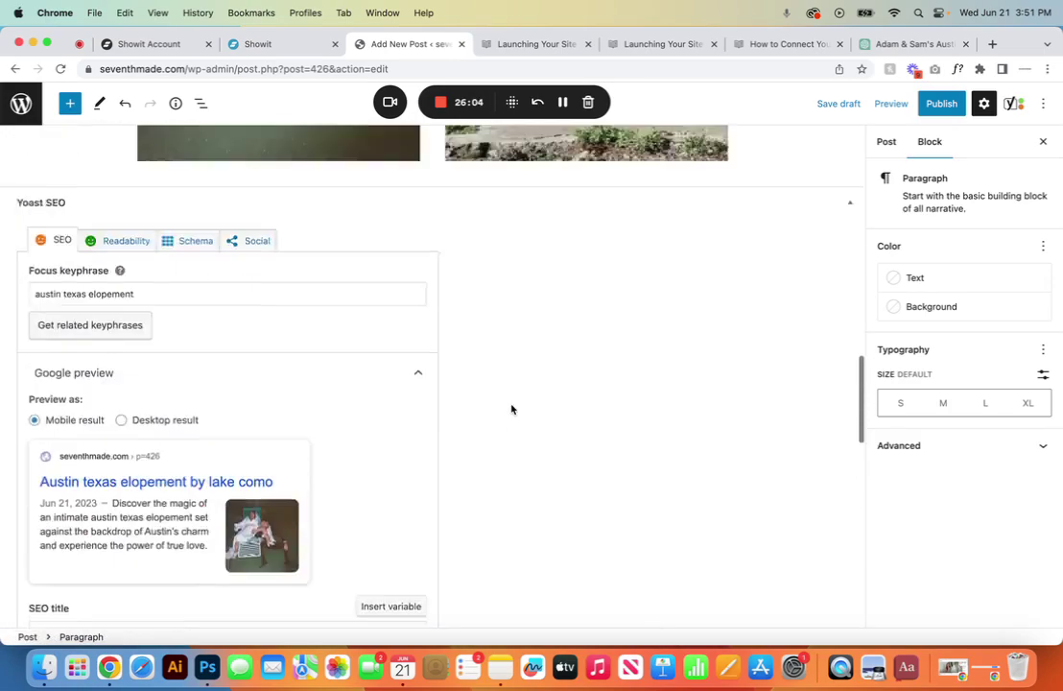
{"action": "scroll", "coordinate": [512, 409], "scroll_direction": "up", "scroll_amount": 6}
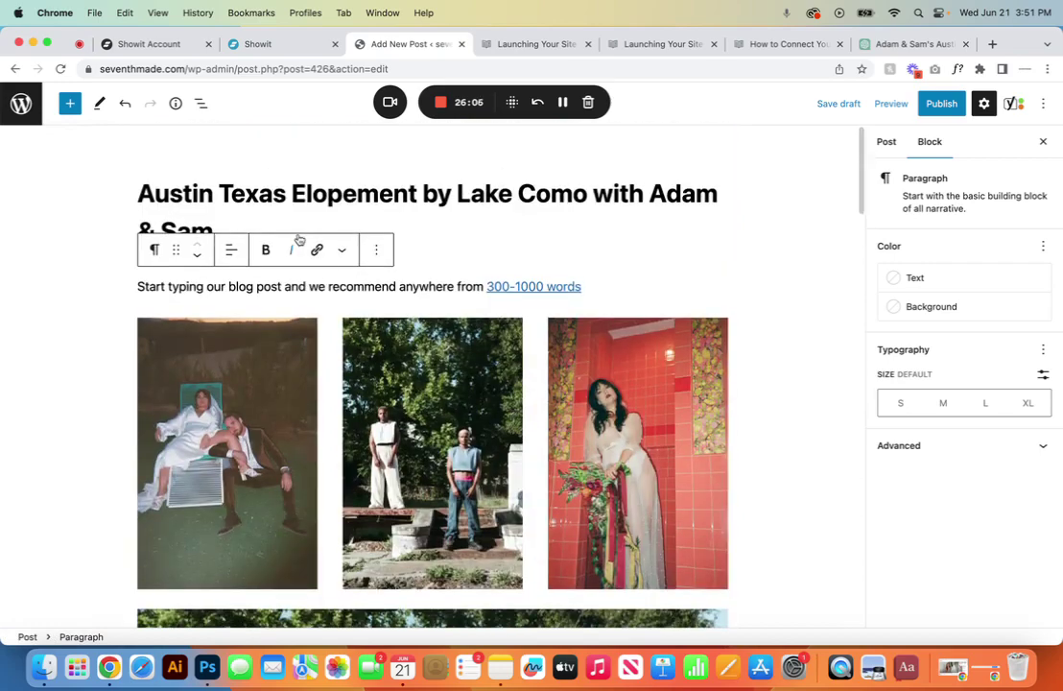
{"action": "left_click_drag", "start_coordinate": [282, 286], "coordinate": [229, 286]}
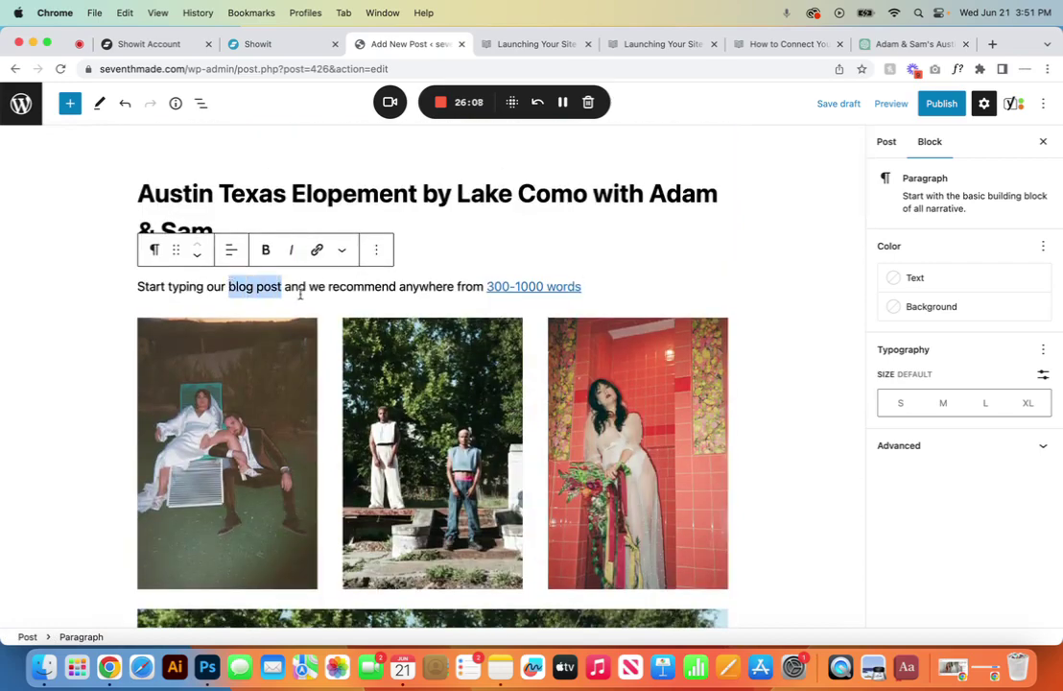
{"action": "left_click", "coordinate": [317, 251]}
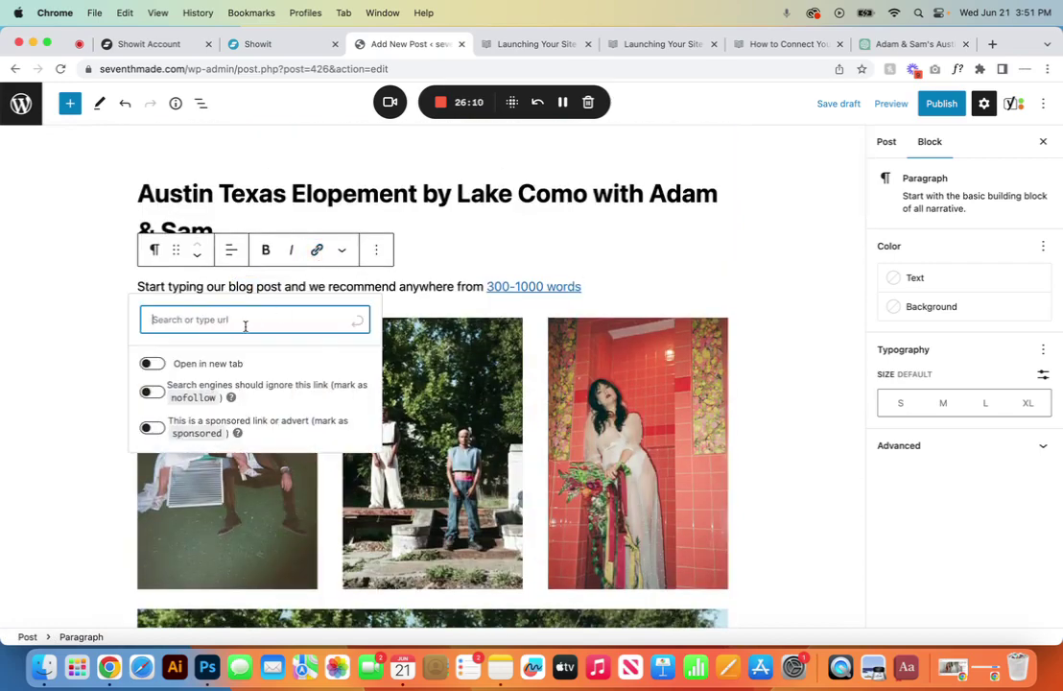
{"action": "key", "text": "super+v"}
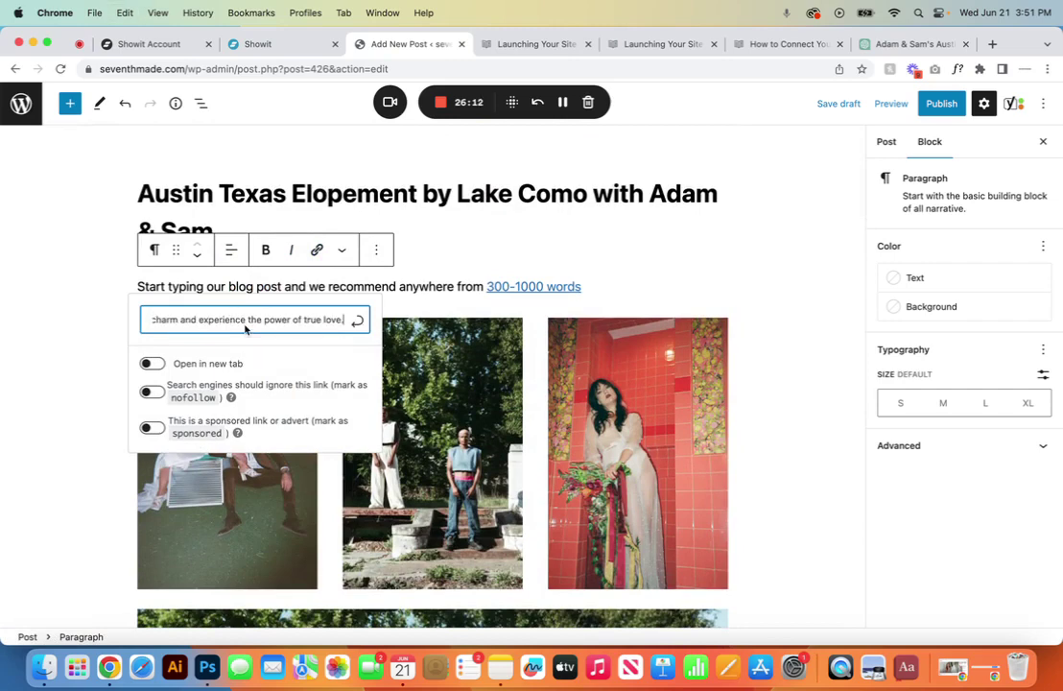
{"action": "left_click", "coordinate": [151, 363]}
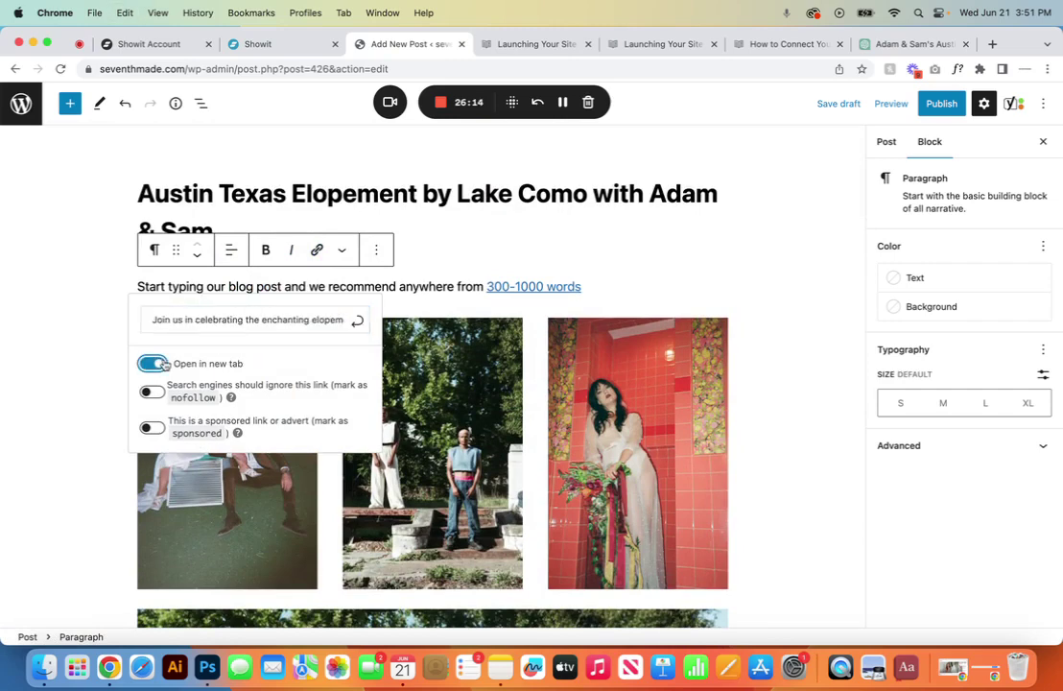
{"action": "left_click", "coordinate": [149, 366]}
{"action": "left_click", "coordinate": [147, 365]}
{"action": "key", "text": "Escape"}
- Add "Austin texas elopement" as its own paragraph above the "Start typing our blog post" sentence
{"action": "scroll", "coordinate": [295, 550], "scroll_direction": "down", "scroll_amount": 20}
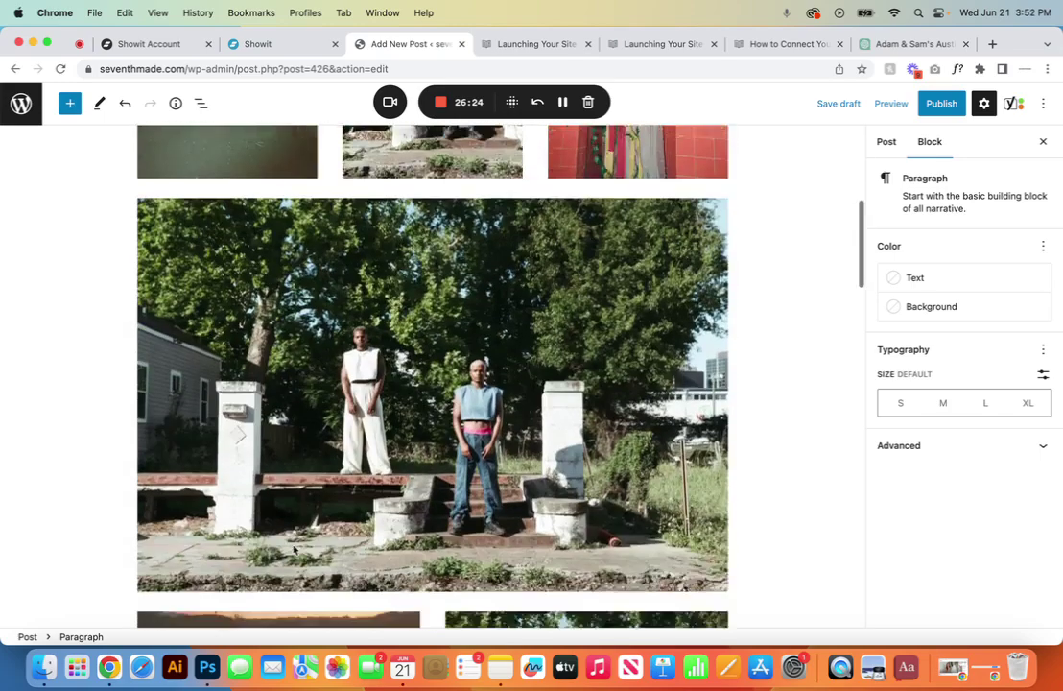
{"action": "scroll", "coordinate": [294, 550], "scroll_direction": "down", "scroll_amount": 1}
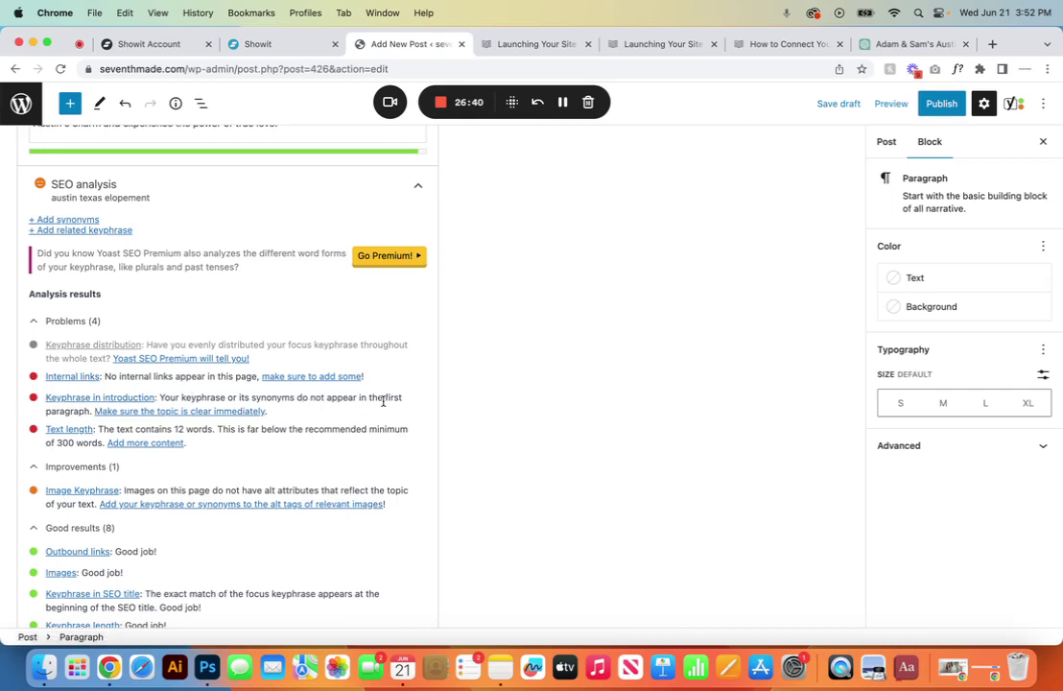
{"action": "scroll", "coordinate": [379, 402], "scroll_direction": "up", "scroll_amount": 10}
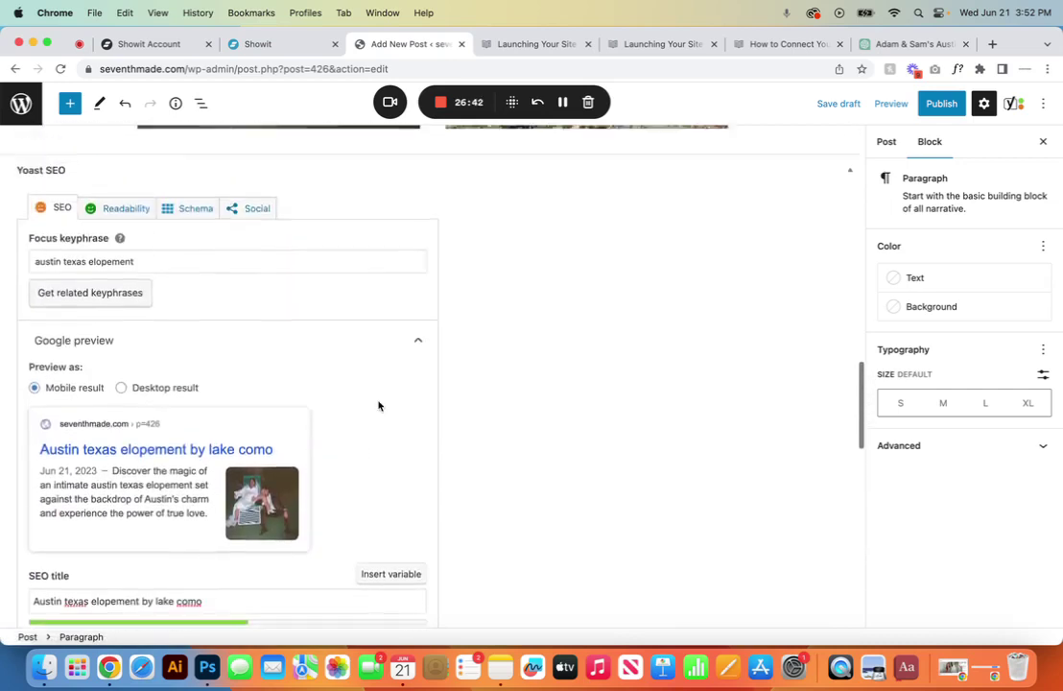
{"action": "scroll", "coordinate": [171, 328], "scroll_direction": "up", "scroll_amount": 15}
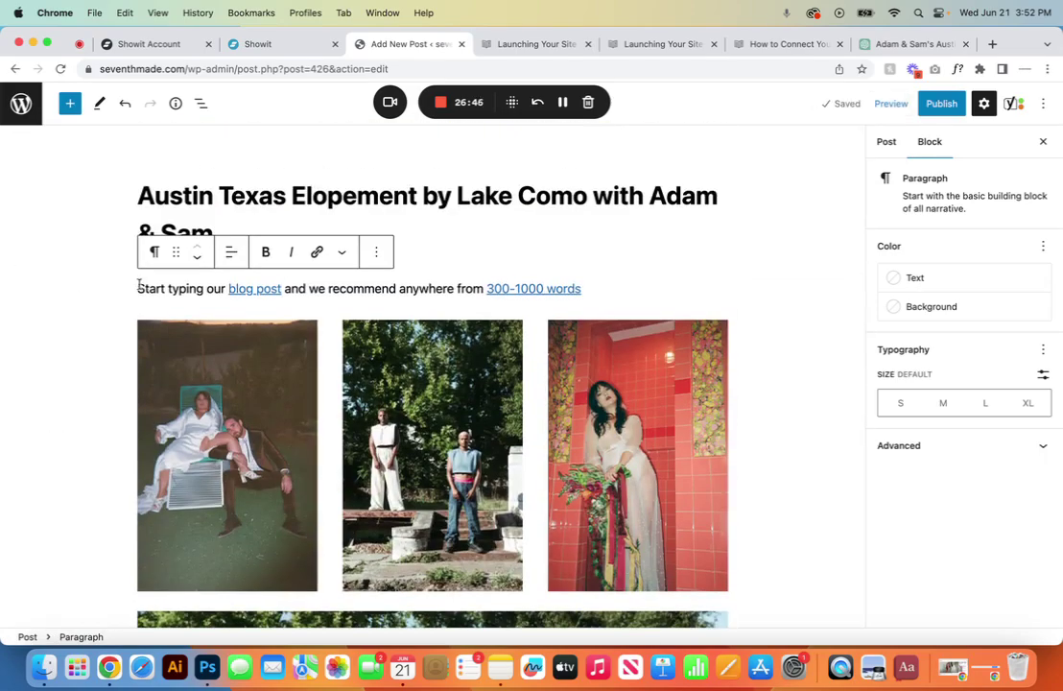
{"action": "type", "text": "Austin"}
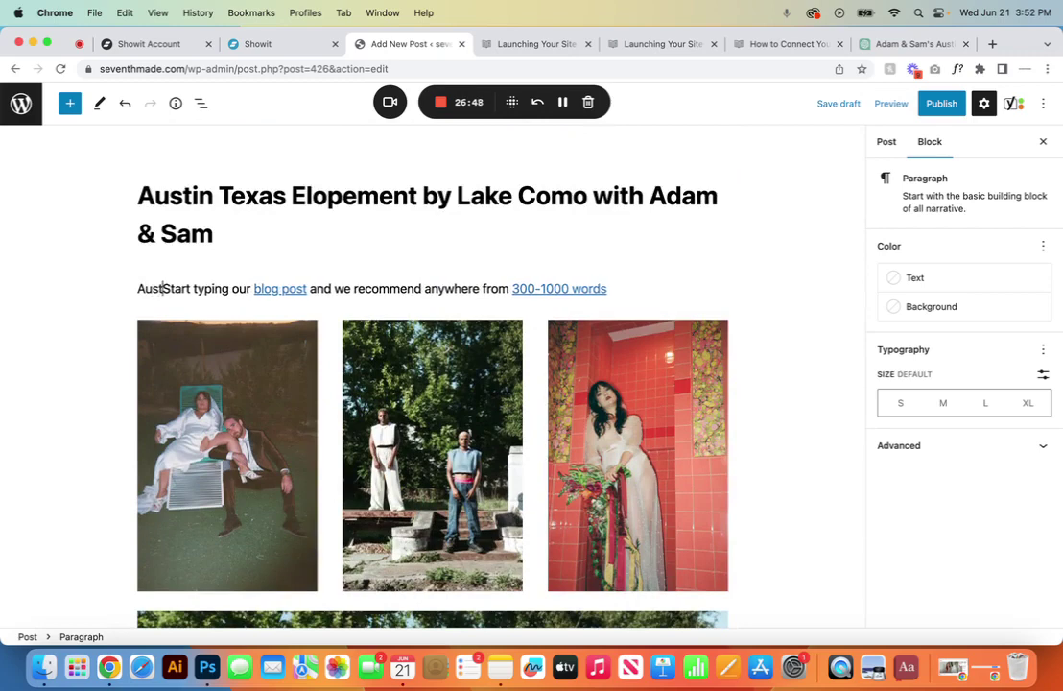
{"action": "type", "text": " texas e"}
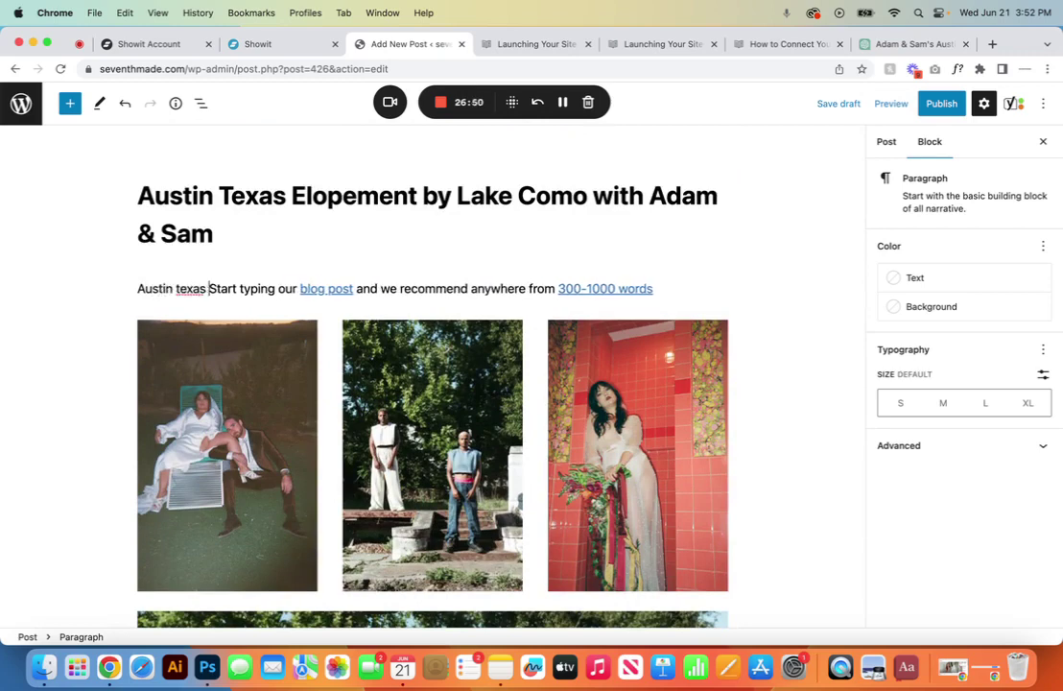
{"action": "type", "text": "lopement"}
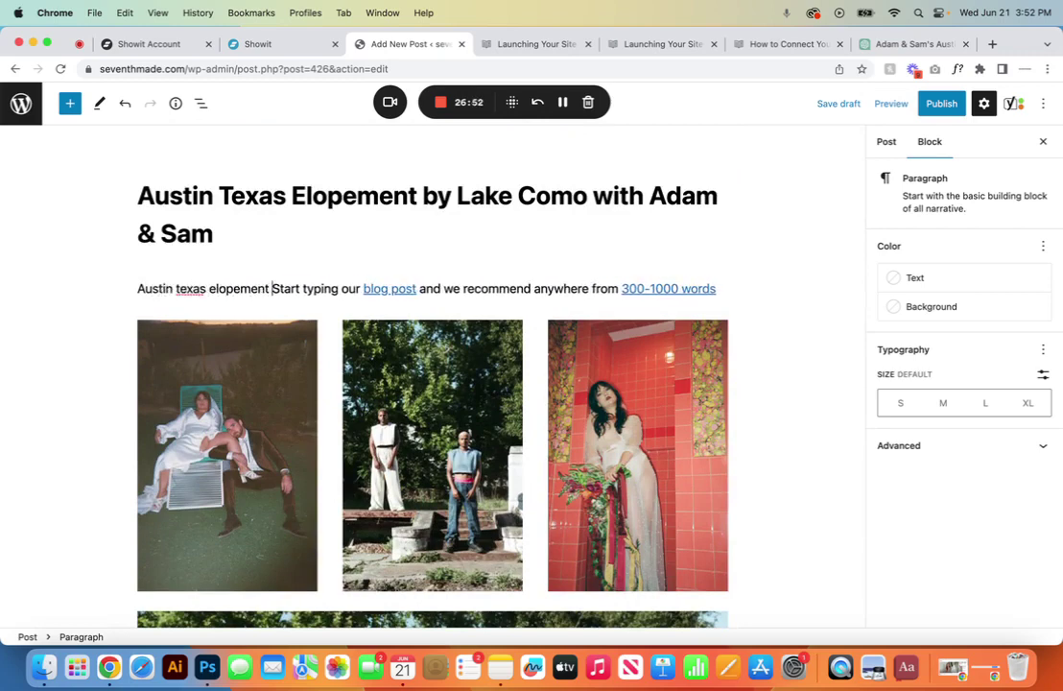
{"action": "key", "text": "Return"}
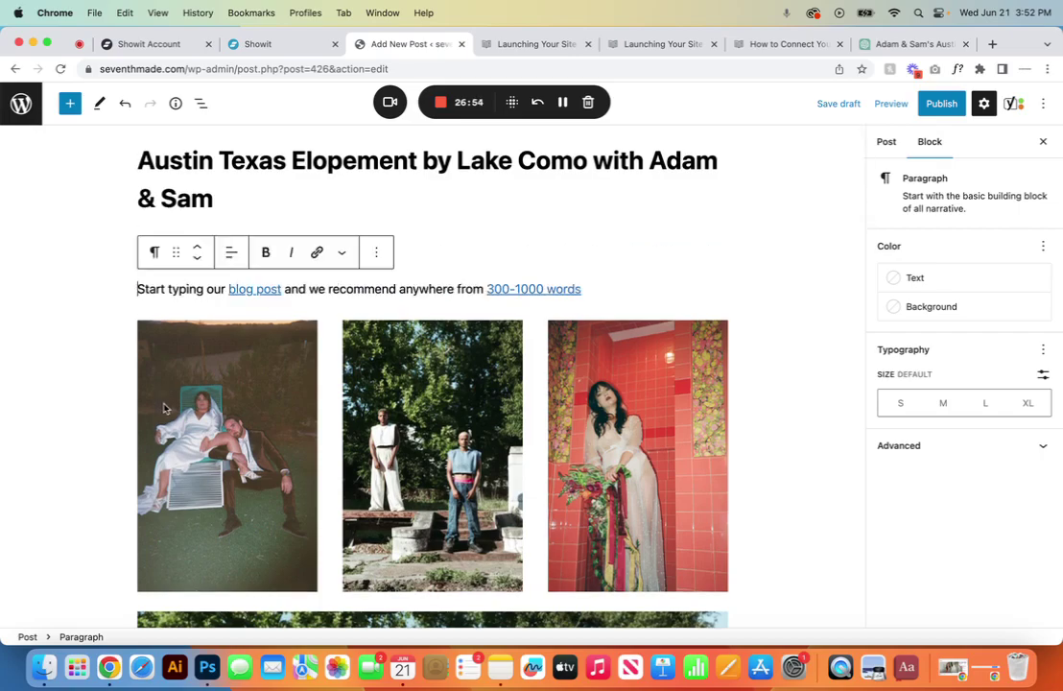
- Review the problems, improvements and good results in the Yoast SEO analysis against the post's opening text
{"action": "scroll", "coordinate": [164, 407], "scroll_direction": "down", "scroll_amount": 10}
{"action": "scroll", "coordinate": [164, 407], "scroll_direction": "down", "scroll_amount": 20}
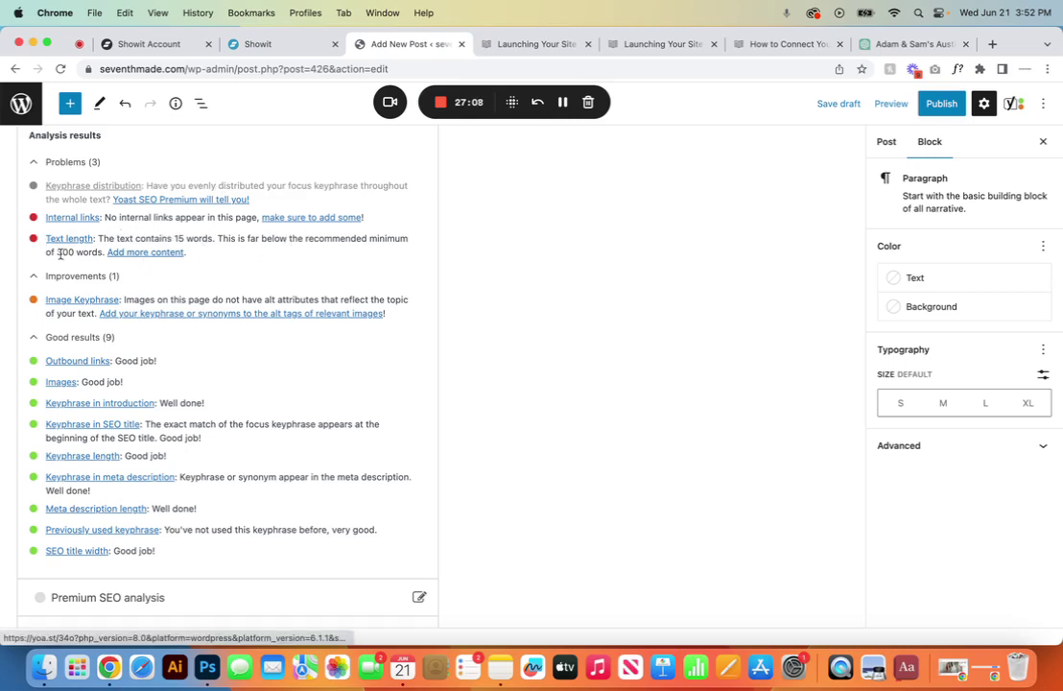
{"action": "scroll", "coordinate": [330, 264], "scroll_direction": "up", "scroll_amount": 5}
{"action": "key", "text": "Escape"}
{"action": "scroll", "coordinate": [326, 304], "scroll_direction": "up", "scroll_amount": 5}
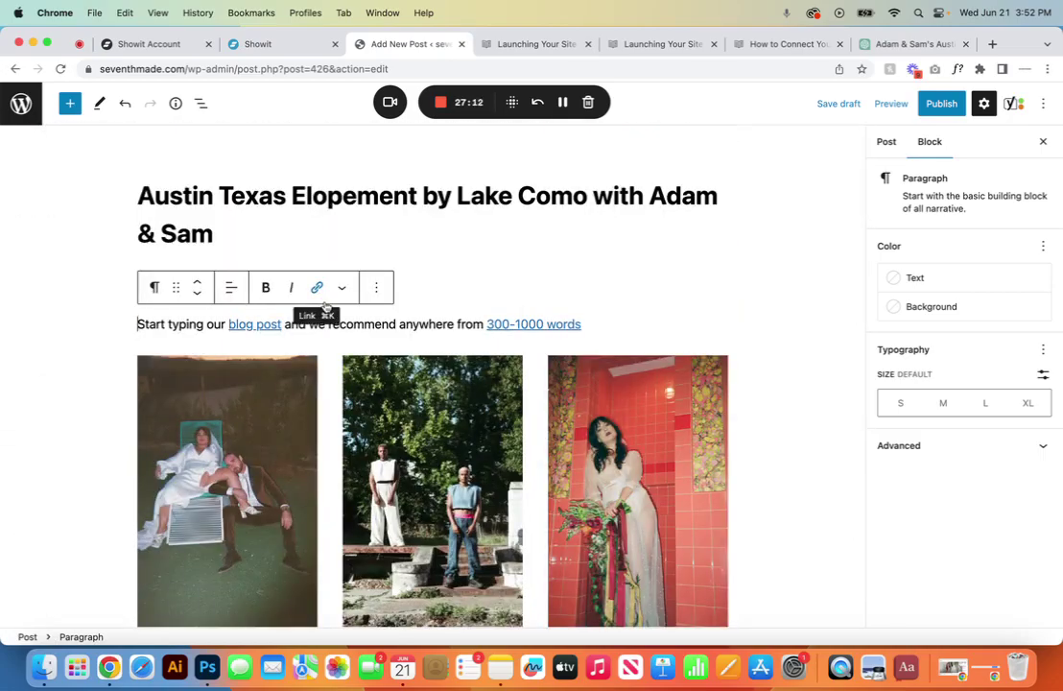
{"action": "scroll", "coordinate": [327, 305], "scroll_direction": "down", "scroll_amount": 15}
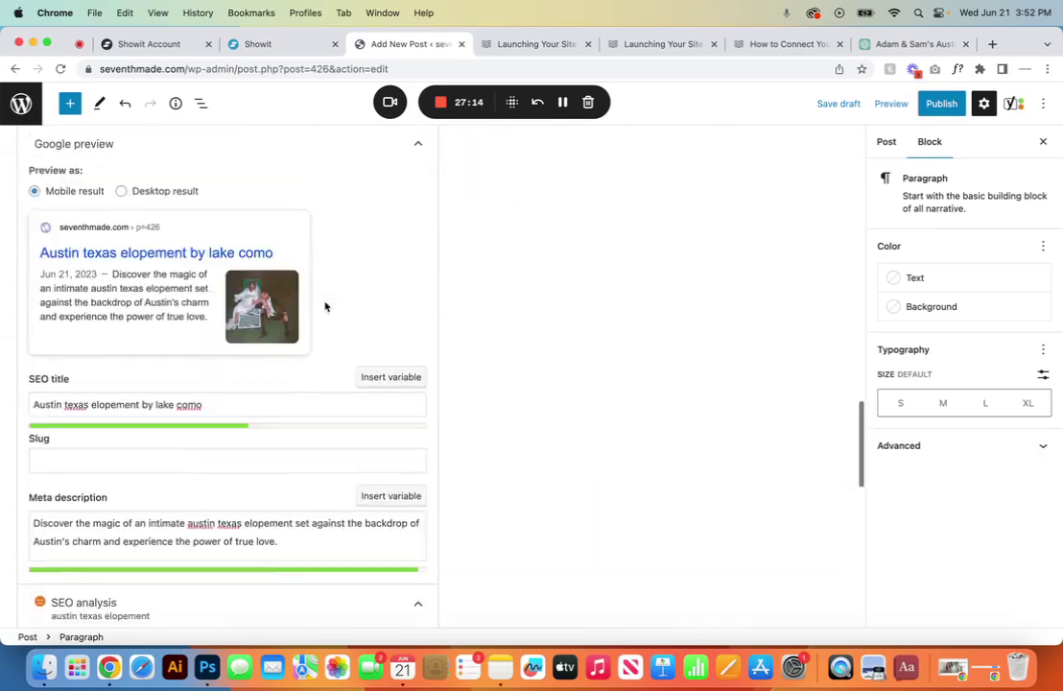
{"action": "scroll", "coordinate": [326, 306], "scroll_direction": "down", "scroll_amount": 10}
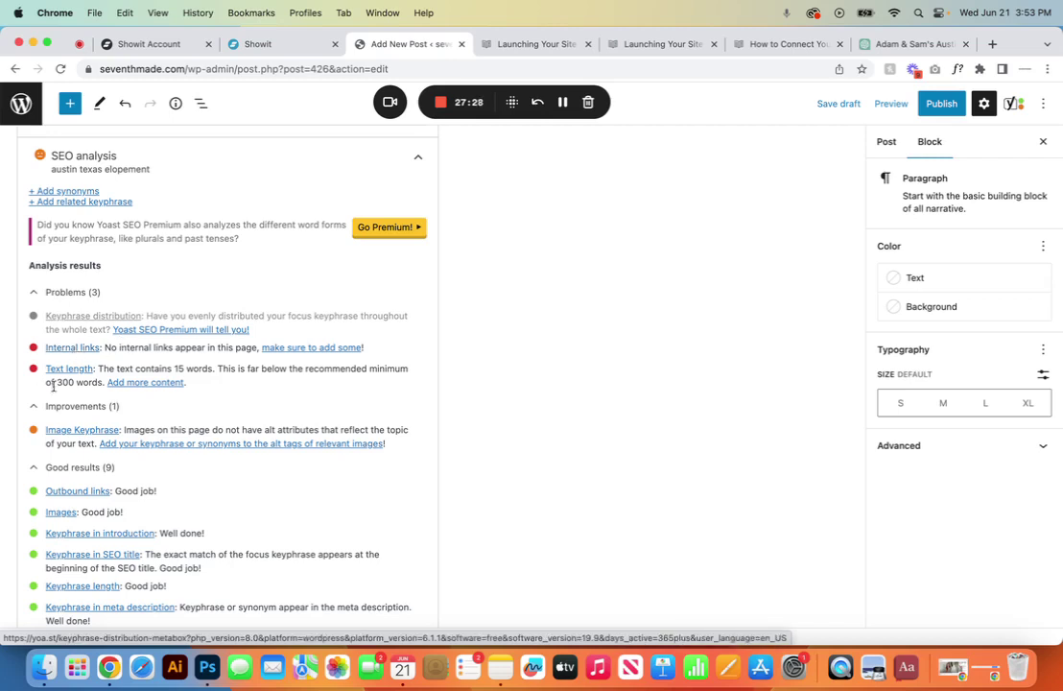
{"action": "scroll", "coordinate": [110, 383], "scroll_direction": "up", "scroll_amount": 2}
{"action": "scroll", "coordinate": [110, 379], "scroll_direction": "up", "scroll_amount": 10}
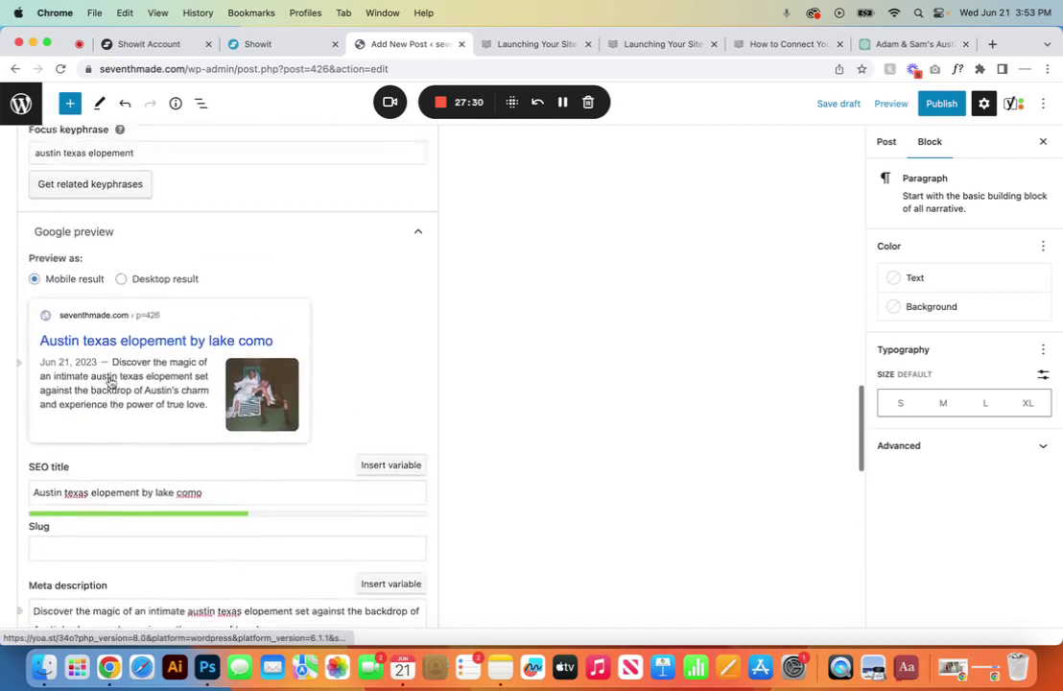
- Check the Yoast readability analysis, then return to the SEO analysis and its image keyphrase improvement
{"action": "left_click", "coordinate": [112, 302]}
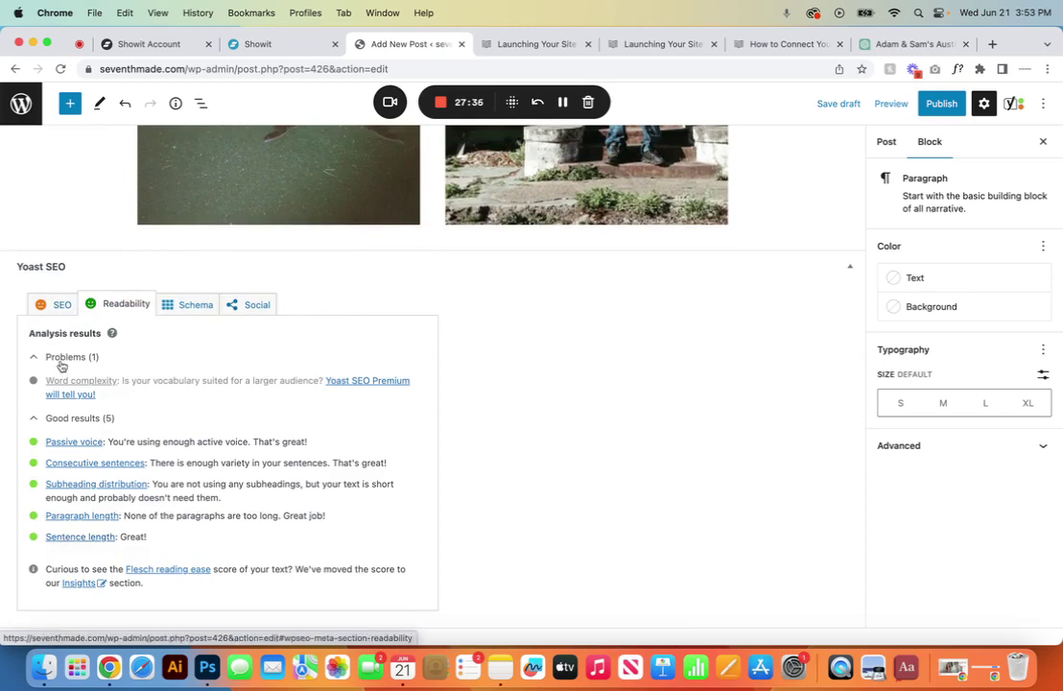
{"action": "left_click", "coordinate": [58, 309]}
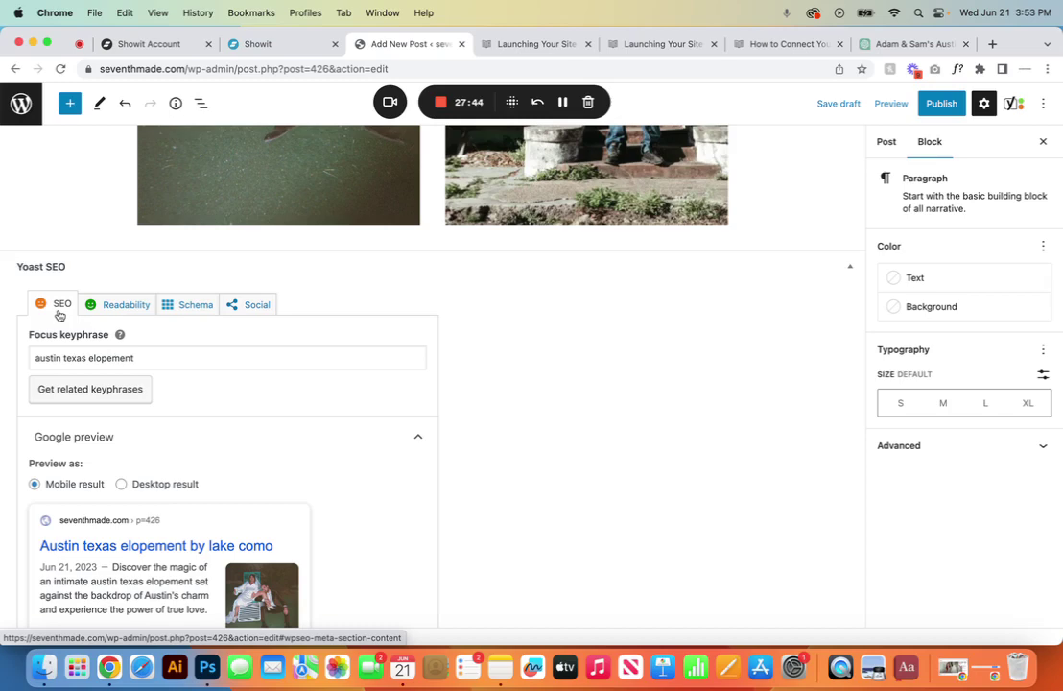
{"action": "scroll", "coordinate": [183, 480], "scroll_direction": "down", "scroll_amount": 10}
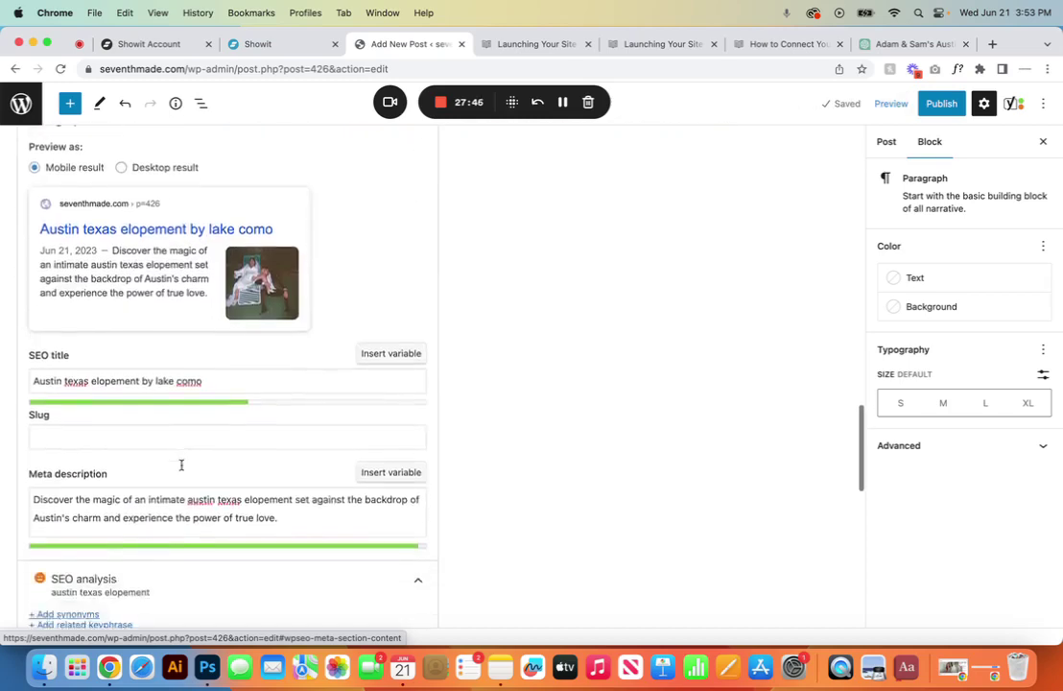
{"action": "scroll", "coordinate": [181, 466], "scroll_direction": "down", "scroll_amount": 2}
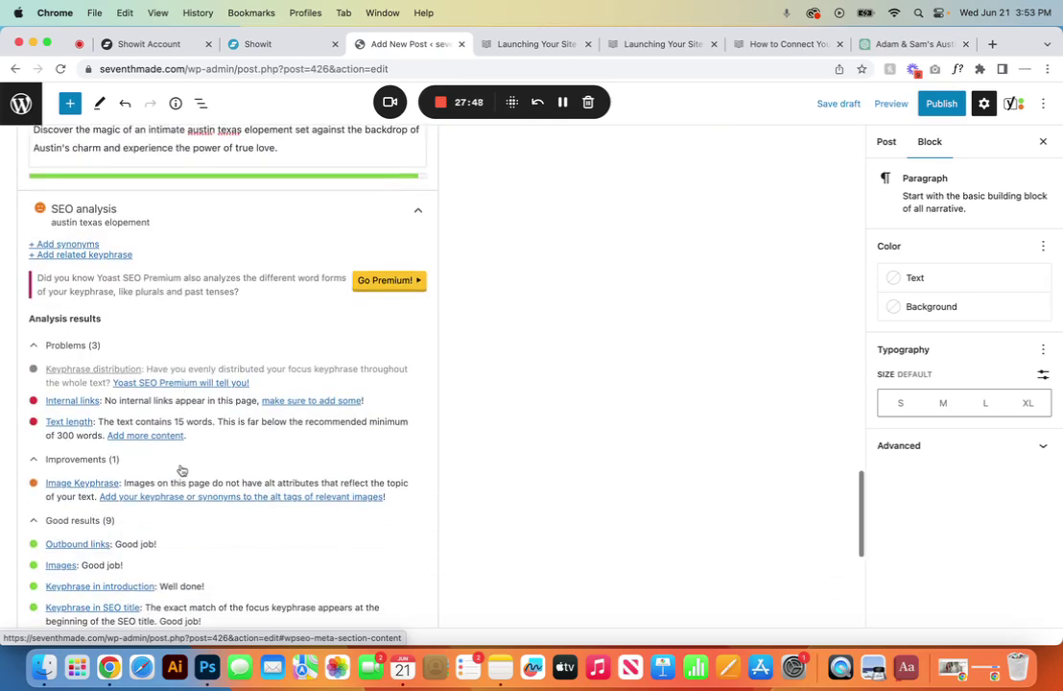
- Set the alt text of the two-column gallery's couple-on-lounge-chair photo to "austin texas elopement photographer"
{"action": "scroll", "coordinate": [154, 487], "scroll_direction": "up", "scroll_amount": 15}
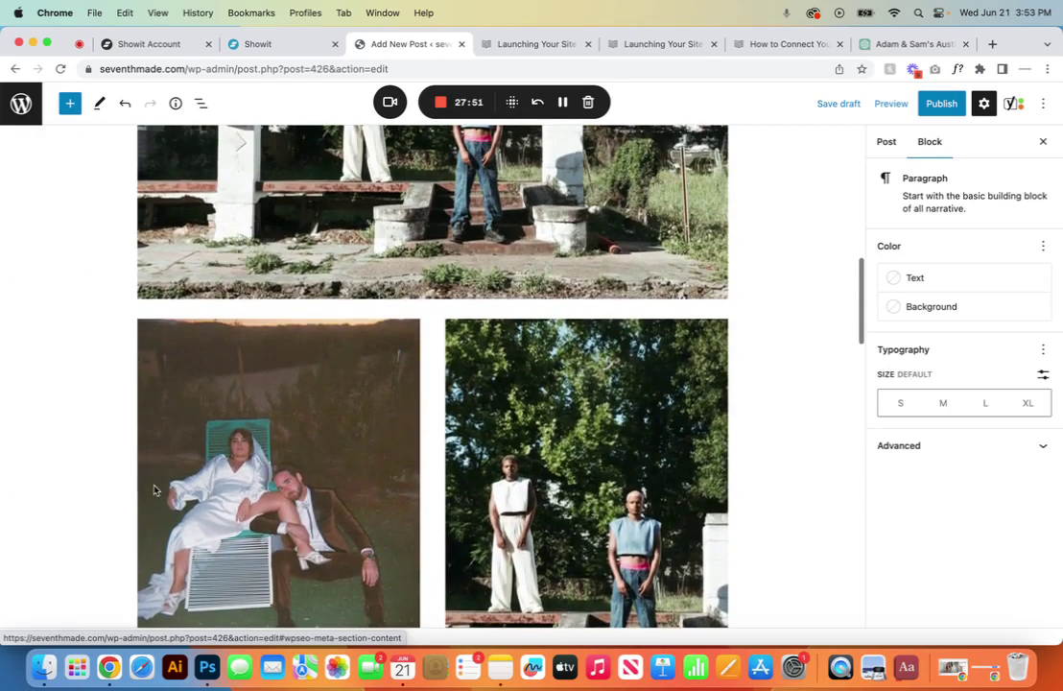
{"action": "left_click", "coordinate": [288, 440]}
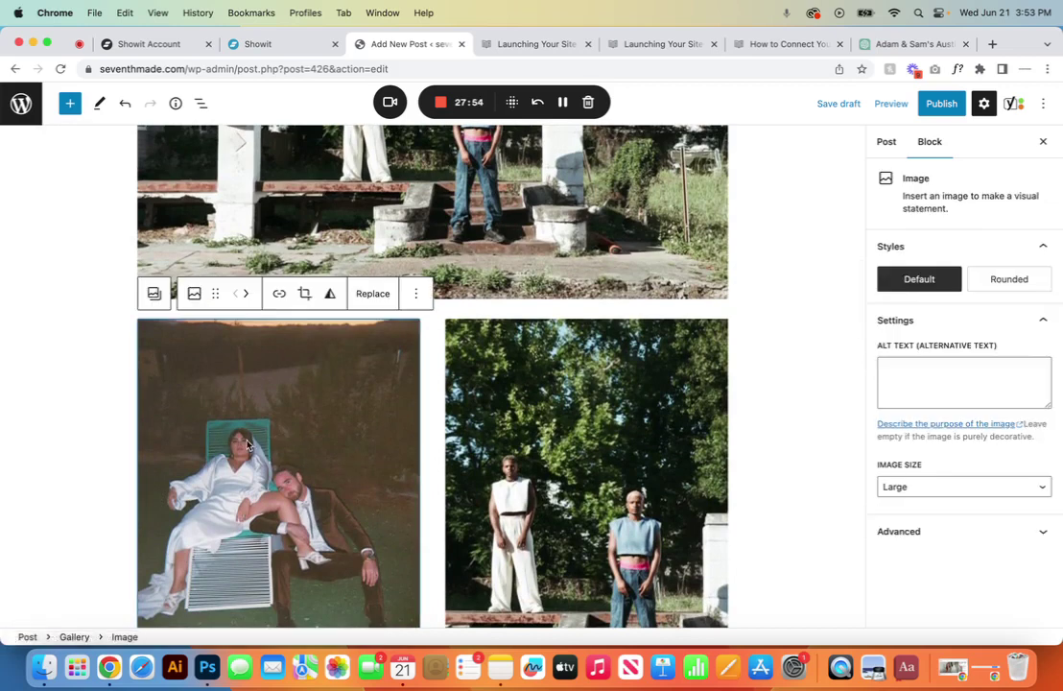
{"action": "left_click", "coordinate": [912, 378]}
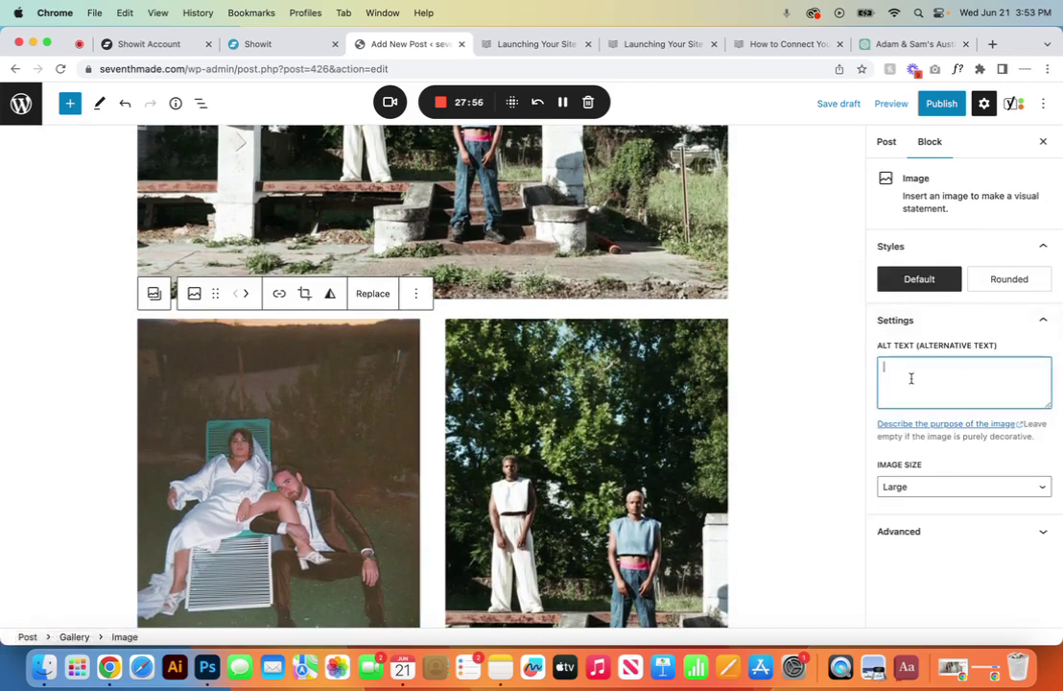
{"action": "type", "text": "austin texas elopement photographer"}
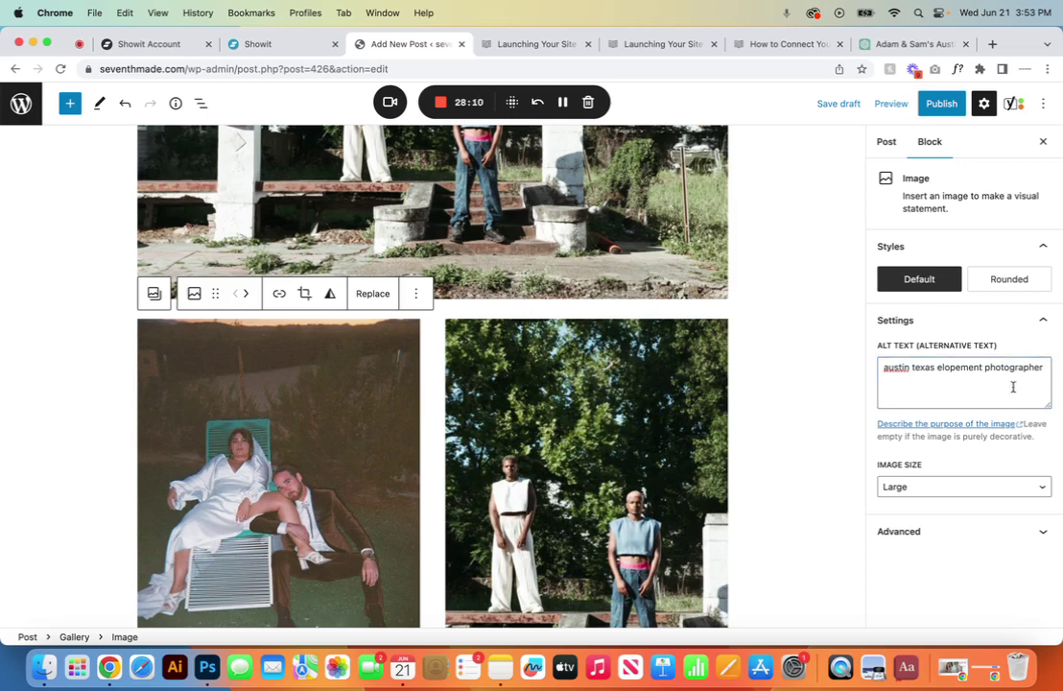
- Open the alt text of the neighbouring gallery photo for editing and look over the post's Yoast SEO details
{"action": "left_click", "coordinate": [557, 375]}
{"action": "left_click", "coordinate": [899, 373]}
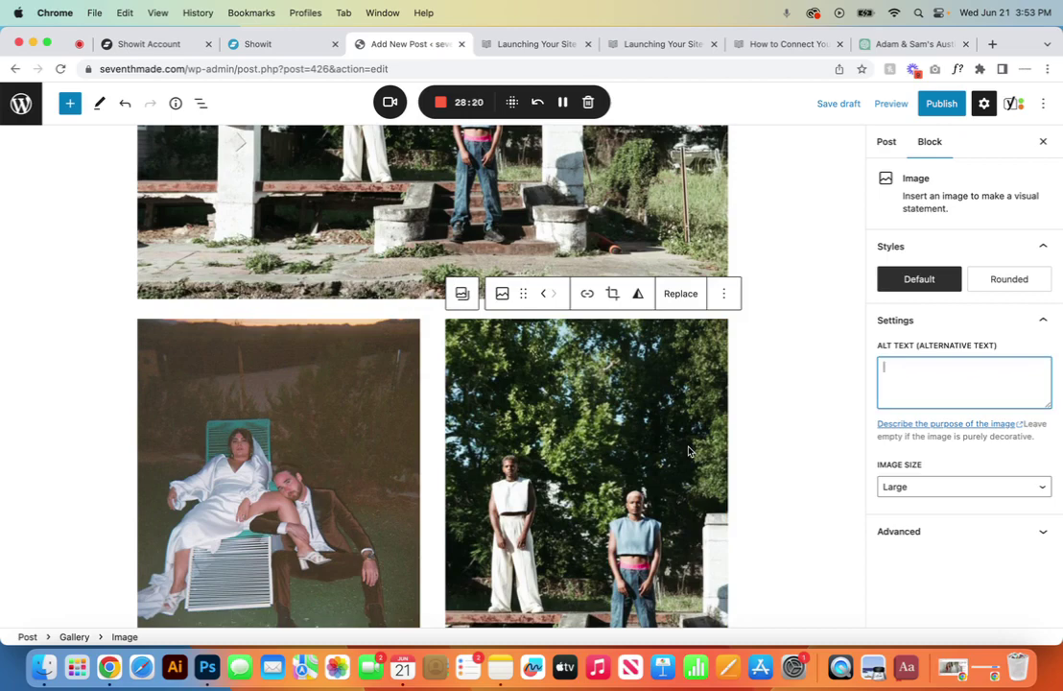
{"action": "scroll", "coordinate": [507, 419], "scroll_direction": "down", "scroll_amount": 15}
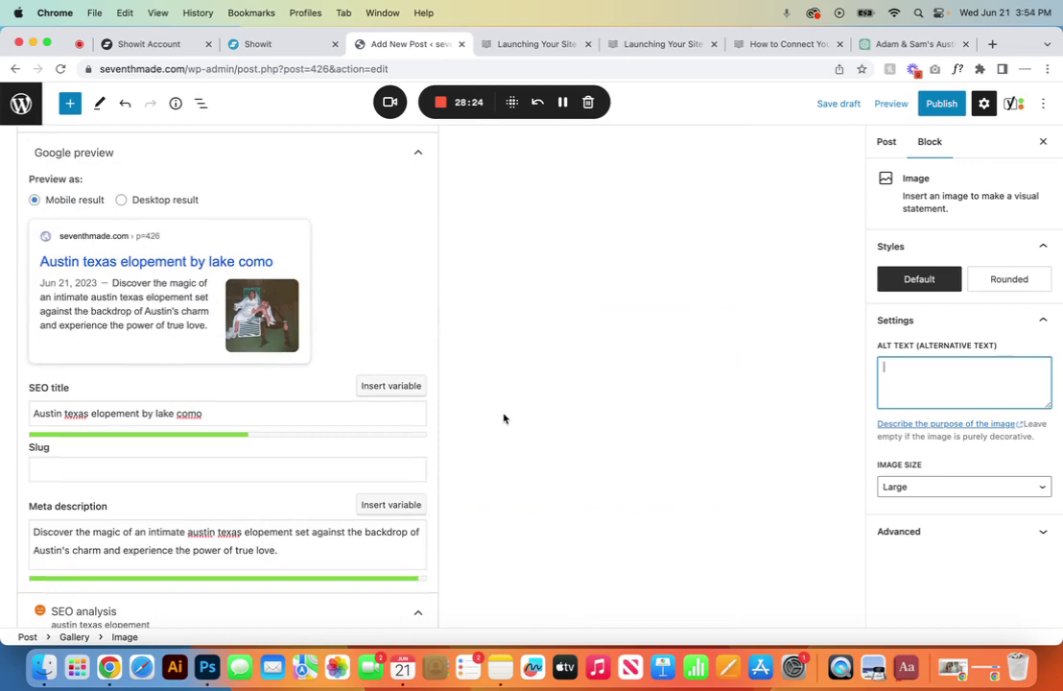
{"action": "scroll", "coordinate": [504, 418], "scroll_direction": "down", "scroll_amount": 3}
{"action": "scroll", "coordinate": [504, 419], "scroll_direction": "up", "scroll_amount": 6}
{"action": "scroll", "coordinate": [504, 418], "scroll_direction": "up", "scroll_amount": 10}
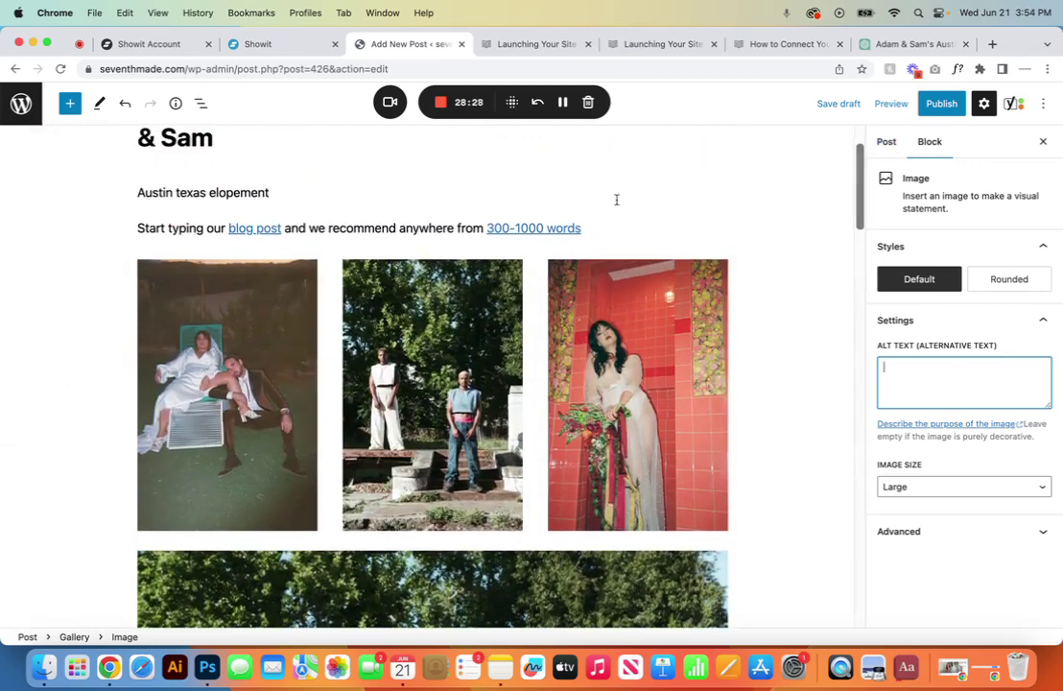
- Show the post-level settings and look through the available categories and tags
{"action": "left_click", "coordinate": [552, 173]}
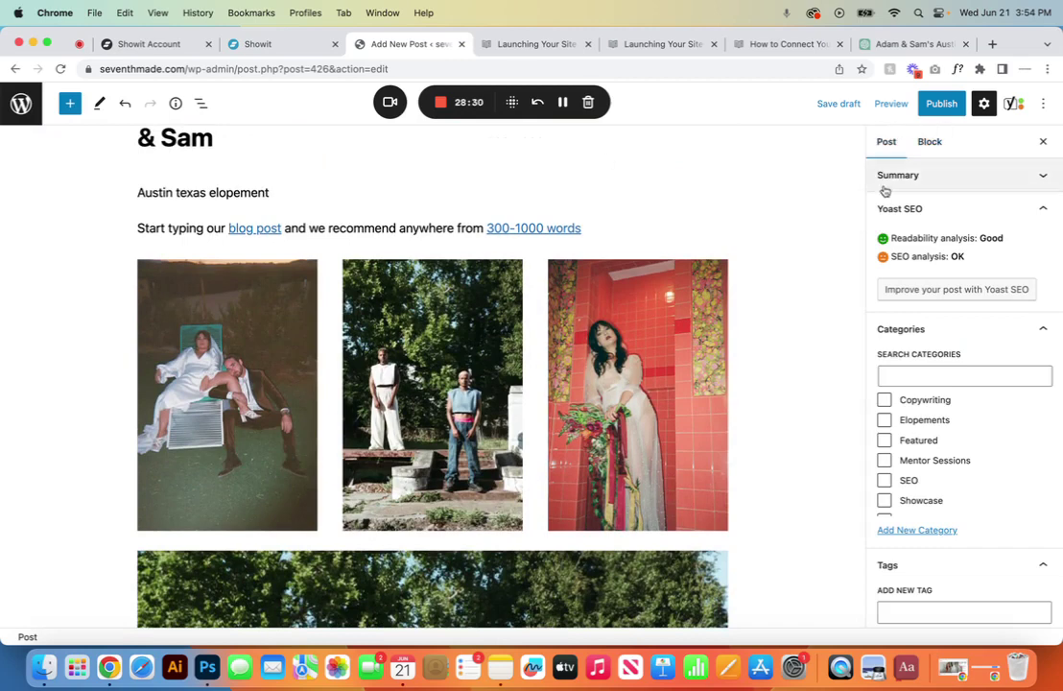
{"action": "scroll", "coordinate": [900, 415], "scroll_direction": "down", "scroll_amount": 3}
{"action": "scroll", "coordinate": [899, 414], "scroll_direction": "up", "scroll_amount": 3}
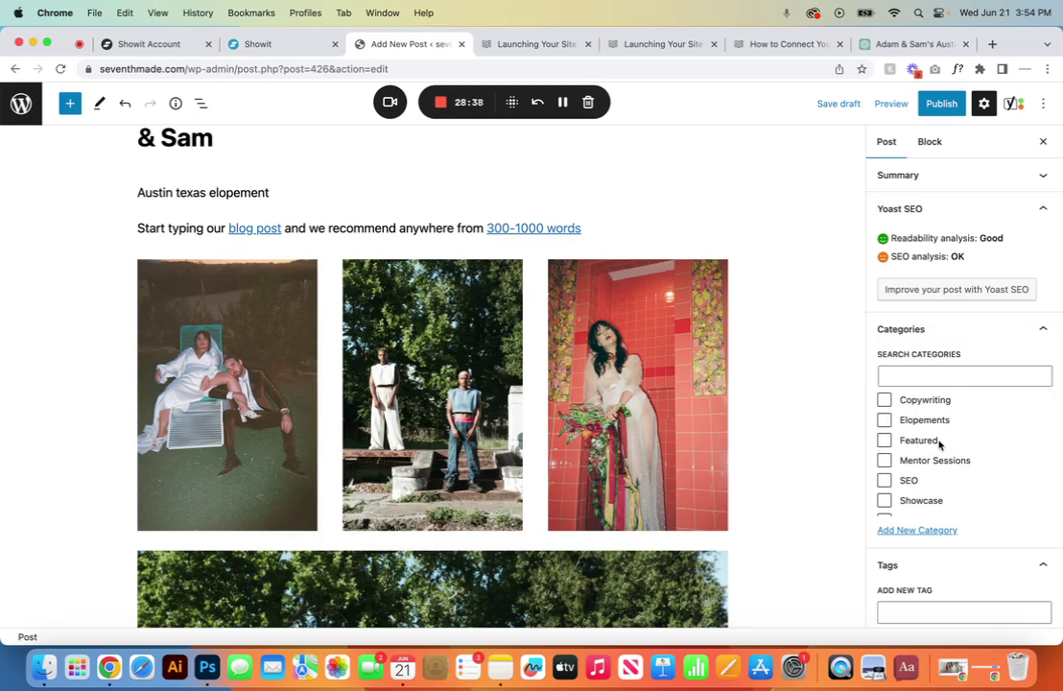
- Assign the post to the Featured and Weddings categories
{"action": "left_click", "coordinate": [885, 441]}
{"action": "scroll", "coordinate": [920, 443], "scroll_direction": "down", "scroll_amount": 3}
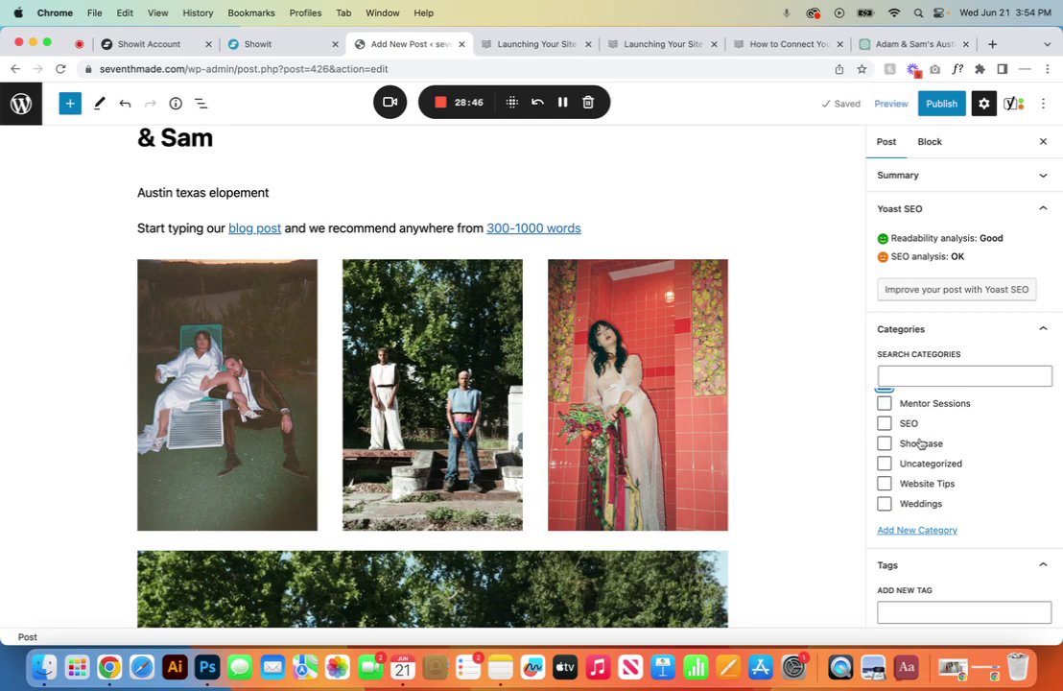
{"action": "left_click", "coordinate": [885, 505]}
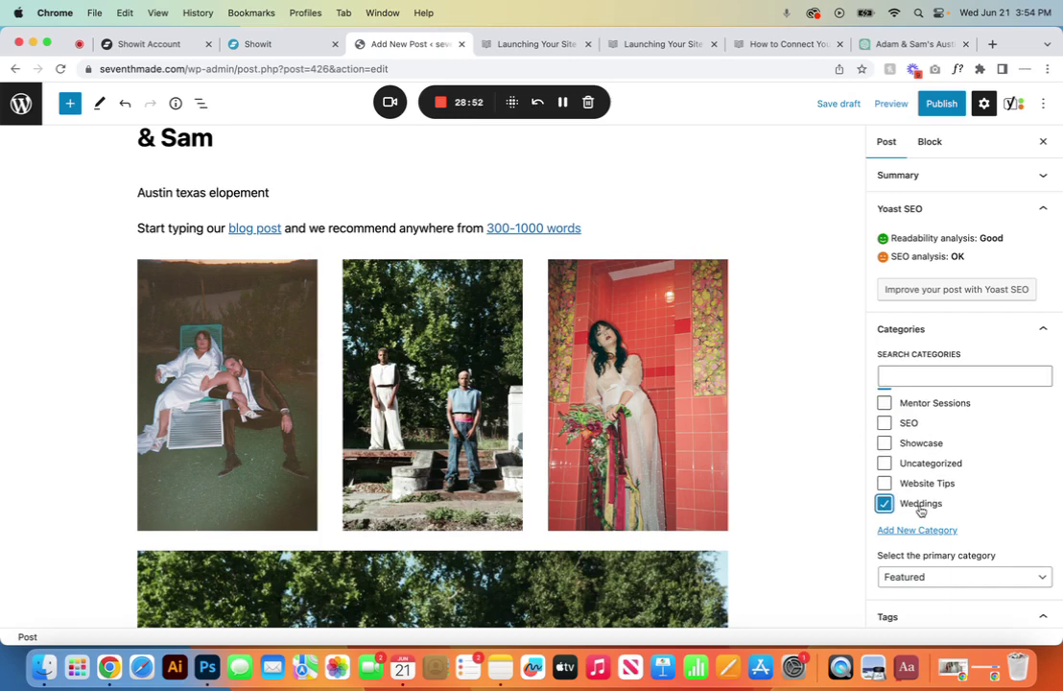
- Set the post's featured image to the media library photo of the bride with a bouquet against red tiles
{"action": "scroll", "coordinate": [922, 511], "scroll_direction": "down", "scroll_amount": 10}
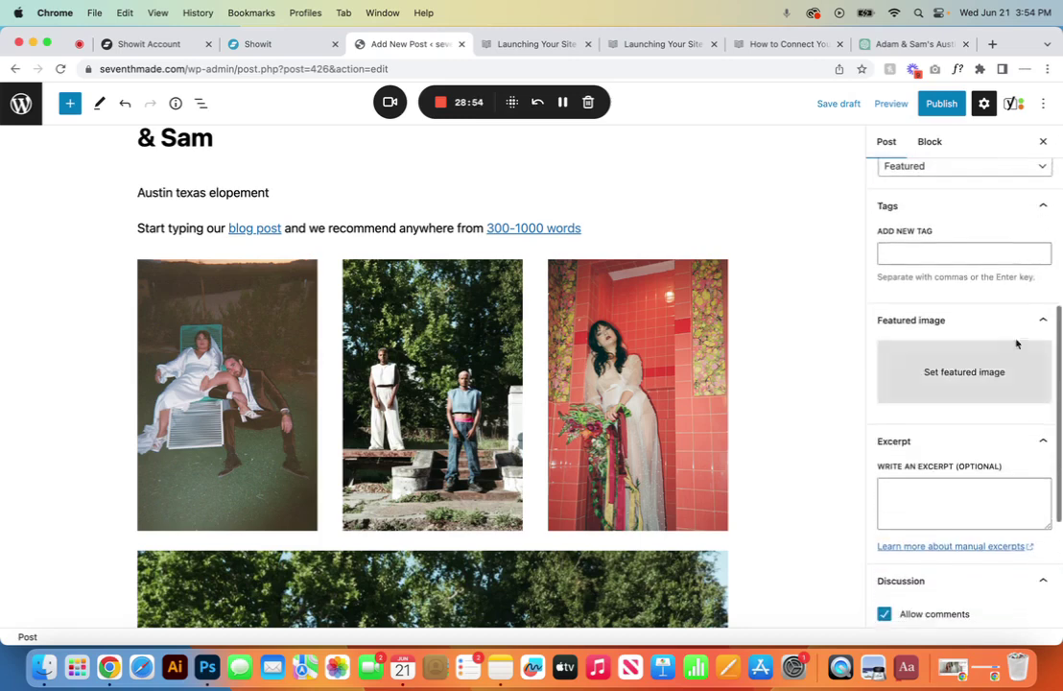
{"action": "left_click", "coordinate": [937, 380]}
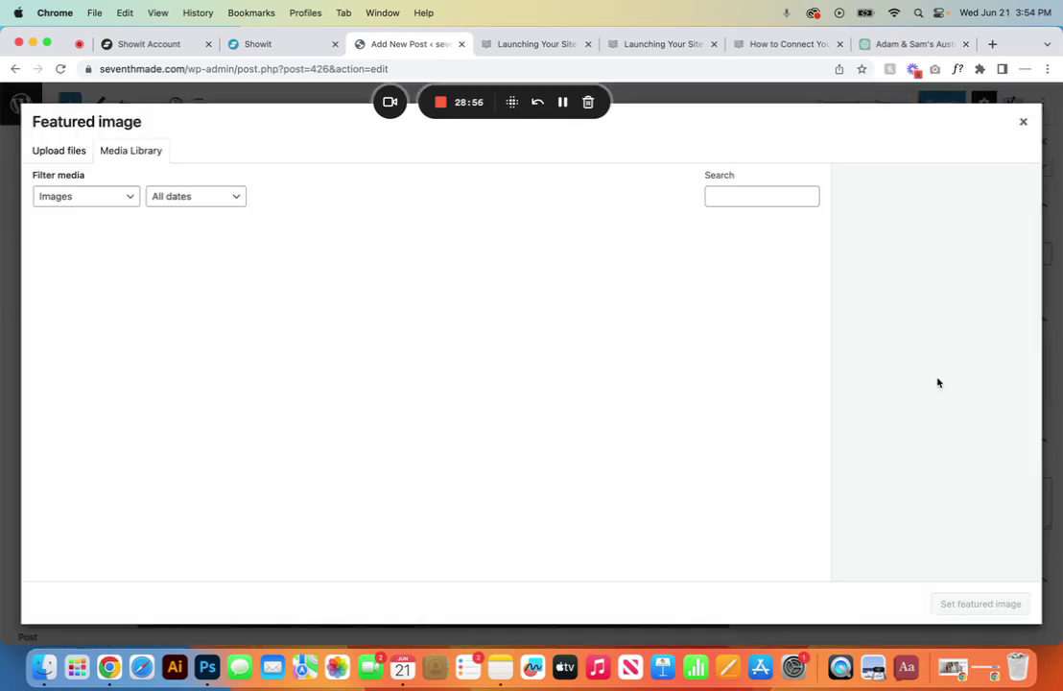
{"action": "left_click", "coordinate": [375, 275]}
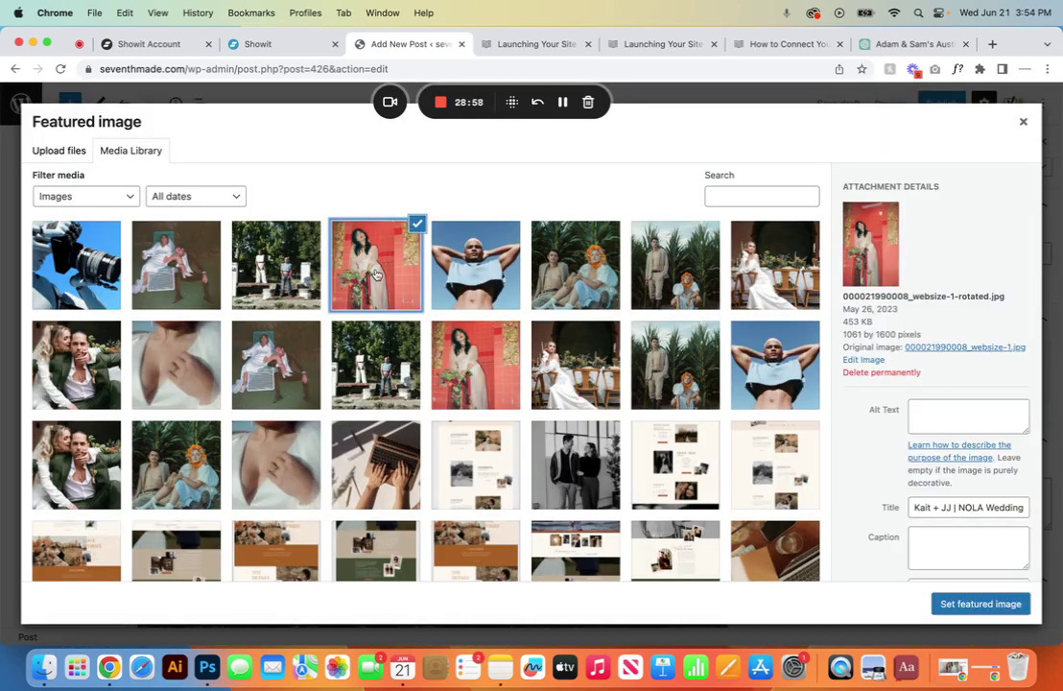
{"action": "left_click", "coordinate": [984, 605]}
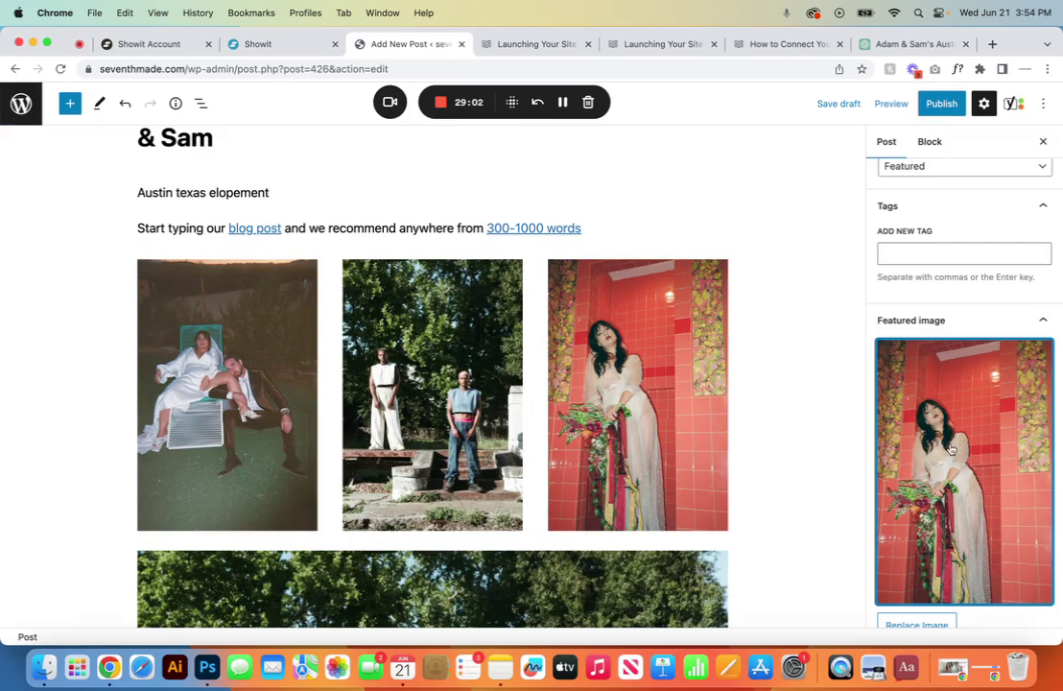
- Switch to Showit, dismiss the update notice and show the Single Post blog template
{"action": "left_click", "coordinate": [275, 44]}
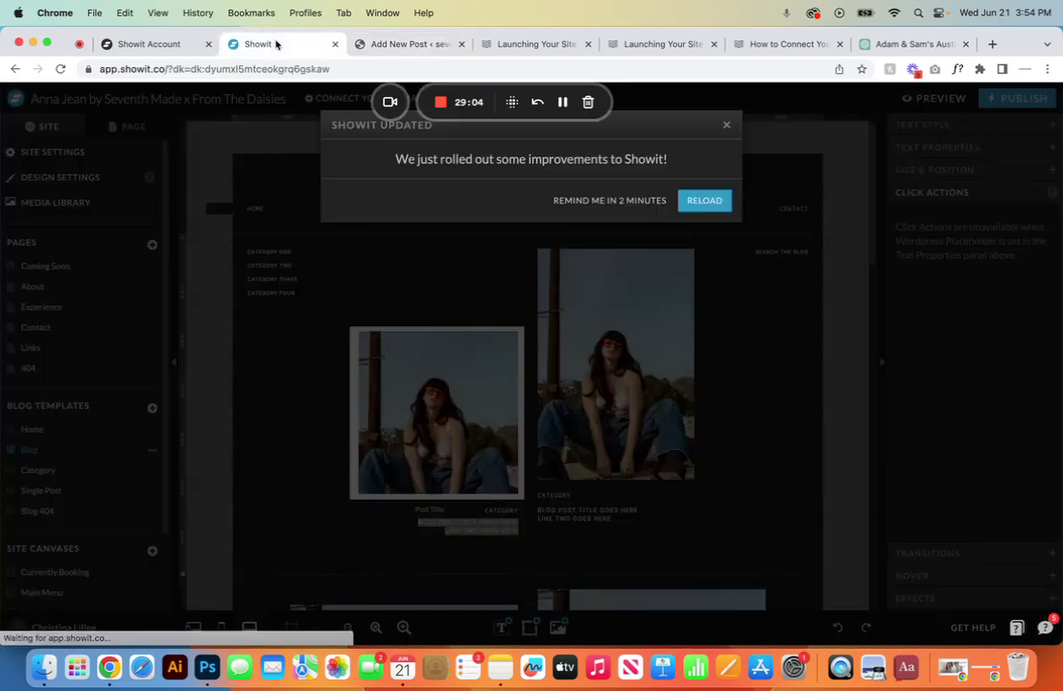
{"action": "left_click", "coordinate": [725, 125]}
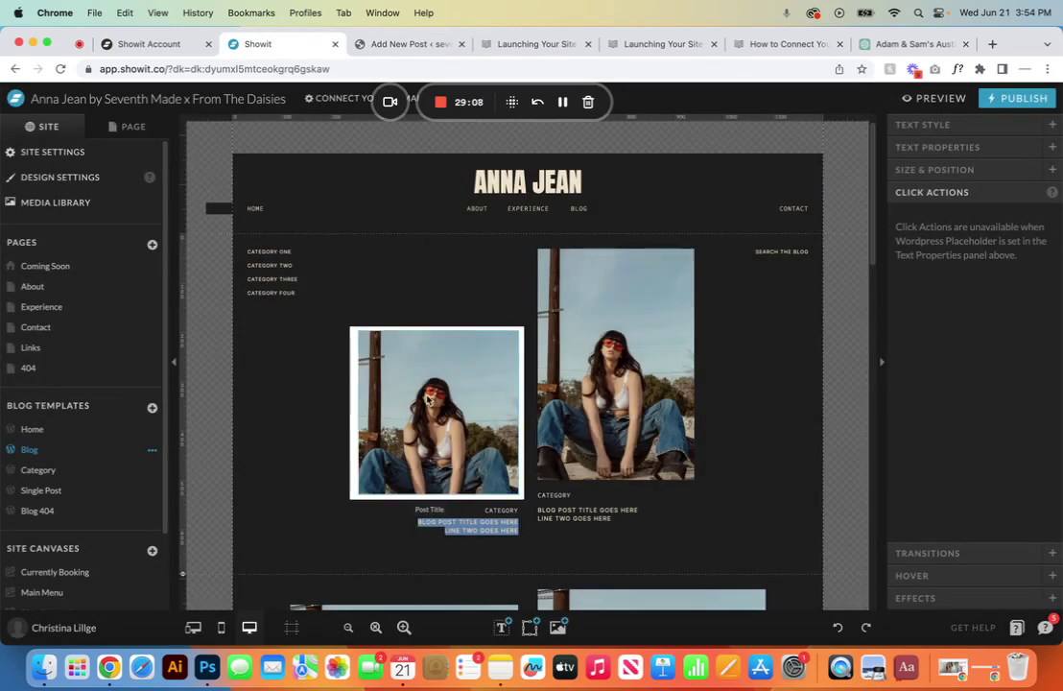
{"action": "left_click", "coordinate": [75, 491]}
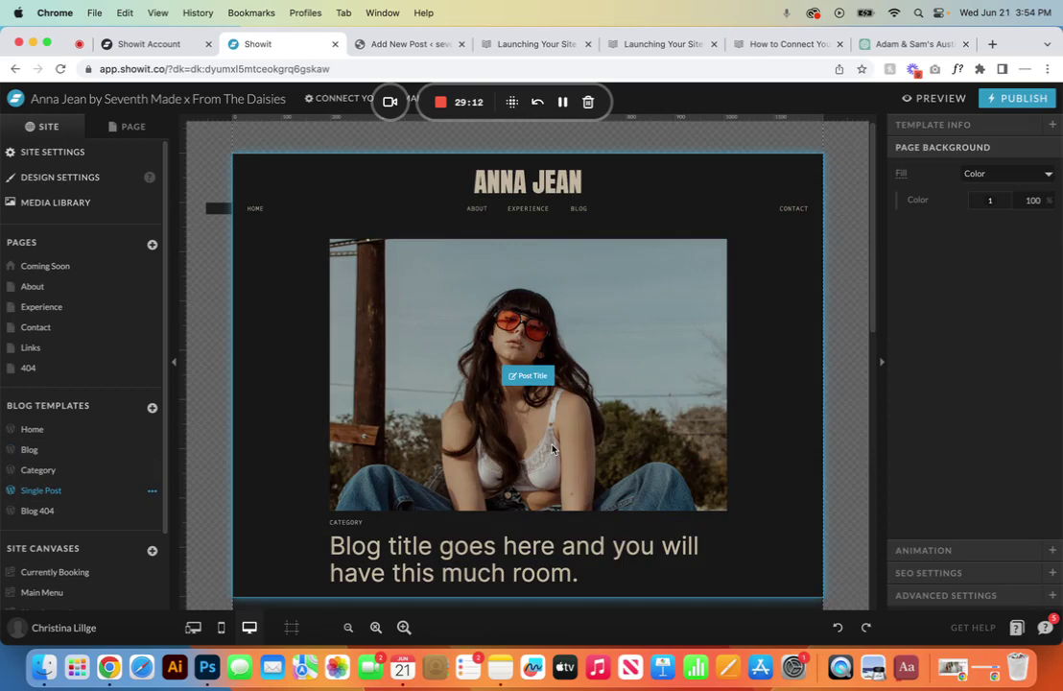
- Return to the WordPress post, look over its excerpt and discussion settings, and save the draft
{"action": "left_click", "coordinate": [396, 46]}
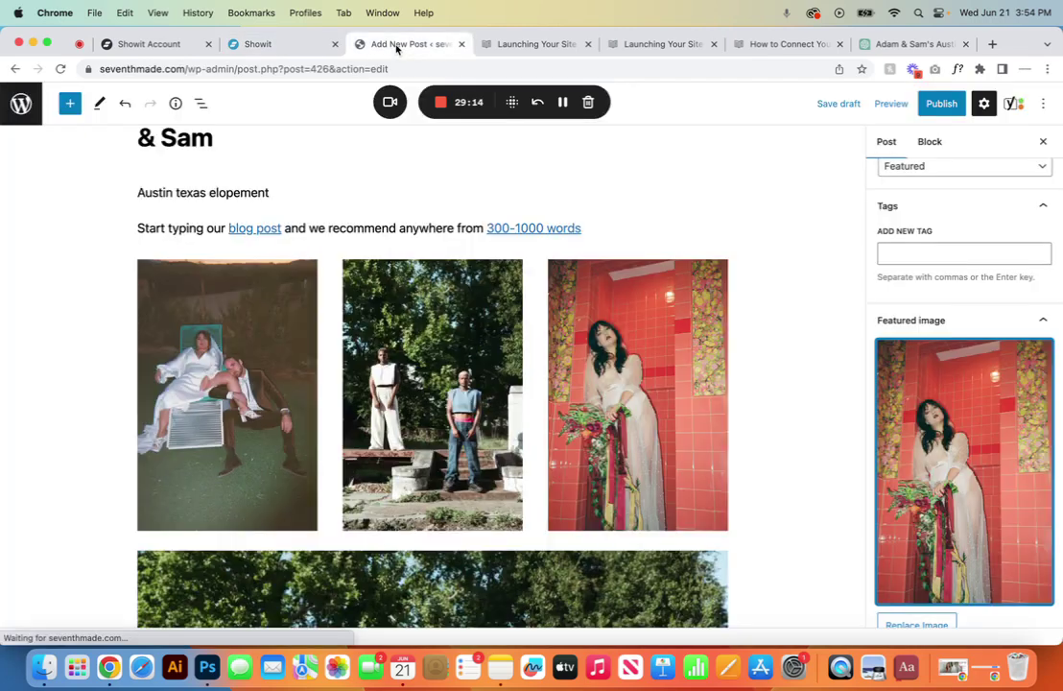
{"action": "scroll", "coordinate": [942, 467], "scroll_direction": "down", "scroll_amount": 10}
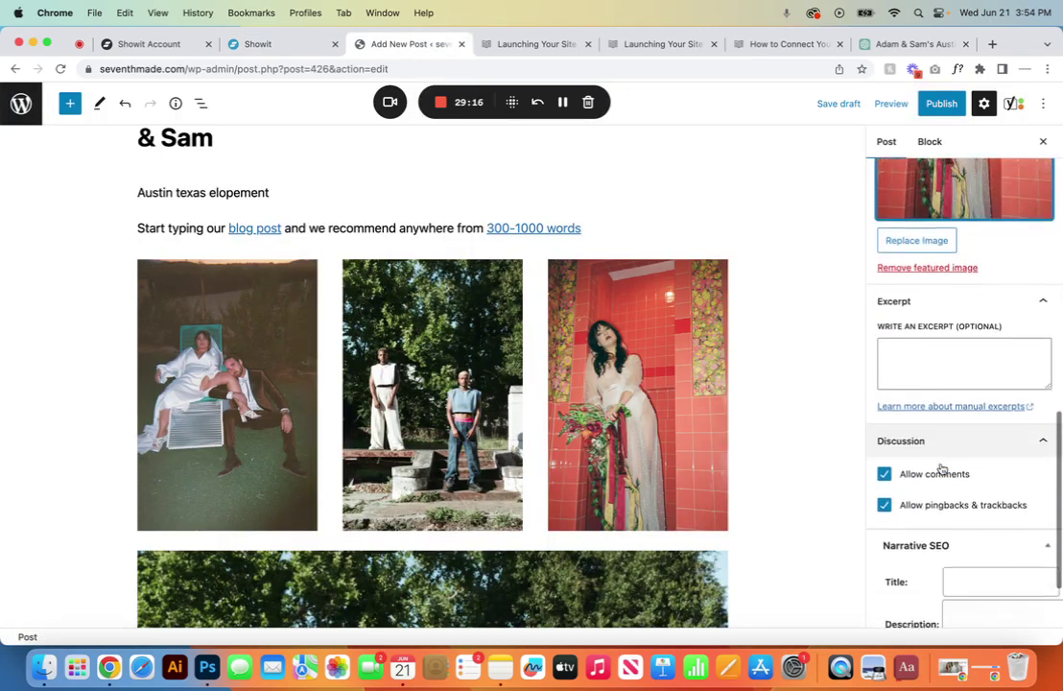
{"action": "scroll", "coordinate": [943, 468], "scroll_direction": "up", "scroll_amount": 8}
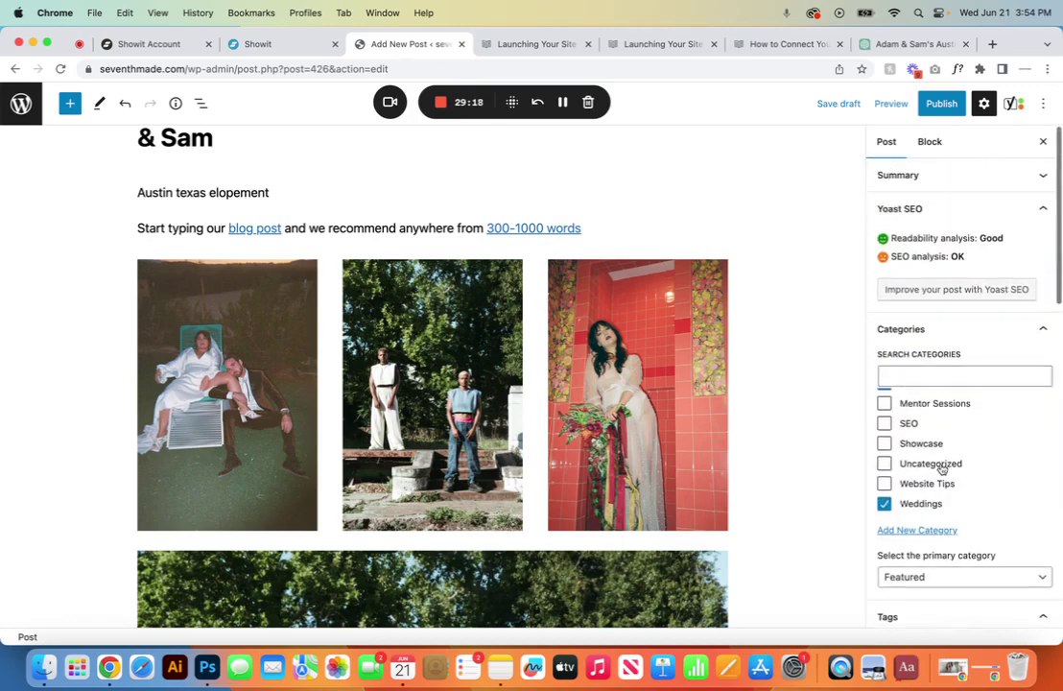
{"action": "left_click", "coordinate": [839, 103]}
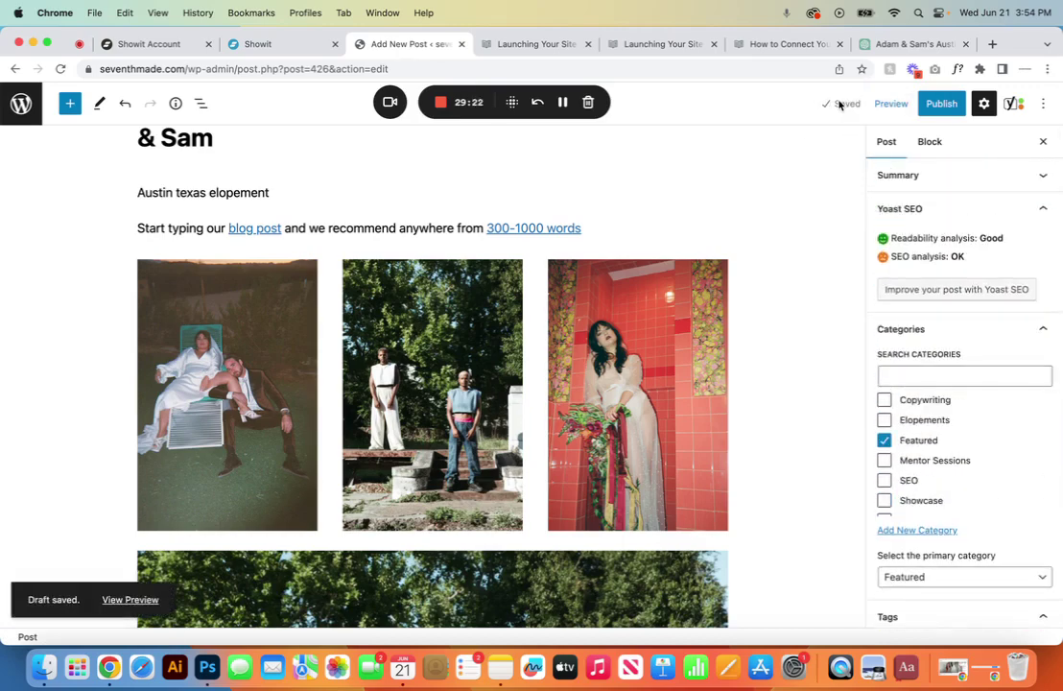
- Try scheduling the post's publication for June 24, 2023, then set the date back to June 21
{"action": "left_click", "coordinate": [943, 105]}
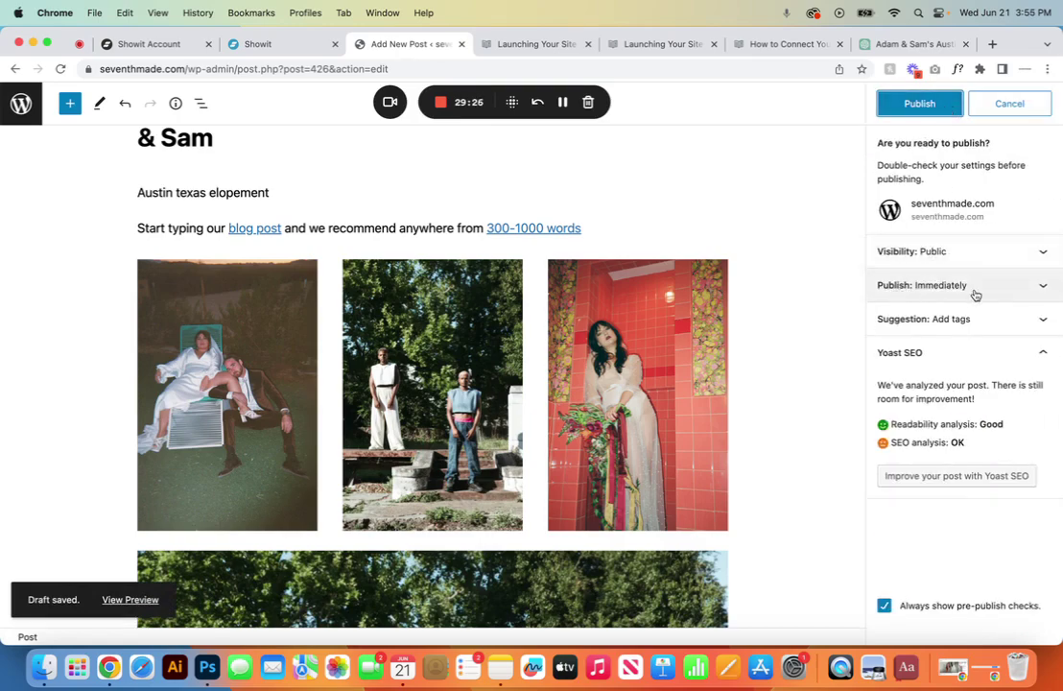
{"action": "left_click", "coordinate": [1037, 288]}
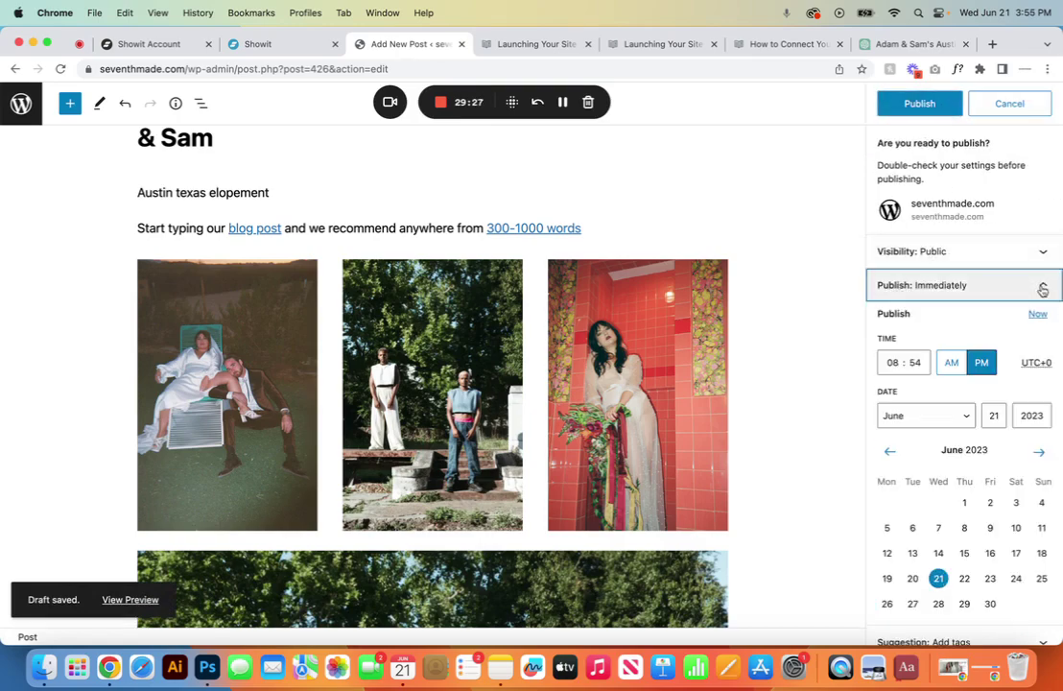
{"action": "left_click", "coordinate": [967, 580]}
{"action": "left_click", "coordinate": [991, 589]}
{"action": "left_click", "coordinate": [1016, 590]}
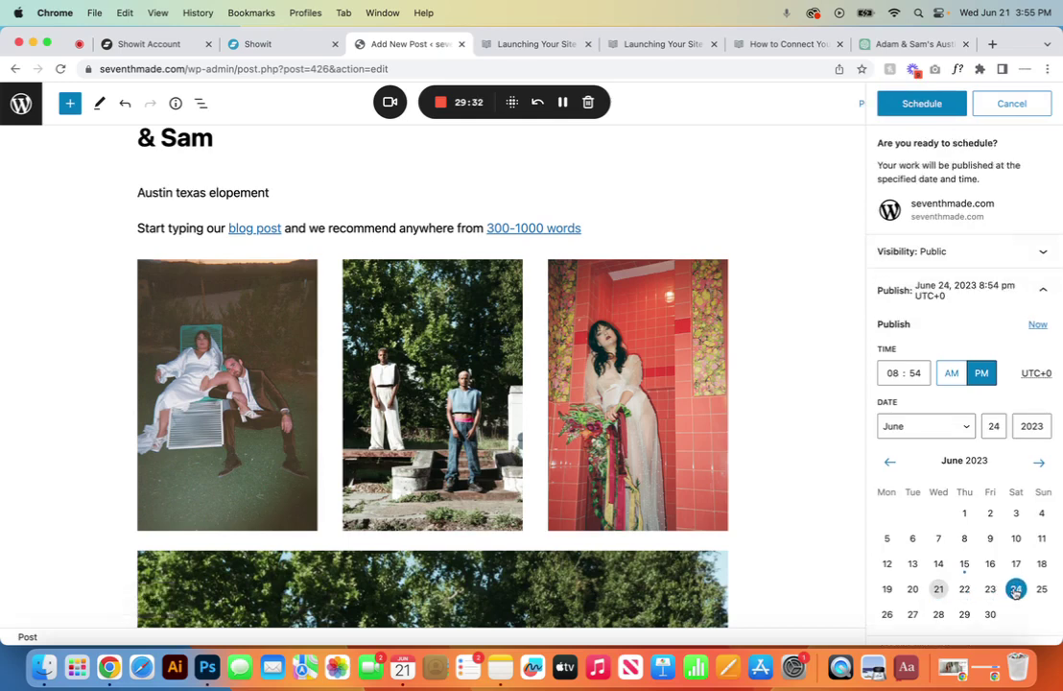
{"action": "left_click", "coordinate": [938, 589]}
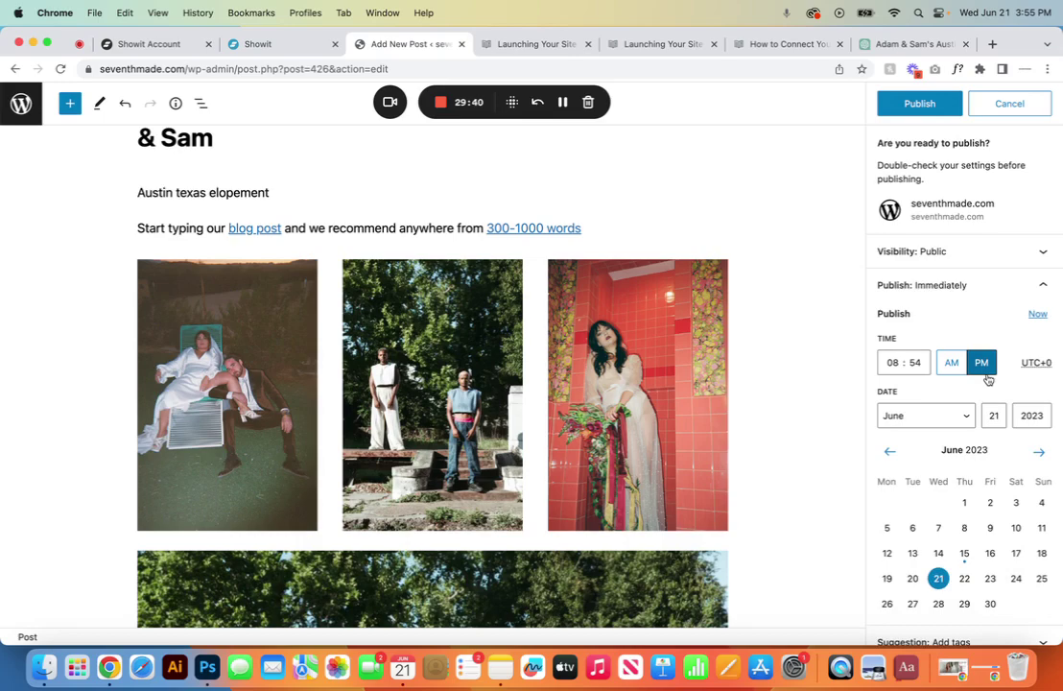
- Switch to Showit and look through the post layouts of the Blog template
{"action": "left_click", "coordinate": [280, 44]}
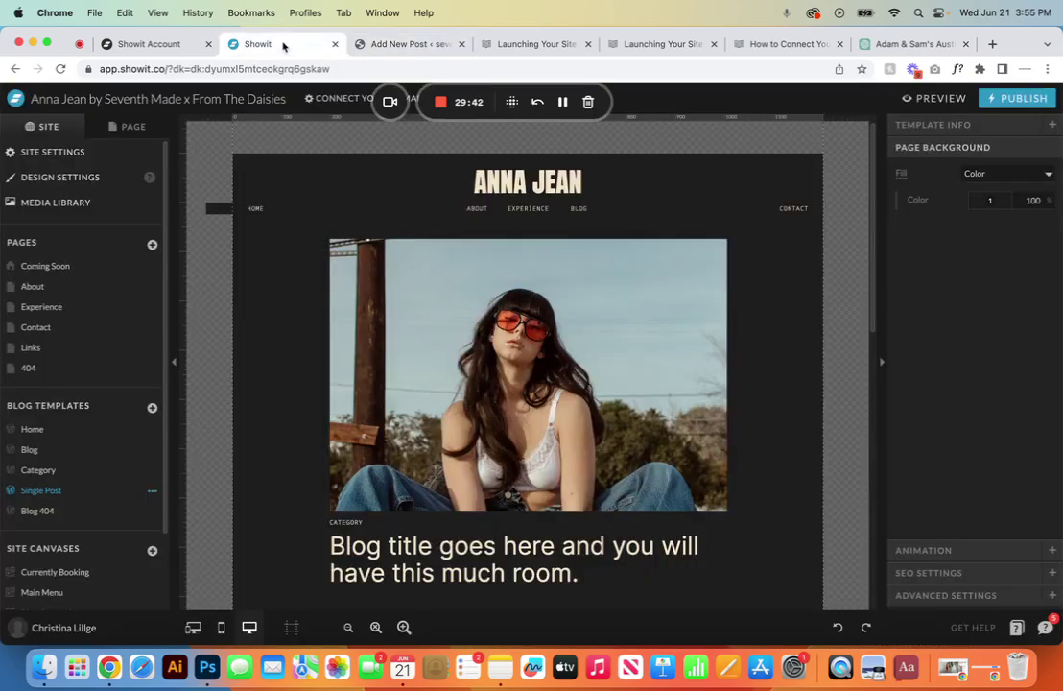
{"action": "left_click", "coordinate": [90, 450]}
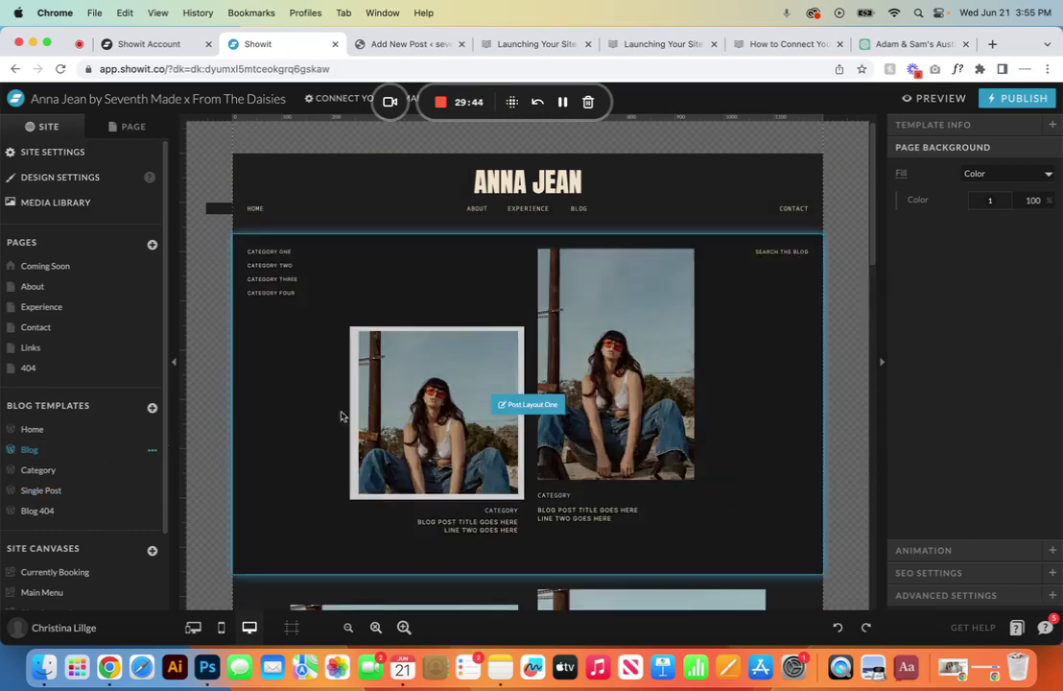
{"action": "scroll", "coordinate": [515, 374], "scroll_direction": "down", "scroll_amount": 12}
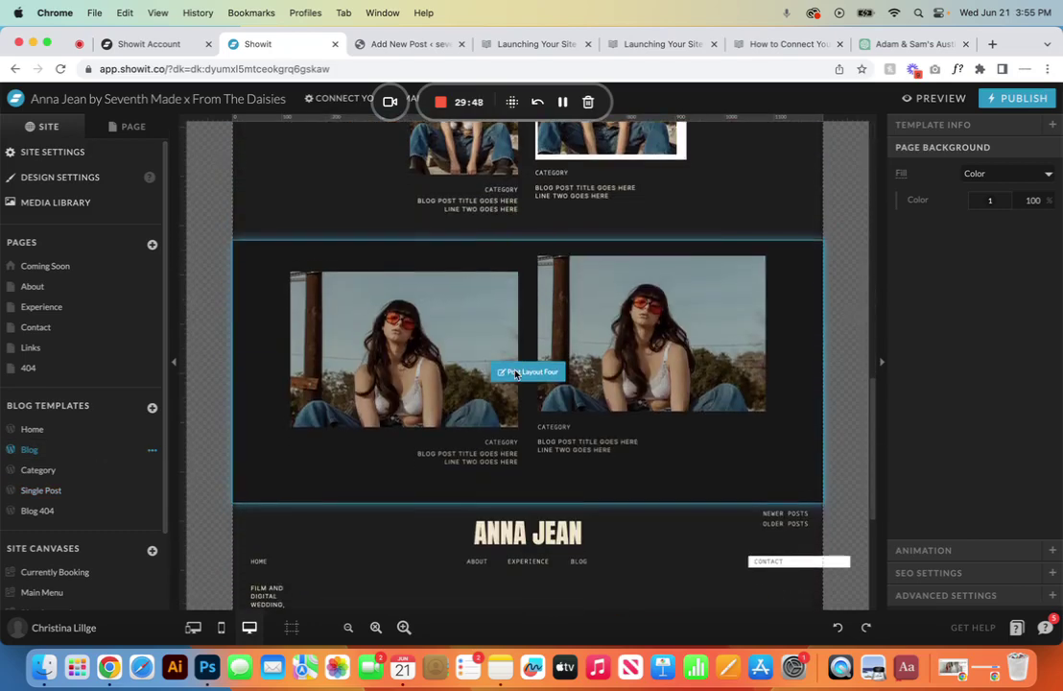
- Switch back to the WordPress post, leave the pre-publish checks and save the post as a draft
{"action": "left_click", "coordinate": [401, 44]}
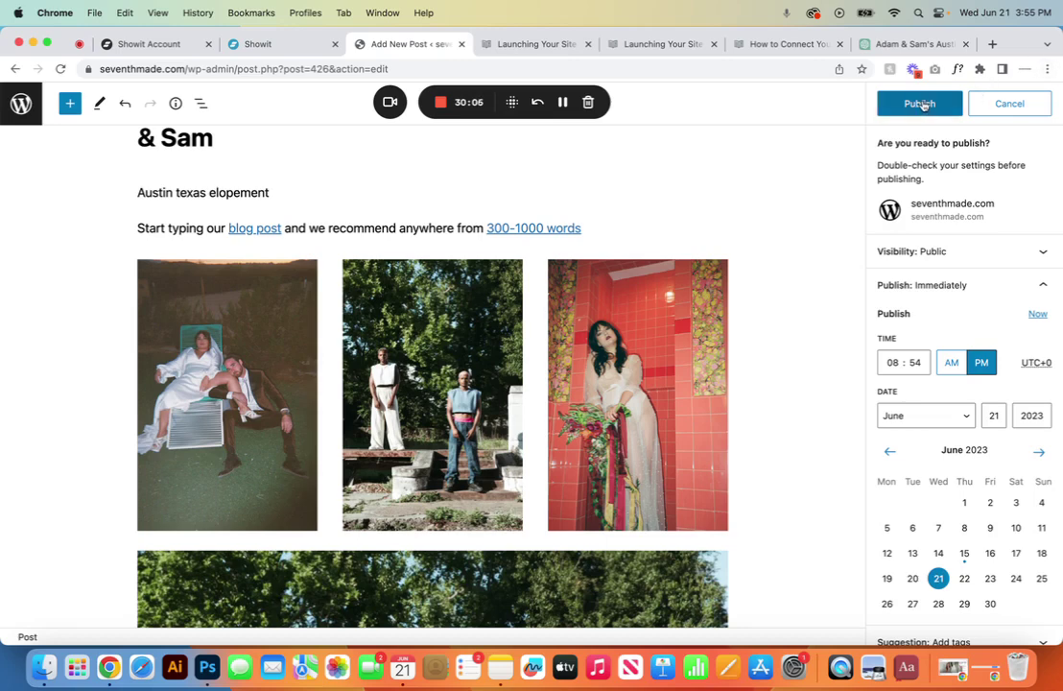
{"action": "key", "text": "Escape"}
{"action": "left_click", "coordinate": [833, 106]}
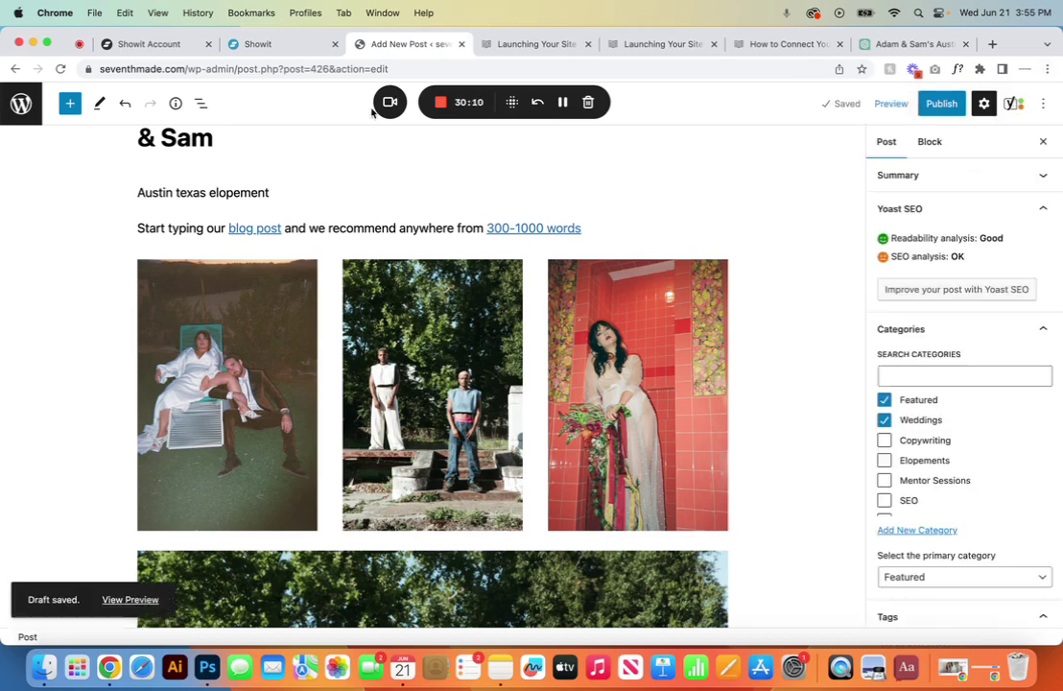
- Examine the quick edit categories and status of the Austin Texas elopement post in the posts list, then view the site's comments
{"action": "scroll", "coordinate": [367, 200], "scroll_direction": "up", "scroll_amount": 2}
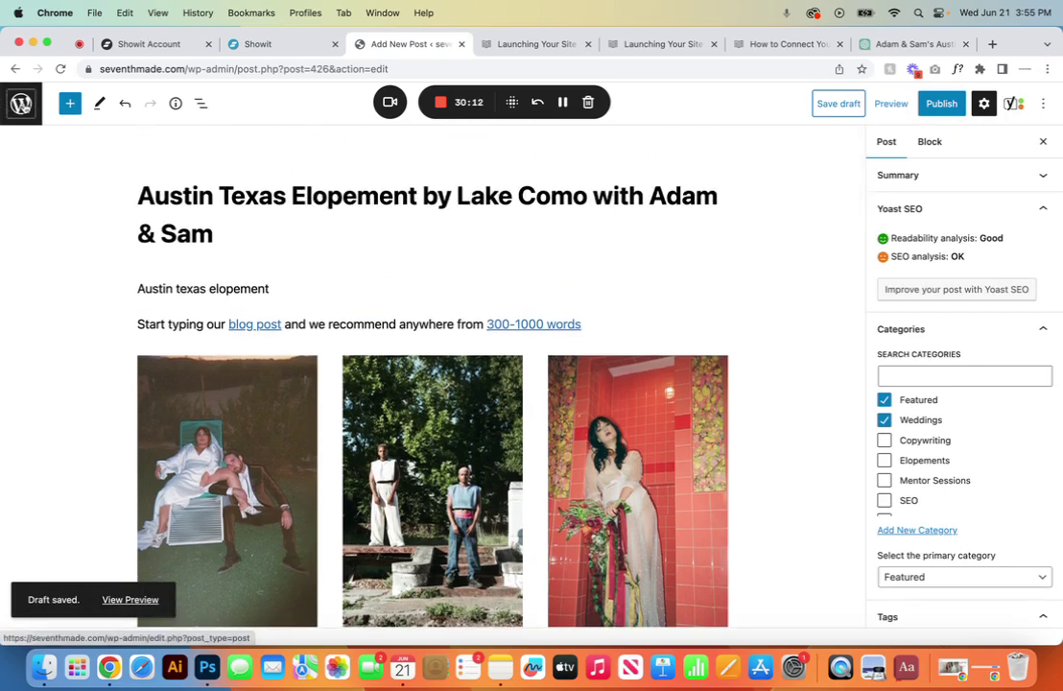
{"action": "left_click", "coordinate": [20, 103]}
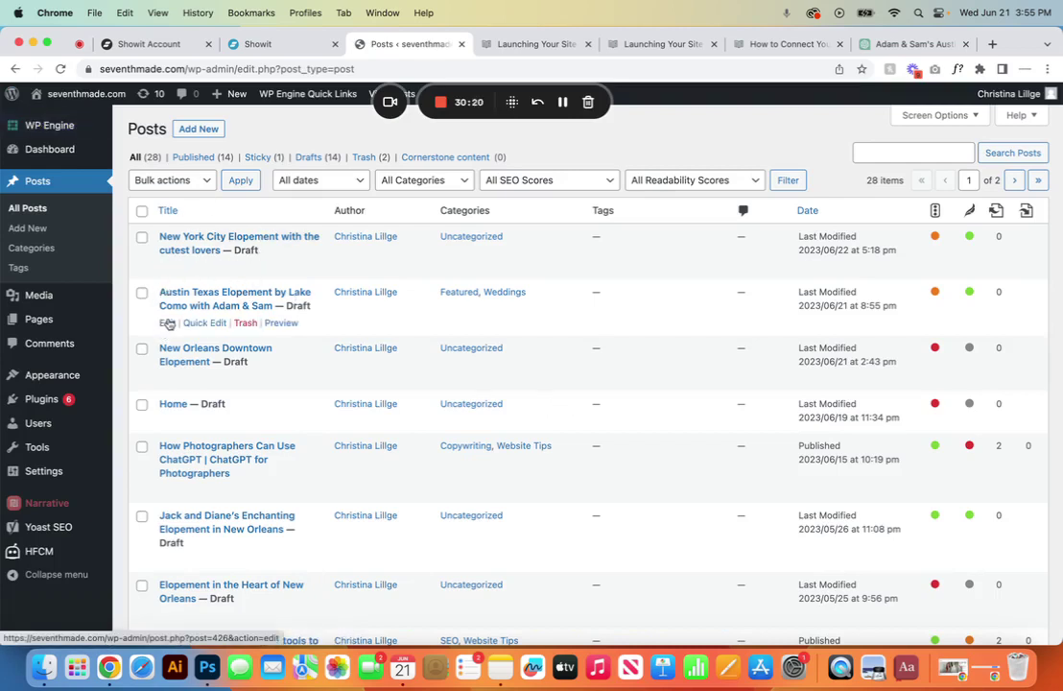
{"action": "left_click", "coordinate": [196, 323]}
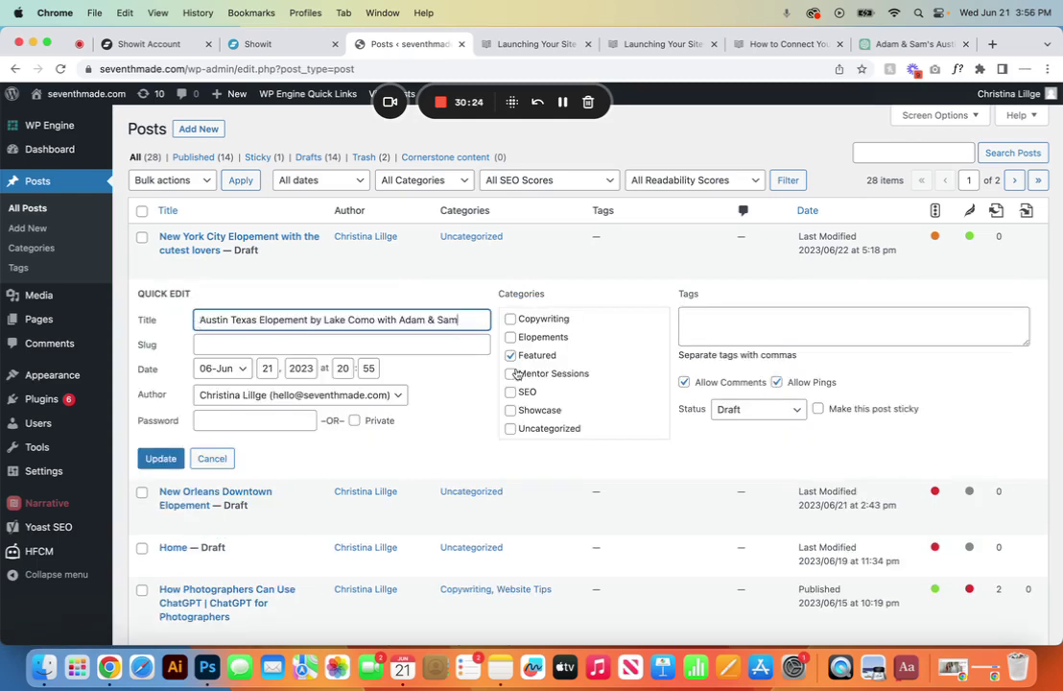
{"action": "scroll", "coordinate": [519, 393], "scroll_direction": "down", "scroll_amount": 3}
{"action": "scroll", "coordinate": [519, 396], "scroll_direction": "up", "scroll_amount": 2}
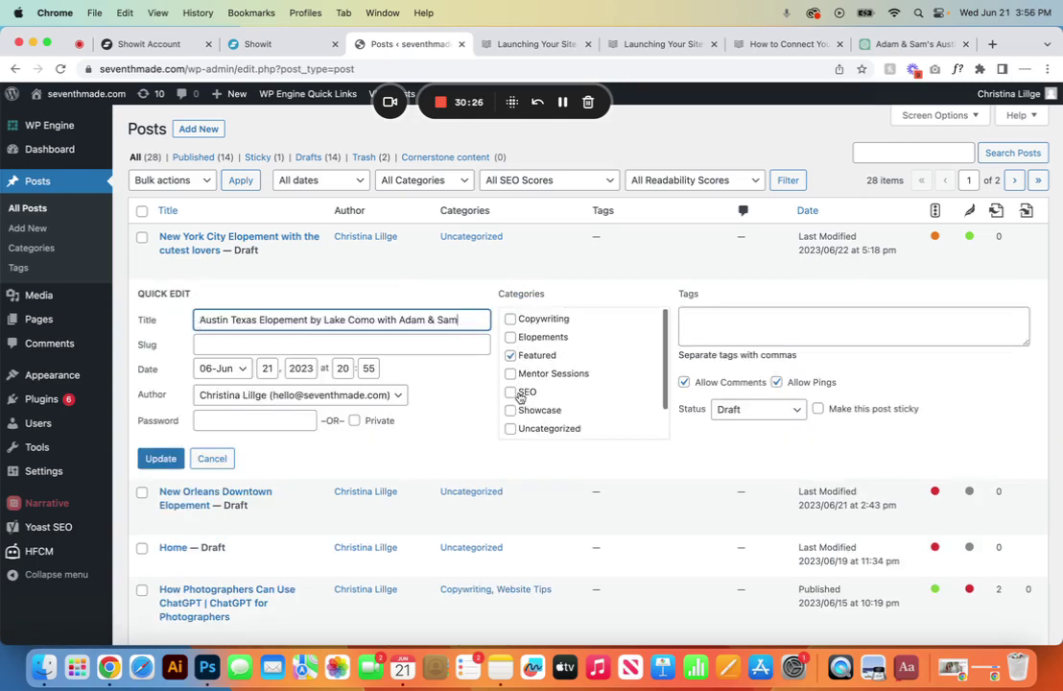
{"action": "left_click", "coordinate": [796, 409]}
{"action": "left_click", "coordinate": [774, 411]}
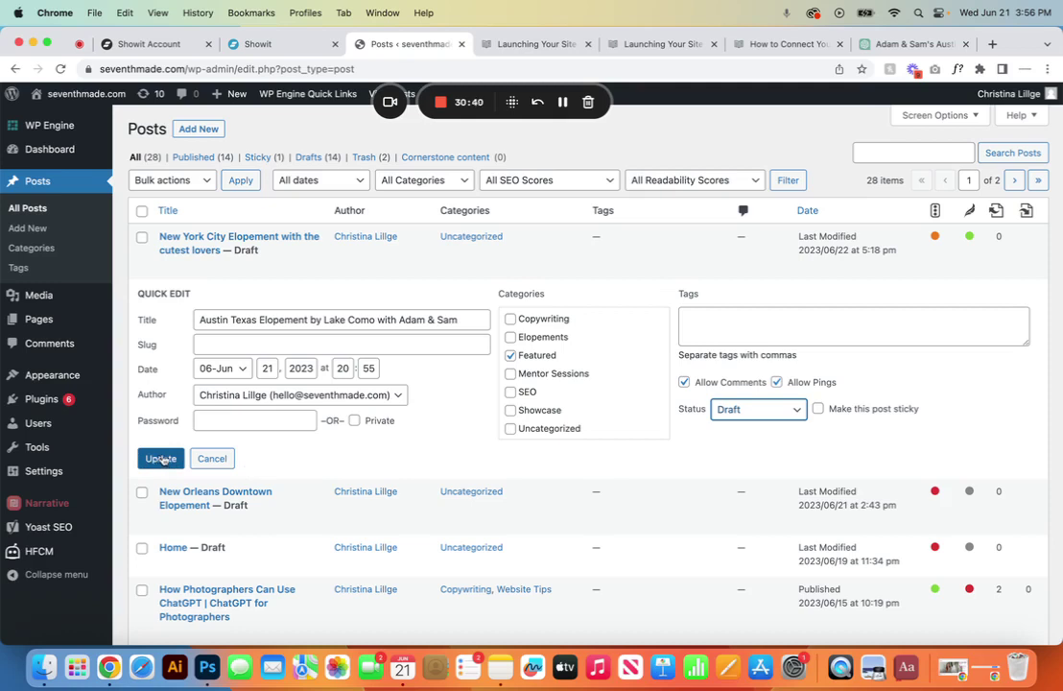
{"action": "left_click", "coordinate": [49, 344]}
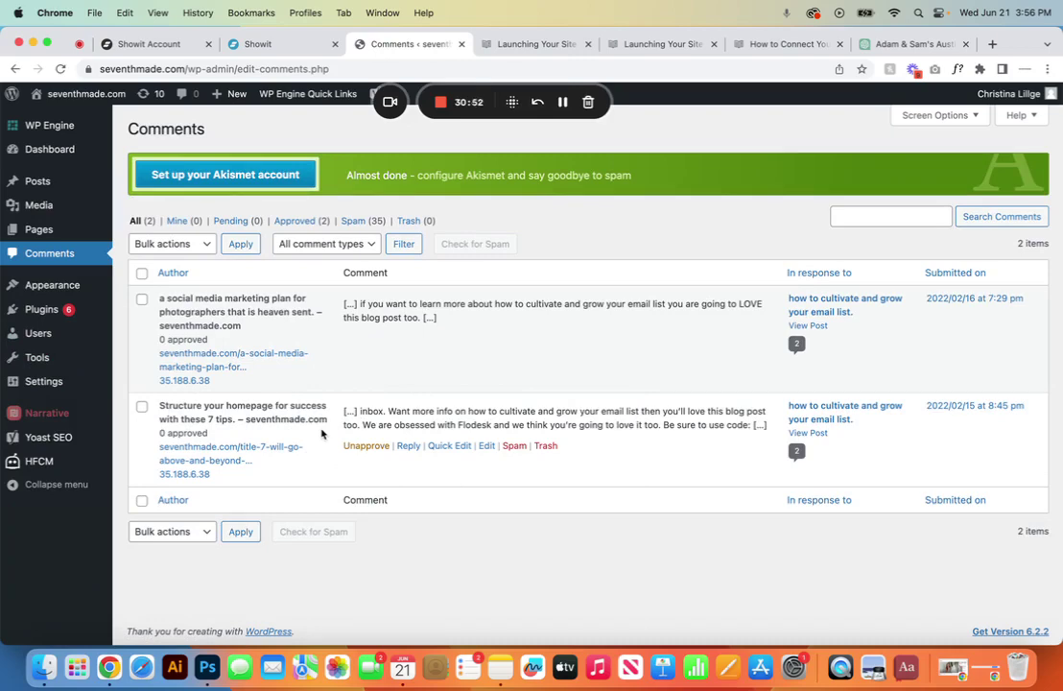
- Return to Showit, dismiss the update notice and compare the different post layouts on the Blog template
{"action": "mouse_move", "coordinate": [46, 188]}
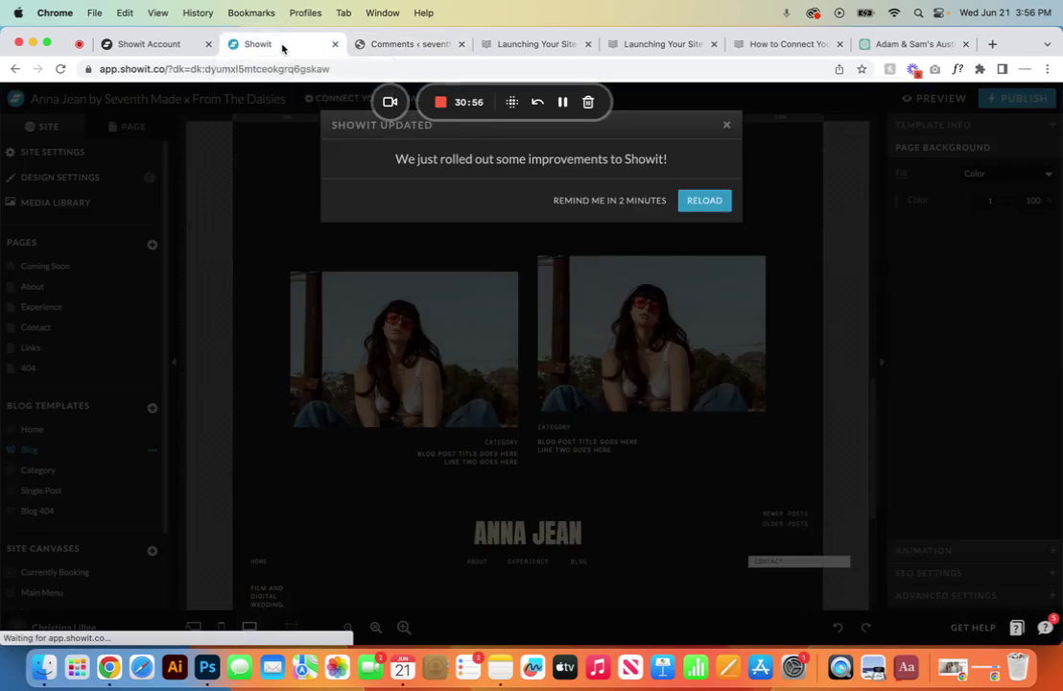
{"action": "left_click", "coordinate": [282, 46]}
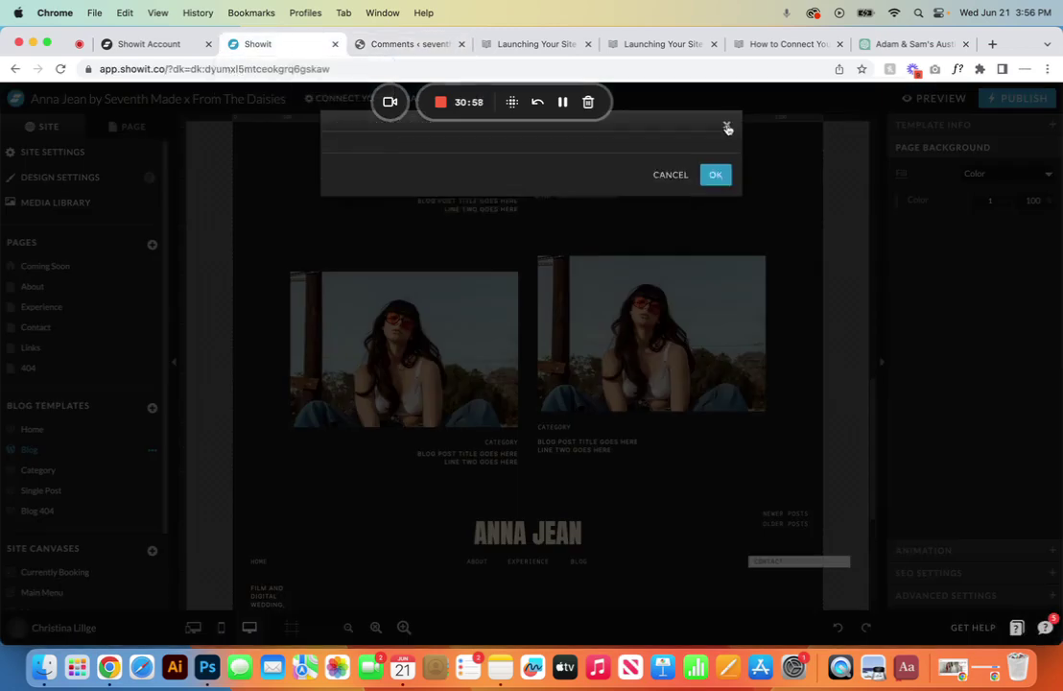
{"action": "left_click", "coordinate": [727, 125]}
{"action": "scroll", "coordinate": [484, 355], "scroll_direction": "up", "scroll_amount": 5}
{"action": "scroll", "coordinate": [485, 369], "scroll_direction": "down", "scroll_amount": 3}
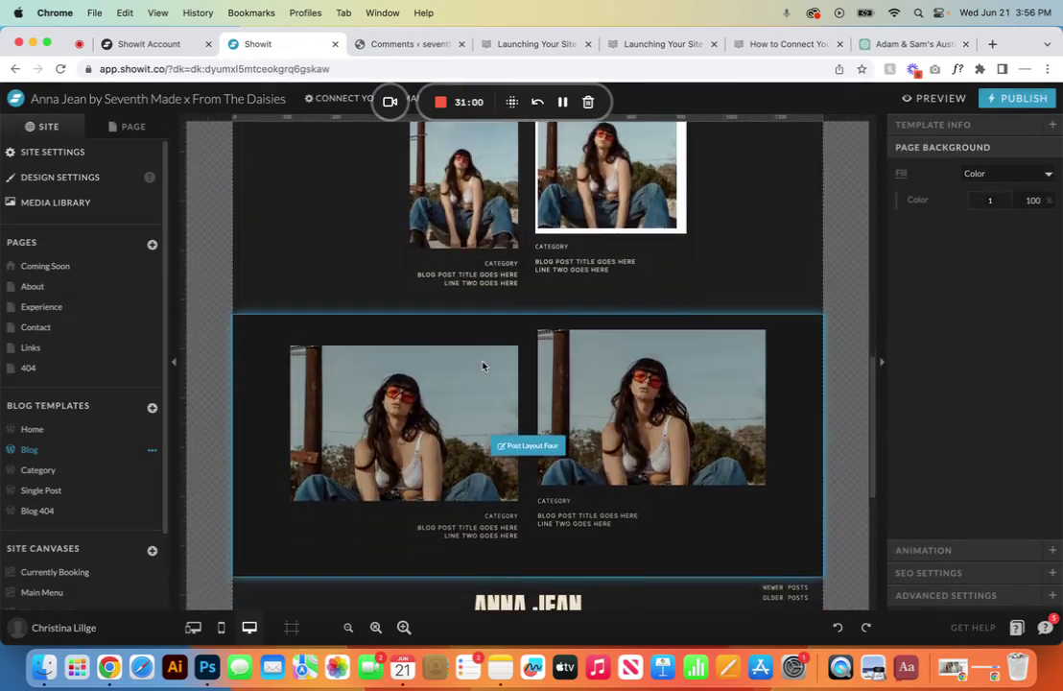
{"action": "scroll", "coordinate": [592, 341], "scroll_direction": "up", "scroll_amount": 10}
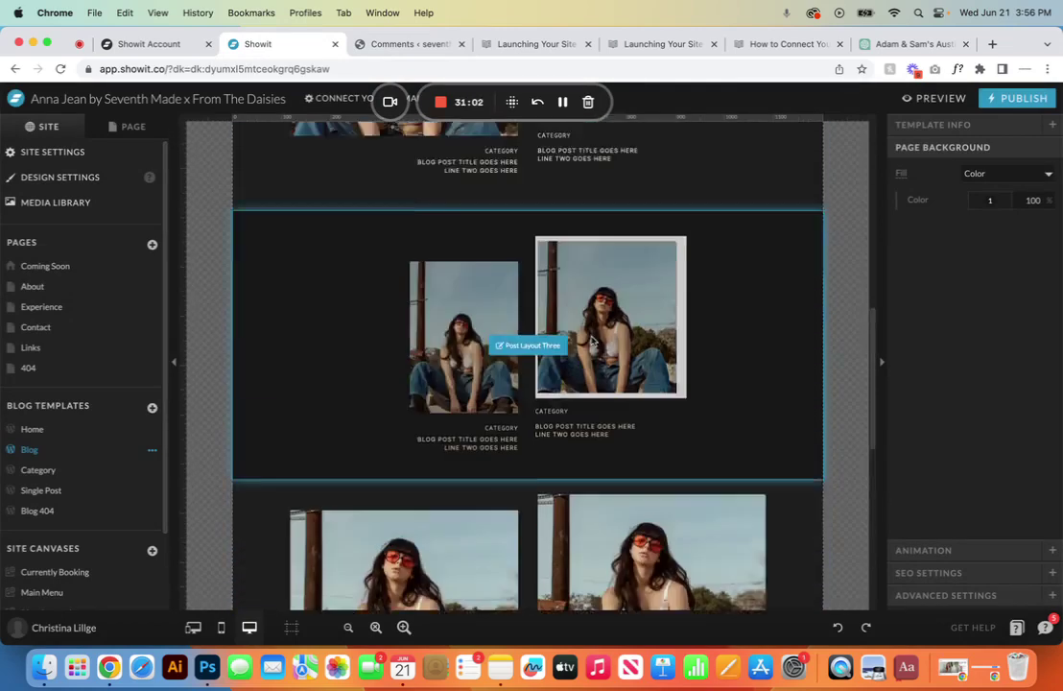
{"action": "scroll", "coordinate": [592, 341], "scroll_direction": "down", "scroll_amount": 5}
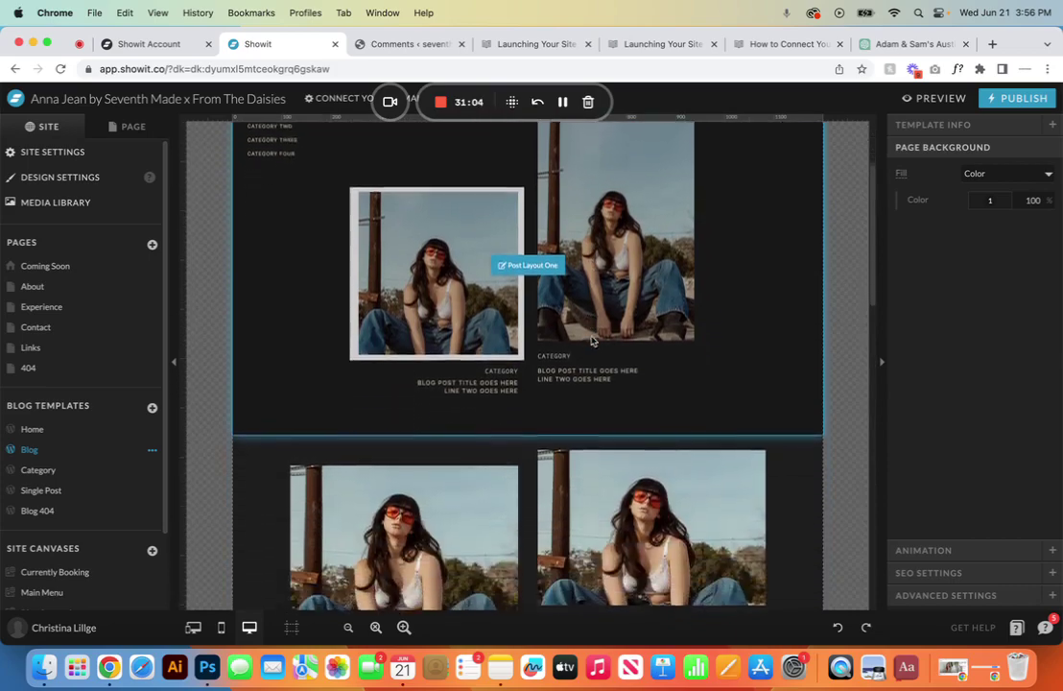
- List the Blog template's canvases and select Post Layout Four to examine its views and canvas settings
{"action": "left_click", "coordinate": [129, 126]}
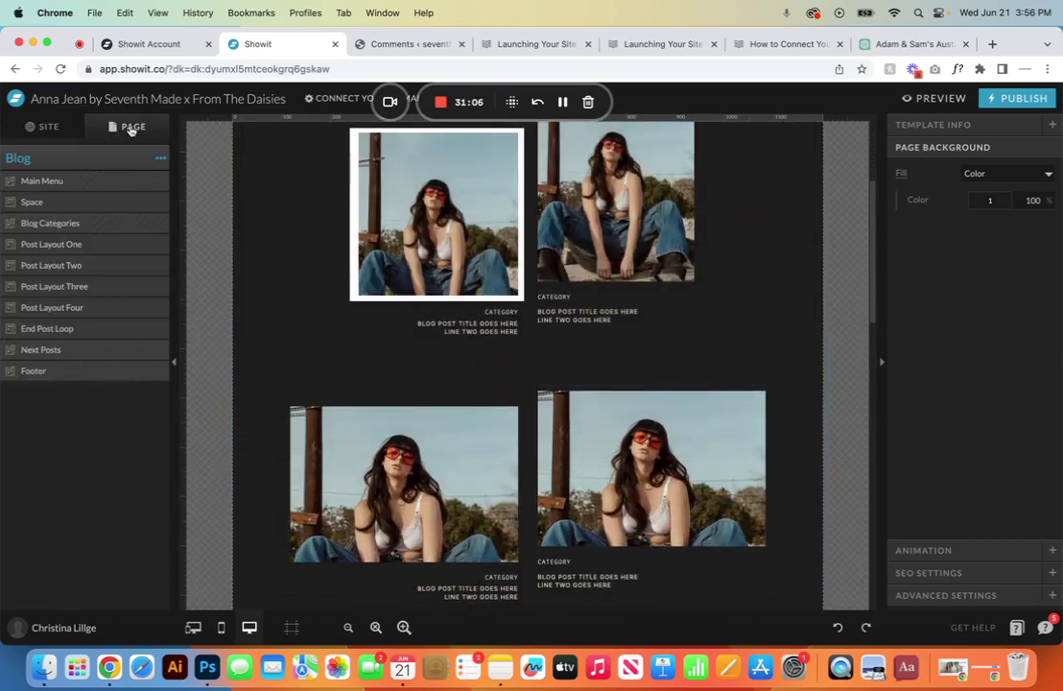
{"action": "left_click", "coordinate": [110, 315]}
{"action": "scroll", "coordinate": [491, 273], "scroll_direction": "up", "scroll_amount": 5}
{"action": "scroll", "coordinate": [384, 250], "scroll_direction": "up", "scroll_amount": 2}
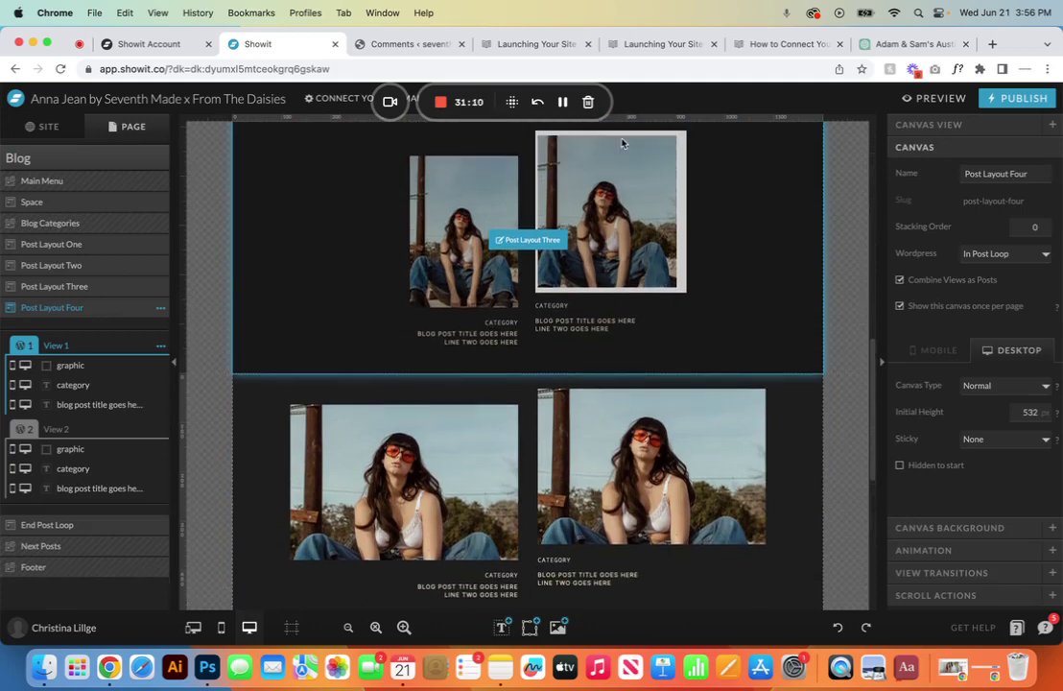
- Duplicate the Post Layout Three canvas and place the copy directly below Post Layout Four in the Blog template
{"action": "left_click", "coordinate": [144, 286]}
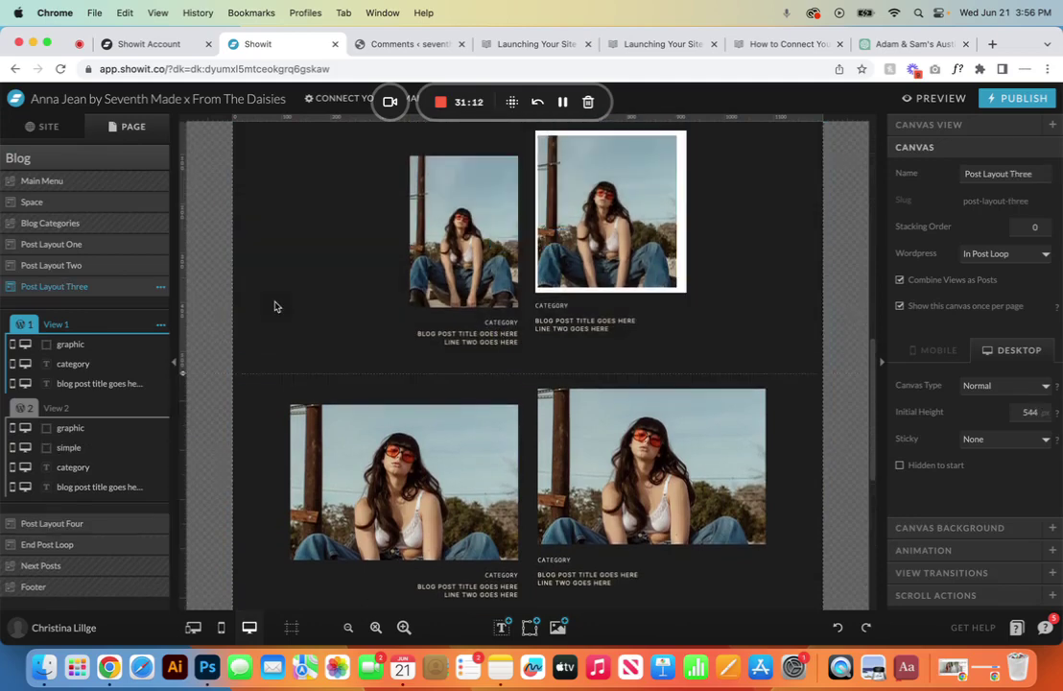
{"action": "left_click", "coordinate": [161, 288]}
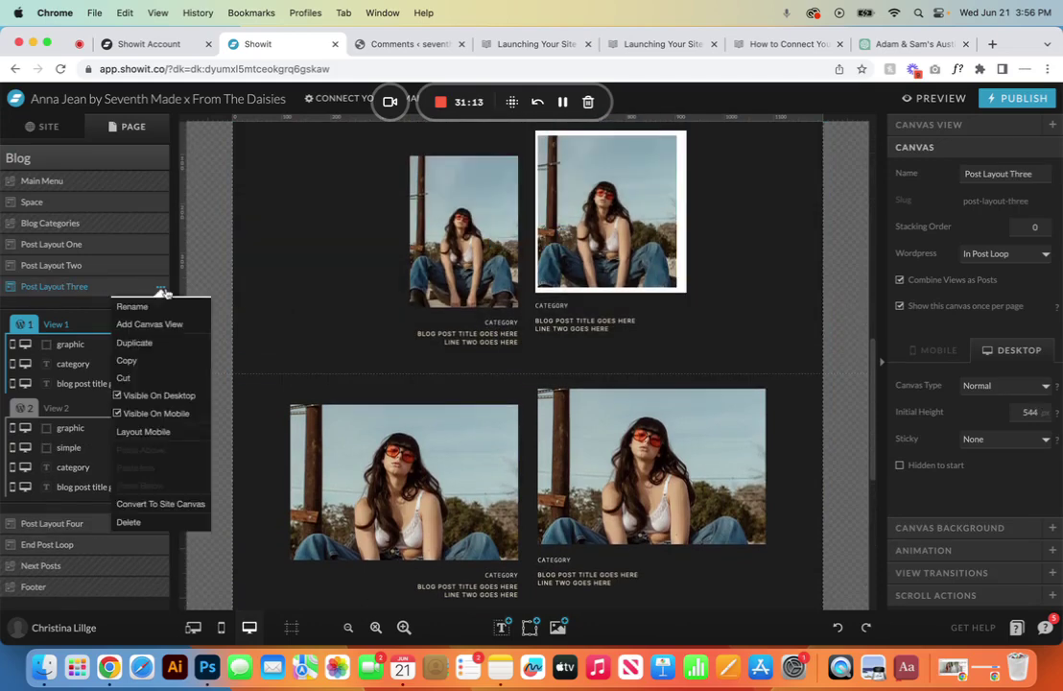
{"action": "left_click", "coordinate": [134, 342]}
{"action": "left_click_drag", "start_coordinate": [106, 312], "coordinate": [100, 555]}
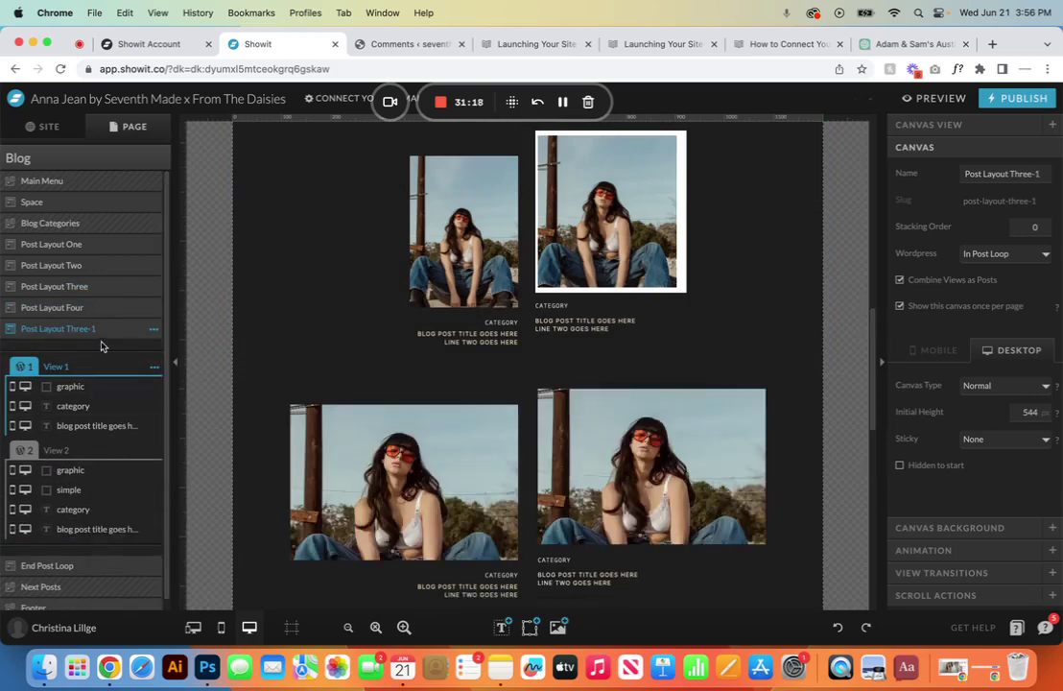
- Rename the duplicated canvas to Post Layout Five
{"action": "left_click", "coordinate": [153, 329]}
{"action": "left_click", "coordinate": [158, 355]}
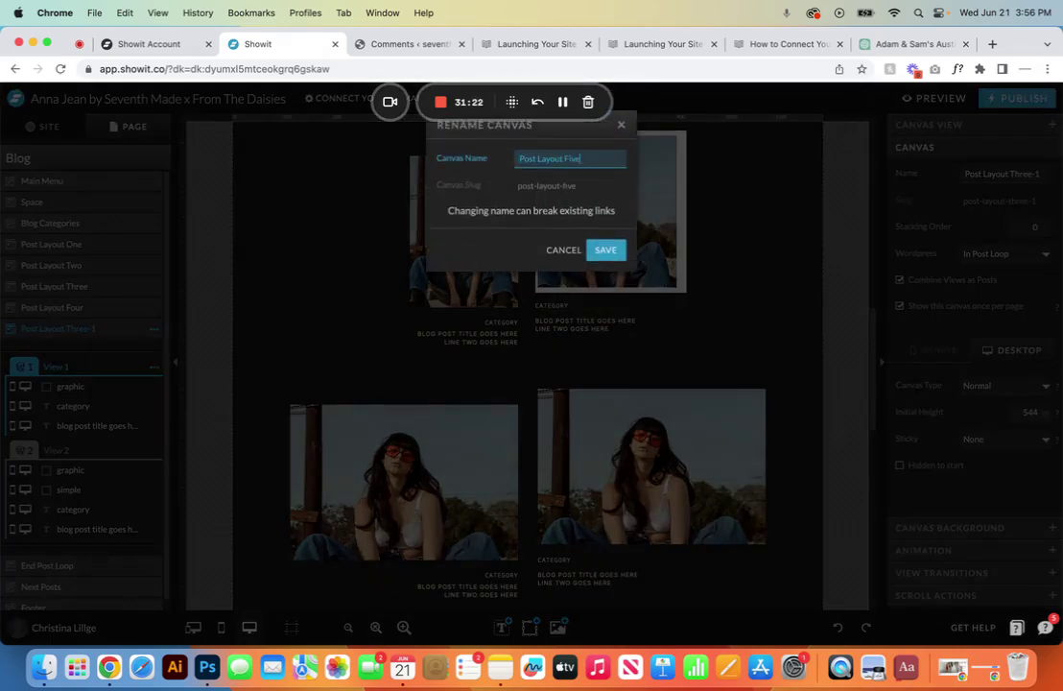
{"action": "type", "text": "Post Layout Five"}
{"action": "key", "text": "Return"}
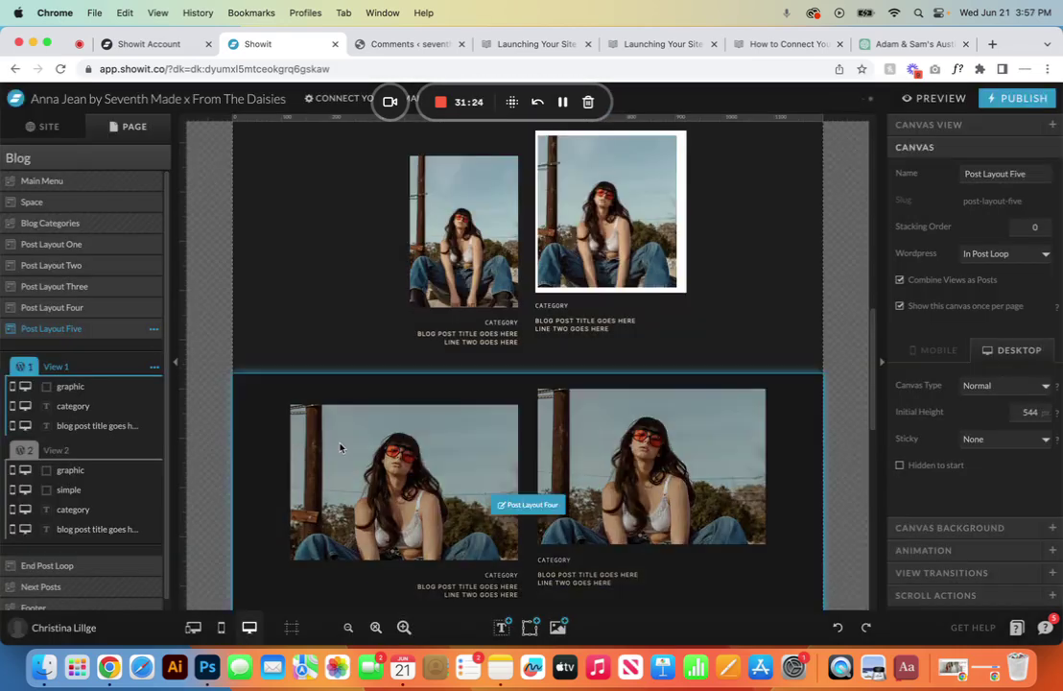
- Switch to WordPress and set blog pages to show at most 10 posts in the Reading settings
{"action": "scroll", "coordinate": [551, 408], "scroll_direction": "up", "scroll_amount": 4}
{"action": "scroll", "coordinate": [551, 408], "scroll_direction": "up", "scroll_amount": 6}
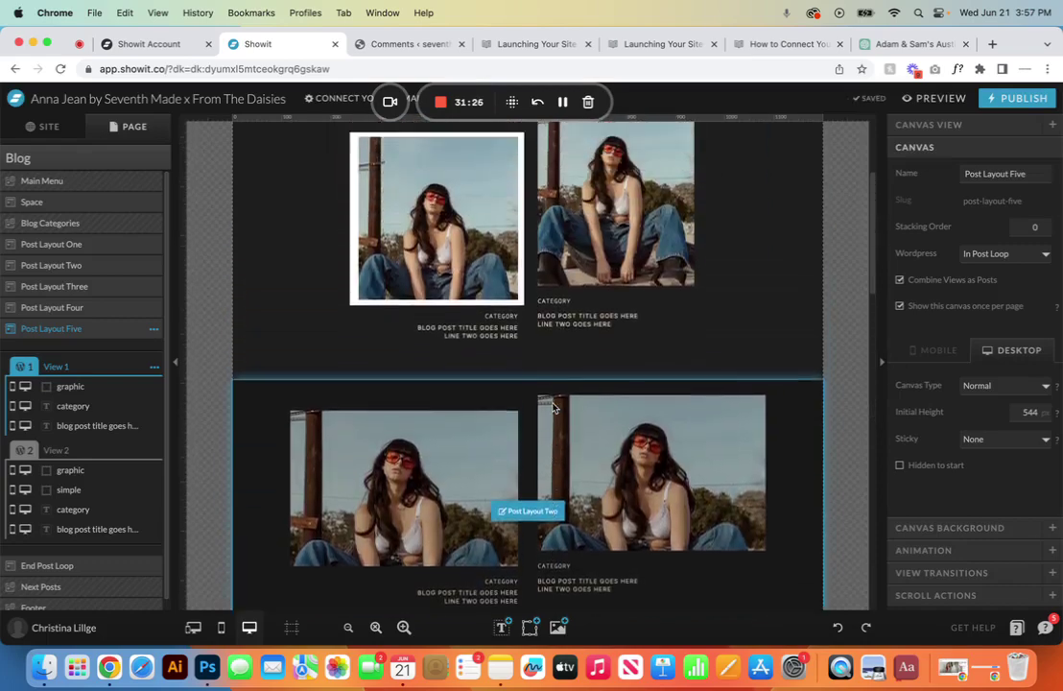
{"action": "scroll", "coordinate": [551, 408], "scroll_direction": "down", "scroll_amount": 3}
{"action": "scroll", "coordinate": [552, 408], "scroll_direction": "down", "scroll_amount": 5}
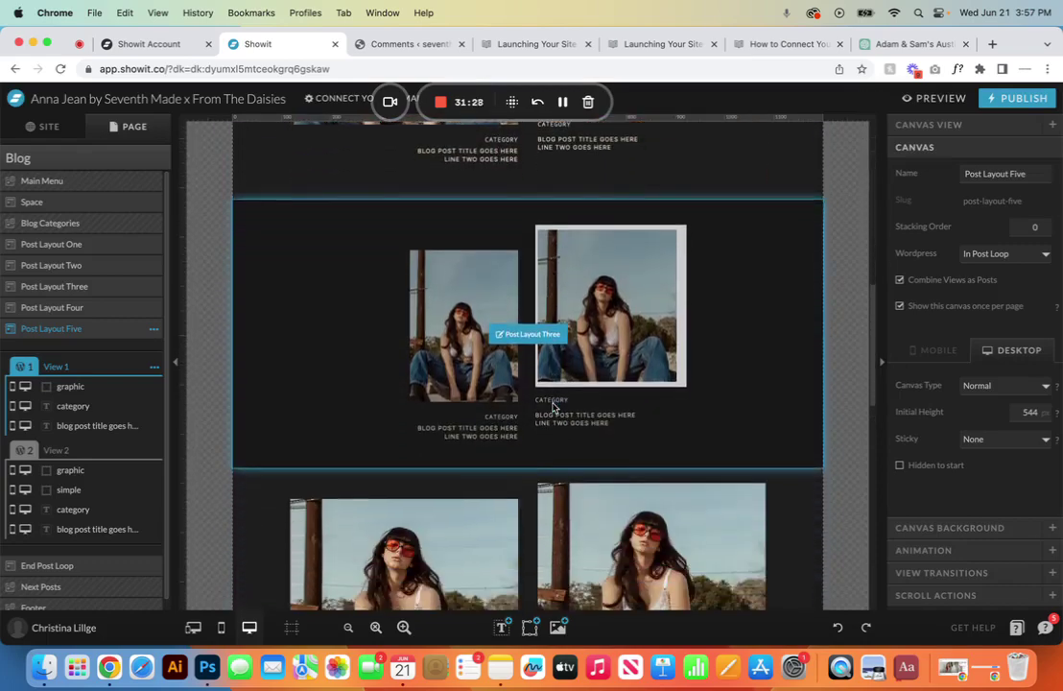
{"action": "scroll", "coordinate": [552, 408], "scroll_direction": "down", "scroll_amount": 3}
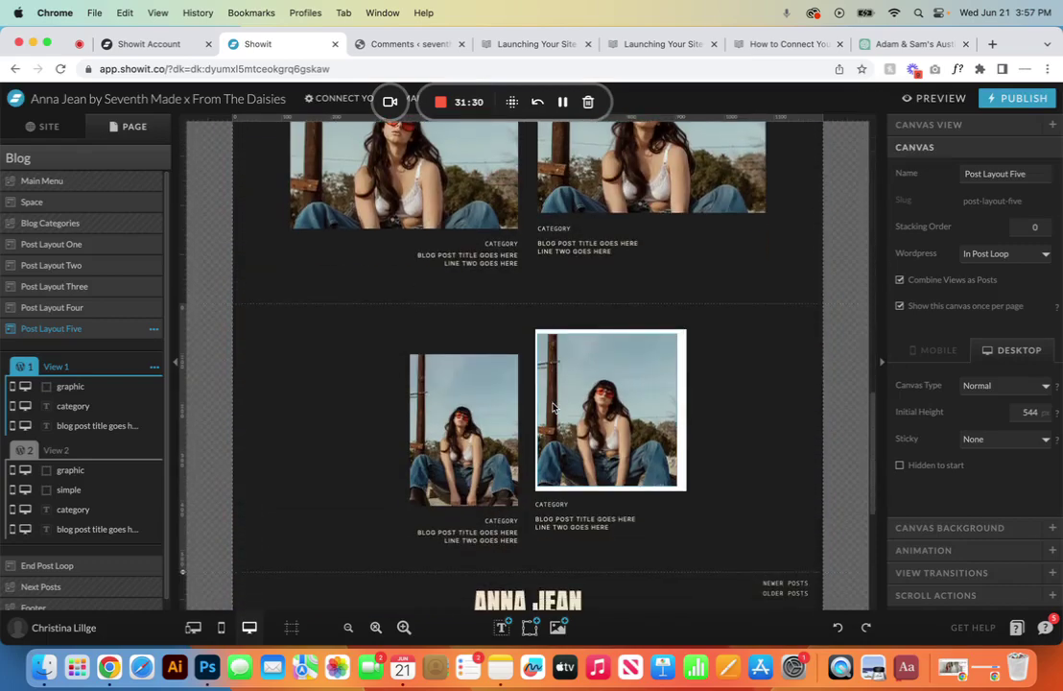
{"action": "left_click", "coordinate": [396, 40]}
{"action": "mouse_move", "coordinate": [44, 383]}
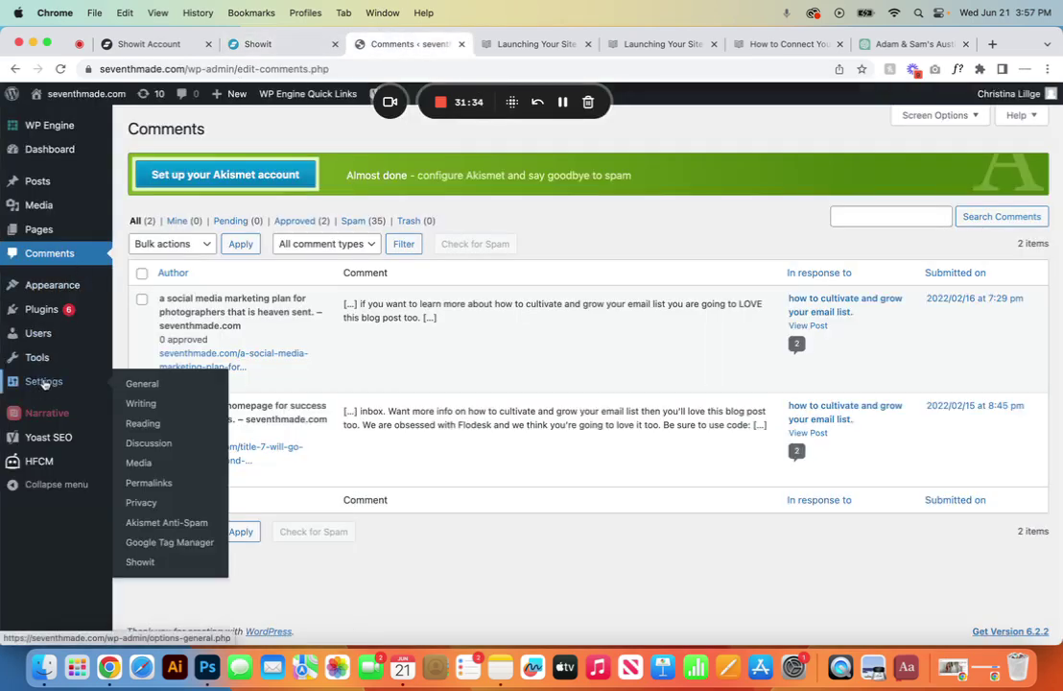
{"action": "left_click", "coordinate": [137, 427]}
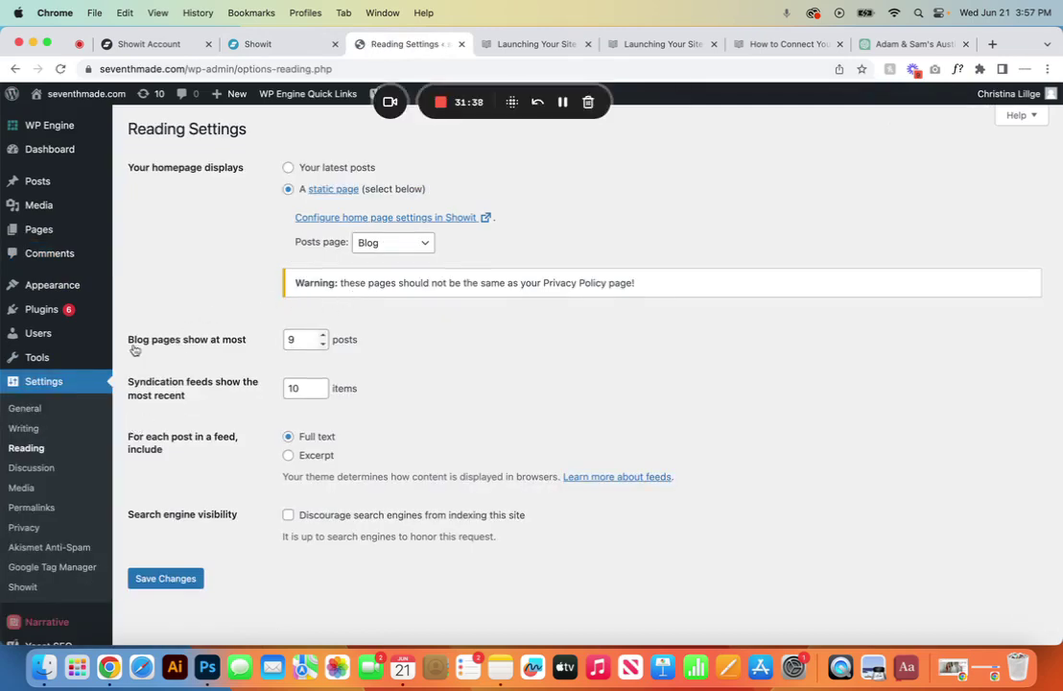
{"action": "left_click", "coordinate": [322, 336]}
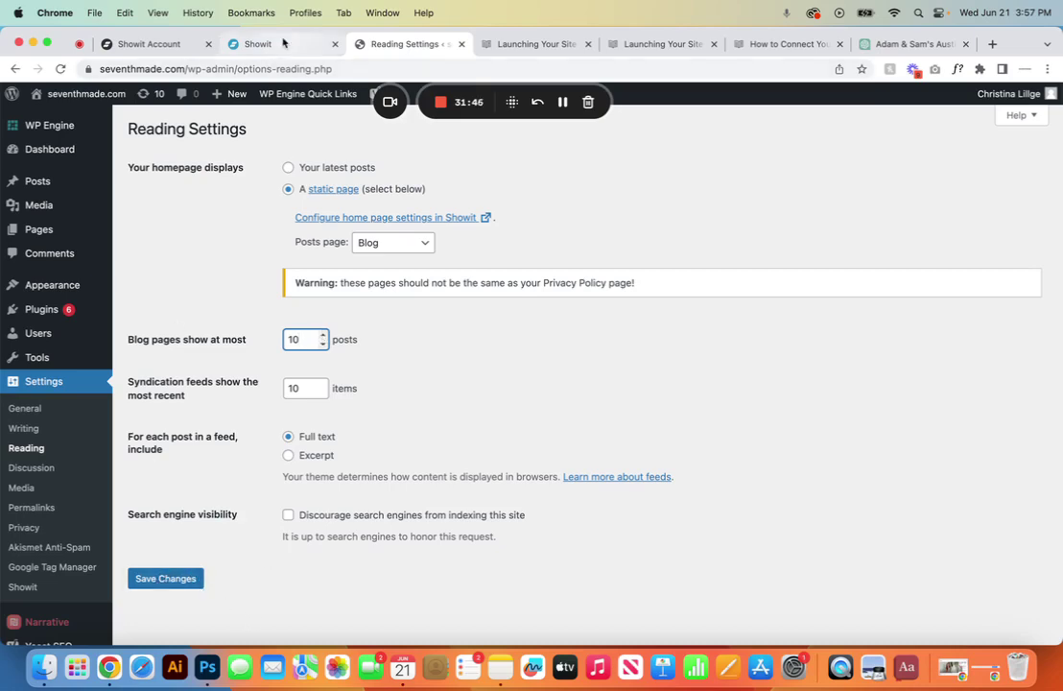
- Compare Post Layout Four in Showit with the WordPress limit on posts per blog page, and return to the Blog template
{"action": "left_click", "coordinate": [236, 54]}
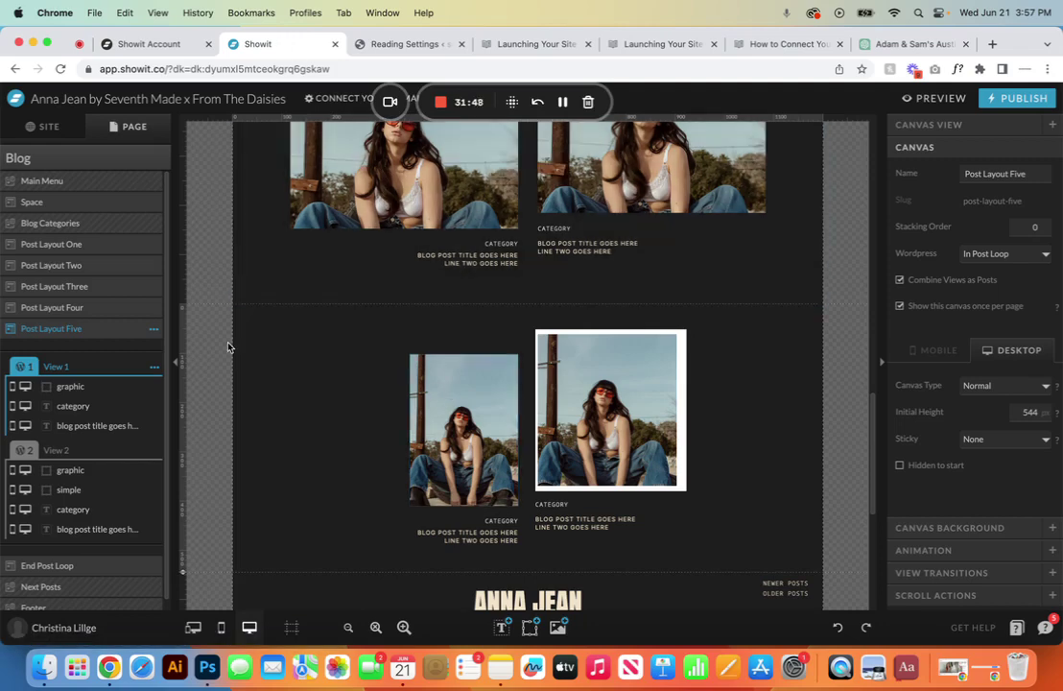
{"action": "left_click", "coordinate": [139, 308]}
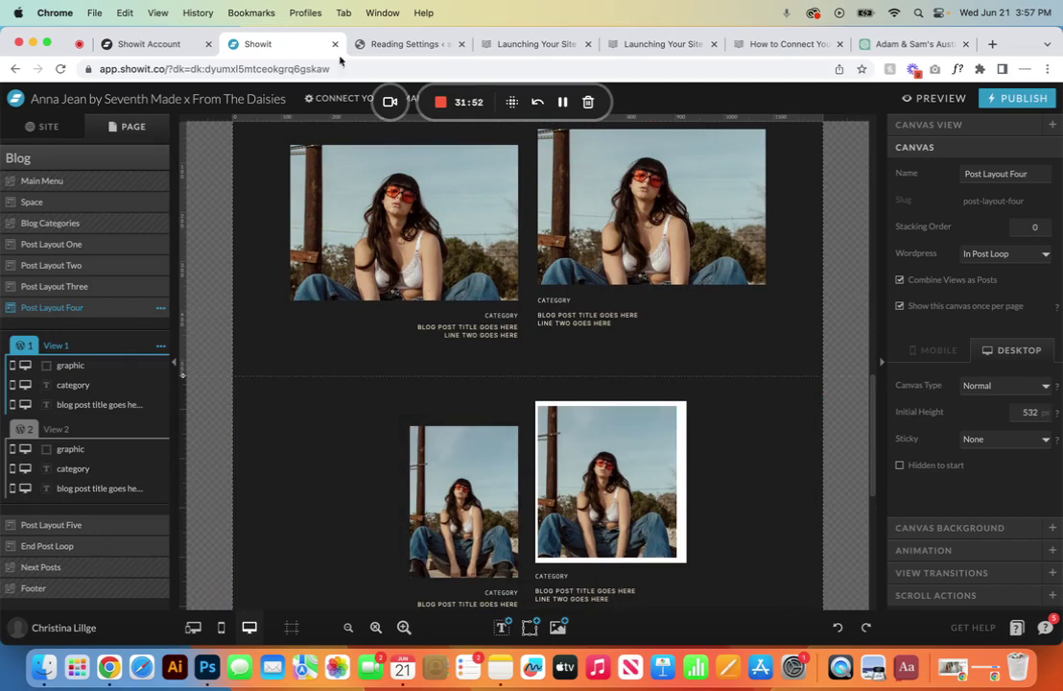
{"action": "left_click", "coordinate": [408, 44]}
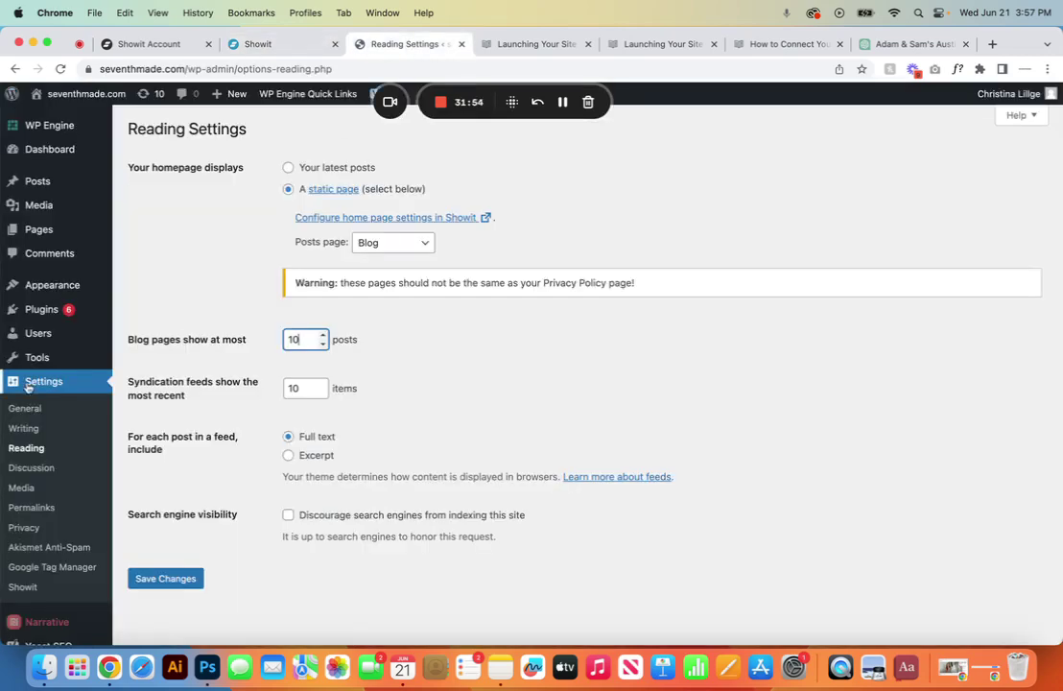
{"action": "left_click_drag", "start_coordinate": [128, 340], "coordinate": [248, 342]}
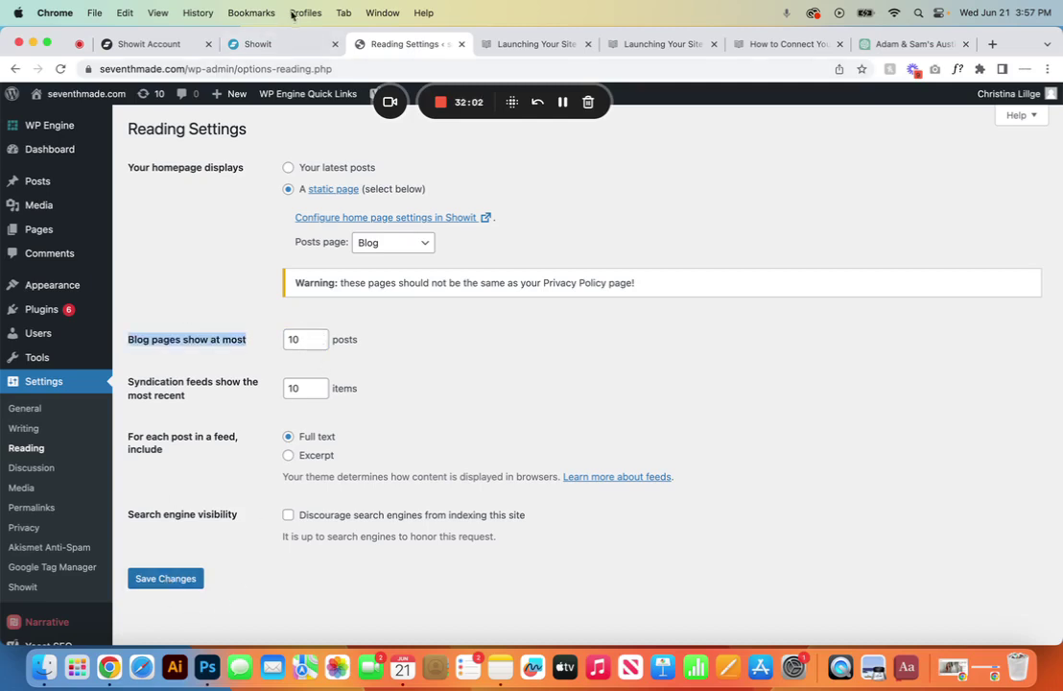
{"action": "left_click", "coordinate": [293, 44]}
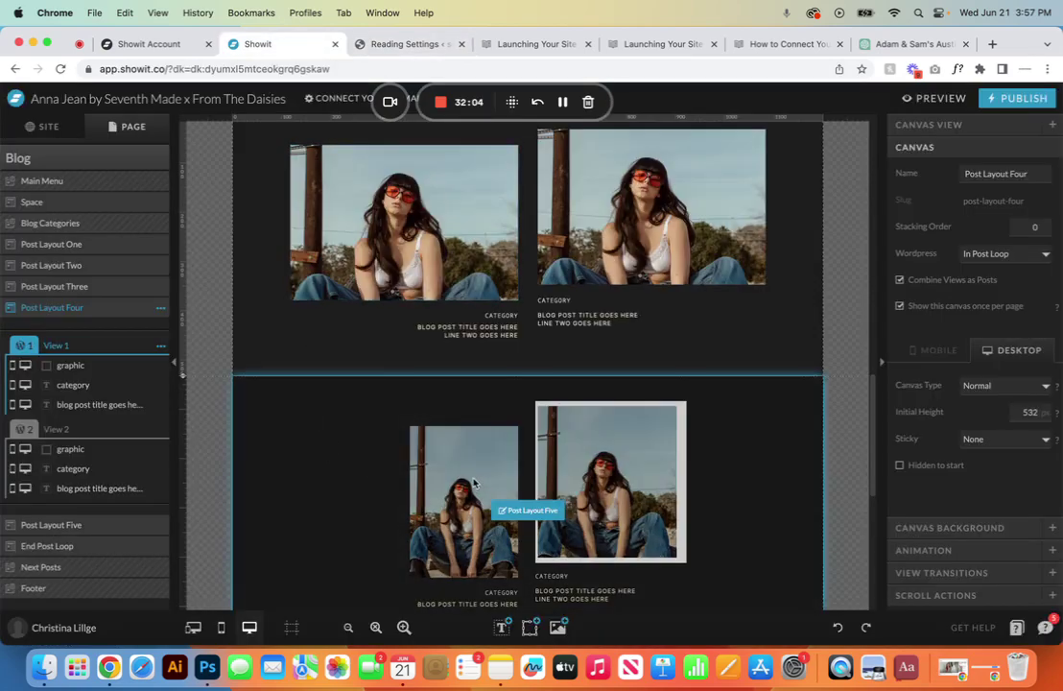